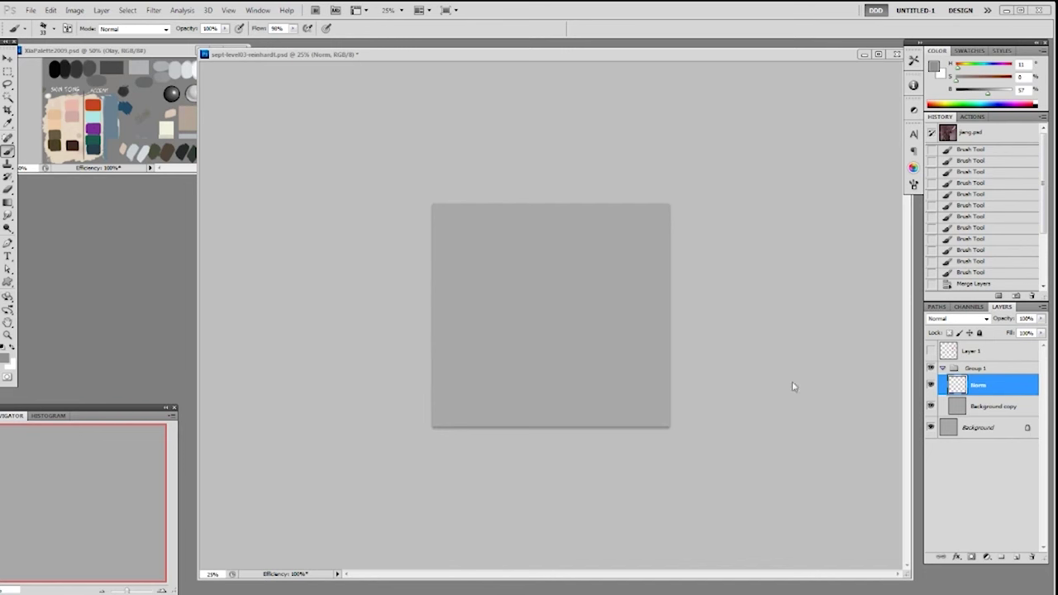
Choose the soft round 100 px brush tip for painting.
key(ctrl+plus)
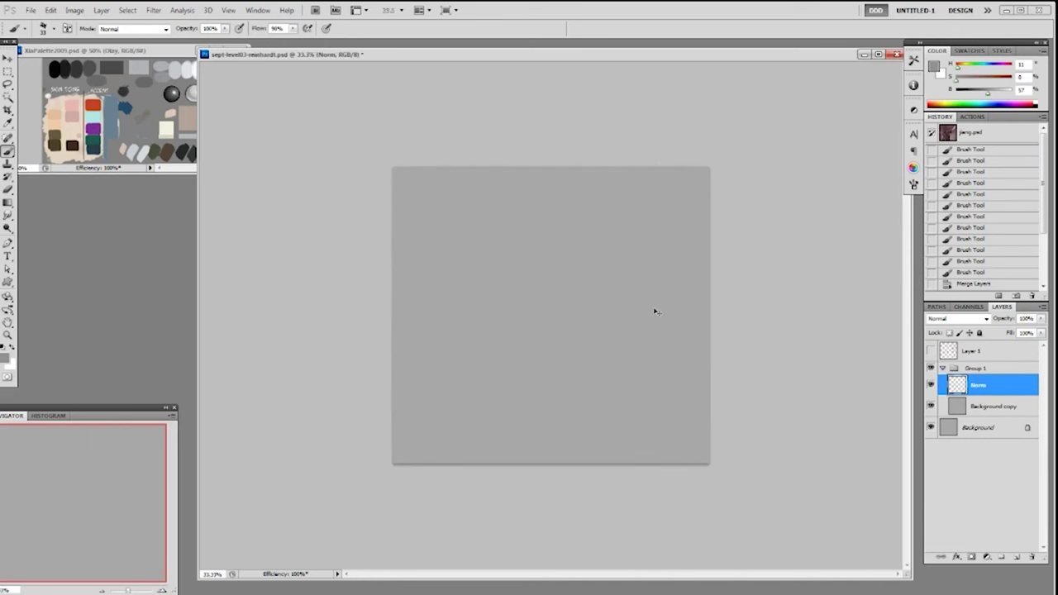
right_click(626, 336)
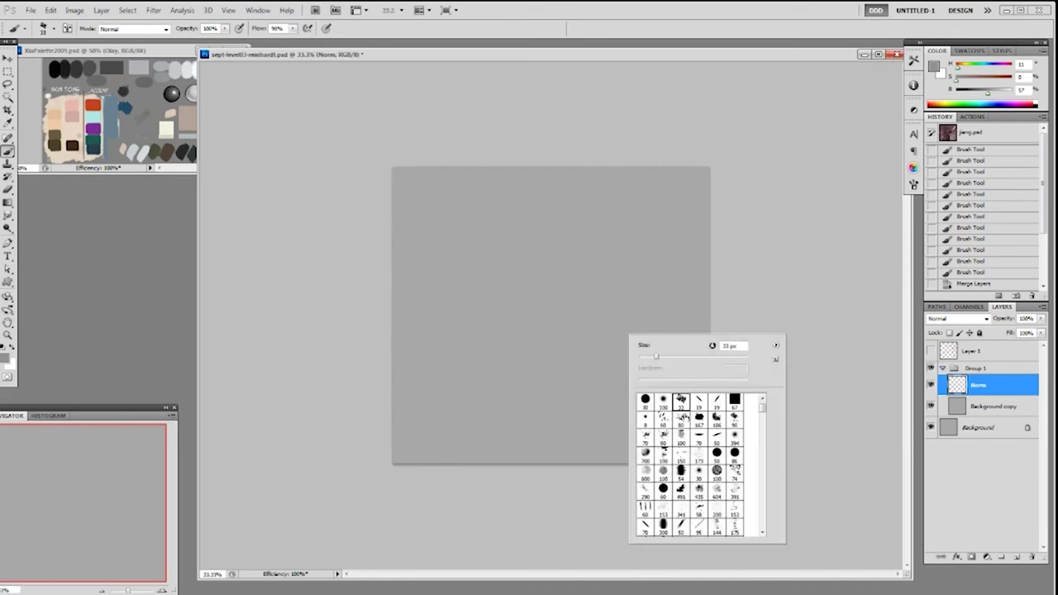
click(664, 405)
click(776, 258)
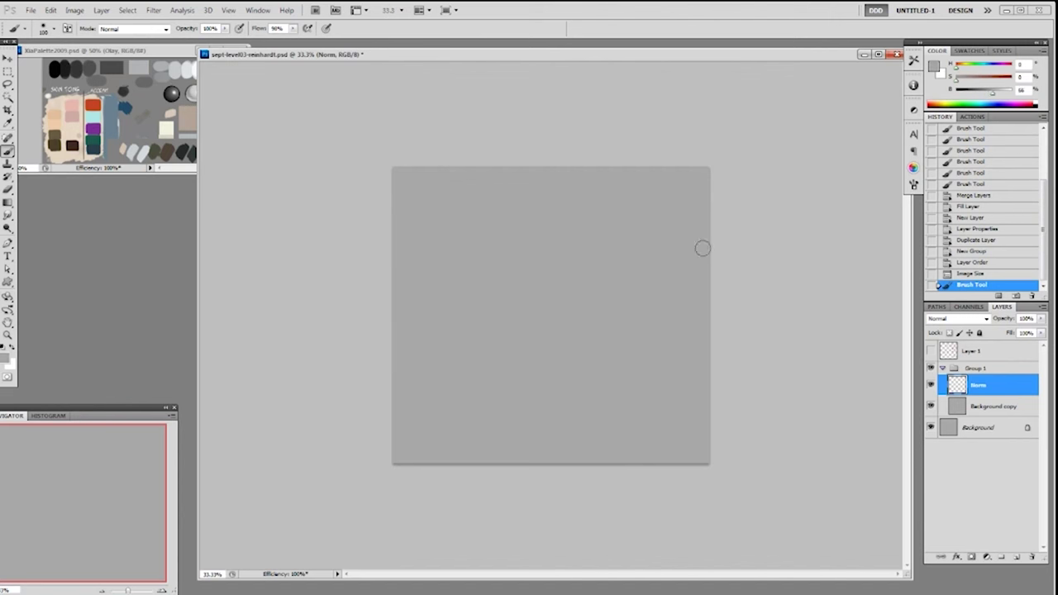
Mix a pale grey-green from a dark palette swatch (H 79, S 10, B 72) and fill the Background copy layer with it.
click(143, 137)
alt+click(159, 148)
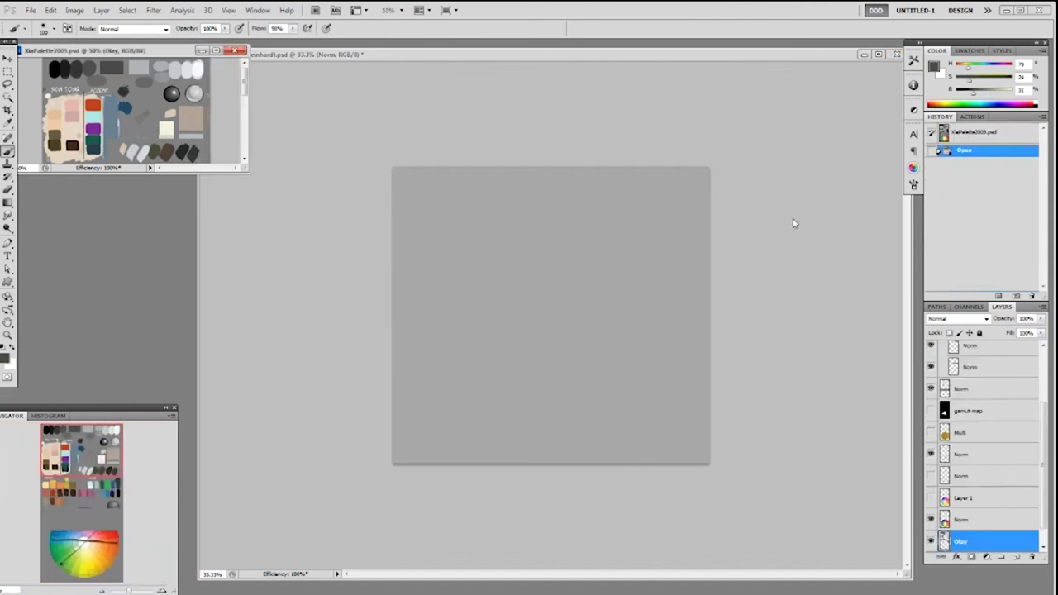
click(796, 222)
drag(970, 81, 996, 94)
click(996, 406)
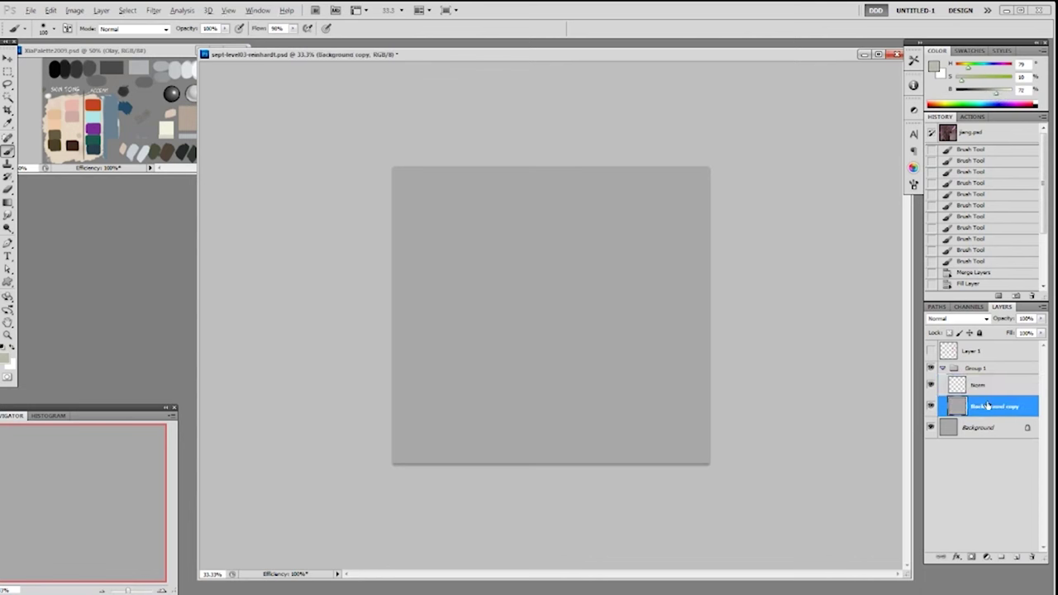
key(alt+BackSpace)
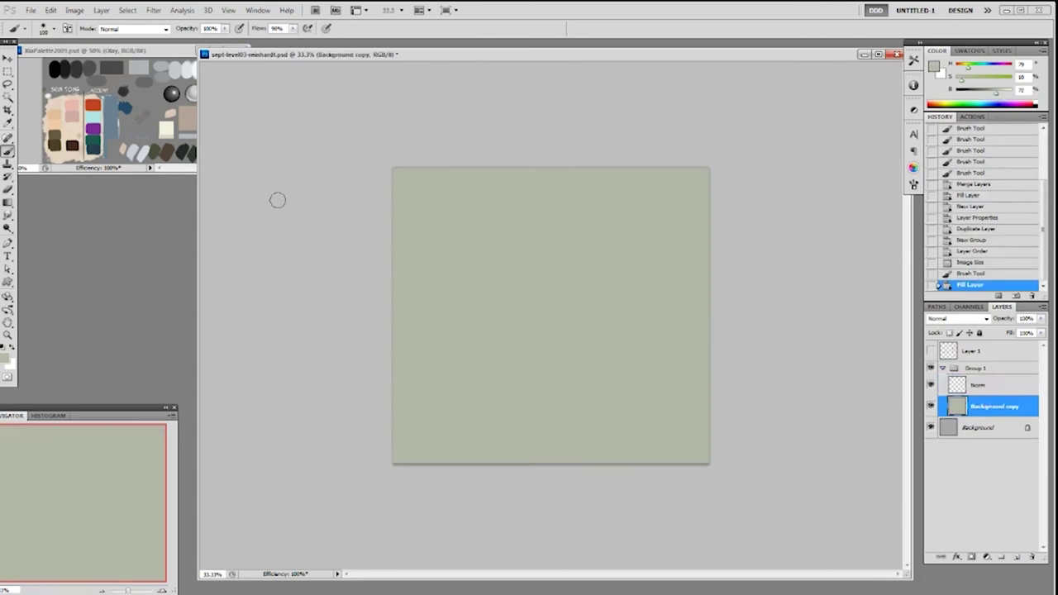
Sample the dark olive palette swatch, set its brightness to 20%, and create a new Norm layer above Background copy.
alt+click(159, 148)
click(761, 198)
drag(971, 95, 966, 94)
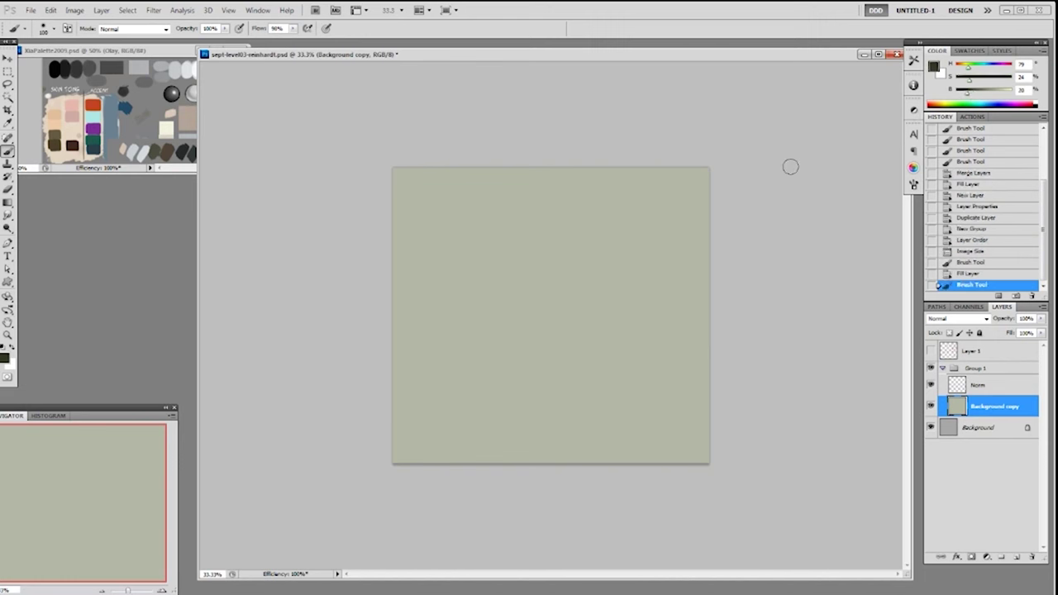
key(ctrl+shift+alt+n)
Enlarge the soft brush to 700 px and paint the upper part of the canvas dark olive down to a rough horizon.
key(bracketright)
key(bracketright)
key(bracketright)
key(bracketright)
key(bracketright)
key(bracketright)
key(bracketright)
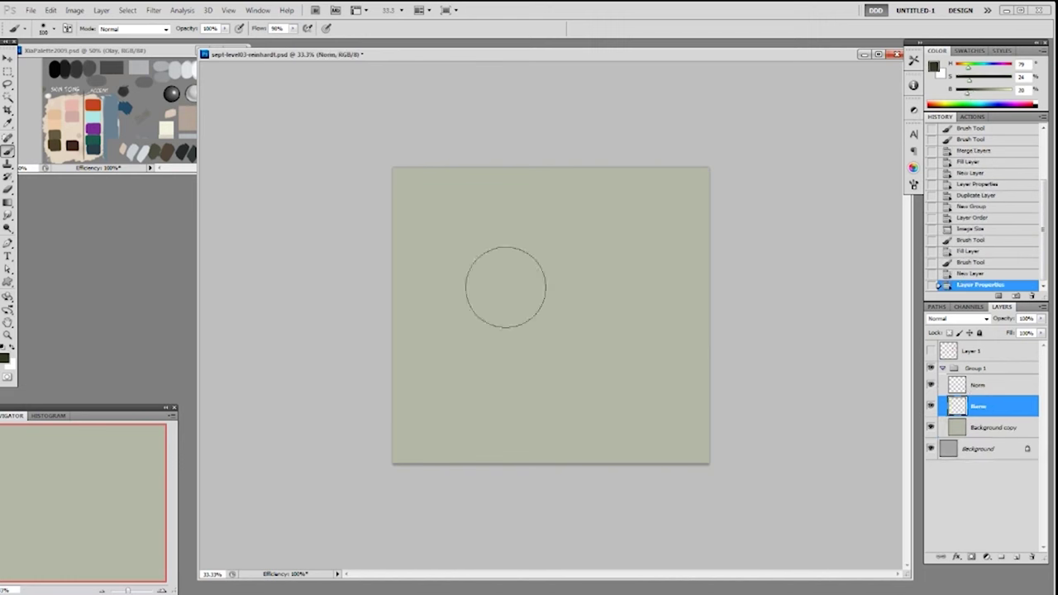
key(ctrl+minus)
mouse_move(446, 222)
mouse_down()
mouse_move(434, 317)
mouse_move(441, 217)
mouse_move(683, 205)
mouse_move(417, 248)
mouse_move(733, 232)
mouse_move(623, 220)
mouse_move(426, 228)
mouse_move(655, 238)
mouse_move(458, 283)
mouse_move(404, 313)
mouse_move(437, 268)
mouse_move(799, 314)
mouse_move(413, 347)
mouse_move(712, 303)
mouse_up()
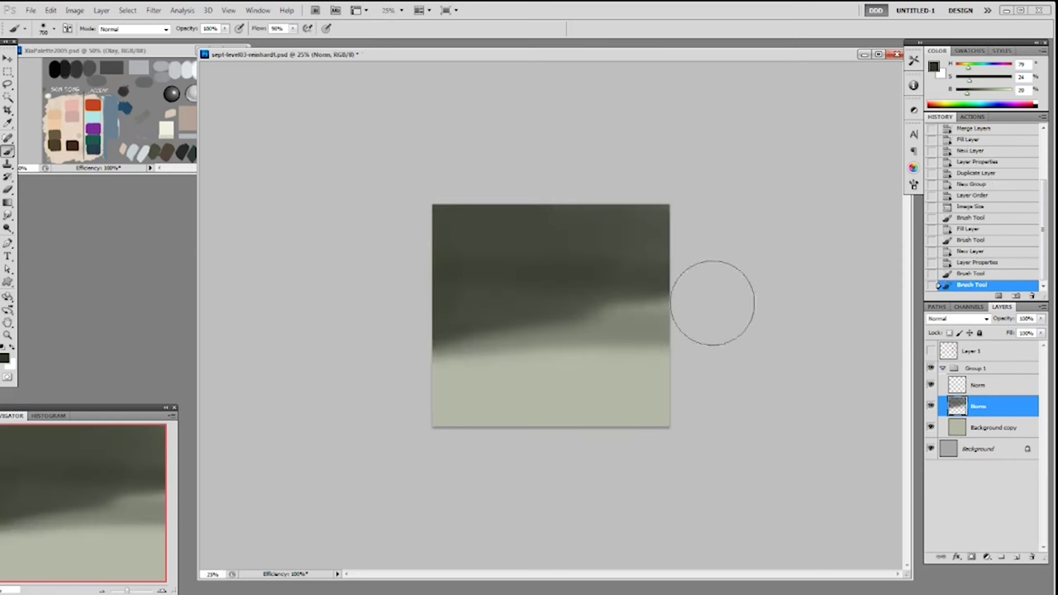
Switch to the Eraser and choose the 435 px textured splatter tip.
key(e)
right_click(636, 328)
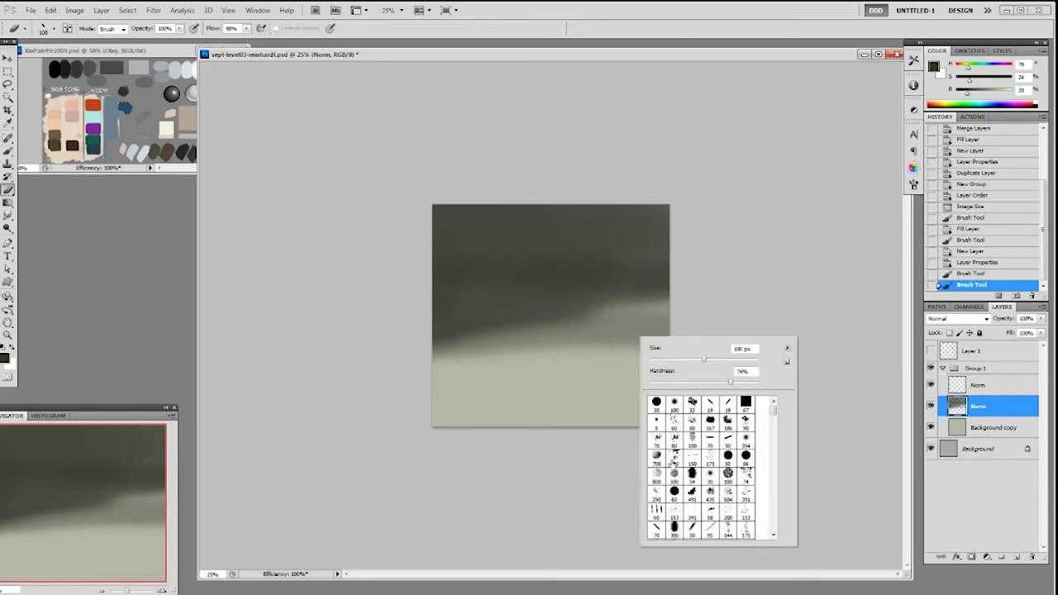
scroll(774, 419, down, 3)
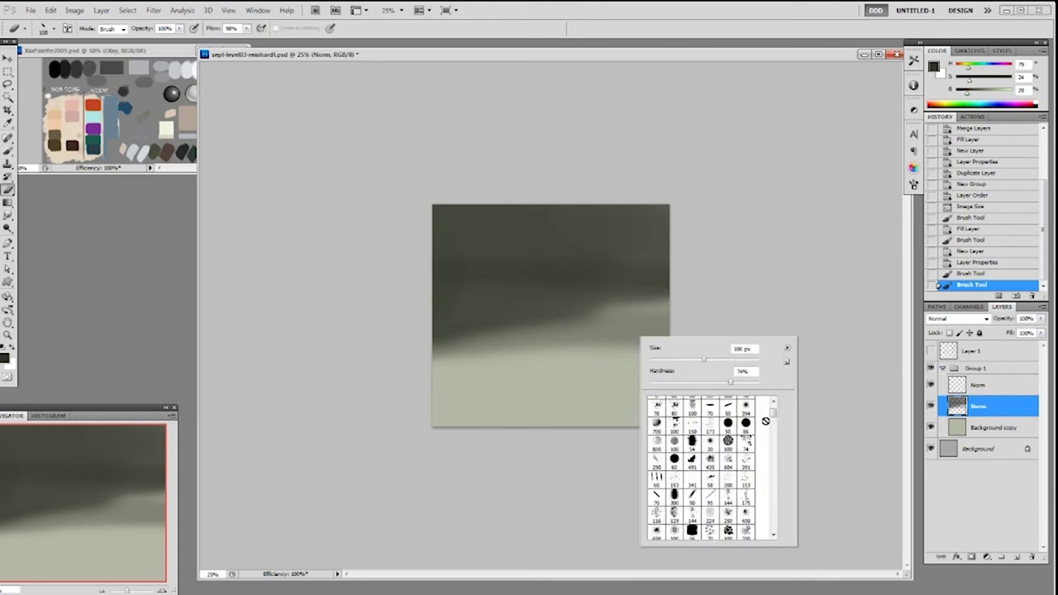
scroll(763, 414, down, 2)
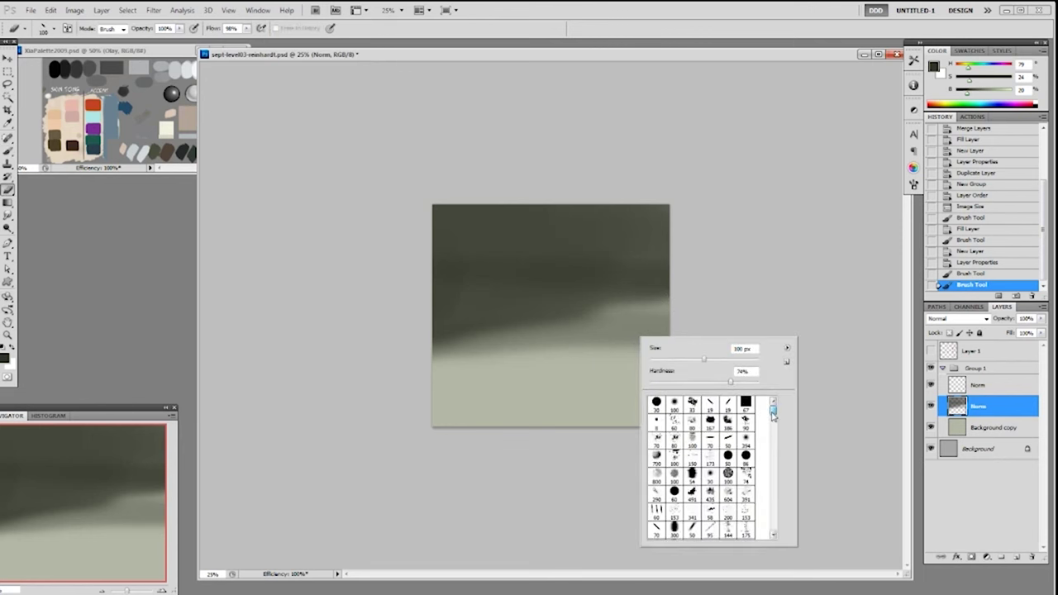
click(715, 448)
click(756, 290)
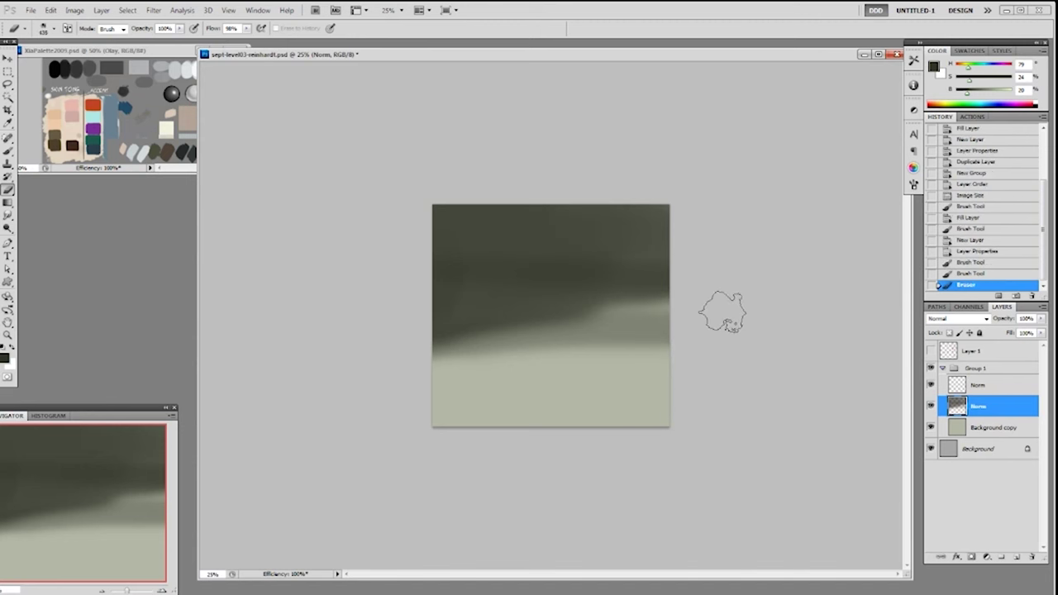
Erase along the lower edge of the dark area with the enlarged splatter tip at 30% opacity to form a misty texture.
key(3)
key(bracketright)
key(bracketright)
key(bracketright)
key(bracketright)
key(bracketright)
key(bracketright)
drag(447, 353, 487, 412)
key(bracketright)
key(bracketright)
mouse_move(533, 356)
mouse_down()
mouse_move(572, 366)
mouse_move(584, 401)
mouse_up()
drag(654, 362, 661, 413)
key(bracketleft)
key(bracketleft)
click(434, 319)
click(440, 320)
click(444, 323)
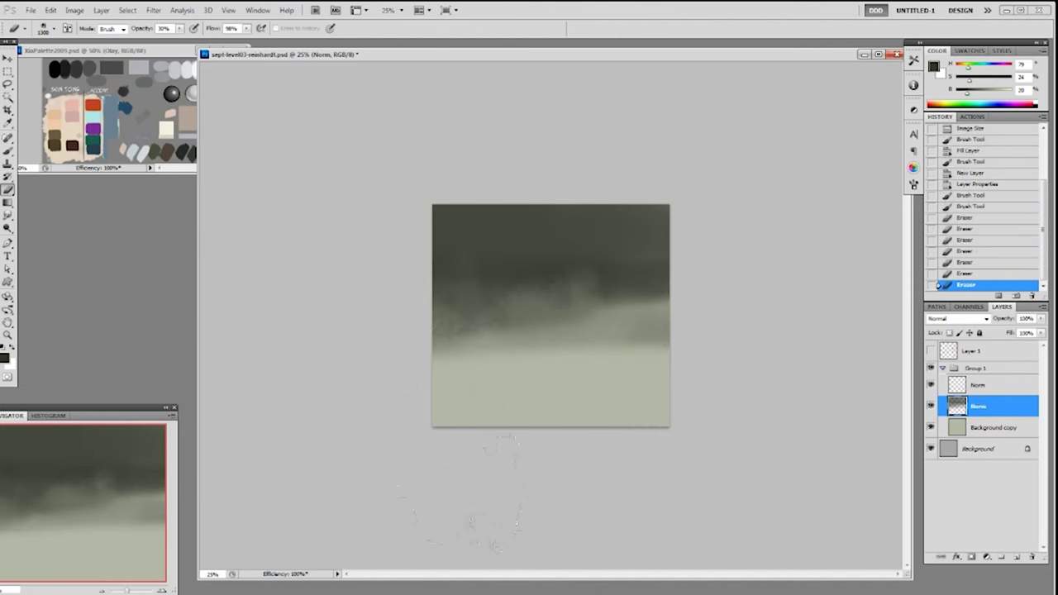
Paint tones sampled from the canvas over the horizon and lower half at 50% brush opacity to blend dark and light areas.
key(b)
drag(521, 338, 430, 456)
key(ctrl+z)
alt+click(529, 346)
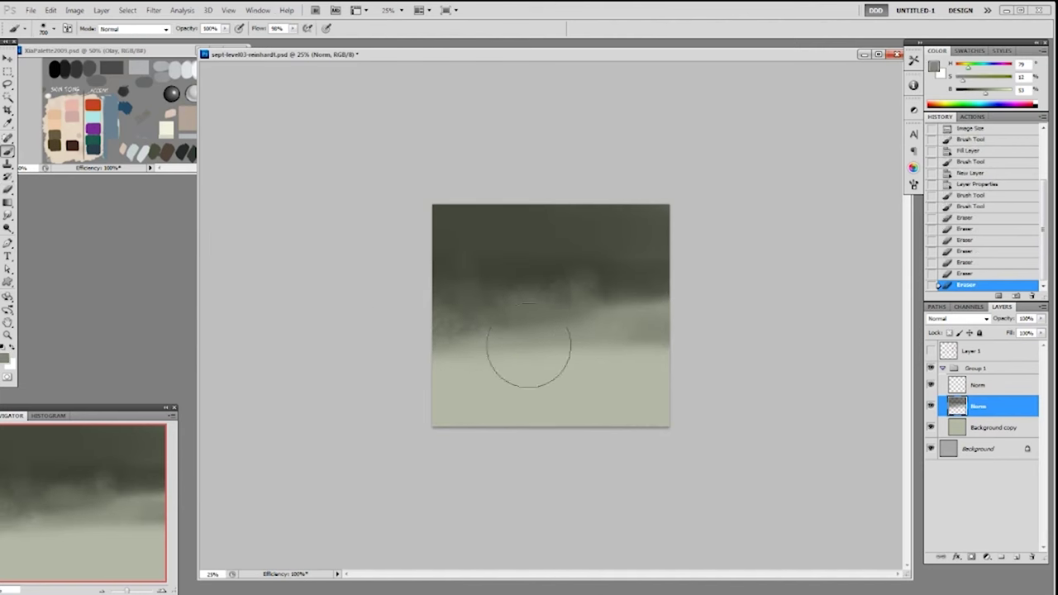
key(5)
drag(469, 375, 730, 365)
mouse_move(634, 365)
mouse_down()
mouse_move(472, 306)
mouse_move(607, 300)
mouse_move(628, 311)
mouse_up()
alt+click(472, 421)
drag(422, 319, 680, 310)
mouse_move(680, 310)
mouse_down()
mouse_move(418, 296)
mouse_move(414, 283)
mouse_up()
alt+click(548, 265)
mouse_move(492, 253)
mouse_down()
mouse_move(481, 241)
mouse_move(475, 248)
mouse_up()
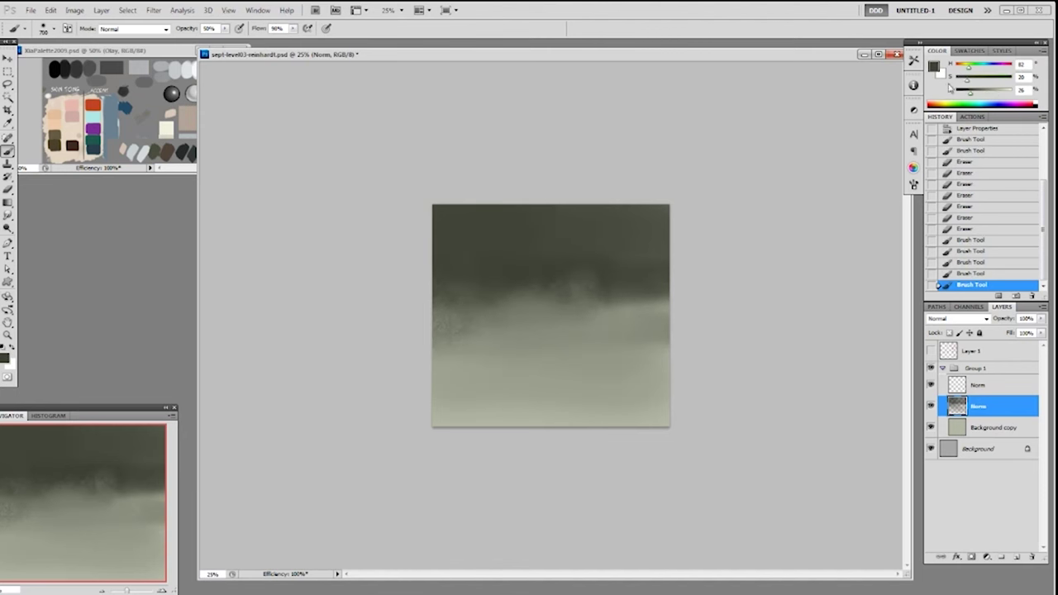
Lower the paint colour's brightness to 23% and choose the 54 px brush tip, enlarged to about 300 px.
drag(971, 93, 968, 93)
right_click(527, 317)
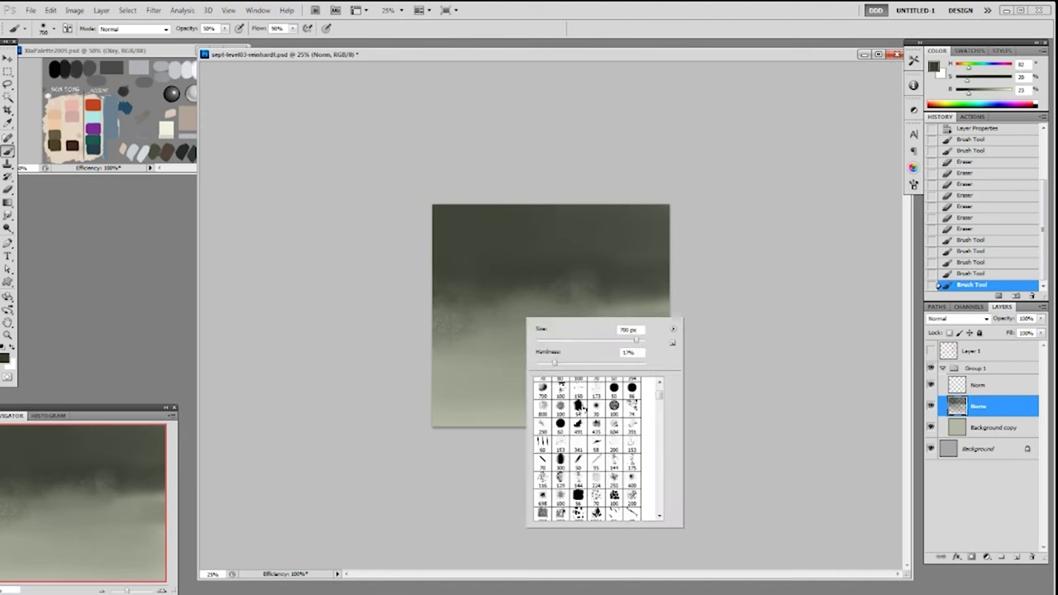
click(579, 410)
click(715, 198)
key(bracketright)
key(bracketright)
key(bracketright)
key(bracketright)
drag(674, 207, 553, 314)
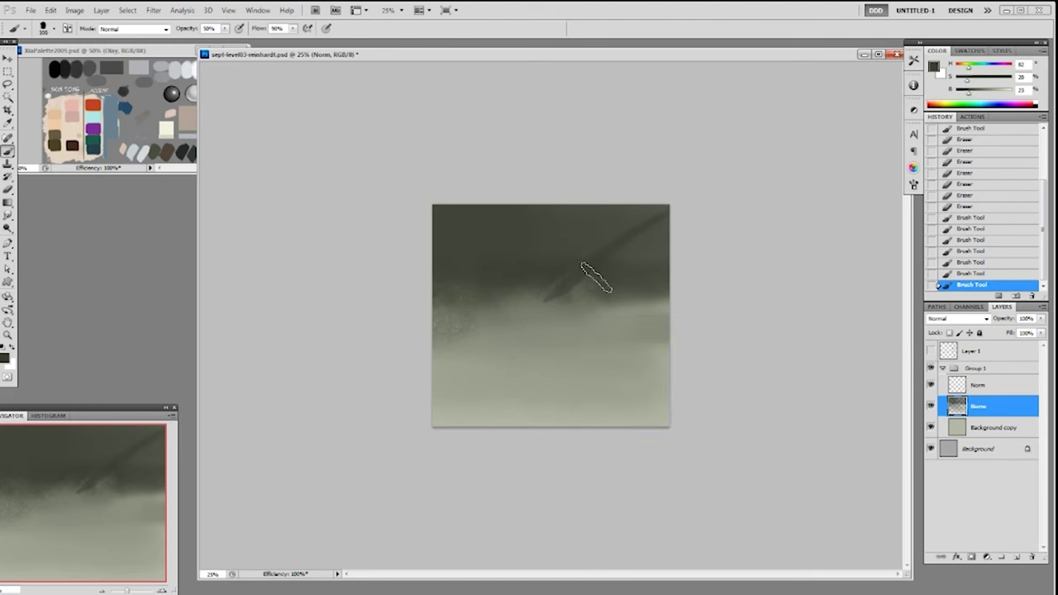
key(ctrl+z)
drag(661, 201, 616, 233)
key(ctrl+z)
drag(680, 215, 653, 251)
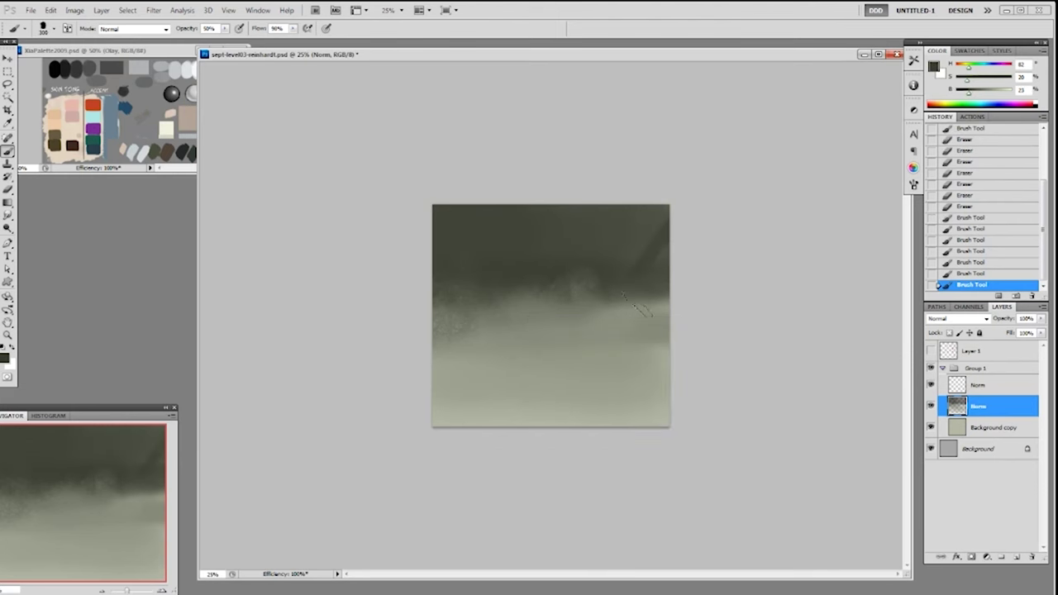
key(ctrl+z)
Paint soft darker cloud patches across the upper dark area, using the textured 100 px tip enlarged to 500 px.
drag(674, 203, 568, 216)
right_click(574, 254)
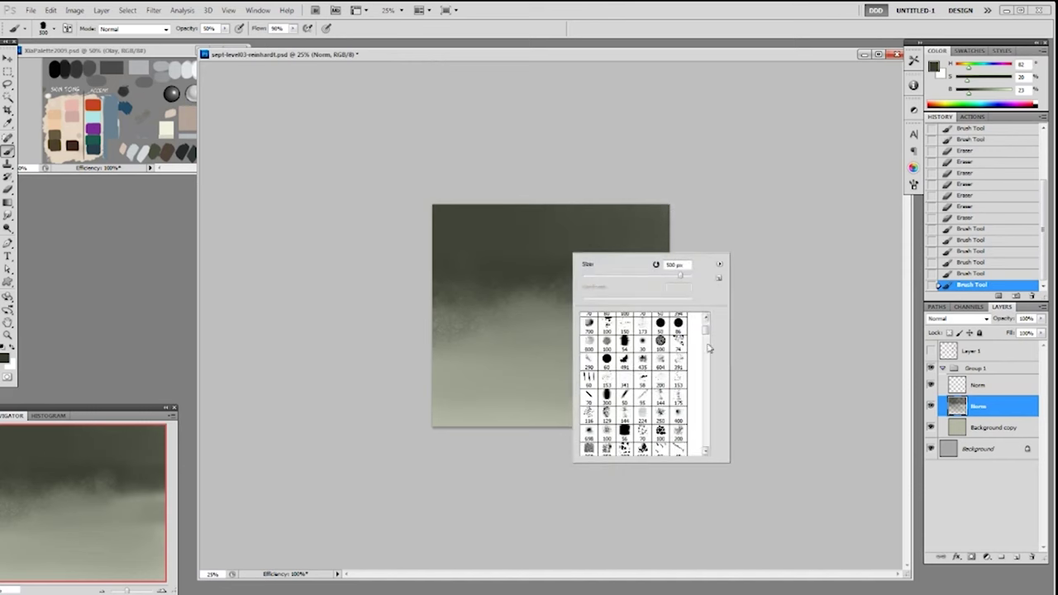
click(603, 347)
click(701, 234)
key(bracketright)
key(bracketright)
key(bracketright)
key(bracketright)
key(bracketright)
key(bracketright)
key(bracketright)
key(bracketright)
key(bracketright)
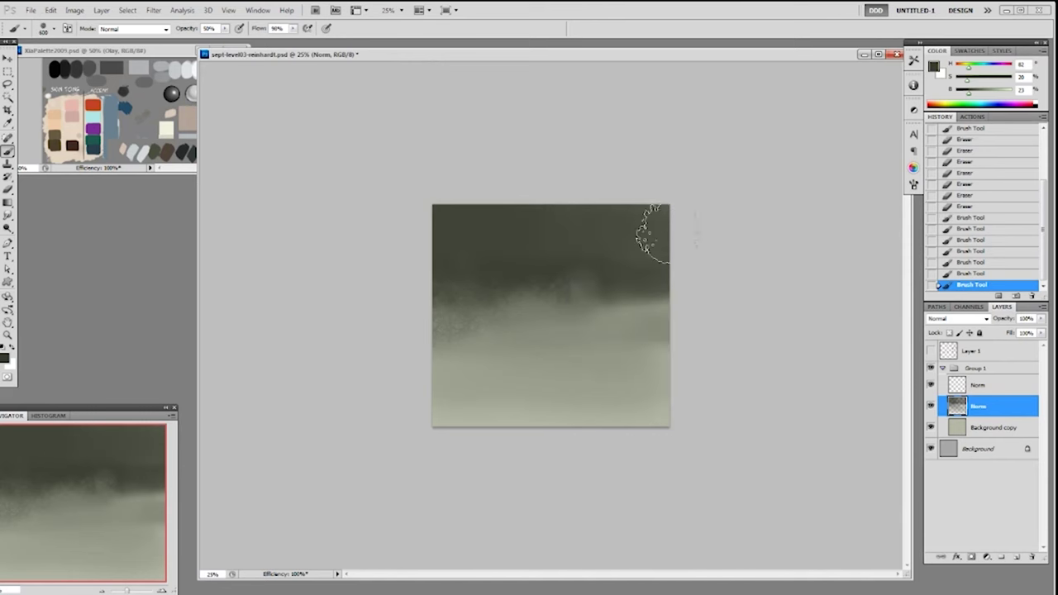
drag(668, 232, 666, 248)
mouse_move(664, 245)
mouse_down()
mouse_move(620, 233)
mouse_move(663, 169)
mouse_move(639, 214)
mouse_move(446, 275)
mouse_move(550, 255)
mouse_move(618, 194)
mouse_up()
drag(549, 270, 508, 273)
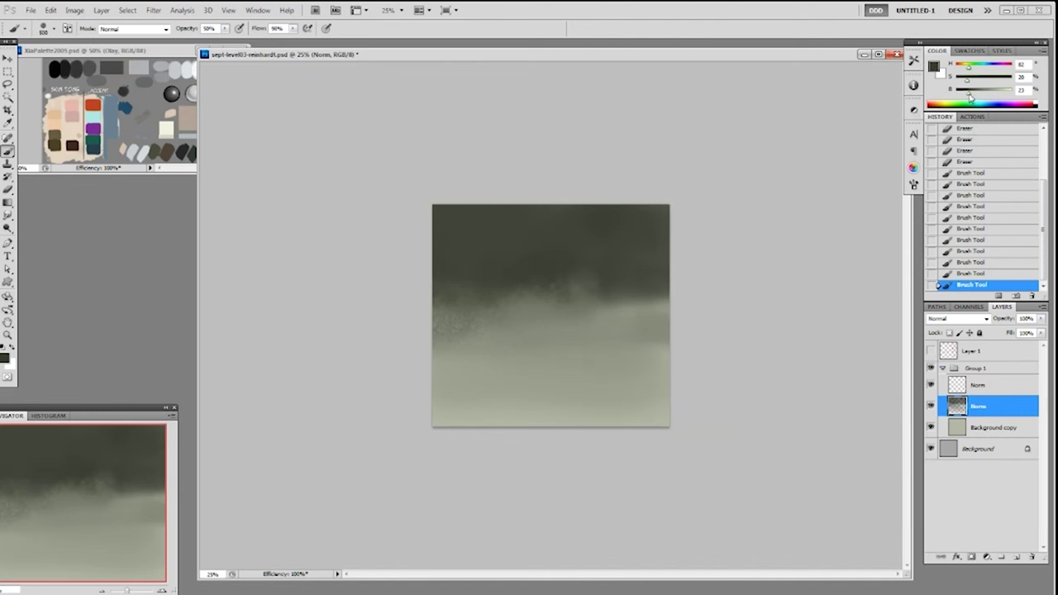
Darken the paint colour for patches in the upper middle, and spread a sampled dark green along the dark area's lower edge.
drag(969, 94, 964, 93)
mouse_move(525, 217)
mouse_down()
mouse_move(524, 240)
mouse_move(462, 213)
mouse_move(497, 304)
mouse_up()
click(574, 294)
alt+click(606, 275)
drag(570, 315, 444, 334)
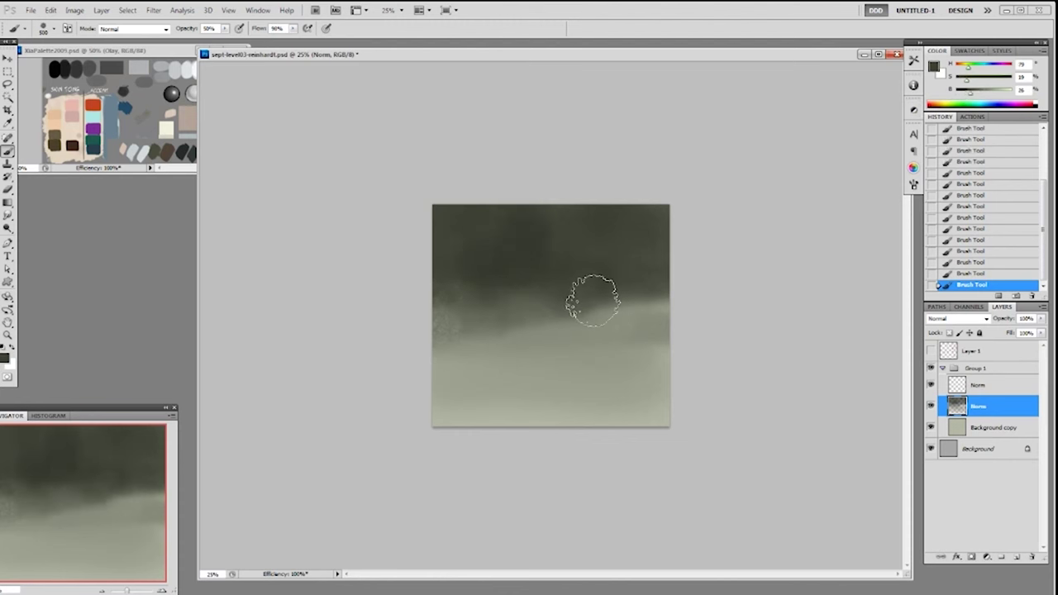
Extend the dark cloud mass downward through the centre with sampled dark greens, undoing a trial stroke along the canvas's lower edge.
drag(593, 303, 614, 318)
click(640, 301)
alt+click(567, 262)
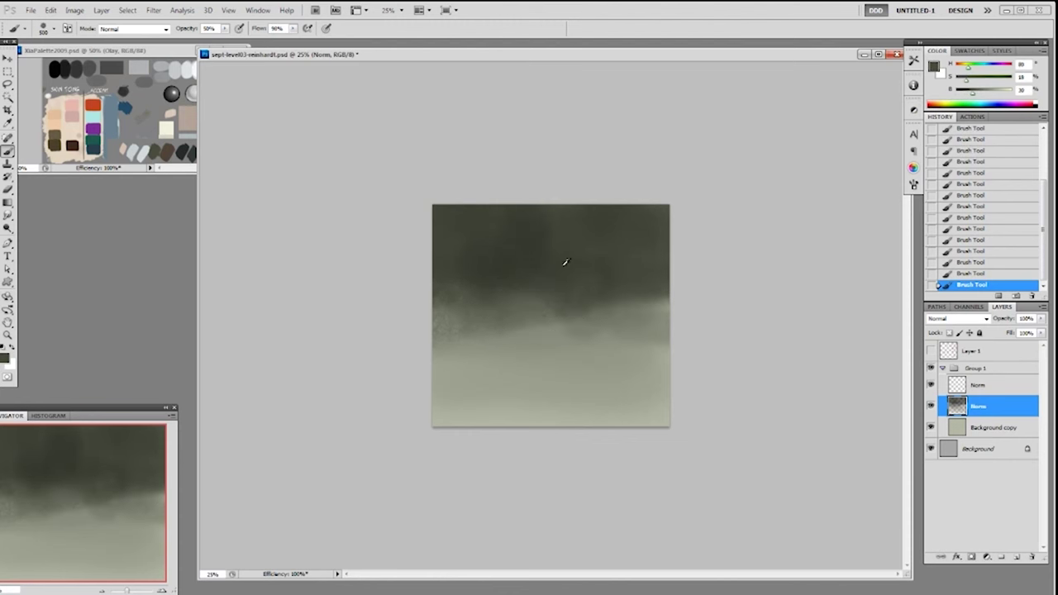
mouse_move(551, 304)
mouse_down()
mouse_move(611, 328)
mouse_move(572, 331)
mouse_up()
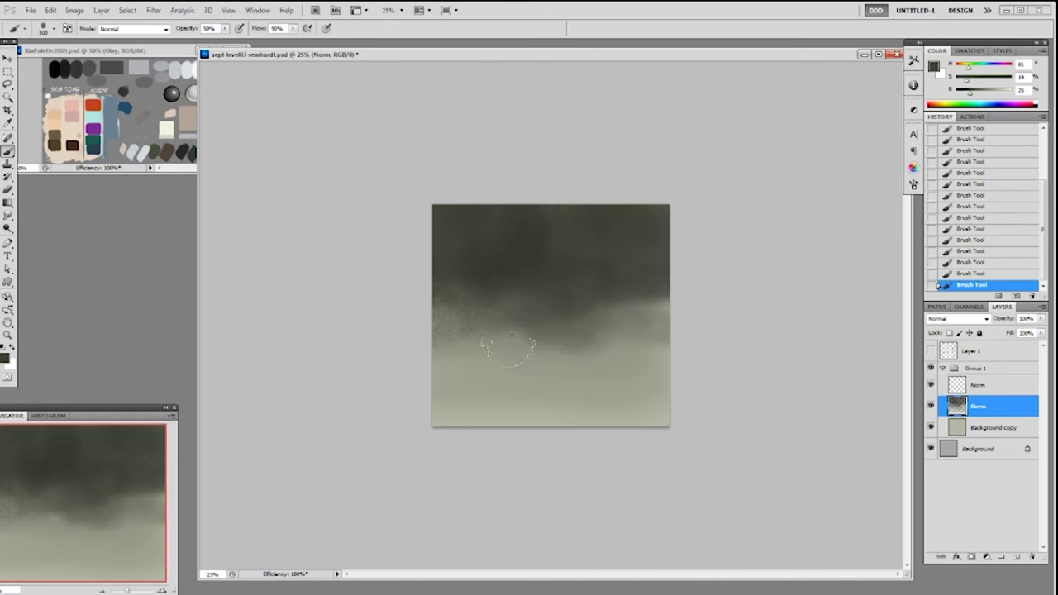
drag(451, 357, 633, 330)
alt+click(589, 308)
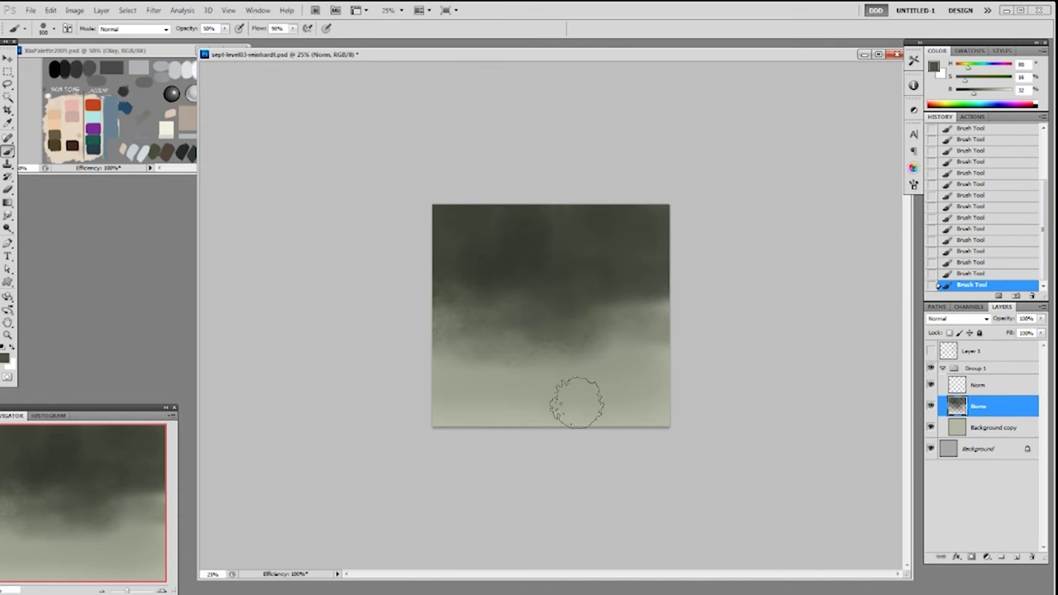
drag(650, 414, 457, 440)
key(ctrl+z)
Choose the thin slanted 19 px brush tip.
right_click(371, 408)
right_click(566, 375)
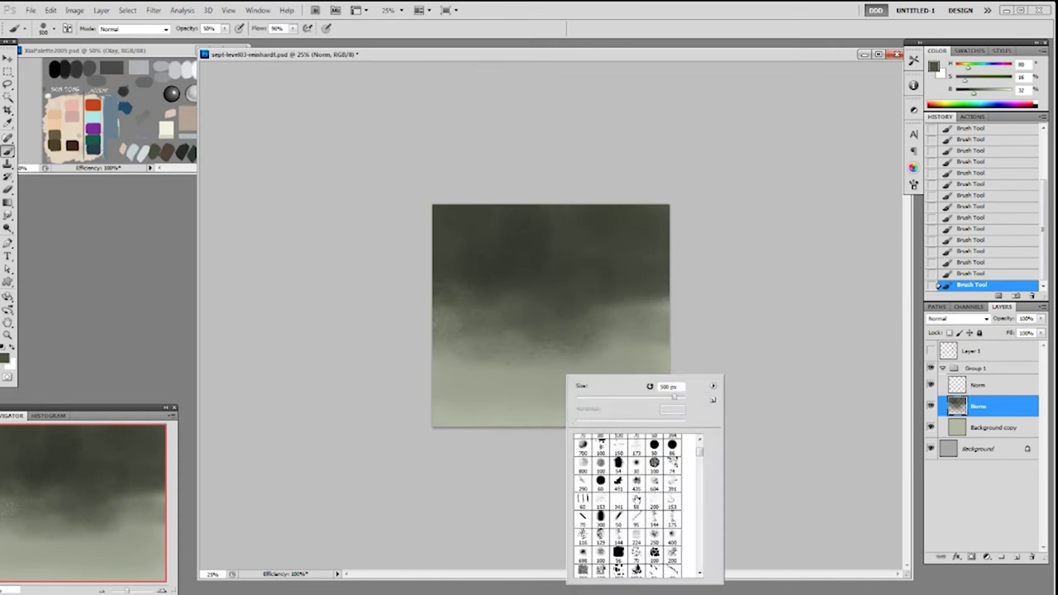
drag(701, 454, 700, 444)
double_click(636, 448)
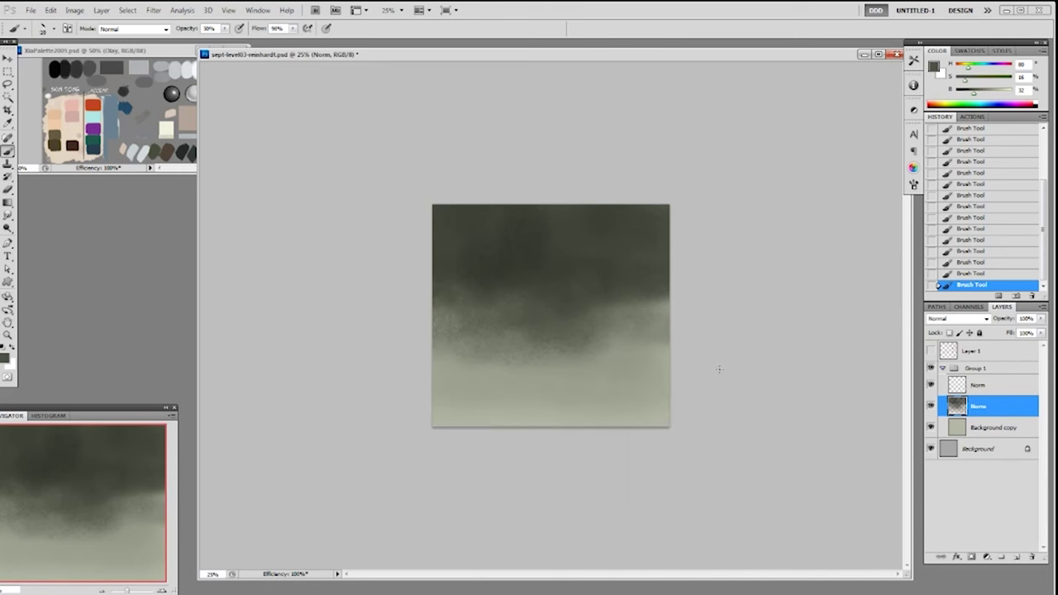
Enlarge the slanted brush to 700 px and paint a sloping ground plane across the canvas's lower edge at 30% opacity.
key(bracketright)
key(bracketright)
key(bracketright)
key(bracketright)
key(bracketright)
key(bracketright)
key(bracketright)
key(bracketright)
key(bracketright)
key(bracketright)
key(bracketright)
key(bracketright)
key(bracketright)
key(bracketright)
key(bracketright)
key(bracketright)
key(bracketright)
key(bracketright)
drag(708, 407, 440, 439)
mouse_move(751, 396)
mouse_down()
mouse_move(387, 405)
mouse_move(723, 388)
mouse_move(546, 408)
mouse_move(401, 402)
mouse_move(459, 363)
mouse_move(665, 396)
mouse_move(687, 436)
mouse_up()
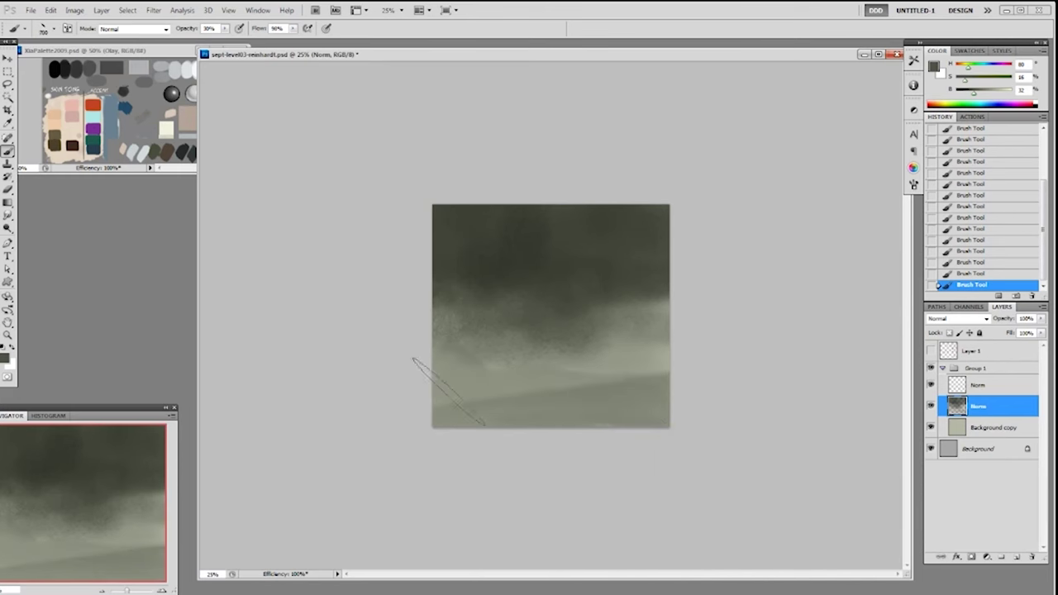
mouse_move(449, 392)
mouse_down()
mouse_move(744, 357)
mouse_move(348, 352)
mouse_move(650, 352)
mouse_up()
Erase parts of the mist between the dark cloud and the ground with the splatter tip at 20% opacity.
key(e)
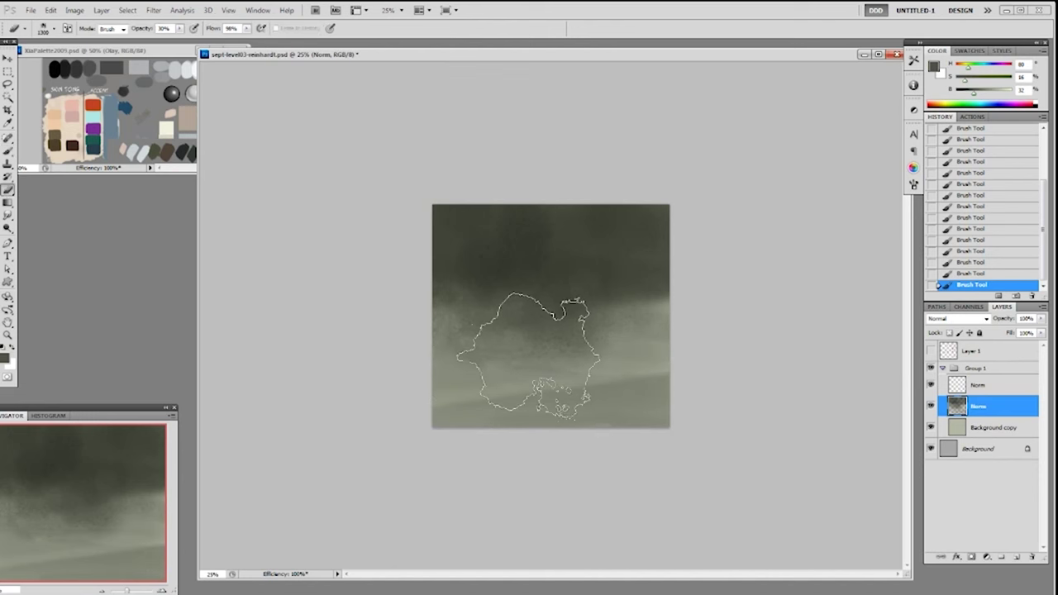
key(2)
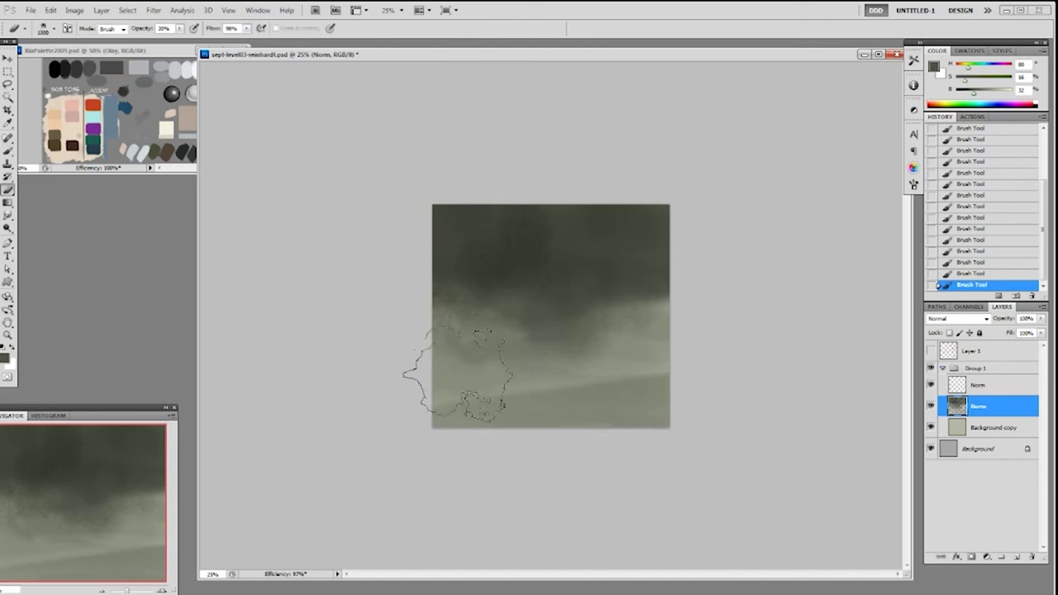
mouse_move(457, 373)
mouse_down()
mouse_move(672, 362)
mouse_move(658, 331)
mouse_move(647, 346)
mouse_move(560, 287)
mouse_move(561, 415)
mouse_move(592, 377)
mouse_up()
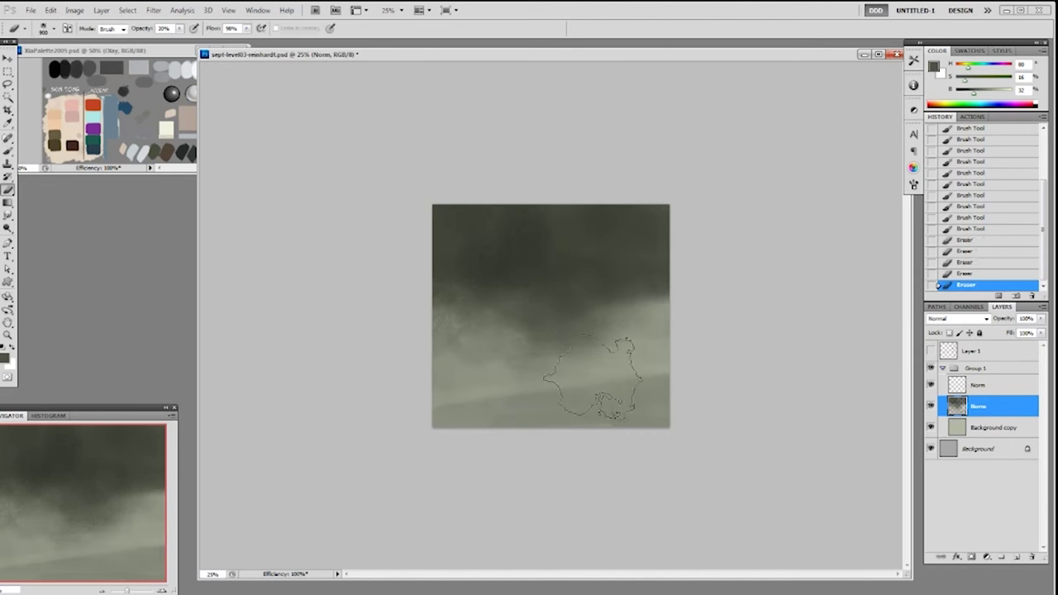
Select the empty uppermost Norm layer inside Group 1 and choose the slanted 19 px tip for the Eraser.
key(ctrl+plus)
click(982, 387)
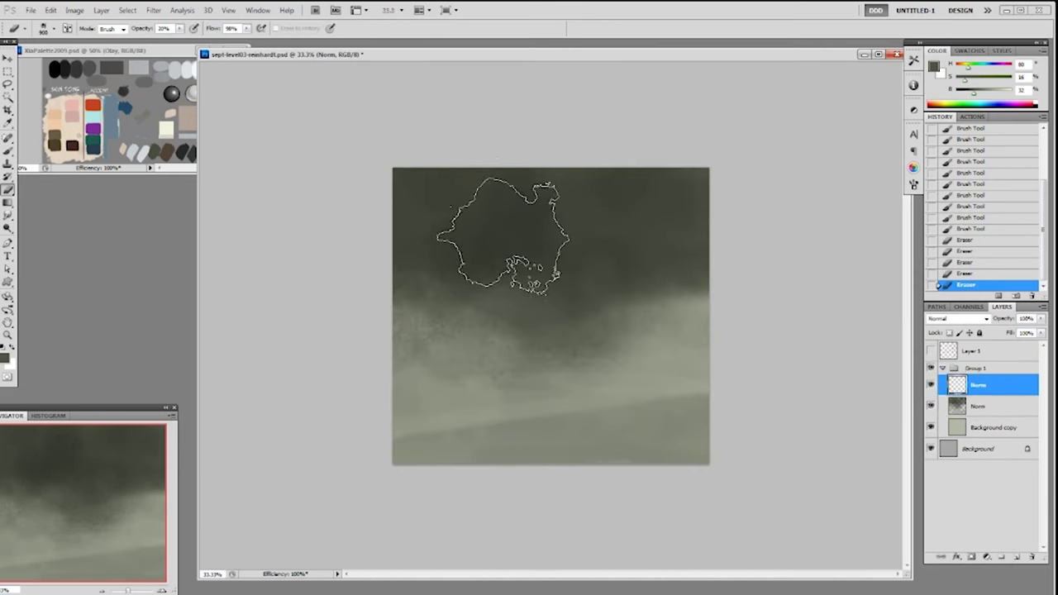
right_click(504, 222)
click(577, 291)
click(635, 176)
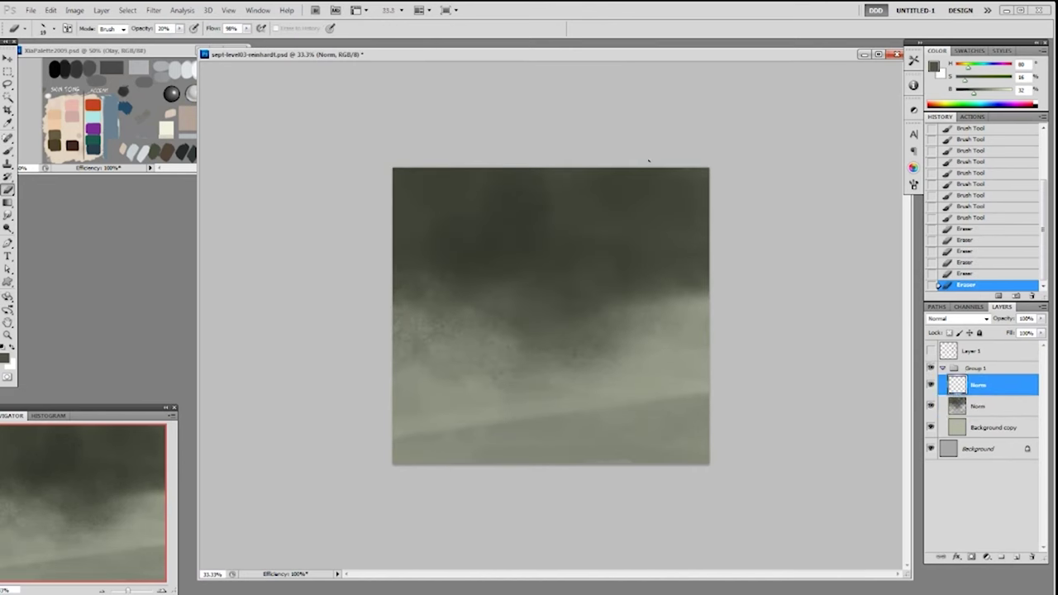
Return to the Brush, set a dark neutral grey with saturation 4% and brightness 33%, and reduce the brush to about 125 px.
key(b)
drag(965, 81, 975, 97)
key(bracketleft)
key(bracketleft)
key(bracketleft)
key(bracketleft)
key(bracketleft)
key(bracketleft)
key(bracketleft)
key(bracketleft)
key(bracketleft)
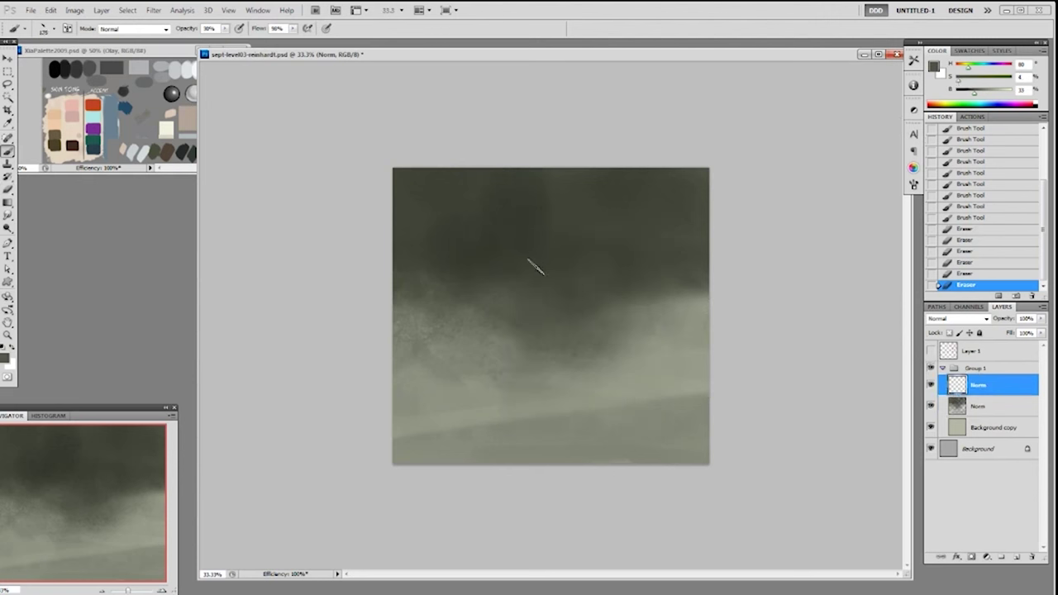
Paint the figure's head and neck in dark neutral grey at 100% opacity, evening out the fill with the sampled 22% brightness tone.
key(0)
mouse_move(534, 239)
mouse_down()
mouse_move(537, 270)
mouse_move(558, 230)
mouse_move(547, 283)
mouse_move(530, 287)
mouse_move(544, 266)
mouse_move(530, 248)
mouse_move(531, 267)
mouse_move(530, 254)
mouse_move(523, 261)
mouse_move(533, 245)
mouse_move(533, 274)
mouse_move(493, 293)
mouse_move(551, 264)
mouse_move(522, 291)
mouse_up()
alt+click(539, 277)
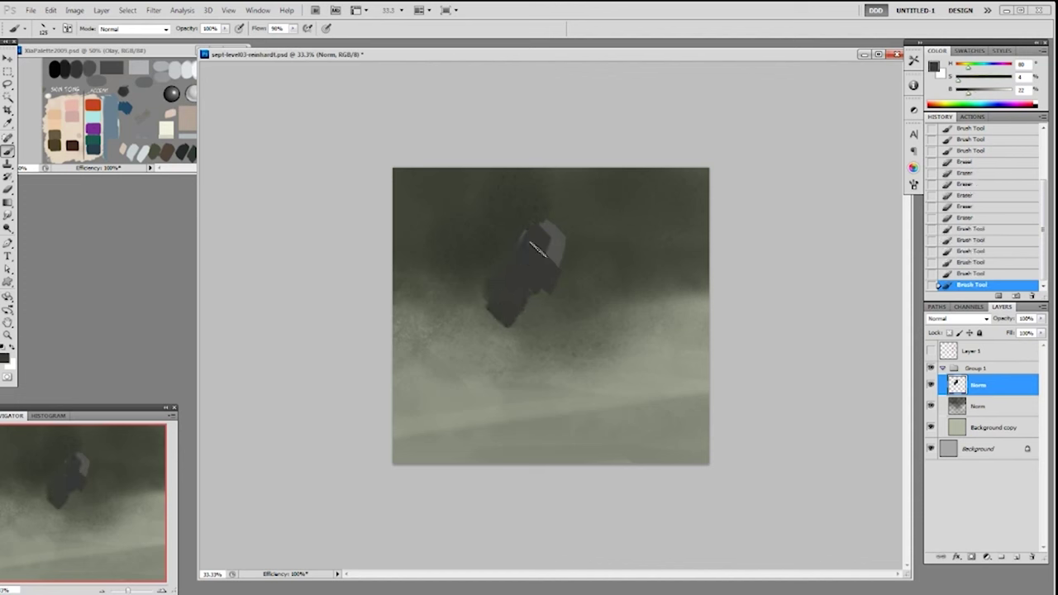
mouse_move(547, 228)
mouse_down()
mouse_move(540, 265)
mouse_move(561, 241)
mouse_move(547, 220)
mouse_move(522, 241)
mouse_move(519, 230)
mouse_move(549, 258)
mouse_move(550, 227)
mouse_move(558, 228)
mouse_move(566, 266)
mouse_up()
alt+click(554, 233)
drag(524, 254, 521, 282)
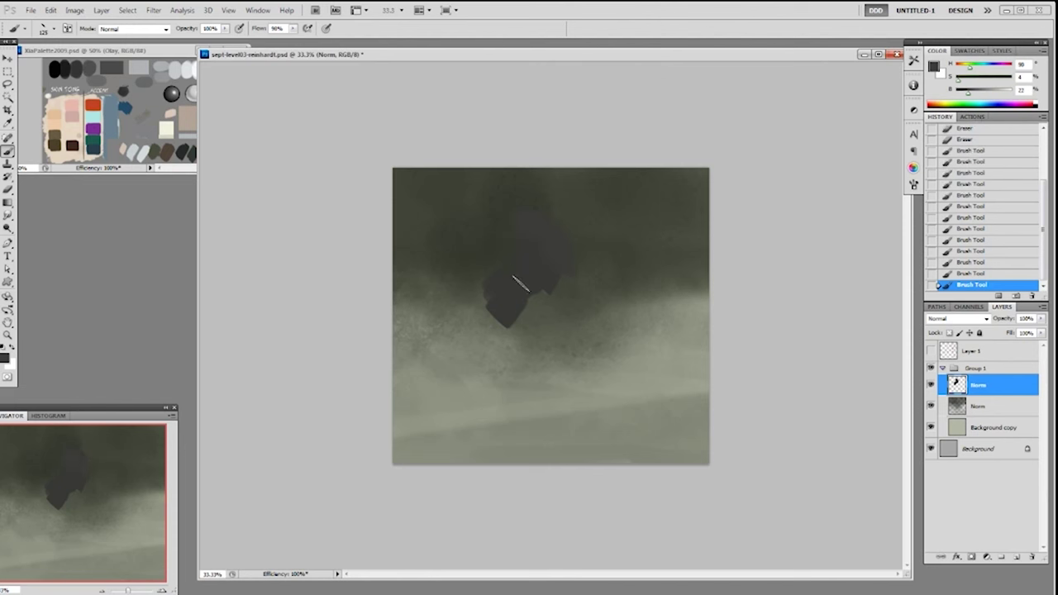
Block in the figure's broad torso, both shoulders and the thick arm hanging on the canvas's right side in the same dark grey.
mouse_move(493, 317)
mouse_down()
mouse_move(543, 319)
mouse_move(572, 270)
mouse_move(556, 298)
mouse_move(576, 324)
mouse_move(585, 284)
mouse_move(597, 305)
mouse_move(579, 329)
mouse_move(549, 321)
mouse_move(561, 317)
mouse_move(530, 371)
mouse_move(539, 377)
mouse_move(525, 371)
mouse_move(575, 359)
mouse_move(515, 360)
mouse_move(507, 343)
mouse_move(506, 380)
mouse_move(555, 348)
mouse_move(565, 361)
mouse_move(535, 393)
mouse_move(576, 366)
mouse_move(561, 326)
mouse_move(616, 240)
mouse_move(581, 296)
mouse_move(553, 235)
mouse_move(618, 253)
mouse_move(600, 246)
mouse_move(664, 229)
mouse_move(646, 264)
mouse_move(669, 265)
mouse_move(627, 294)
mouse_move(627, 230)
mouse_move(675, 263)
mouse_move(599, 289)
mouse_move(615, 241)
mouse_move(624, 305)
mouse_move(574, 265)
mouse_move(641, 300)
mouse_move(602, 314)
mouse_move(645, 299)
mouse_move(610, 307)
mouse_move(629, 315)
mouse_move(617, 335)
mouse_move(654, 263)
mouse_move(641, 305)
mouse_move(674, 312)
mouse_move(668, 333)
mouse_move(630, 367)
mouse_move(668, 357)
mouse_move(646, 377)
mouse_move(648, 401)
mouse_move(666, 370)
mouse_move(672, 389)
mouse_move(662, 376)
mouse_move(631, 423)
mouse_move(665, 423)
mouse_up()
mouse_move(499, 324)
mouse_down()
mouse_move(500, 343)
mouse_move(481, 324)
mouse_move(506, 296)
mouse_up()
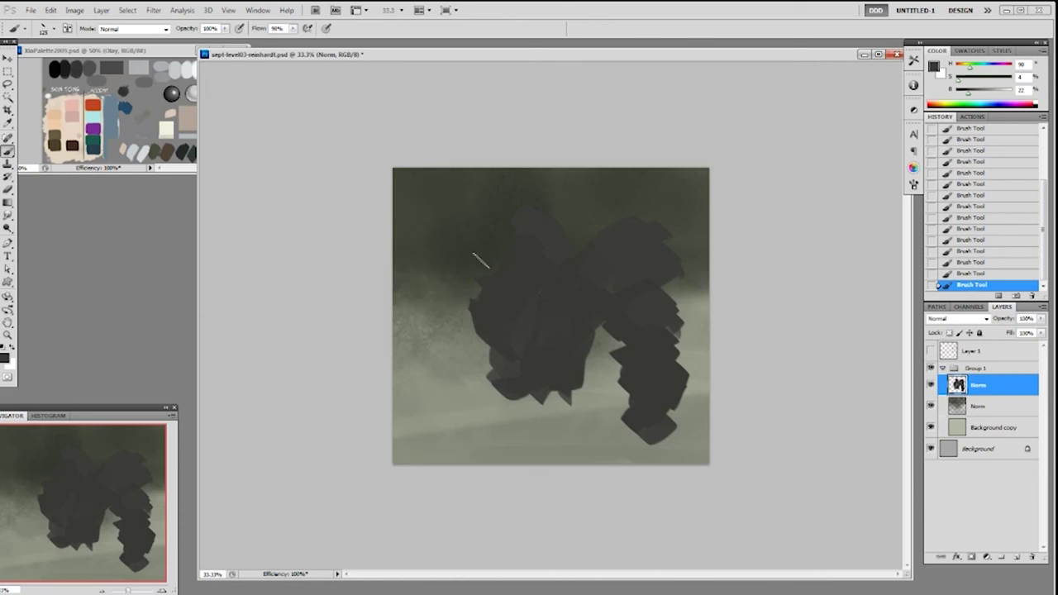
mouse_move(482, 261)
mouse_down()
mouse_move(487, 250)
mouse_move(457, 318)
mouse_move(472, 303)
mouse_move(488, 364)
mouse_up()
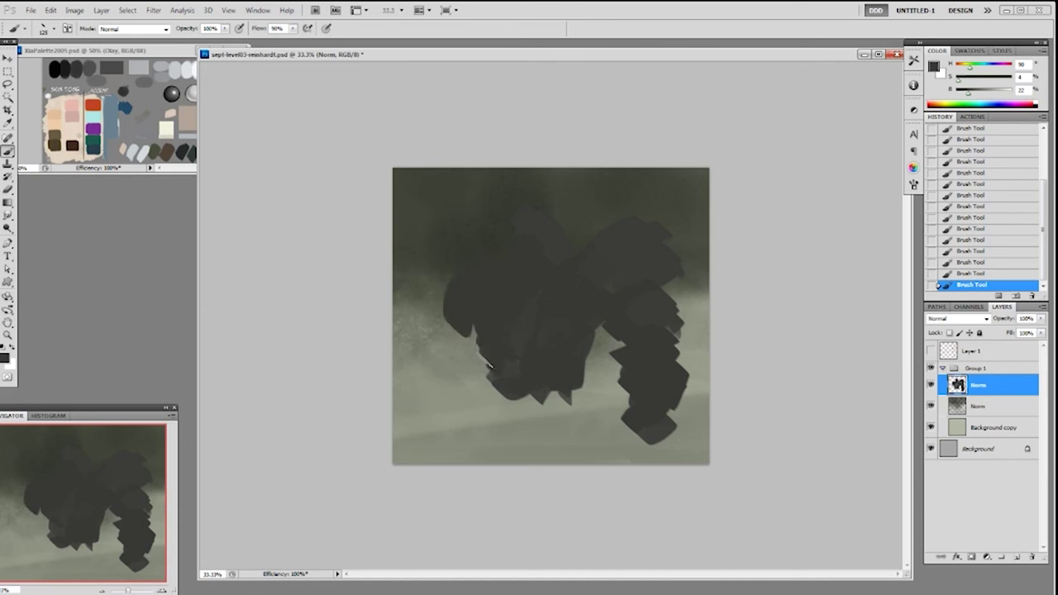
Trim the waist beside the large arm with the Eraser and brush in dark hips and thighs down to the canvas's lower edge.
key(e)
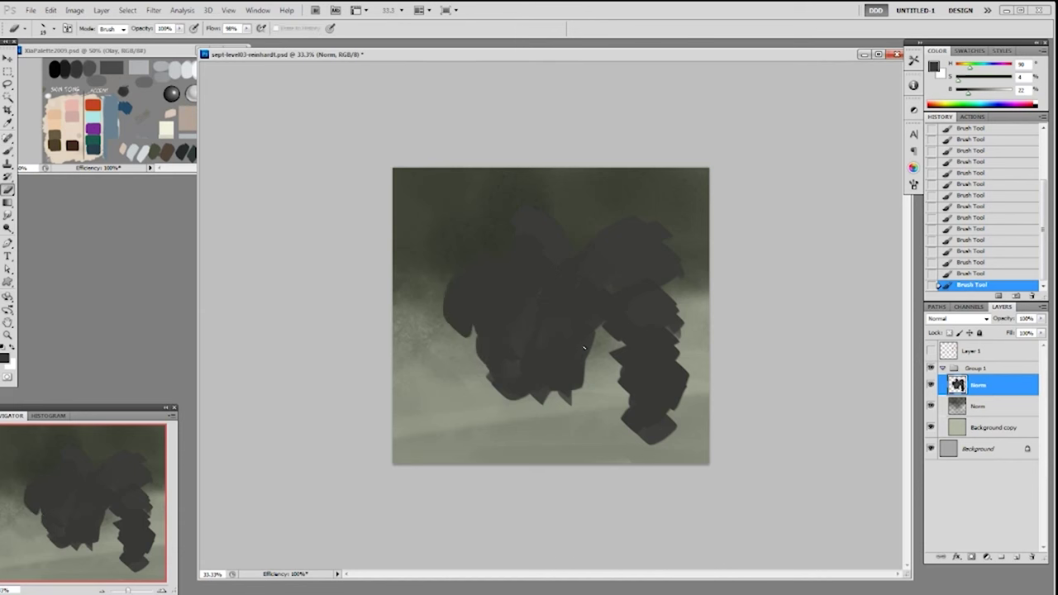
mouse_move(595, 334)
mouse_down()
mouse_move(586, 388)
mouse_move(580, 352)
mouse_move(584, 380)
mouse_move(569, 401)
mouse_up()
key(b)
mouse_move(501, 365)
mouse_down()
mouse_move(484, 400)
mouse_move(495, 438)
mouse_up()
mouse_move(486, 387)
mouse_down()
mouse_move(520, 469)
mouse_move(517, 419)
mouse_move(539, 382)
mouse_move(554, 395)
mouse_move(523, 412)
mouse_move(575, 380)
mouse_move(546, 450)
mouse_up()
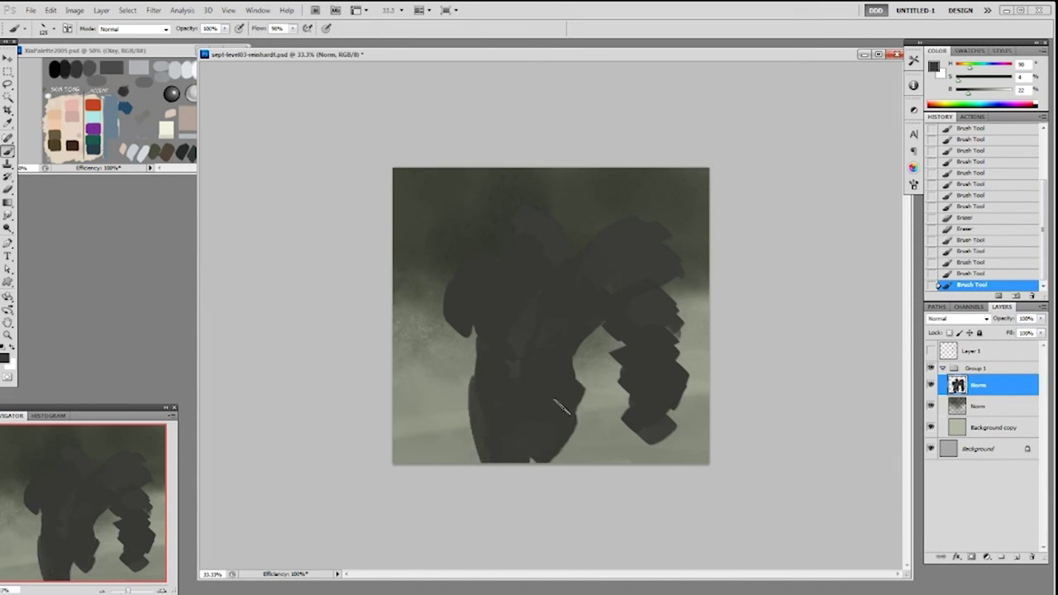
mouse_move(564, 408)
mouse_down()
mouse_move(582, 440)
mouse_move(571, 423)
mouse_move(572, 449)
mouse_move(575, 433)
mouse_move(538, 449)
mouse_up()
Erase a narrow gap between the legs and widen both thighs outward, trimming the outer edge of the left-hand thigh.
key(e)
mouse_move(536, 450)
mouse_down()
mouse_move(559, 480)
mouse_move(546, 456)
mouse_up()
key(b)
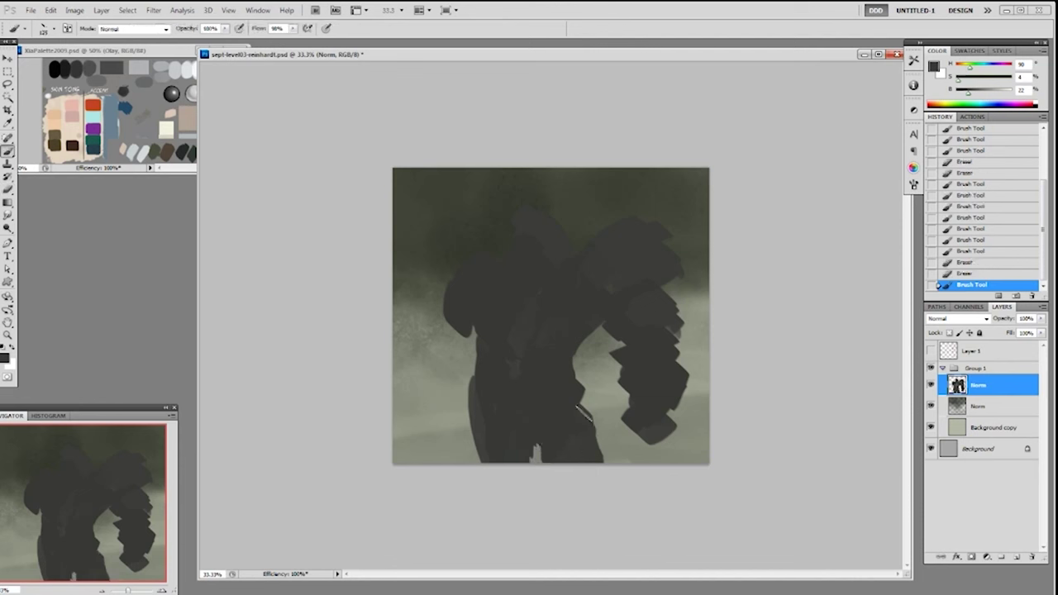
drag(584, 414, 588, 428)
mouse_move(486, 412)
mouse_down()
mouse_move(466, 484)
mouse_move(482, 479)
mouse_up()
key(e)
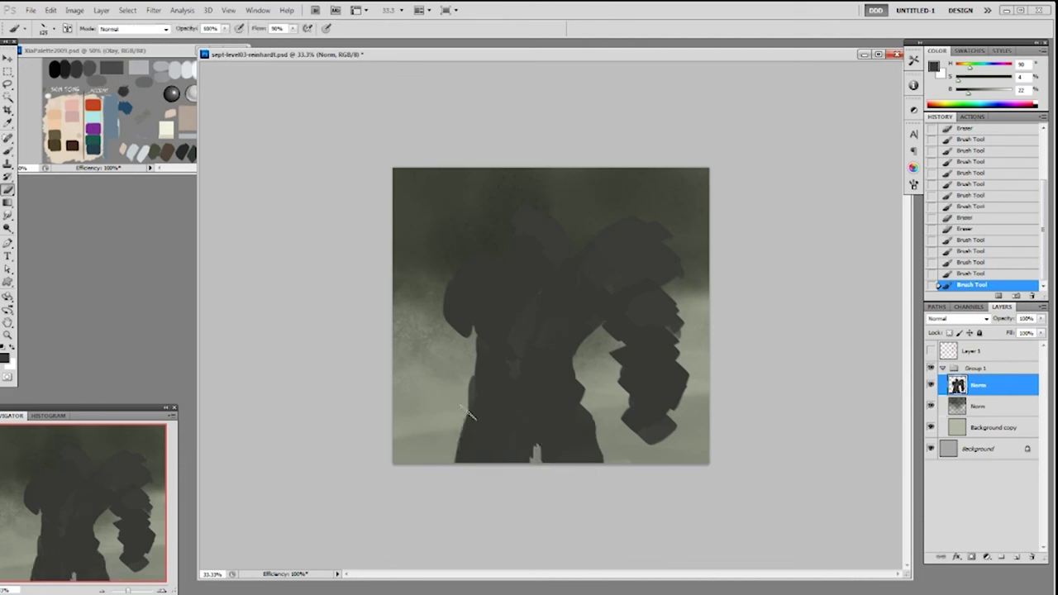
mouse_move(478, 397)
mouse_down()
mouse_move(459, 461)
mouse_move(451, 447)
mouse_up()
Paint the second arm hanging from the left-hand shoulder and extend that shoulder's mass up toward the head.
key(b)
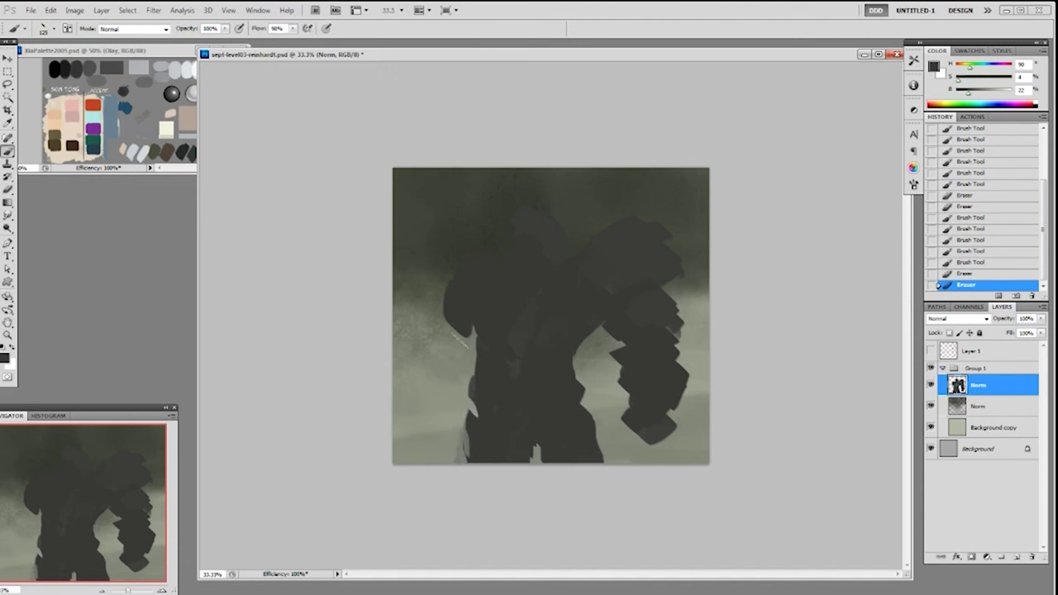
mouse_move(461, 334)
mouse_down()
mouse_move(440, 356)
mouse_move(458, 393)
mouse_move(436, 380)
mouse_move(433, 355)
mouse_move(448, 407)
mouse_up()
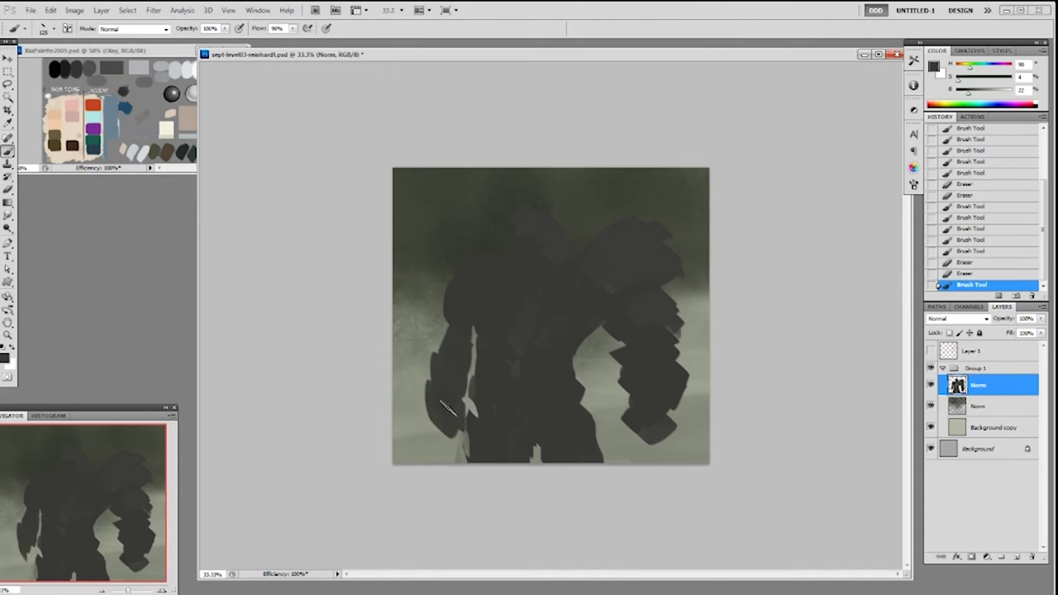
mouse_move(454, 336)
mouse_down()
mouse_move(484, 340)
mouse_move(466, 352)
mouse_move(448, 418)
mouse_move(449, 375)
mouse_move(457, 398)
mouse_move(454, 386)
mouse_move(431, 403)
mouse_move(440, 374)
mouse_up()
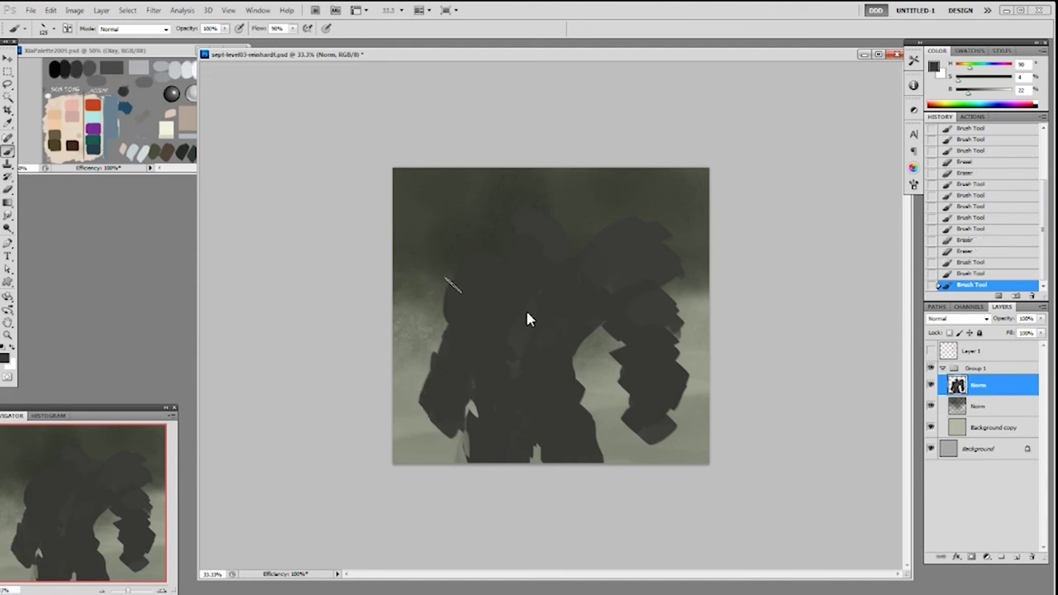
drag(453, 285, 522, 239)
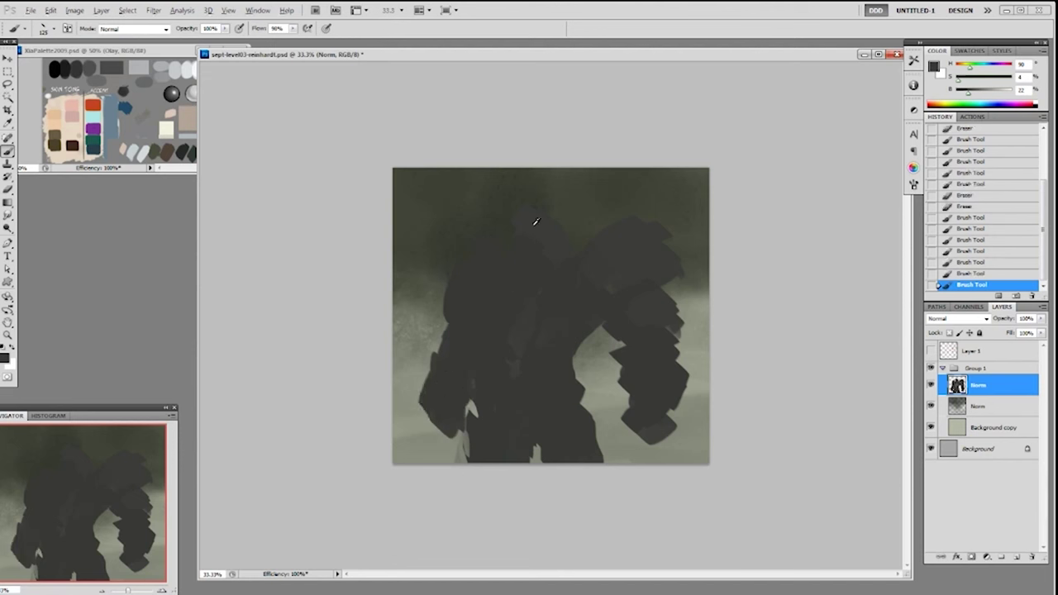
mouse_move(477, 283)
mouse_down()
mouse_move(482, 250)
mouse_move(501, 287)
mouse_move(525, 278)
mouse_up()
key(ctrl+z)
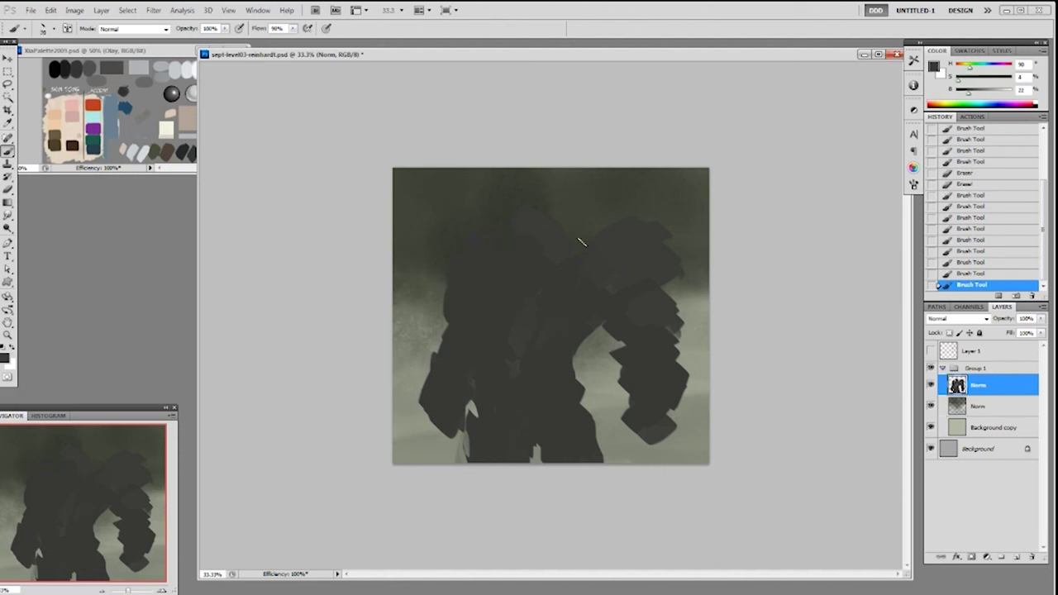
Refine the shoulder line near the neck with a smaller brush and add jagged fingers to both hands.
drag(581, 242, 565, 248)
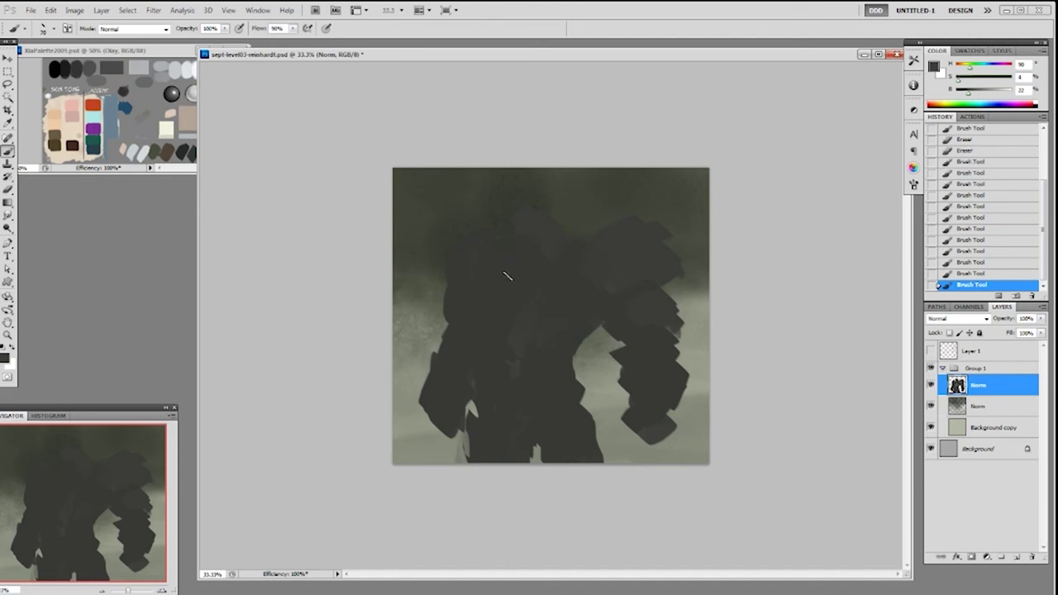
drag(508, 276, 501, 272)
drag(435, 405, 455, 431)
mouse_move(634, 403)
mouse_down()
mouse_move(620, 436)
mouse_move(636, 451)
mouse_move(671, 416)
mouse_up()
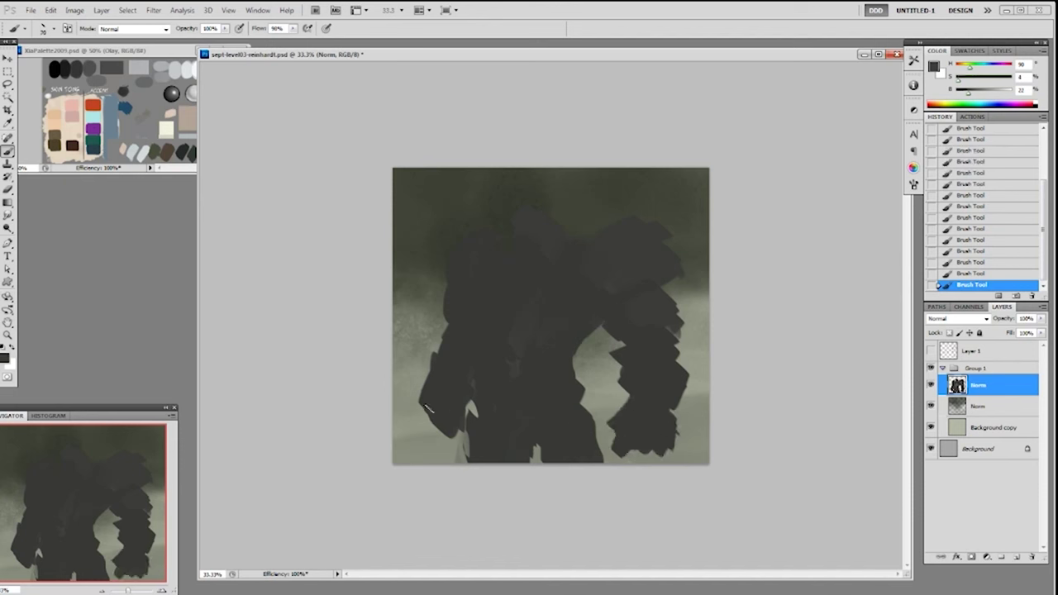
drag(429, 408, 425, 437)
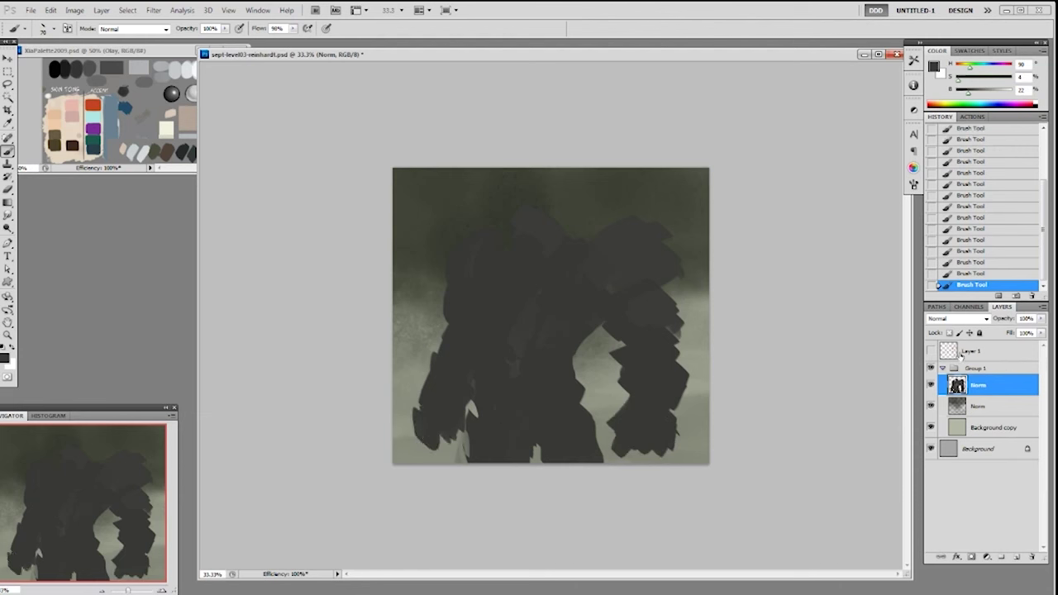
Add a new layer named Norm above the silhouette and choose the round textured 100 px brush tip.
key(ctrl+shift+n)
right_click(617, 361)
click(711, 501)
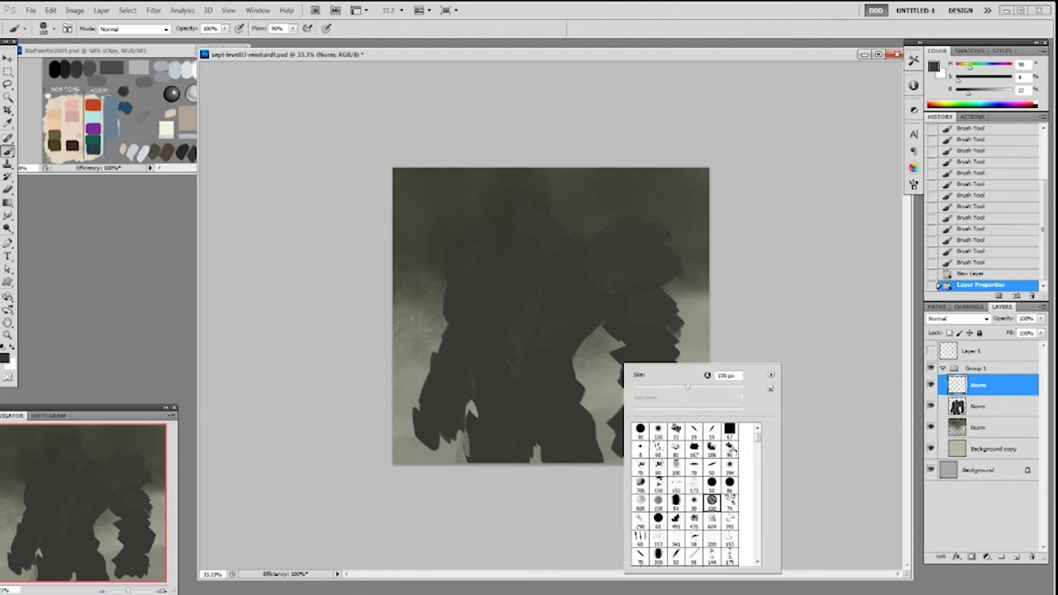
click(746, 269)
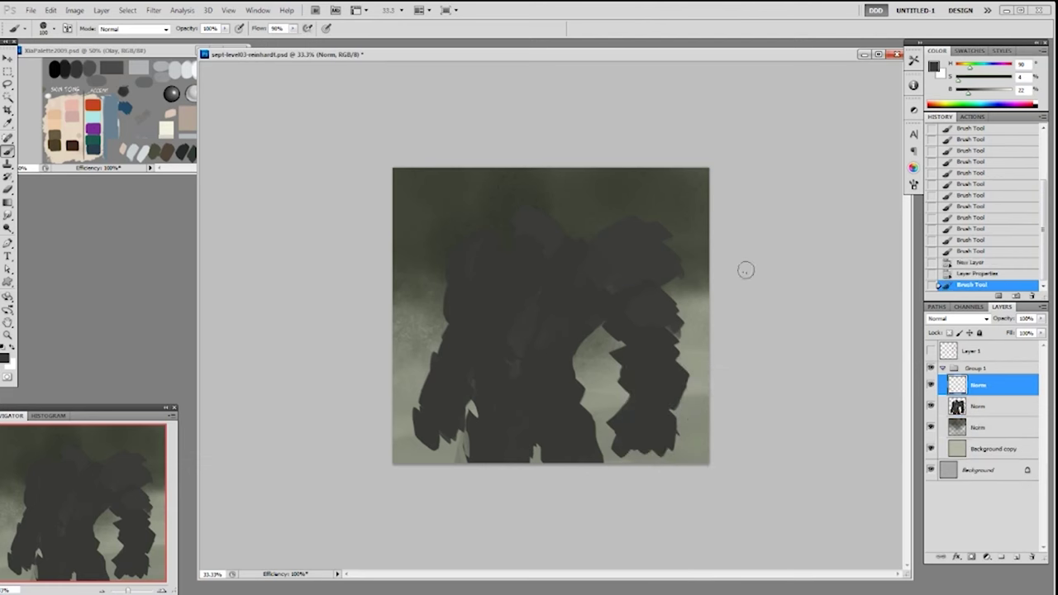
alt+click(614, 255)
drag(975, 97, 995, 92)
drag(541, 223, 543, 250)
key(ctrl+z)
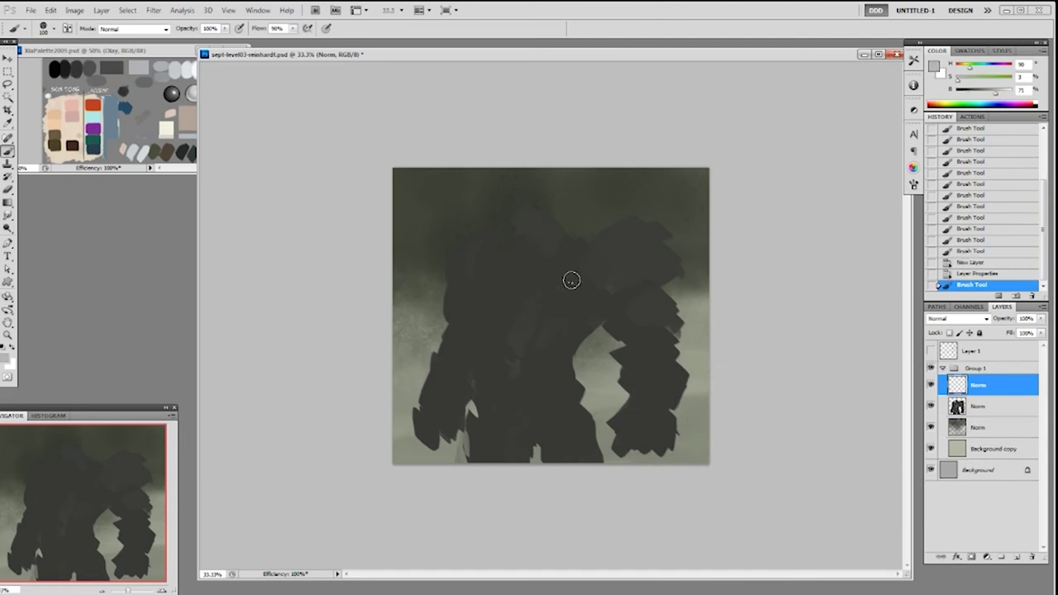
Paint a round glow on the head at 30% opacity in a pale grey-green sampled from the mist, with saturation 12% and brightness 72%.
alt+click(697, 329)
click(996, 93)
key(5)
mouse_move(535, 226)
mouse_down()
mouse_move(529, 244)
mouse_move(542, 234)
mouse_move(529, 221)
mouse_move(530, 248)
mouse_up()
key(ctrl+z)
key(3)
key(bracketleft)
key(bracketleft)
key(bracketleft)
key(bracketleft)
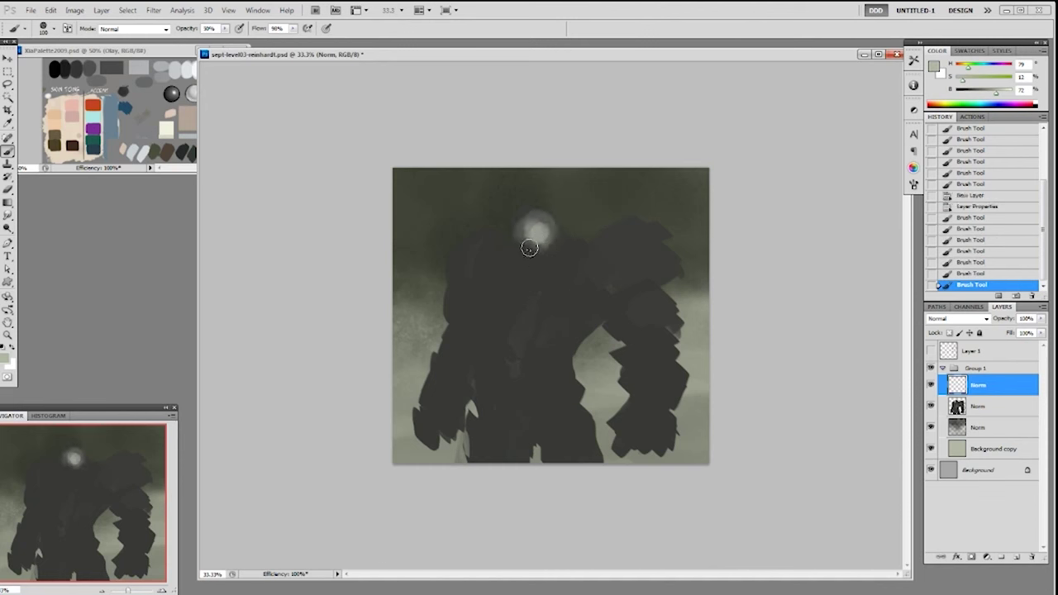
click(519, 245)
key(bracketleft)
key(bracketleft)
key(bracketleft)
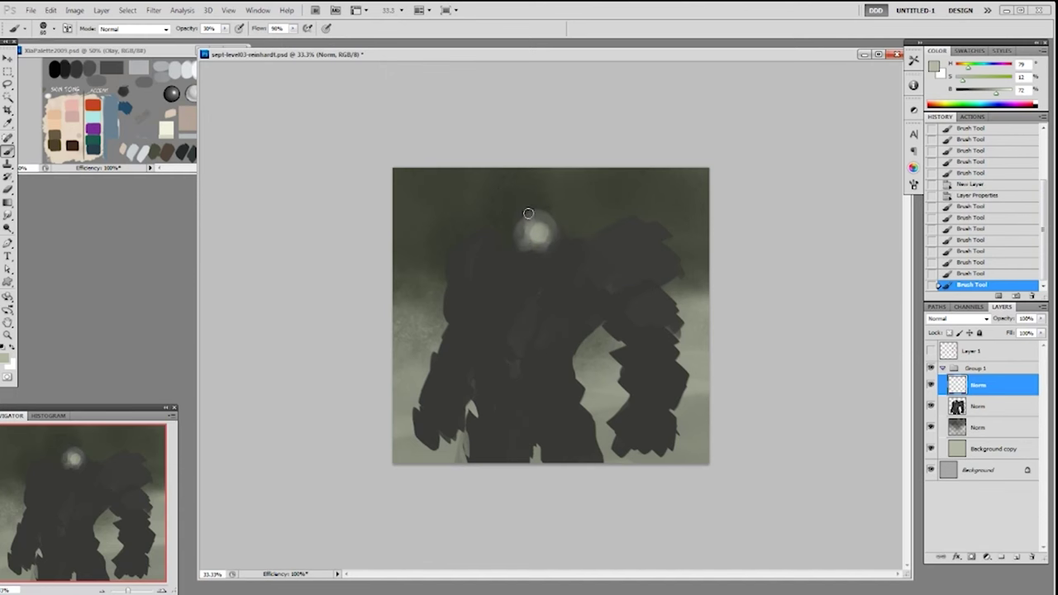
Paint a thin upright spike beside the head with the slanted 19 px tip and erase the glow's opposite edge.
right_click(528, 214)
click(607, 287)
click(519, 200)
mouse_move(515, 191)
mouse_down()
mouse_move(529, 231)
mouse_move(521, 212)
mouse_move(556, 209)
mouse_move(523, 214)
mouse_move(560, 215)
mouse_move(562, 242)
mouse_up()
key(ctrl+z)
key(e)
drag(564, 231, 559, 239)
drag(561, 226, 560, 233)
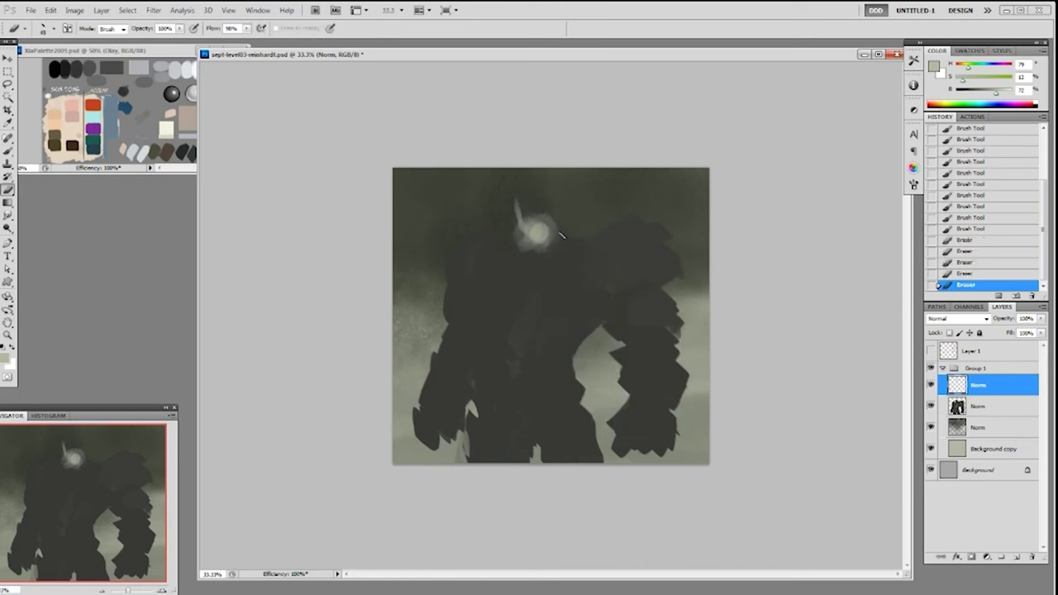
Dab faint highlights below the head, switching the brush to the thin, flat 50 px tip.
key(b)
click(535, 270)
right_click(533, 269)
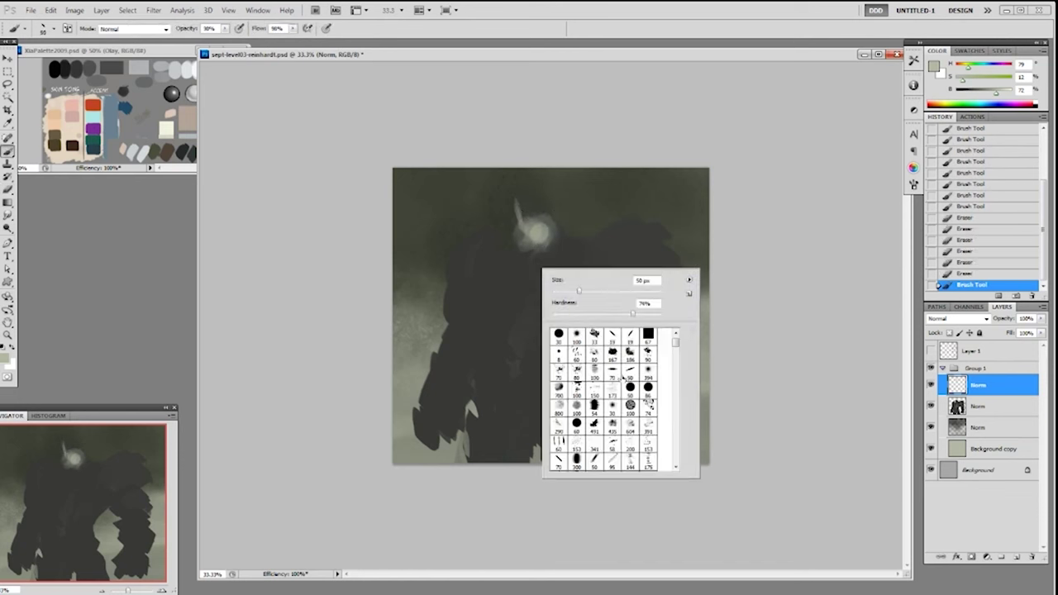
click(622, 378)
click(537, 274)
click(533, 265)
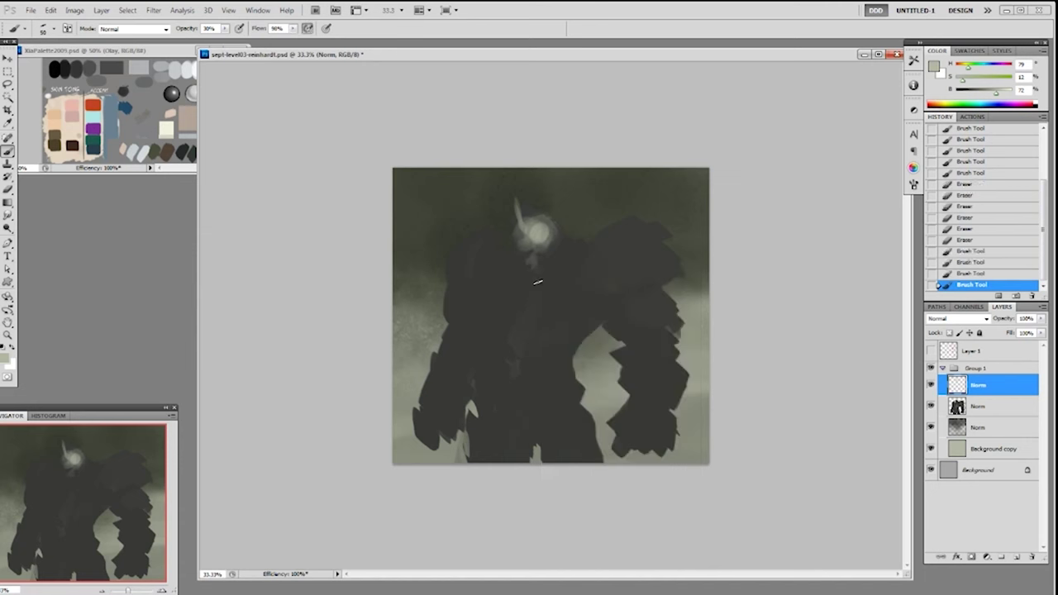
click(547, 258)
click(539, 281)
Switch back to the round textured 100 px tip and dab highlights along the collar between the head and the large shoulder.
right_click(578, 267)
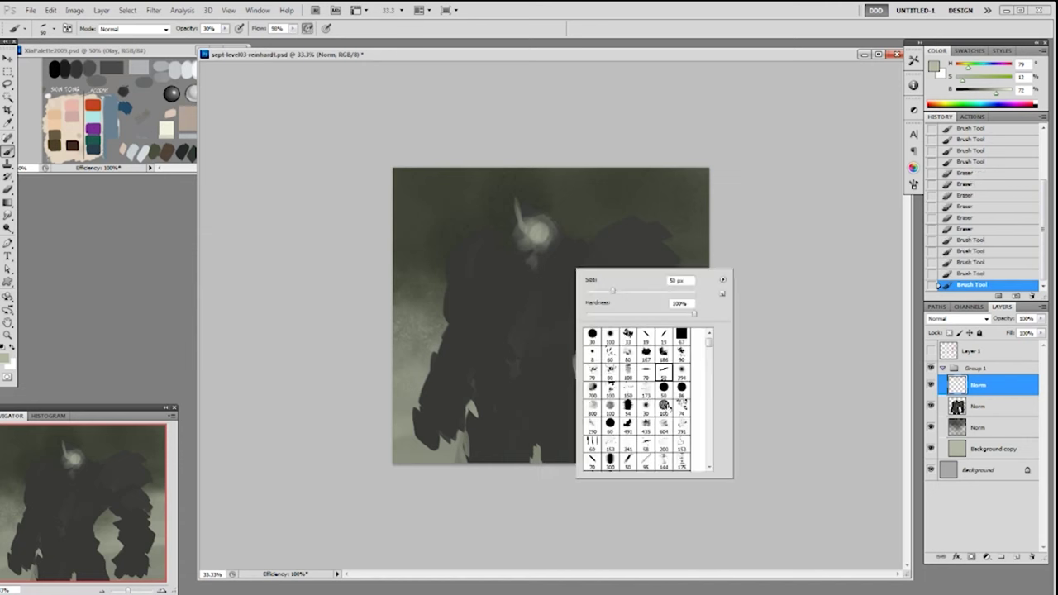
double_click(666, 405)
click(543, 256)
click(543, 283)
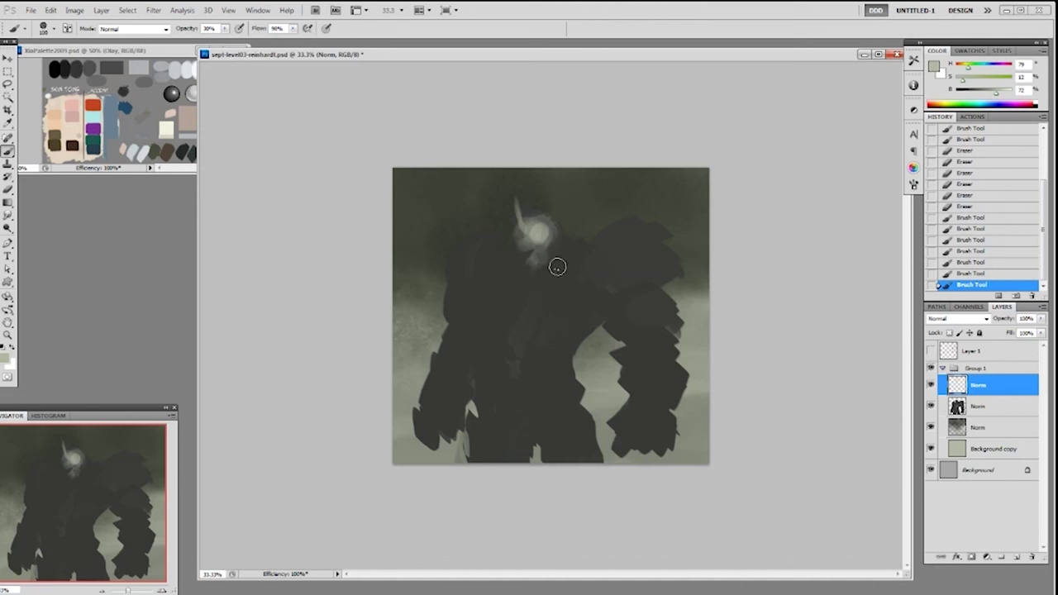
click(575, 261)
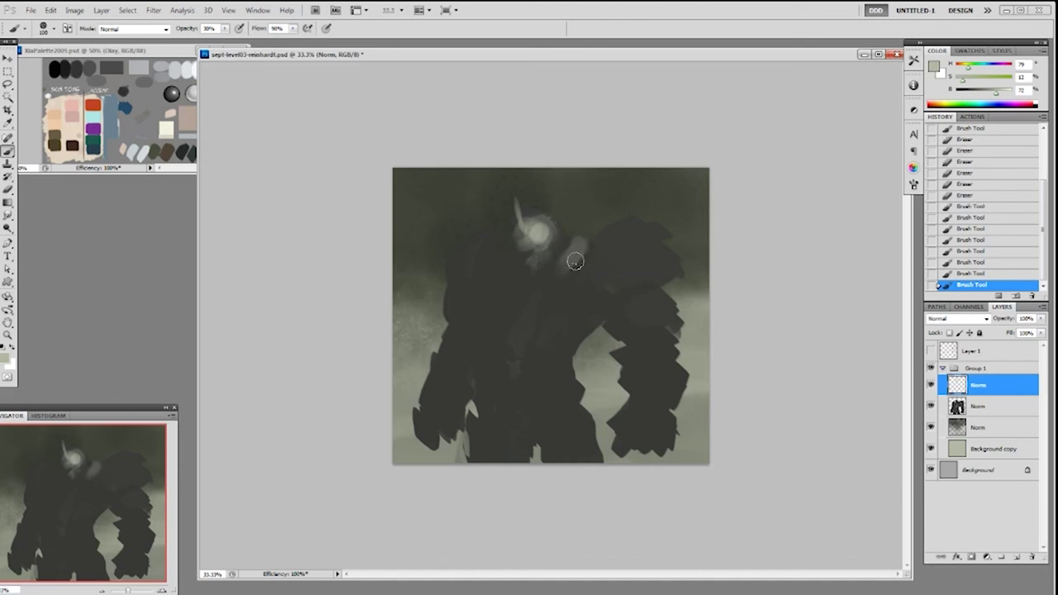
click(578, 254)
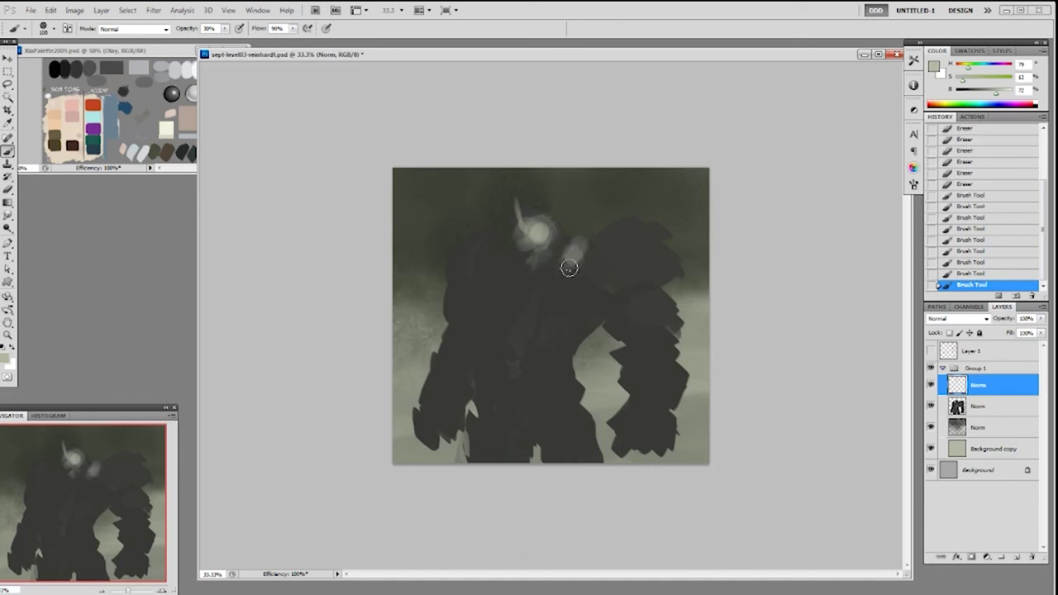
click(558, 269)
click(557, 273)
click(554, 276)
click(555, 272)
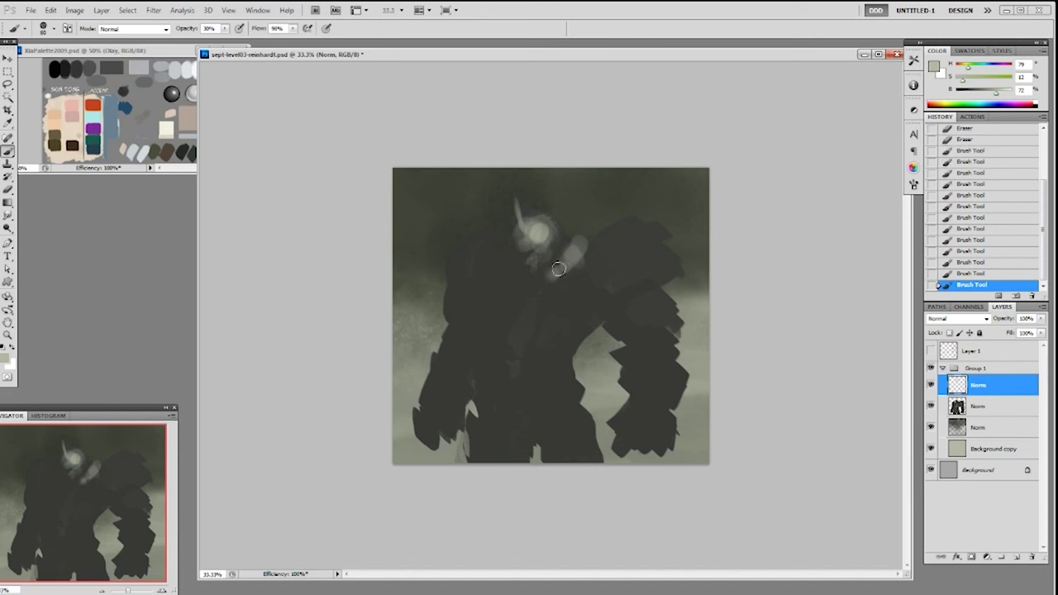
Sample greys from the chest and collar, dab the upper chest, and brush a soft highlight across the large shoulder.
alt+click(524, 292)
click(549, 280)
click(551, 313)
alt+click(579, 243)
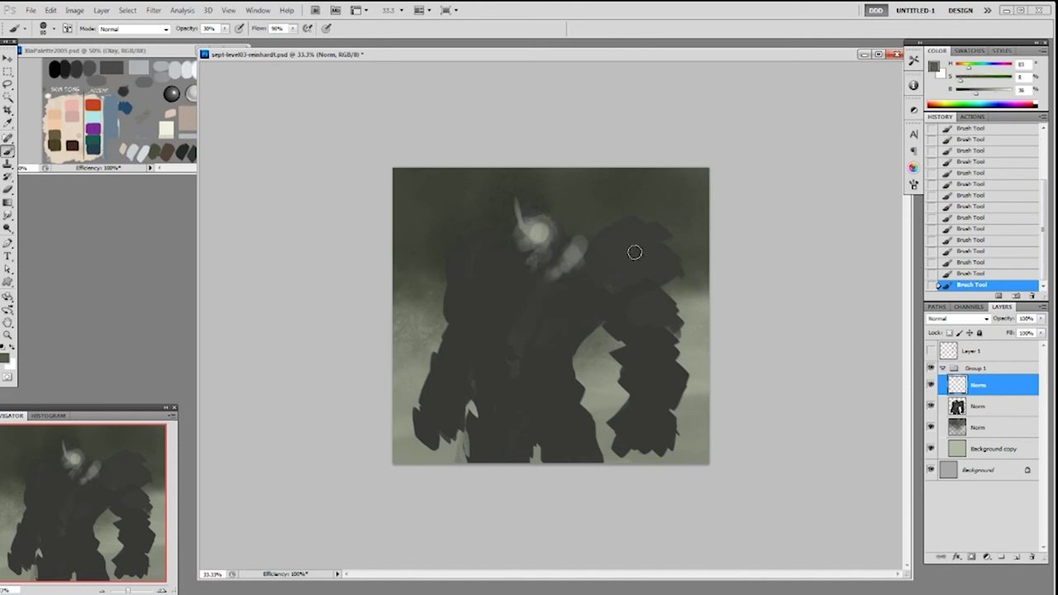
mouse_move(641, 249)
mouse_down()
mouse_move(628, 239)
mouse_move(645, 236)
mouse_move(629, 246)
mouse_move(638, 220)
mouse_move(576, 248)
mouse_up()
Sample a brighter grey from the head and paint highlights on the large shoulder and upper arm at 50% opacity.
alt+click(543, 230)
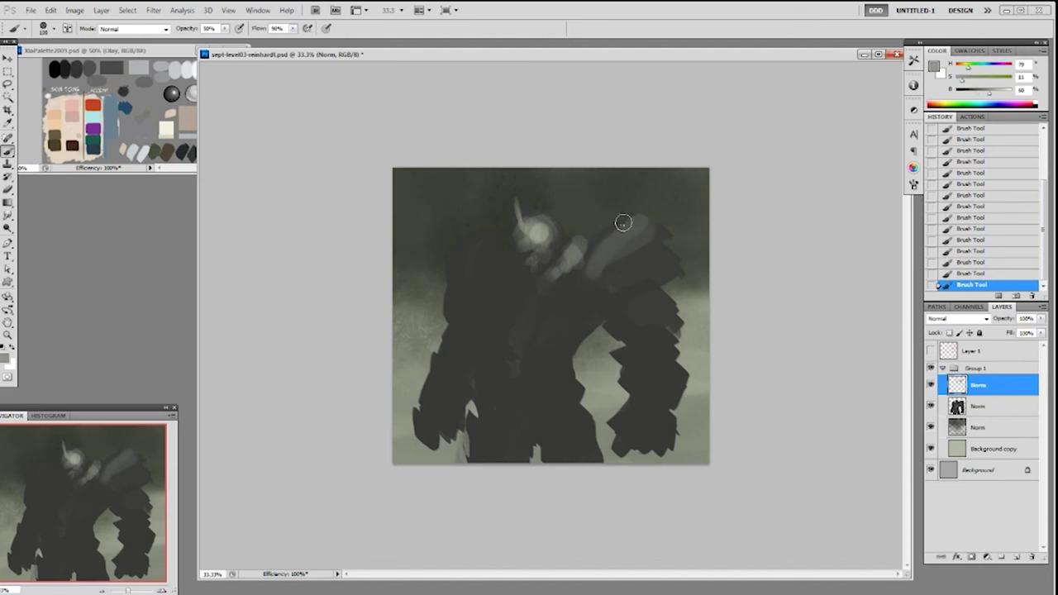
mouse_move(623, 224)
mouse_down()
mouse_move(588, 270)
mouse_move(618, 230)
mouse_move(607, 262)
mouse_move(632, 267)
mouse_move(624, 274)
mouse_move(631, 254)
mouse_move(619, 267)
mouse_move(642, 270)
mouse_move(643, 304)
mouse_move(591, 282)
mouse_move(595, 300)
mouse_move(589, 282)
mouse_move(574, 305)
mouse_move(621, 298)
mouse_move(617, 248)
mouse_move(596, 280)
mouse_move(637, 268)
mouse_up()
key(ctrl+z)
key(ctrl+z)
key(ctrl+z)
key(ctrl+z)
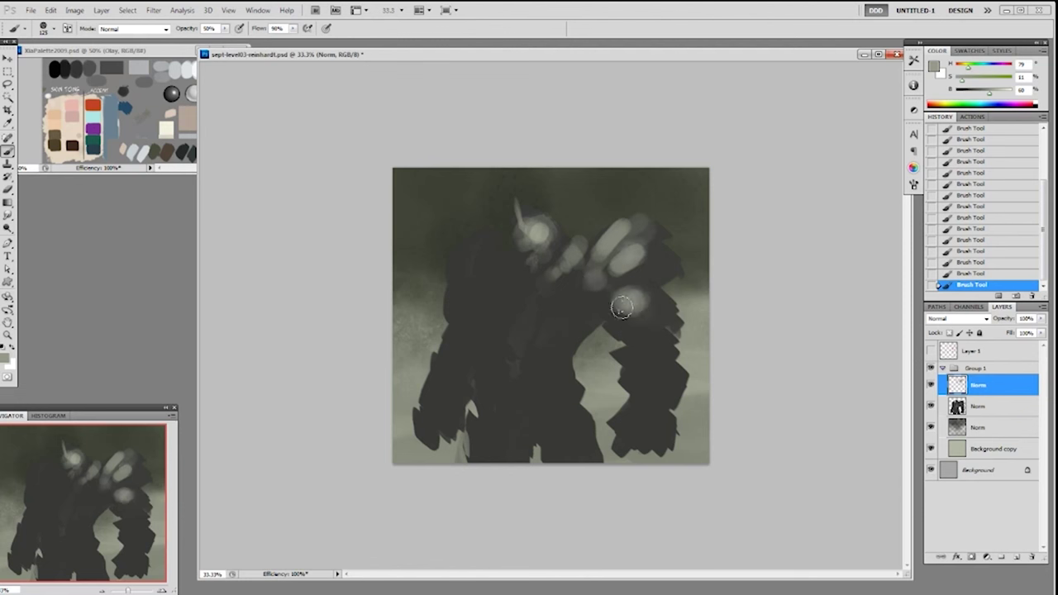
Reshape the upper-arm highlight with the Eraser and small brush strokes in a grey-green sampled from it.
key(e)
mouse_move(630, 294)
mouse_down()
mouse_move(618, 309)
mouse_move(637, 304)
mouse_up()
key(b)
key(ctrl+z)
key(ctrl+z)
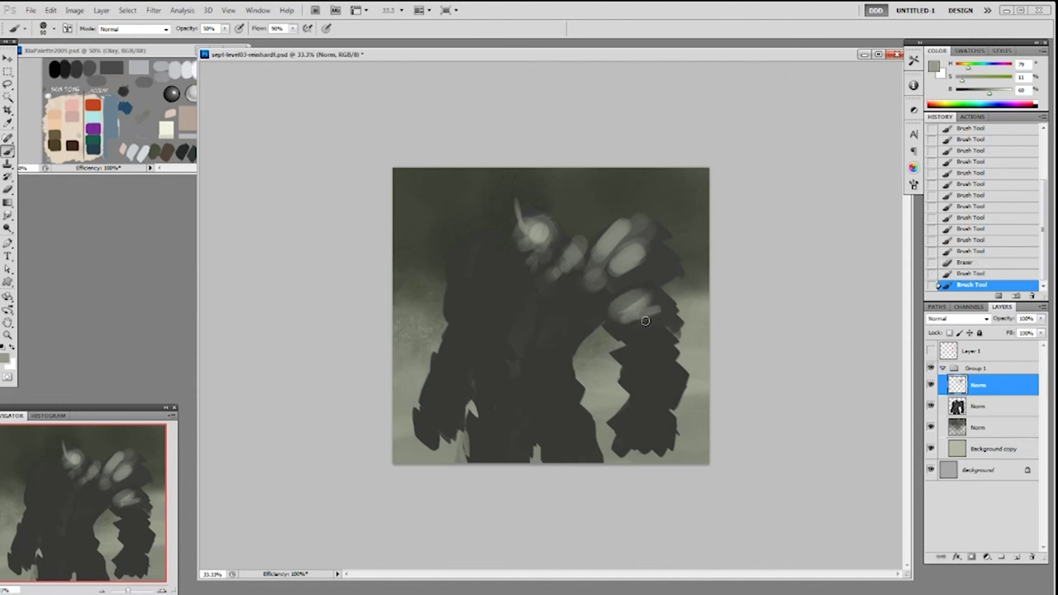
alt+click(626, 308)
mouse_move(622, 302)
mouse_down()
mouse_move(631, 321)
mouse_move(663, 309)
mouse_move(649, 314)
mouse_up()
key(ctrl+z)
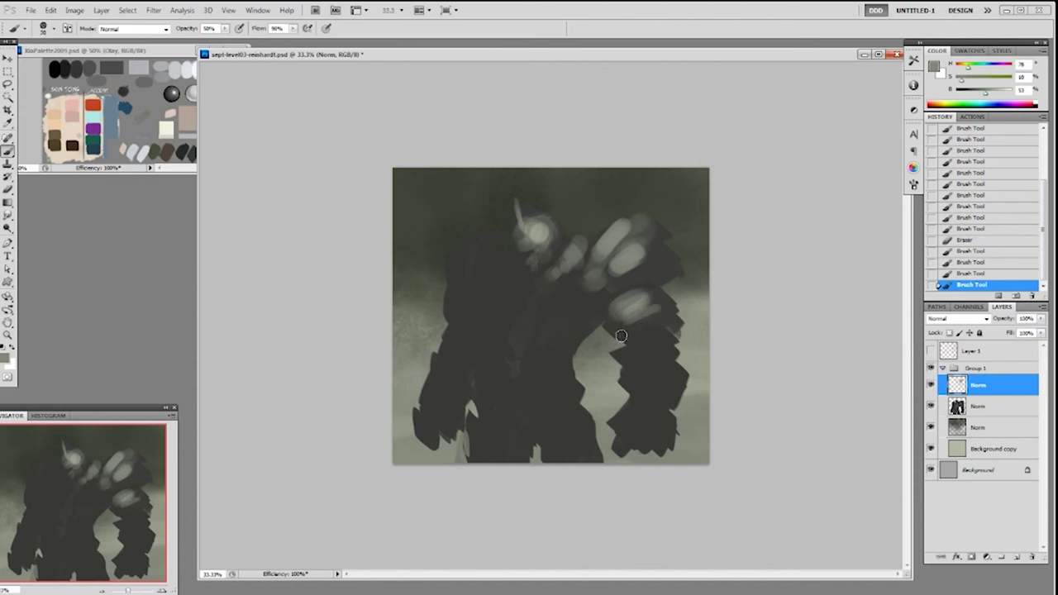
key(bracketright)
key(bracketright)
key(bracketright)
key(bracketright)
drag(518, 298, 525, 303)
key(ctrl+z)
Switch to a slanted tip, enlarge it to 125 px and paint a diagonal highlight on the upper chest.
right_click(536, 314)
click(611, 429)
click(765, 259)
key(bracketright)
mouse_move(526, 299)
mouse_down()
mouse_move(515, 296)
mouse_move(533, 298)
mouse_up()
key(ctrl+z)
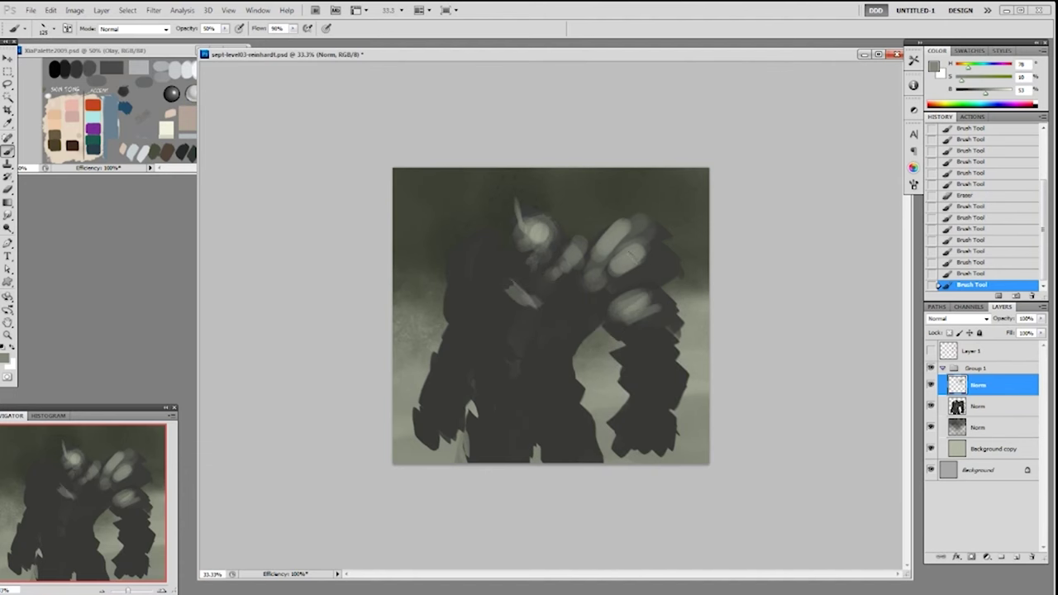
Sample mid and dark greys from the large shoulder and brush over its outer side and lower highlight to model the plate.
alt+click(640, 244)
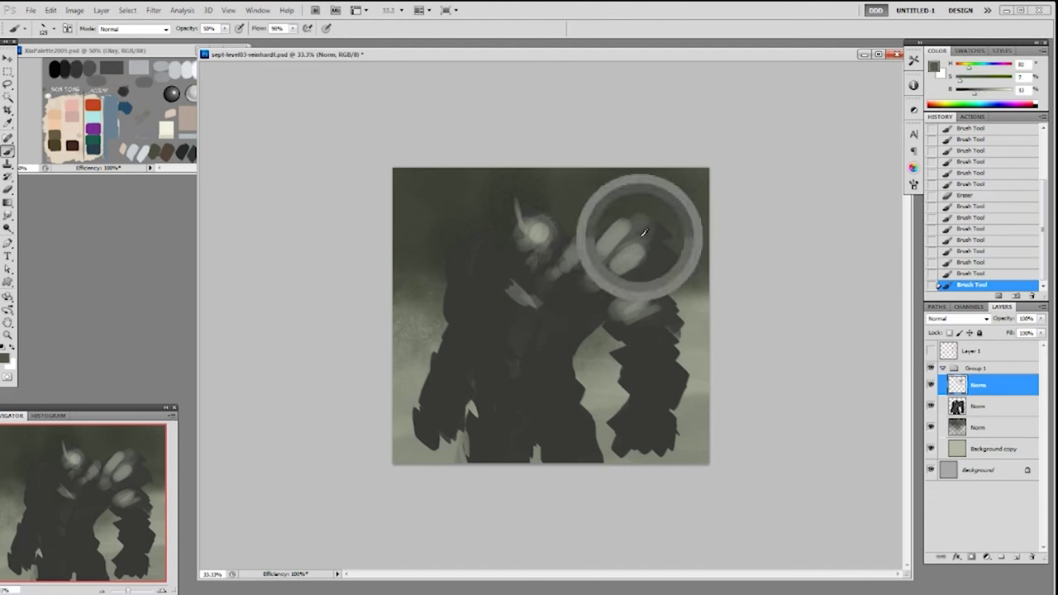
drag(646, 264, 657, 253)
drag(661, 257, 670, 247)
drag(666, 251, 606, 266)
mouse_move(610, 258)
mouse_down()
mouse_move(614, 243)
mouse_move(631, 253)
mouse_up()
alt+click(650, 248)
alt+click(625, 258)
drag(616, 267, 636, 260)
alt+click(652, 249)
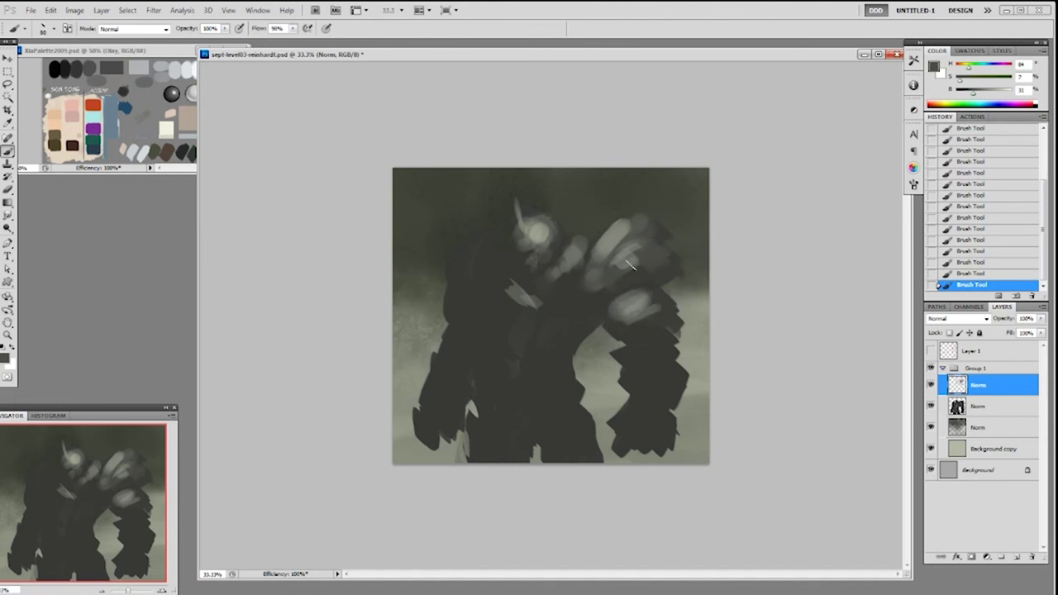
Sample a dark from the chest, lower its brightness and paint shadows beneath the head and over the smaller shoulder.
alt+click(570, 283)
drag(968, 93, 965, 94)
mouse_move(538, 261)
mouse_down()
mouse_move(531, 281)
mouse_move(542, 270)
mouse_up()
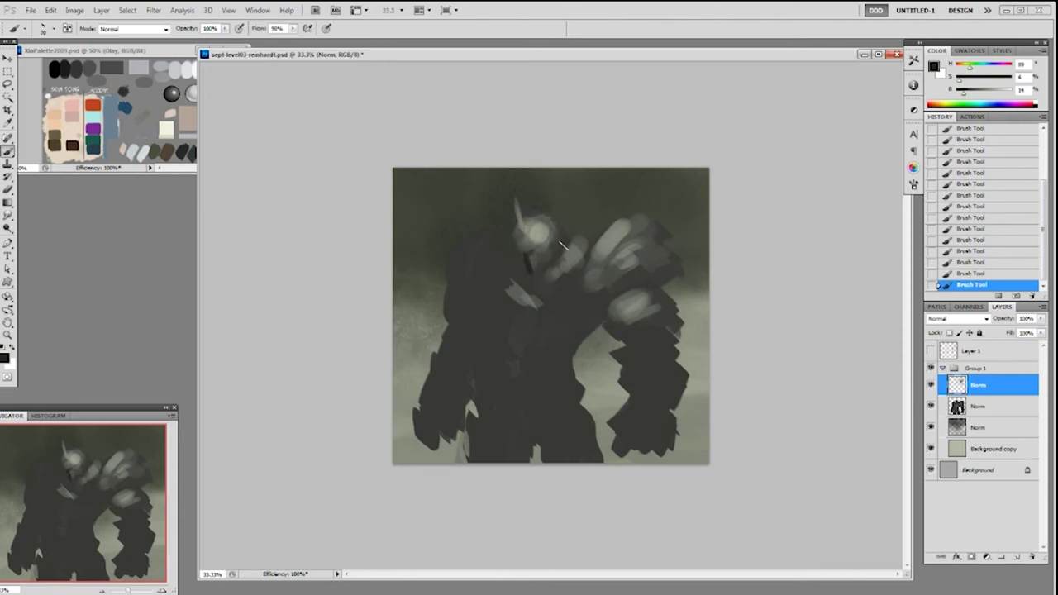
key(r)
key(b)
drag(527, 259, 525, 253)
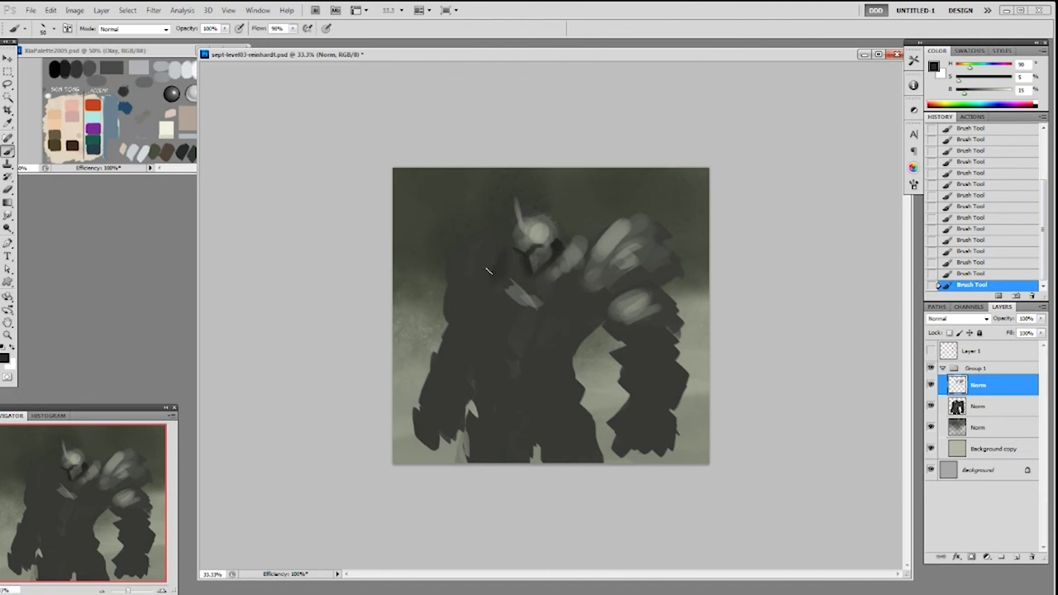
drag(470, 289, 493, 291)
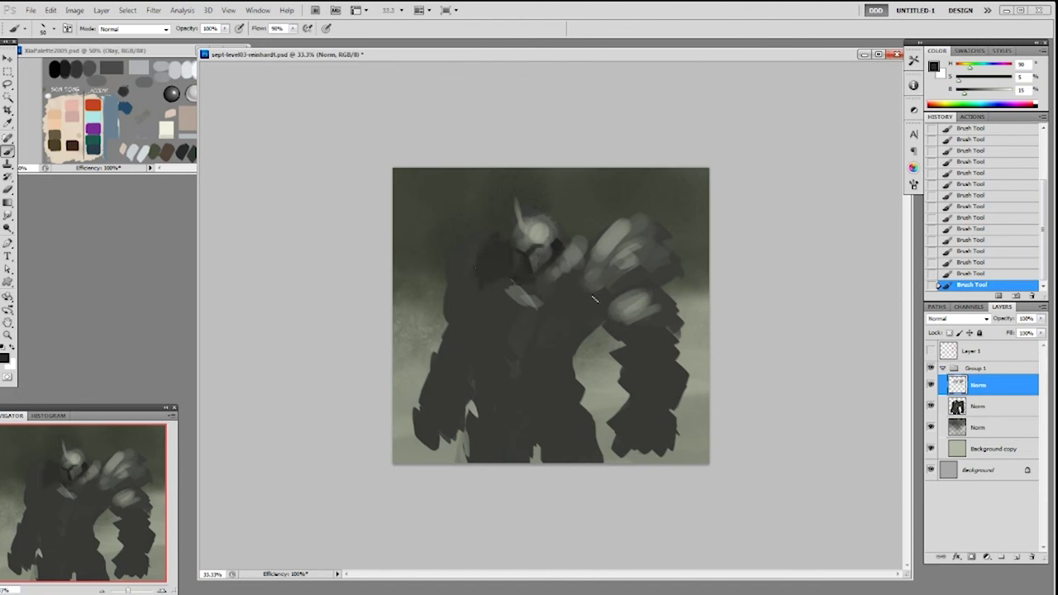
Try several brush tips, choose a textured one at 80% opacity and brush sampled greys over the chest and the large shoulder's lower edge.
right_click(568, 317)
double_click(660, 447)
right_click(554, 319)
double_click(662, 452)
right_click(597, 290)
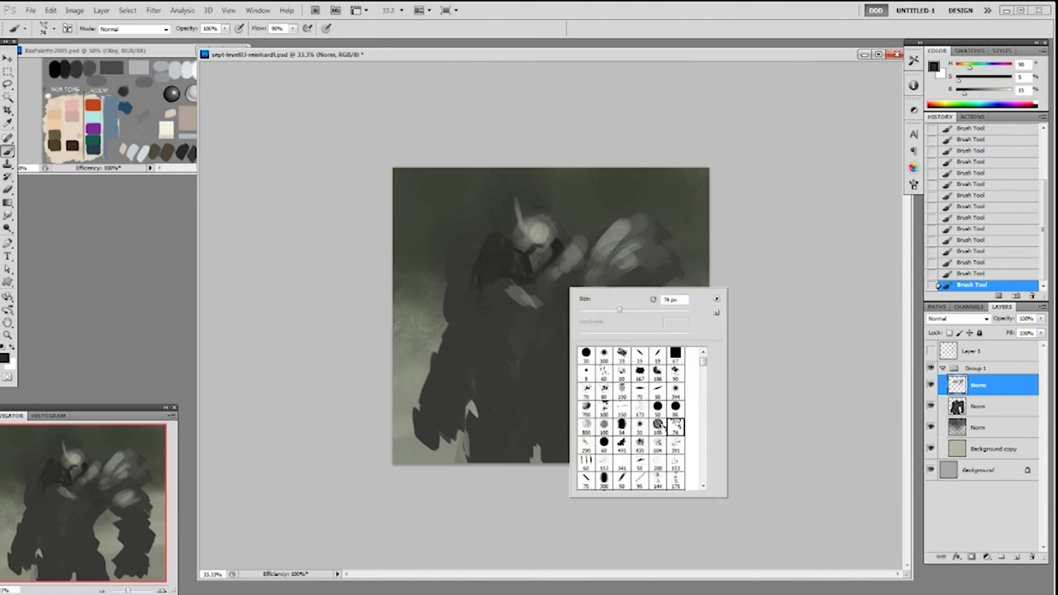
click(658, 413)
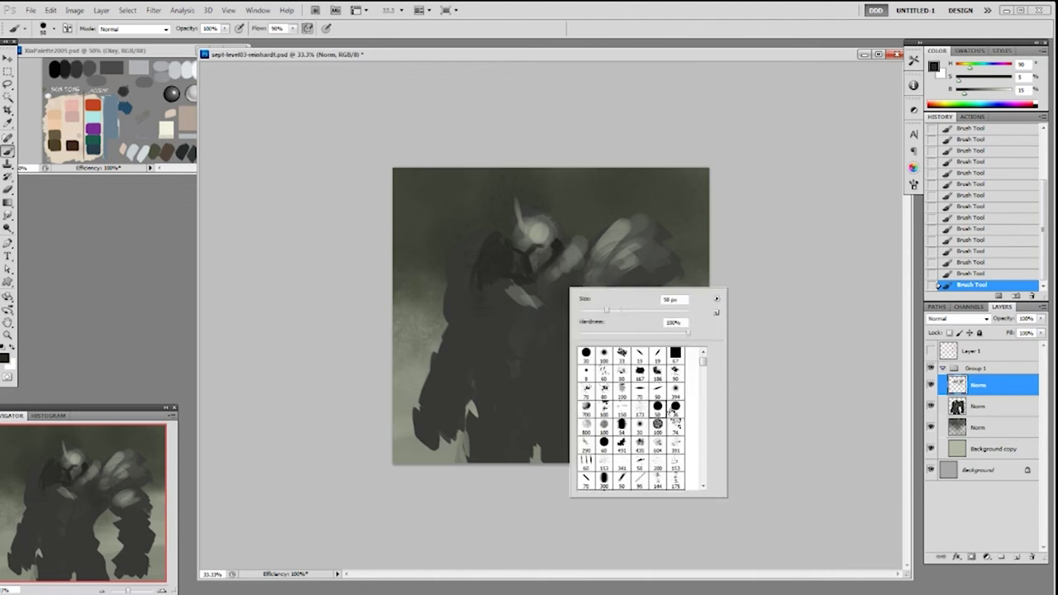
double_click(606, 411)
alt+click(523, 277)
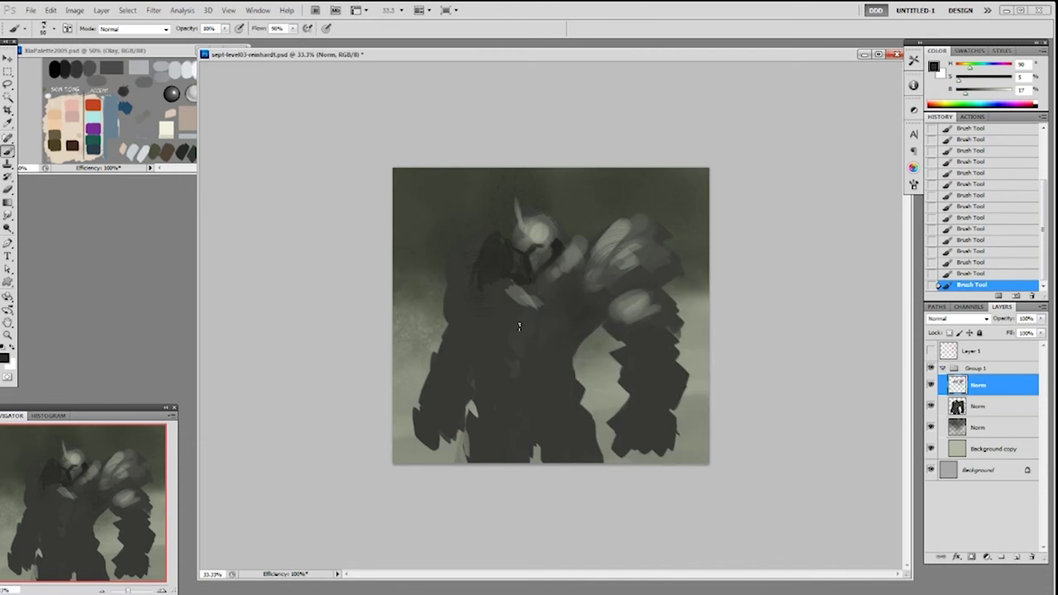
alt+click(523, 293)
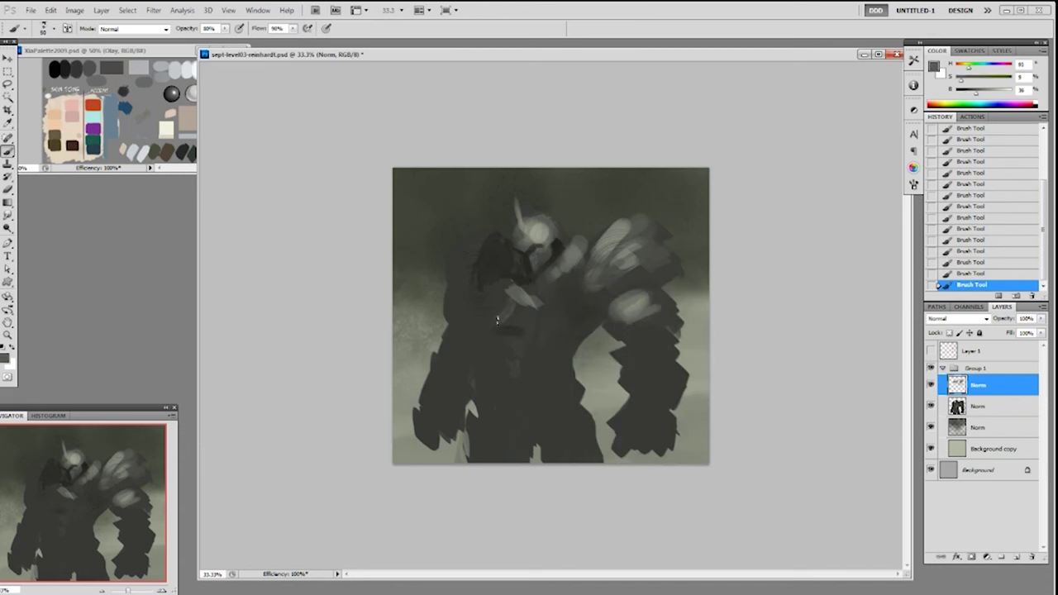
mouse_move(510, 303)
mouse_down()
mouse_move(519, 319)
mouse_move(529, 286)
mouse_move(544, 301)
mouse_move(569, 264)
mouse_move(596, 301)
mouse_move(609, 298)
mouse_move(602, 306)
mouse_move(620, 294)
mouse_up()
alt+click(580, 250)
alt+click(570, 307)
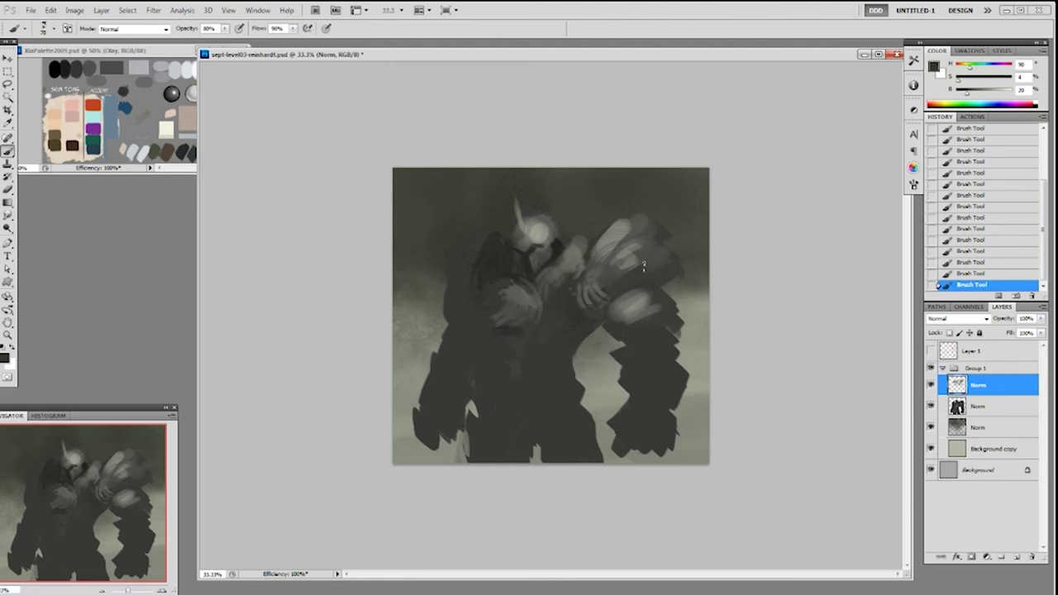
Sample greys from the chest and head, extend the chest plate's highlight and paint the curved edge of the smaller shoulder.
alt+click(522, 295)
mouse_move(487, 287)
mouse_down()
mouse_move(497, 295)
mouse_move(493, 316)
mouse_up()
alt+click(540, 248)
alt+click(559, 255)
alt+click(495, 263)
drag(484, 237, 477, 274)
Switch to a slanted tip and paint dark strokes beneath the smaller shoulder and under the chest plate with a sampled near-black.
right_click(489, 295)
double_click(566, 365)
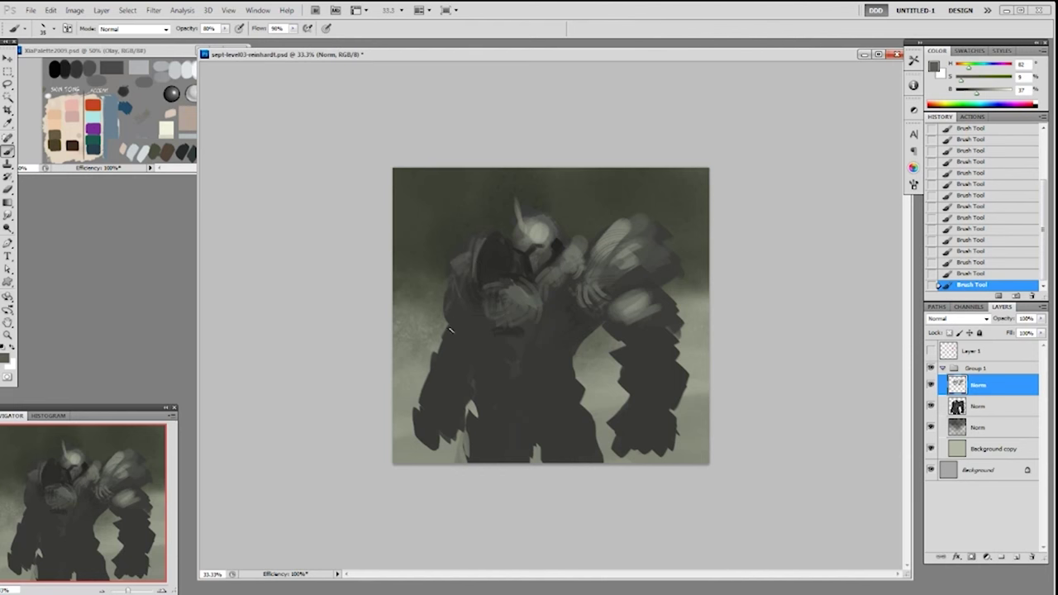
alt+click(513, 262)
drag(443, 316, 466, 333)
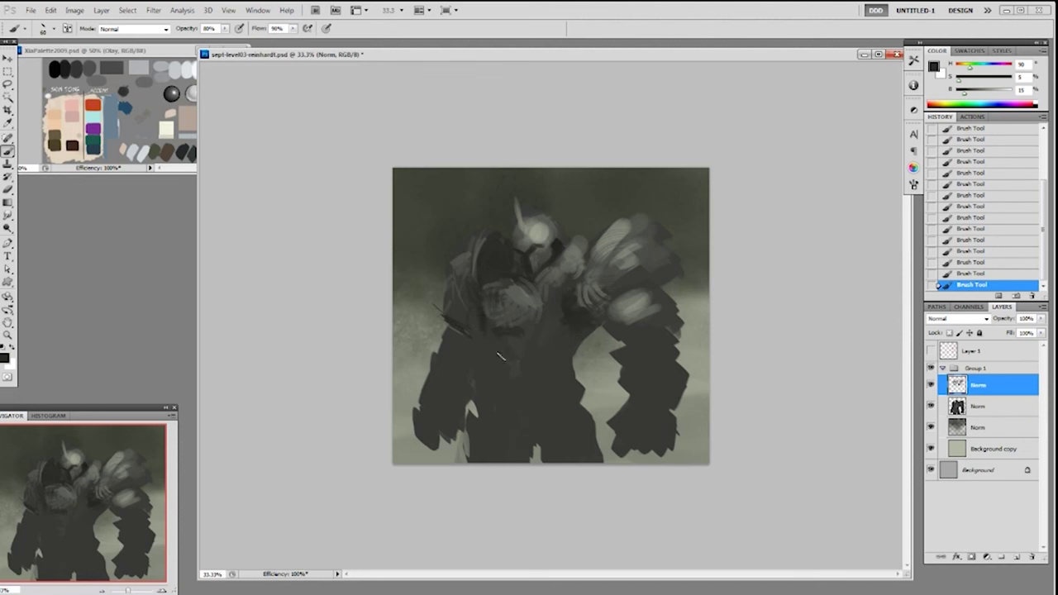
mouse_move(493, 337)
mouse_down()
mouse_move(474, 369)
mouse_move(465, 350)
mouse_up()
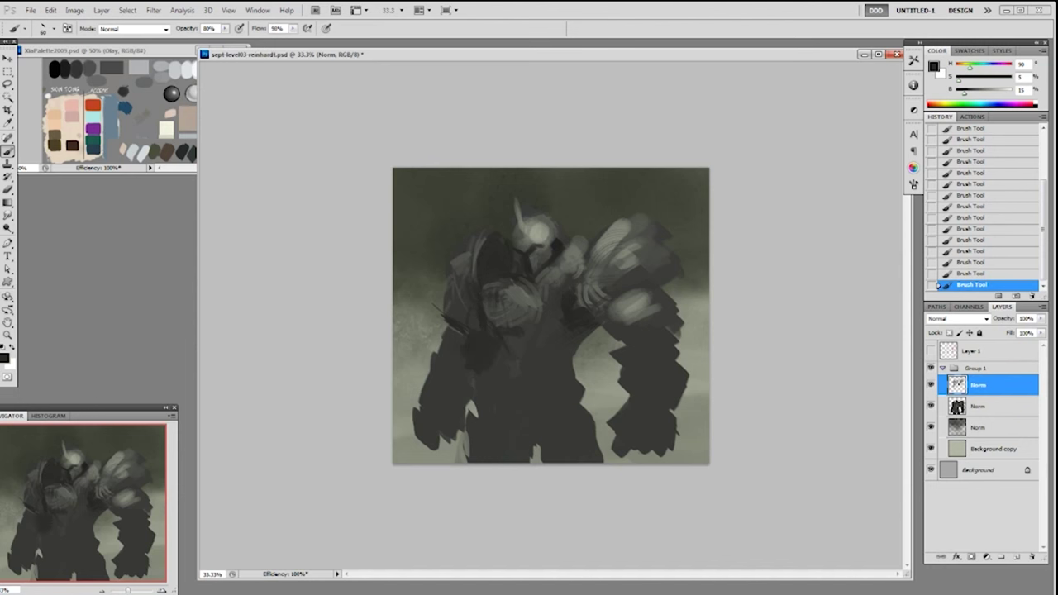
Refine the collar and the edge of the head with short strokes in greys sampled around the neck.
key(ctrl+Tab)
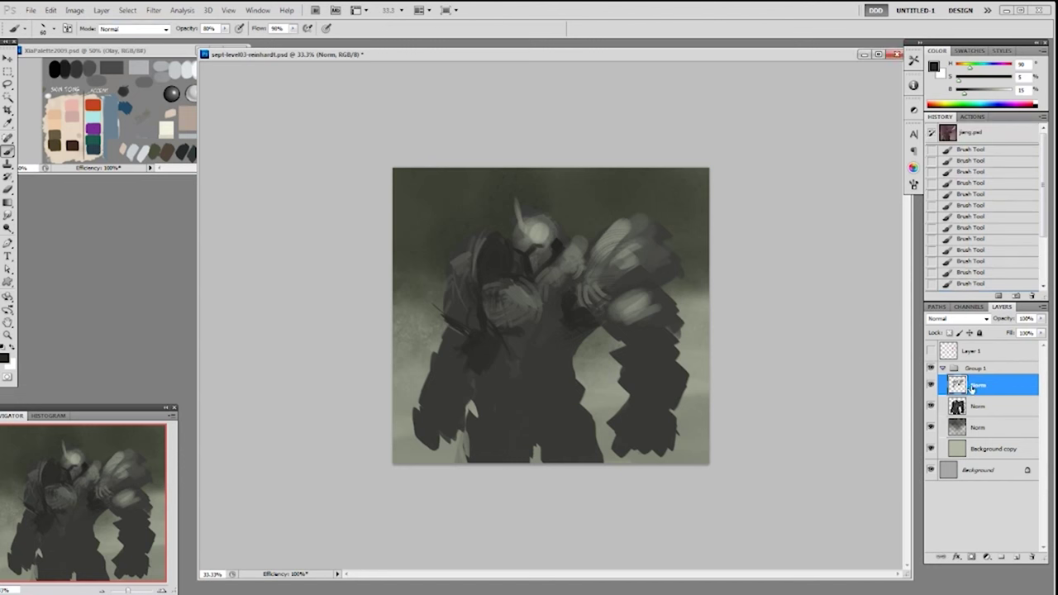
alt+click(584, 241)
drag(582, 243, 576, 252)
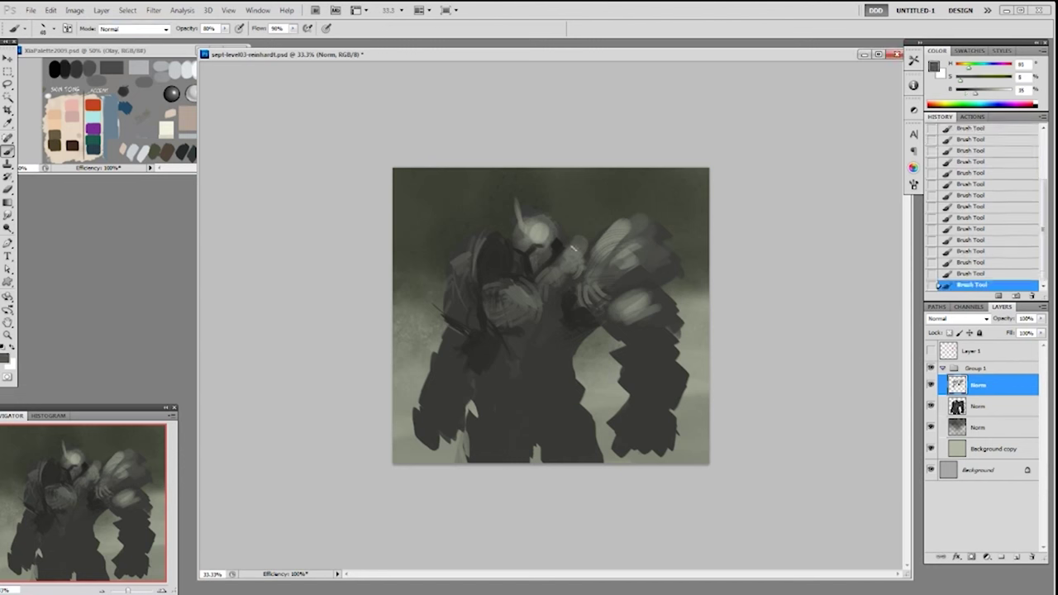
alt+click(567, 235)
drag(556, 233, 537, 223)
alt+click(562, 237)
alt+click(580, 245)
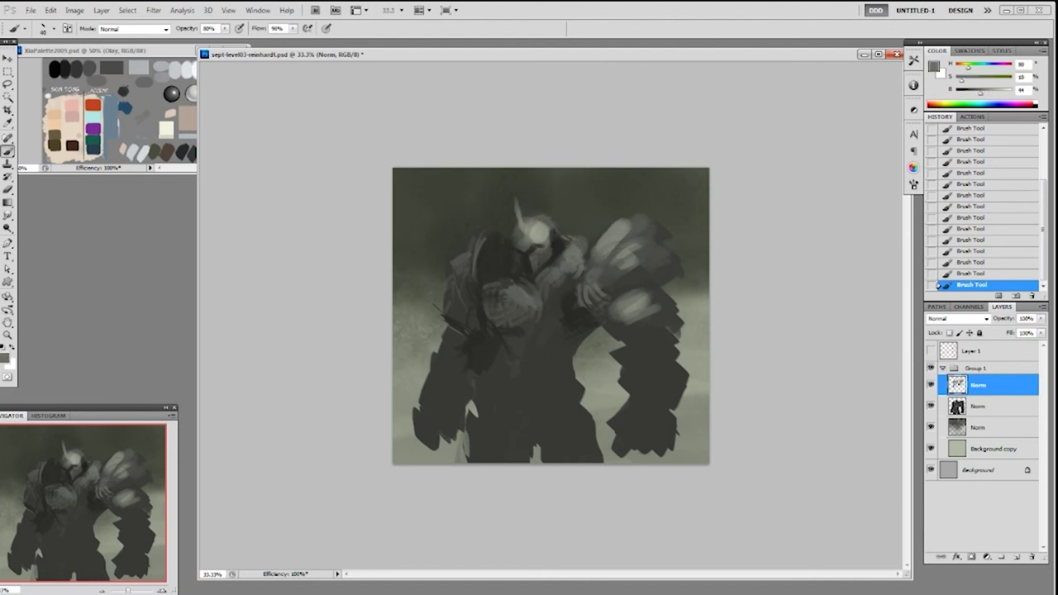
alt+click(567, 240)
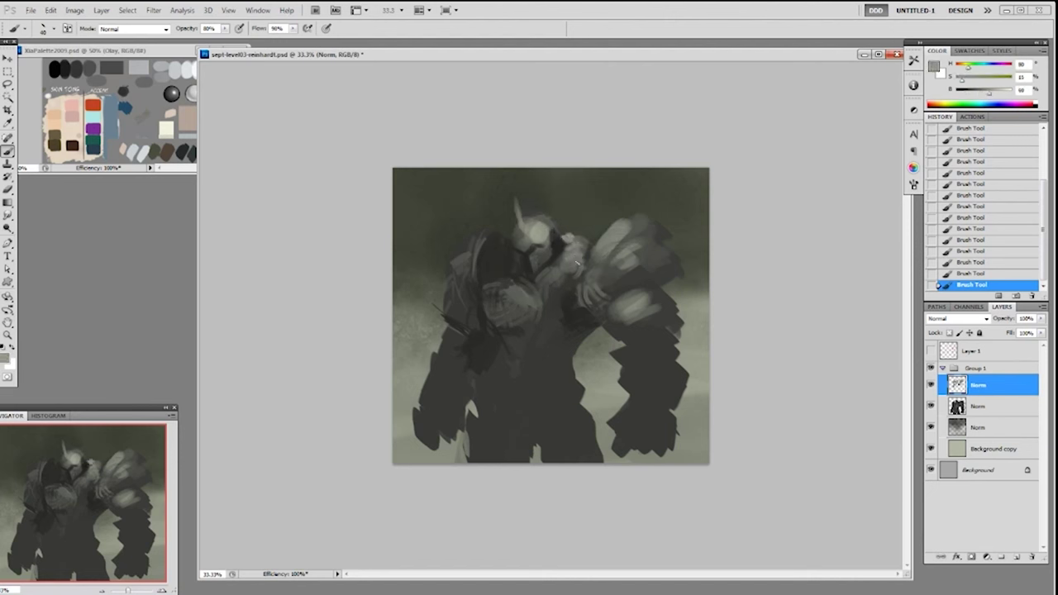
Switch to a speckled brush tip, enlarge it to 150 px and paint a textured highlight on the collar.
right_click(586, 257)
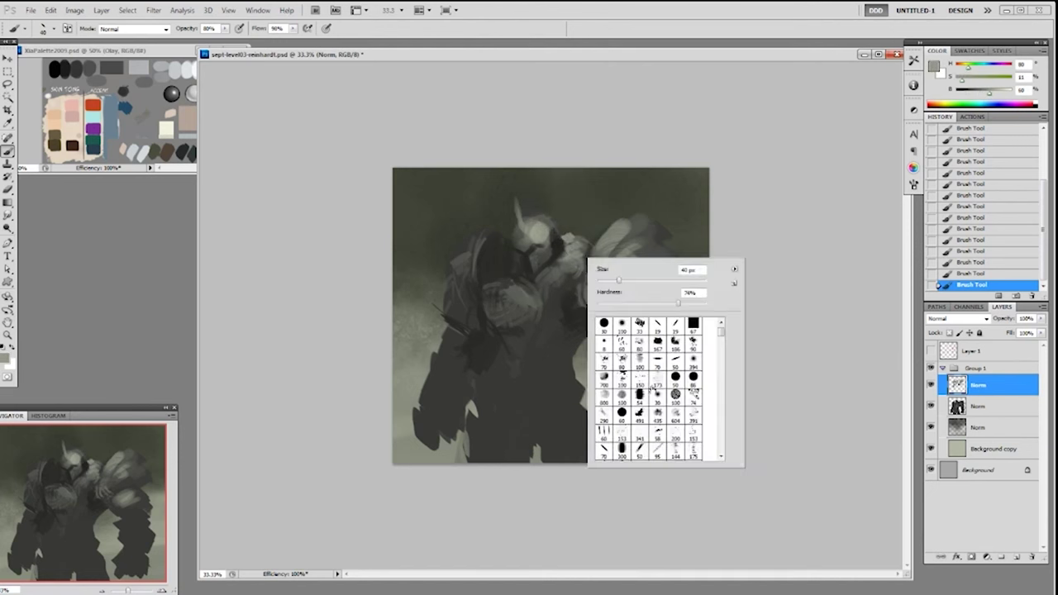
click(622, 362)
drag(569, 253, 552, 273)
key(bracketright)
key(bracketright)
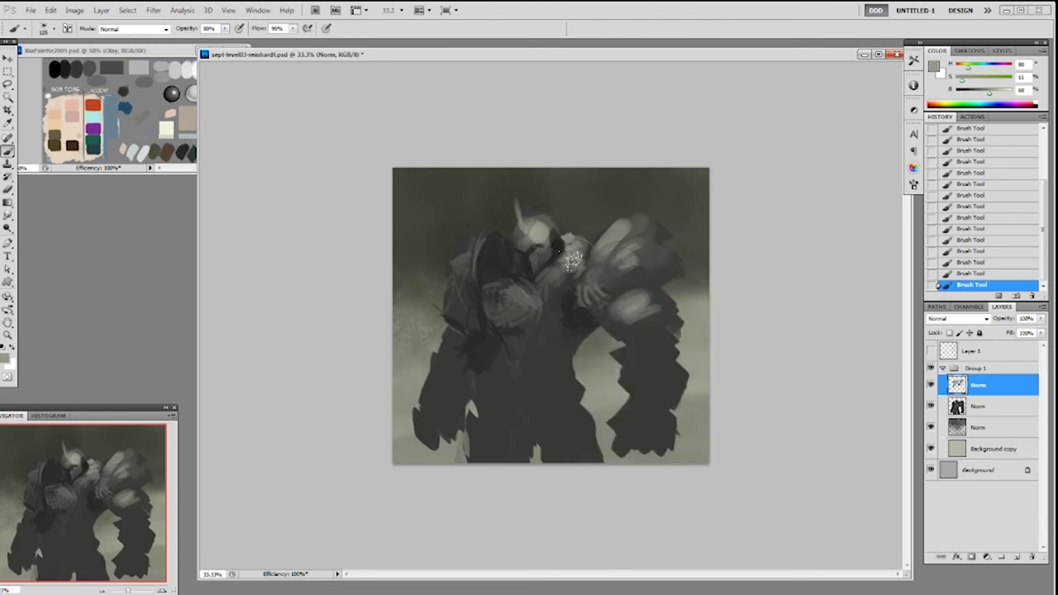
Switch to a 40 px tip at 100% opacity, sharpen the dark edges around the collar and highlight the chest plate in a sampled collar grey.
alt+click(571, 300)
right_click(568, 295)
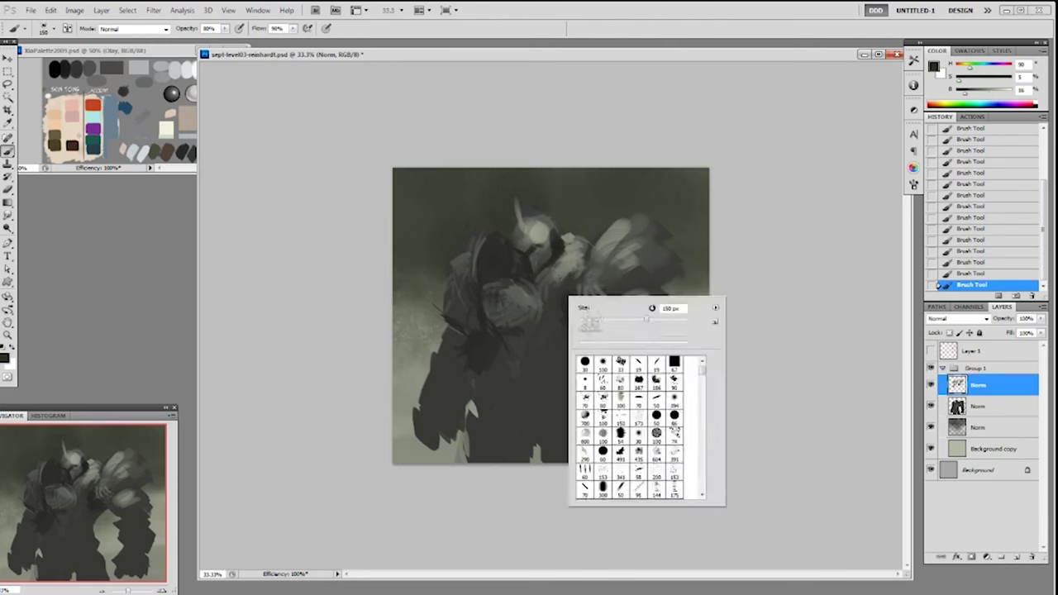
click(638, 363)
right_click(587, 306)
click(564, 255)
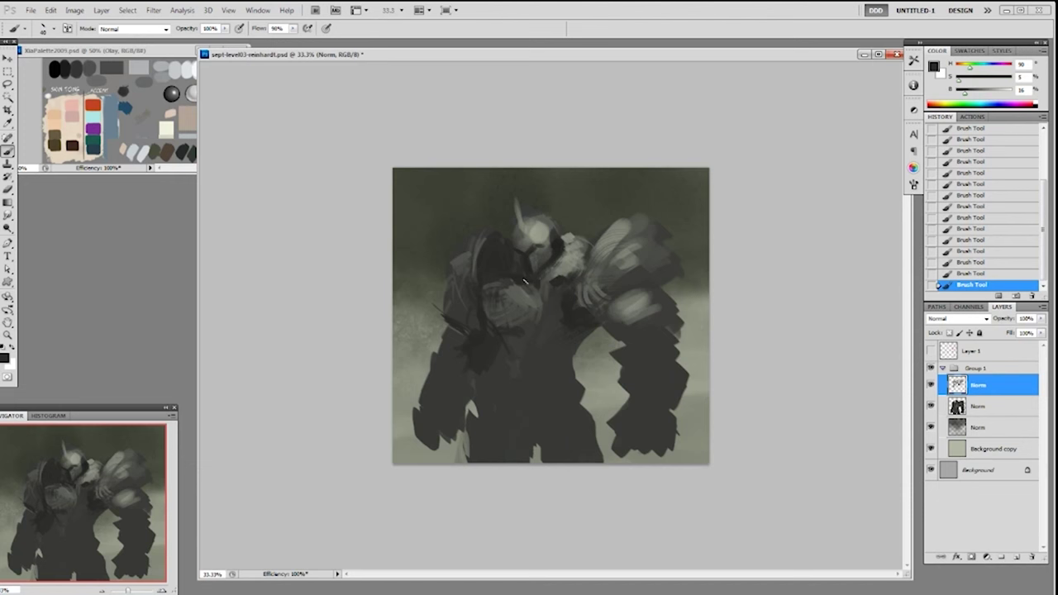
alt+click(574, 261)
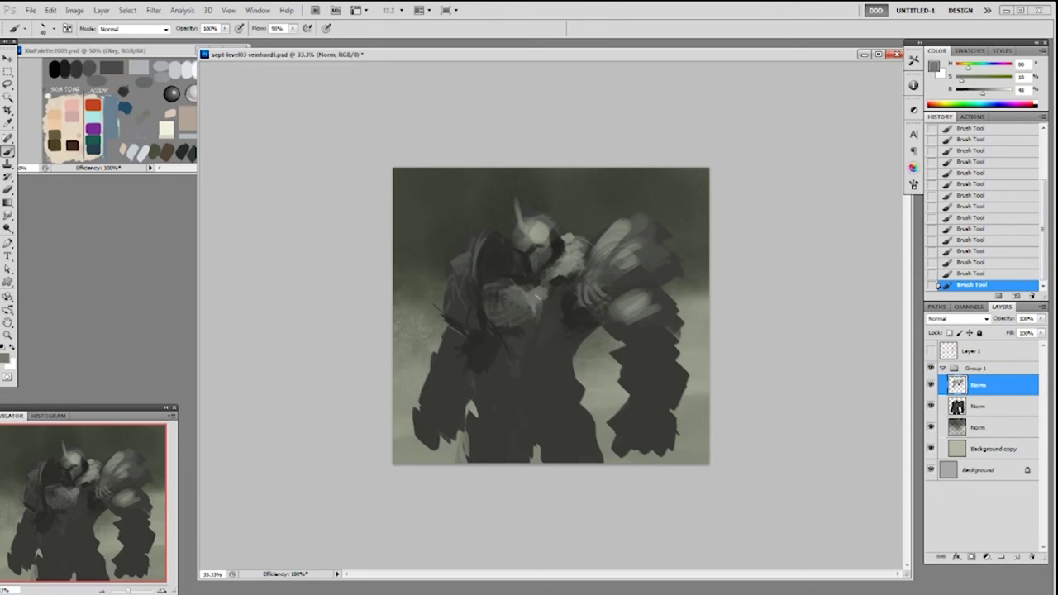
Sample darks from the torso, enlarge the brush to 70 px and paint the shadow between the chest and the large arm.
alt+click(560, 287)
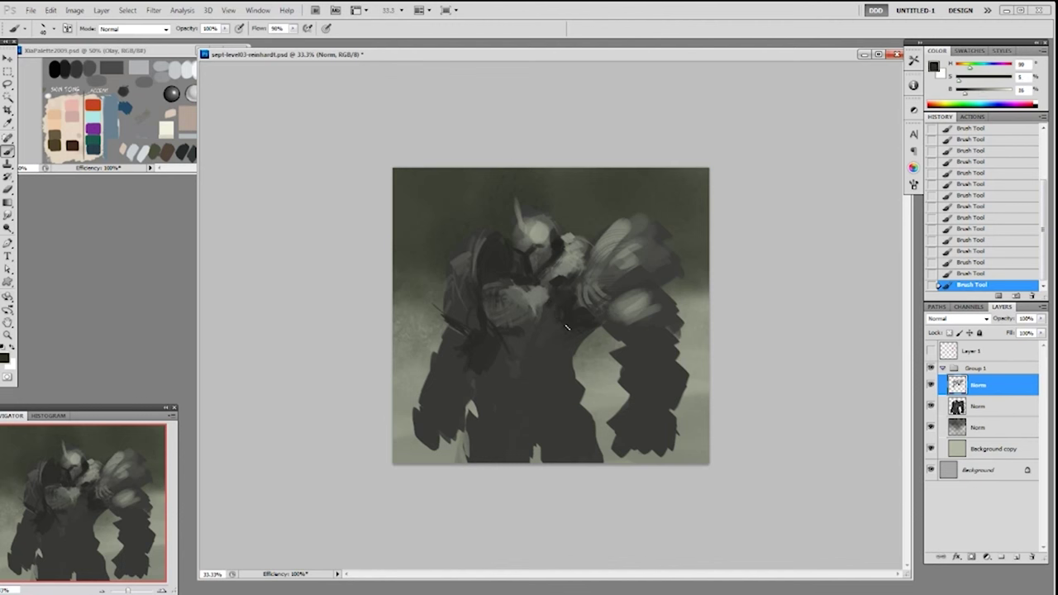
alt+click(557, 312)
key(bracketright)
key(bracketright)
key(bracketright)
mouse_move(565, 322)
mouse_down()
mouse_move(548, 342)
mouse_move(573, 337)
mouse_up()
Reduce the brush to 30 px and paint the shadow along the side of the face in a near-black sampled there.
alt+click(554, 248)
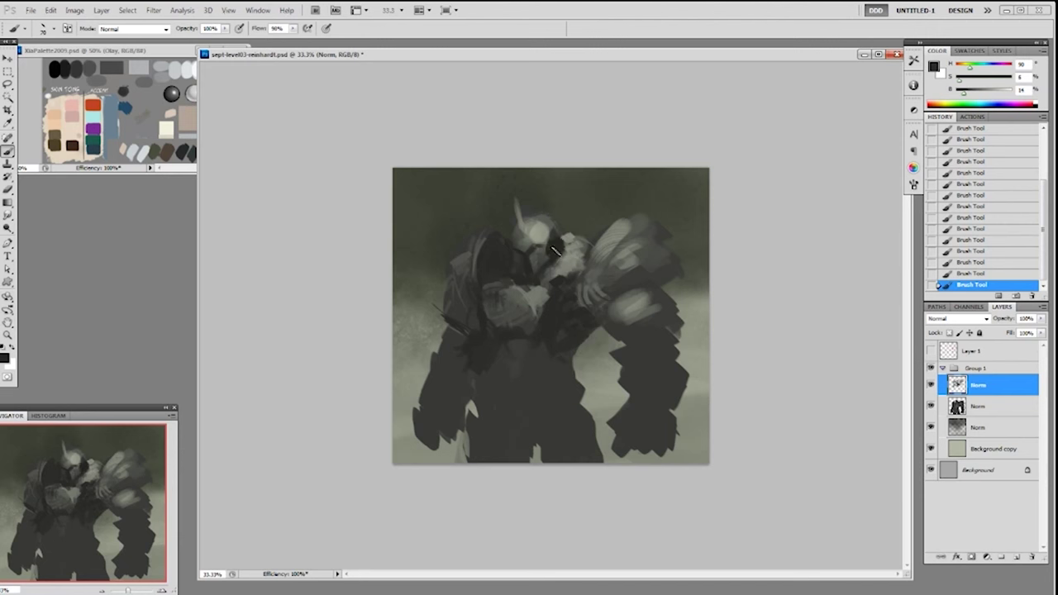
key(bracketleft)
key(bracketleft)
key(bracketleft)
key(bracketleft)
drag(555, 251, 546, 260)
alt+click(556, 246)
Sample greys from the head and repaint the horn and the front edge of the helmet.
alt+click(523, 234)
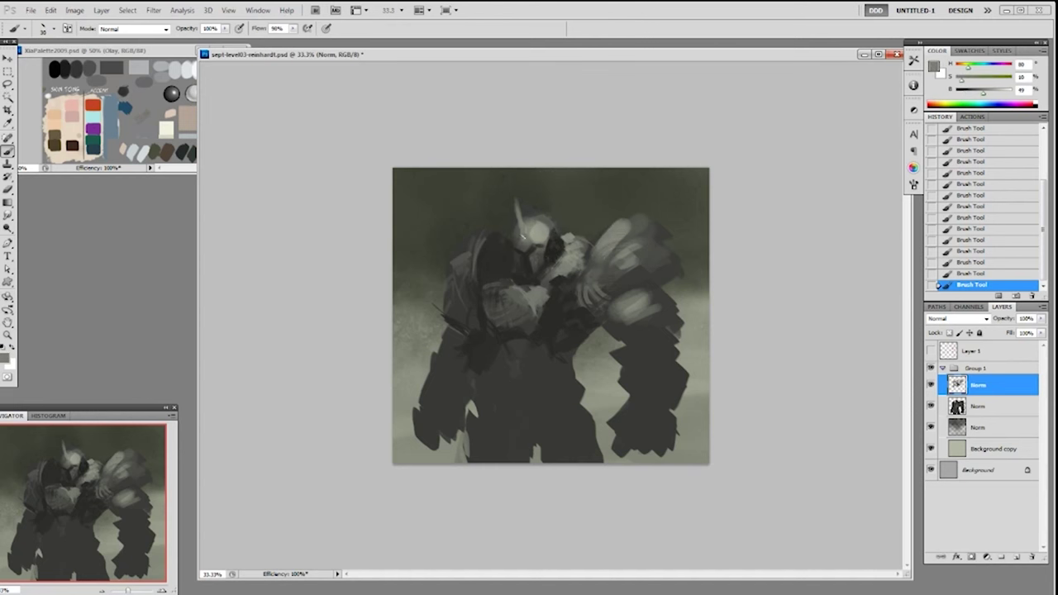
alt+click(521, 218)
drag(518, 201, 524, 220)
alt+click(539, 234)
alt+click(518, 234)
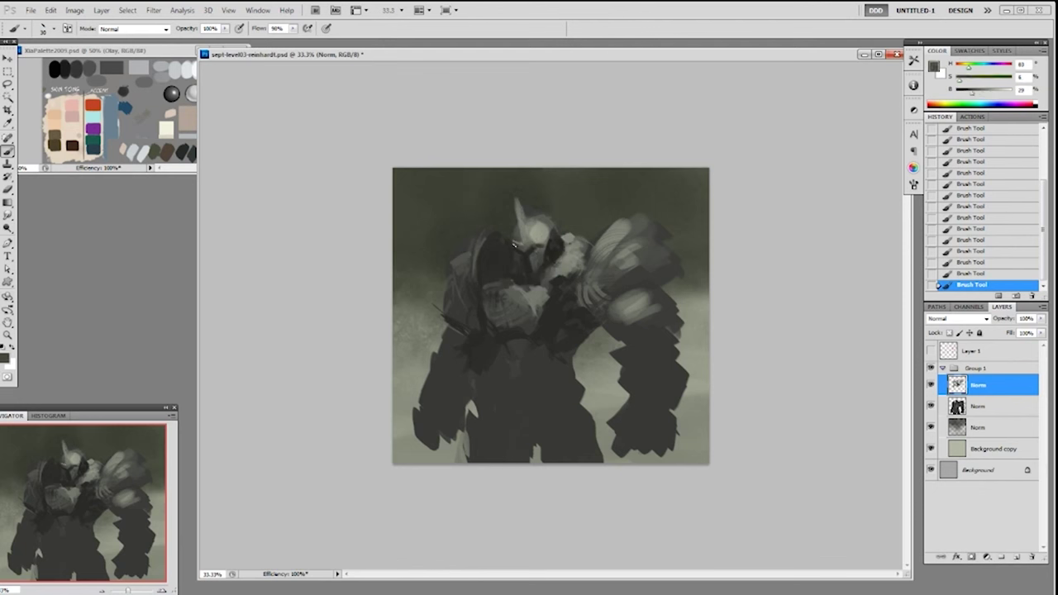
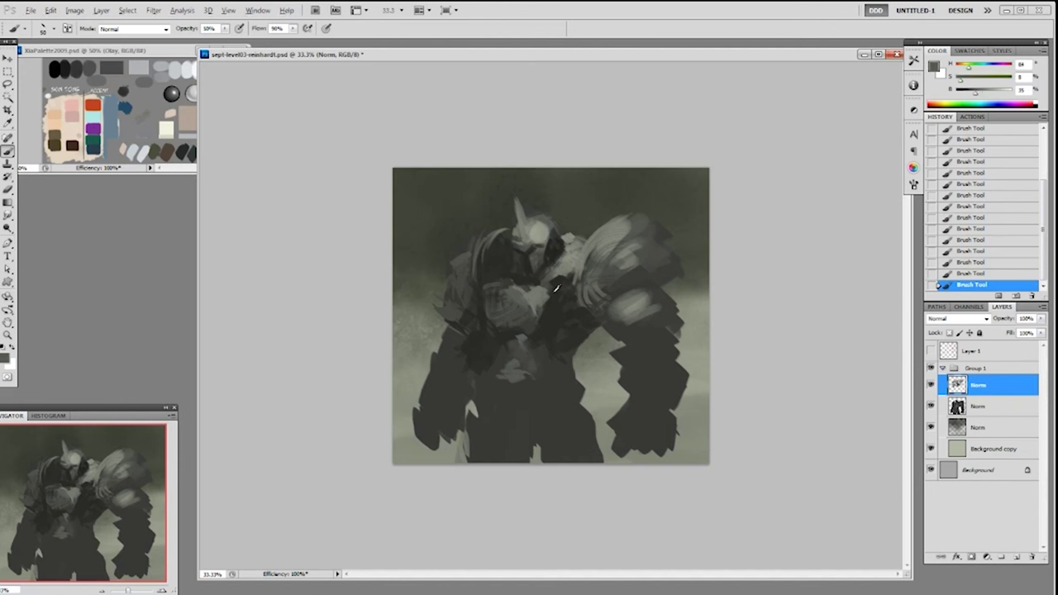
Paint dark shadows across the waist with a sampled near-black and pick up a lighter grey from the abdomen.
alt+click(556, 252)
mouse_move(499, 380)
mouse_down()
mouse_move(522, 382)
mouse_move(509, 413)
mouse_move(539, 409)
mouse_up()
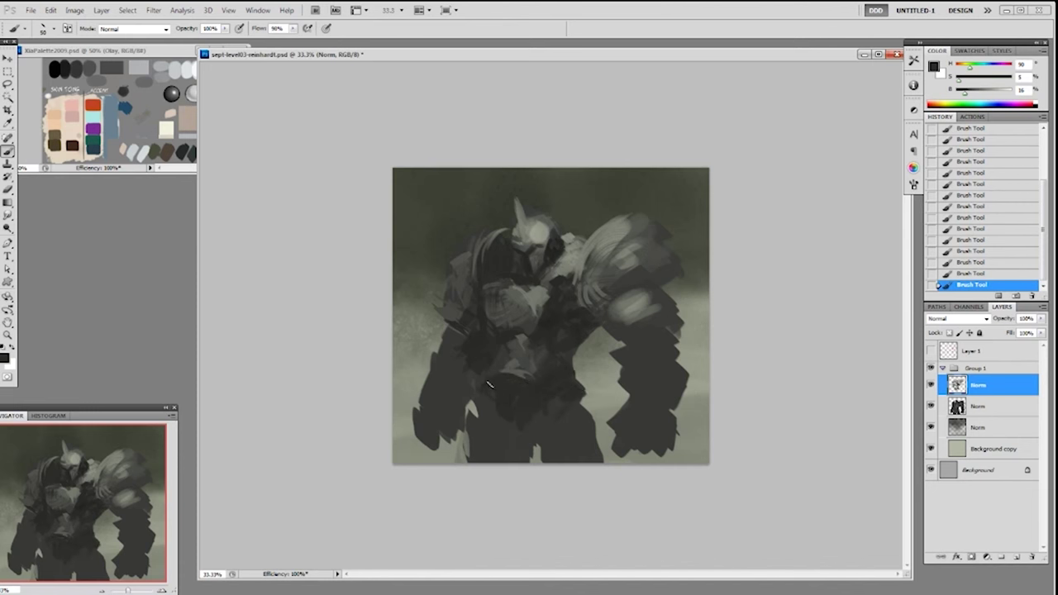
alt+click(519, 369)
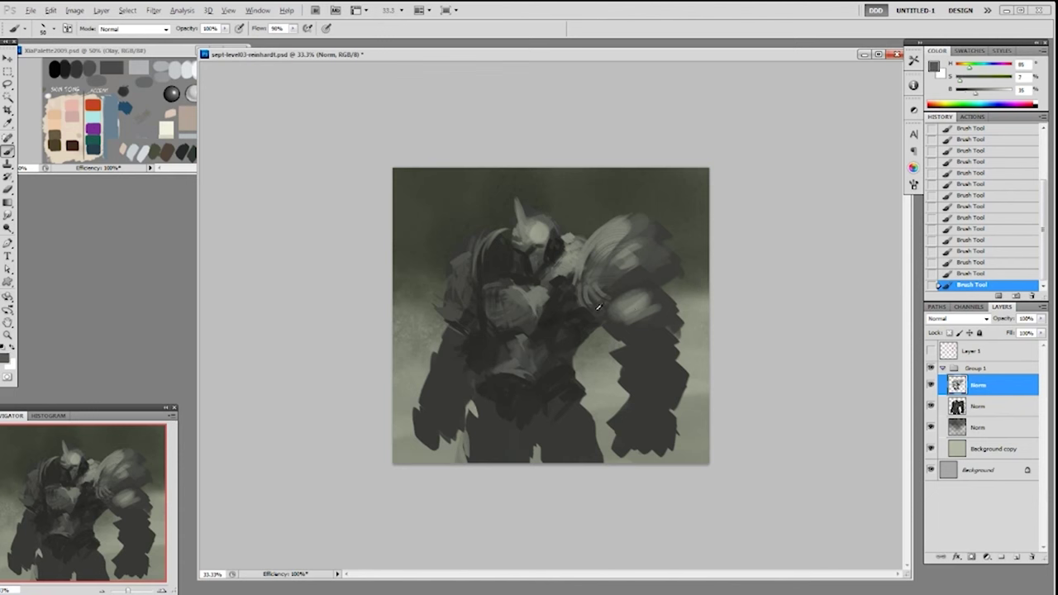
Paint the large forearm and fist with dark and mid greys sampled from the torso and arm, shading beneath the upper arm.
alt+click(562, 311)
mouse_move(627, 337)
mouse_down()
mouse_move(659, 314)
mouse_move(637, 319)
mouse_move(632, 341)
mouse_move(649, 341)
mouse_move(627, 357)
mouse_move(648, 296)
mouse_move(640, 366)
mouse_move(674, 374)
mouse_move(641, 382)
mouse_move(646, 371)
mouse_move(650, 388)
mouse_move(673, 372)
mouse_move(678, 396)
mouse_move(657, 369)
mouse_move(638, 376)
mouse_move(639, 402)
mouse_move(653, 334)
mouse_move(659, 357)
mouse_move(640, 397)
mouse_move(660, 408)
mouse_move(636, 355)
mouse_move(648, 332)
mouse_move(639, 429)
mouse_move(652, 351)
mouse_move(640, 402)
mouse_move(629, 405)
mouse_move(646, 409)
mouse_move(622, 406)
mouse_move(664, 421)
mouse_move(624, 439)
mouse_move(666, 438)
mouse_up()
alt+click(648, 300)
alt+click(665, 268)
alt+click(648, 333)
alt+click(657, 414)
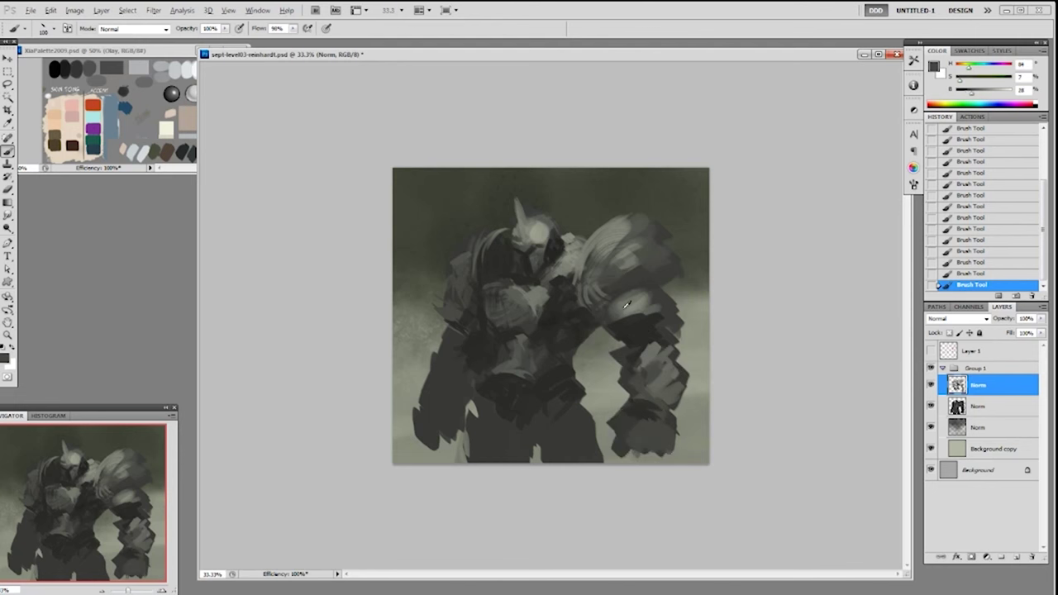
Sample greys from the large forearm and brush lighter strokes along its inner edge near the elbow.
alt+click(642, 356)
drag(625, 367, 605, 350)
alt+click(615, 359)
alt+click(640, 378)
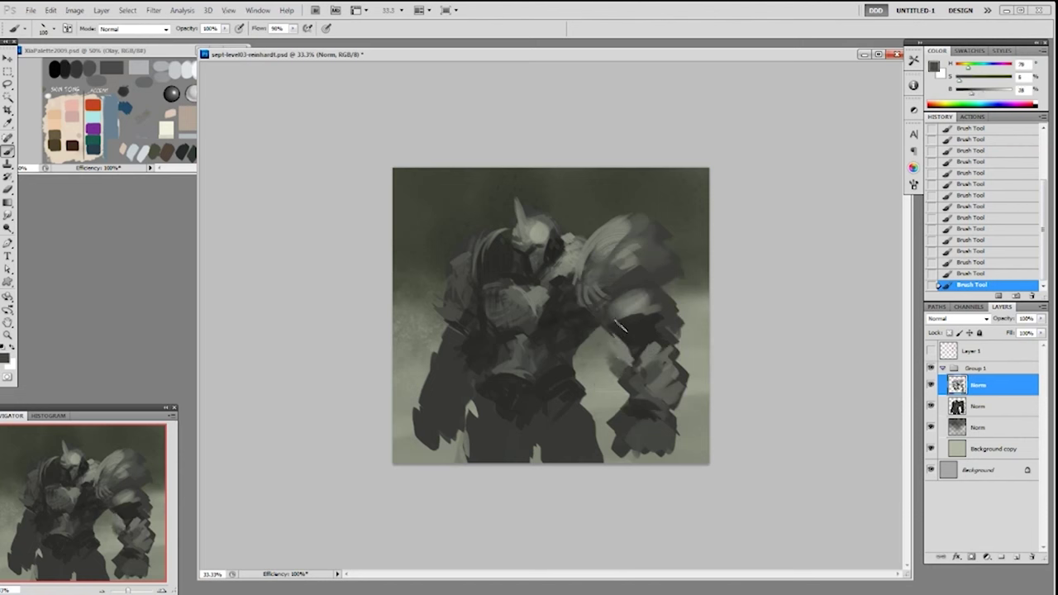
Brush greys sampled from the abdomen and large forearm over both legs and down the smaller arm.
alt+click(524, 359)
mouse_move(574, 404)
mouse_down()
mouse_move(580, 437)
mouse_move(553, 426)
mouse_move(606, 406)
mouse_move(638, 354)
mouse_move(652, 352)
mouse_move(552, 443)
mouse_move(576, 438)
mouse_move(477, 420)
mouse_move(524, 427)
mouse_move(498, 417)
mouse_move(514, 461)
mouse_move(513, 417)
mouse_move(463, 430)
mouse_up()
alt+click(651, 354)
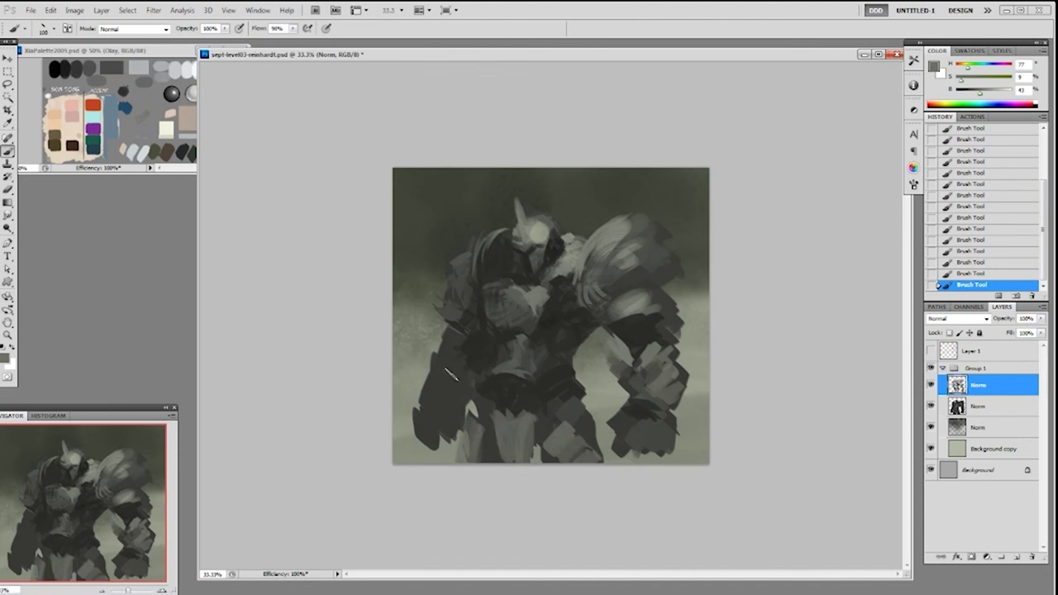
mouse_move(435, 361)
mouse_down()
mouse_move(455, 388)
mouse_move(448, 426)
mouse_up()
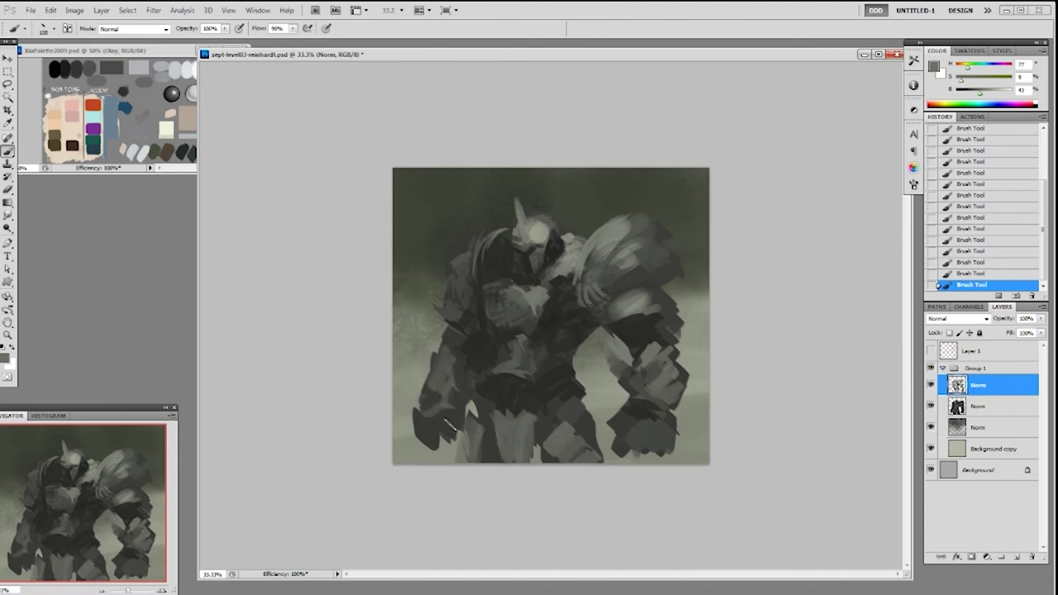
Duplicate the three Norm layers and Background copy, and store the originals in a new collapsed group beneath the duplicates.
shift+click(996, 447)
drag(995, 446, 1017, 556)
click(993, 478)
click(1002, 557)
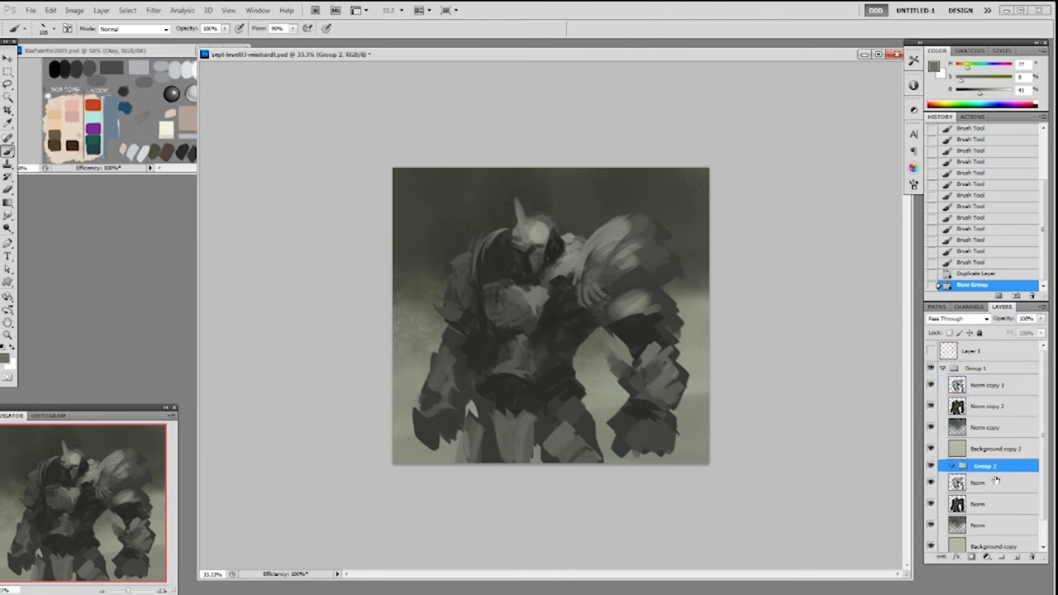
click(996, 480)
drag(1043, 474, 1043, 496)
shift+click(998, 521)
click(952, 440)
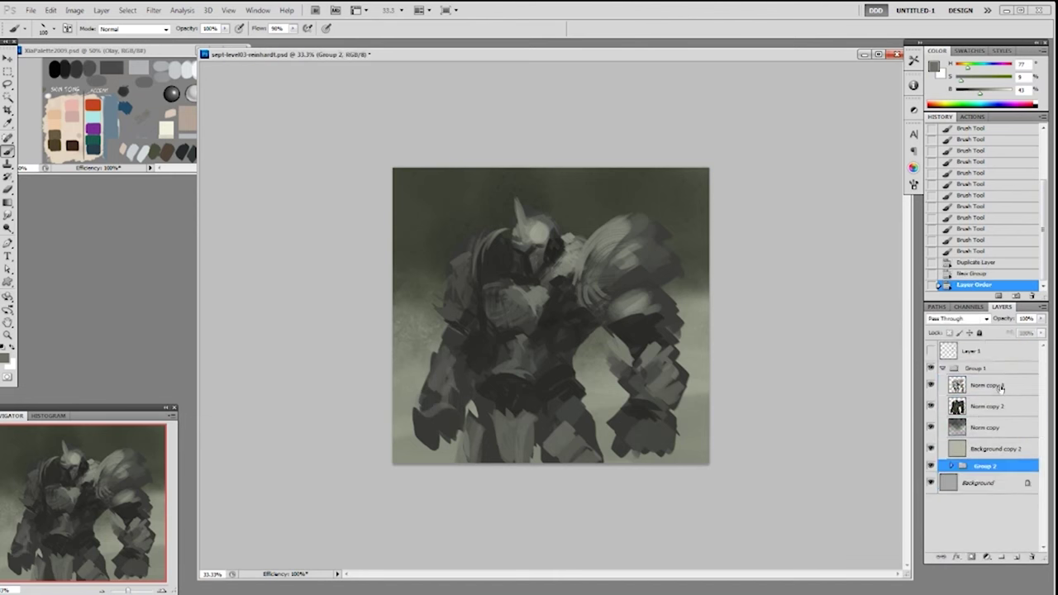
Merge the top figure layer, Norm copy 3, into Norm copy 2 and erase along the helmet's upper edge.
click(996, 387)
key(ctrl+e)
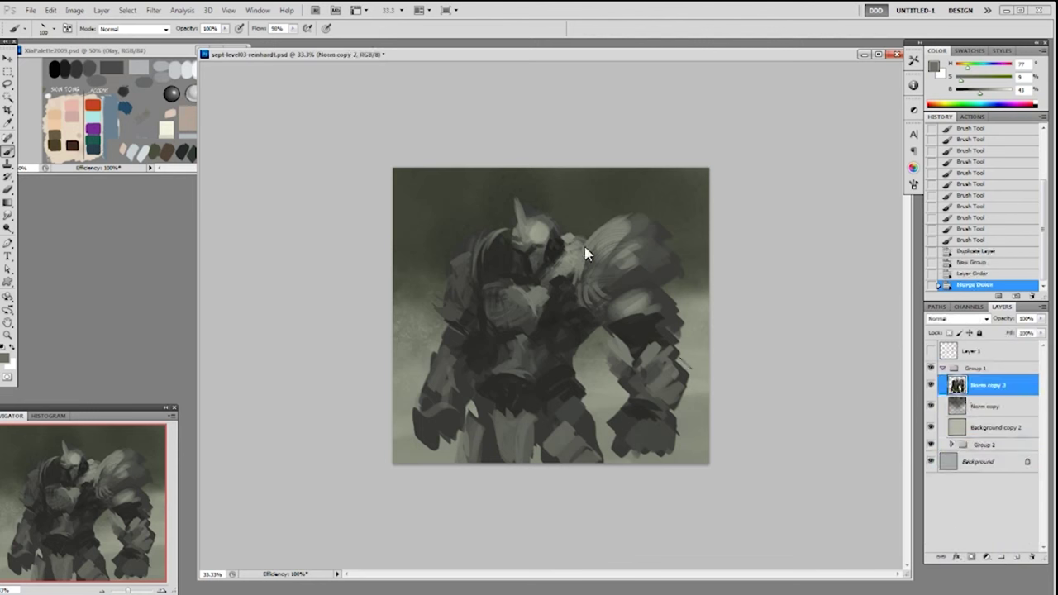
key(e)
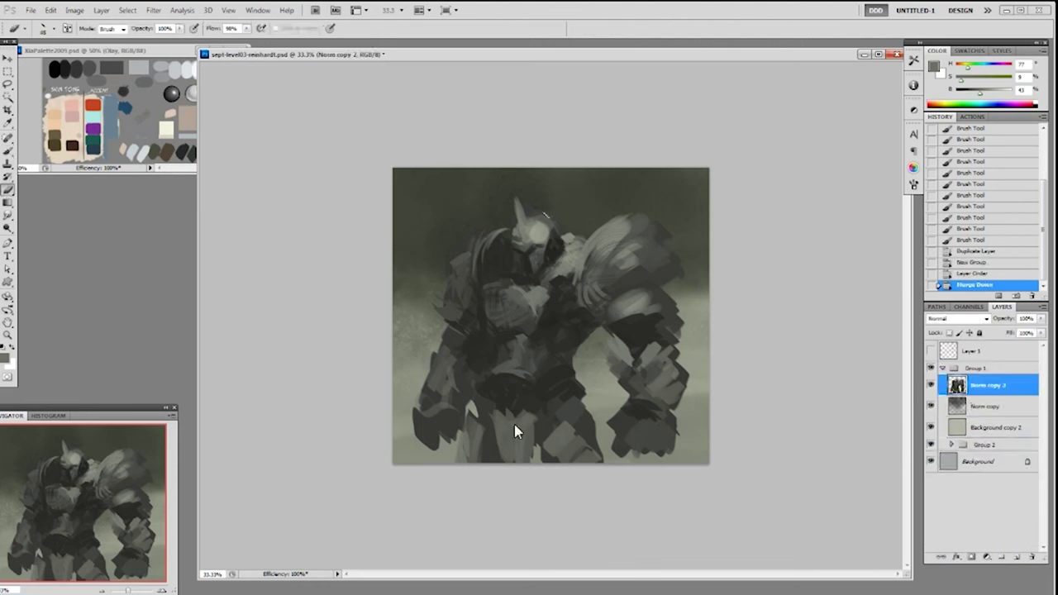
drag(533, 213, 544, 216)
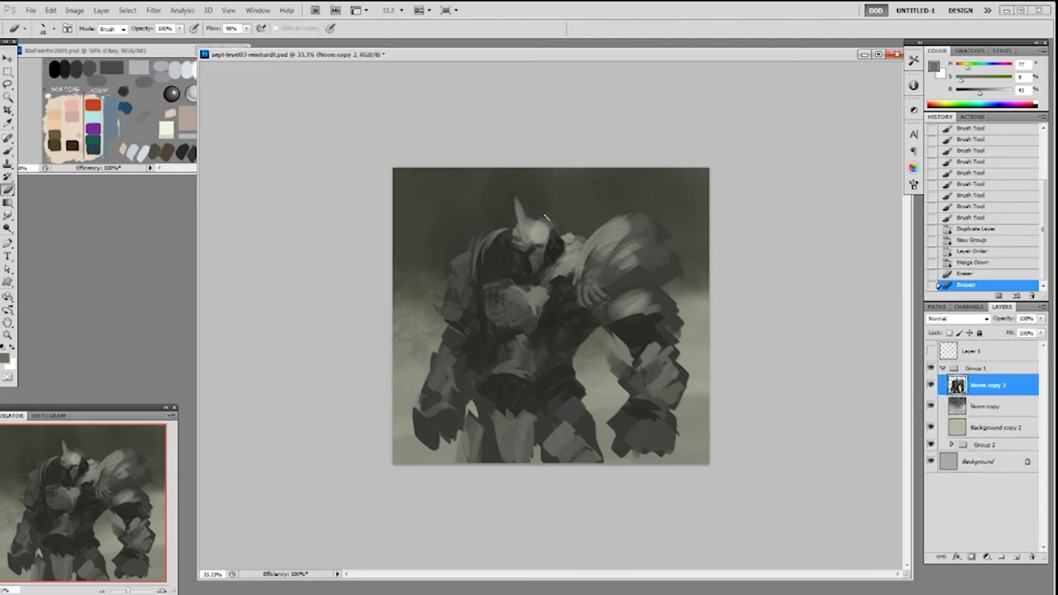
click(542, 227)
click(543, 228)
click(541, 228)
click(541, 228)
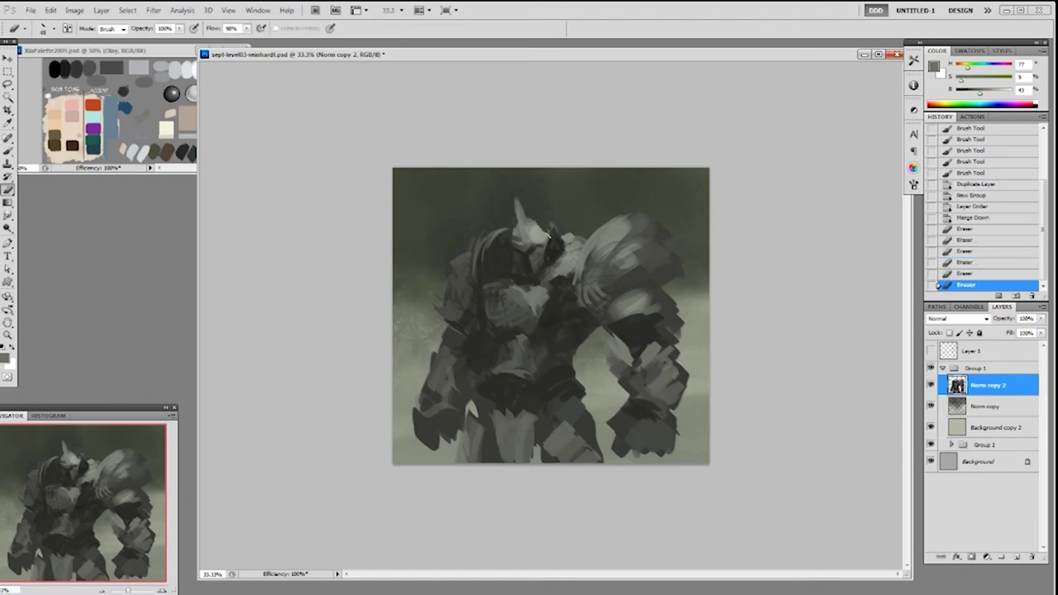
Repaint the crown of the helmet and its horn with a light grey sampled from the head.
key(b)
alt+click(541, 228)
click(536, 227)
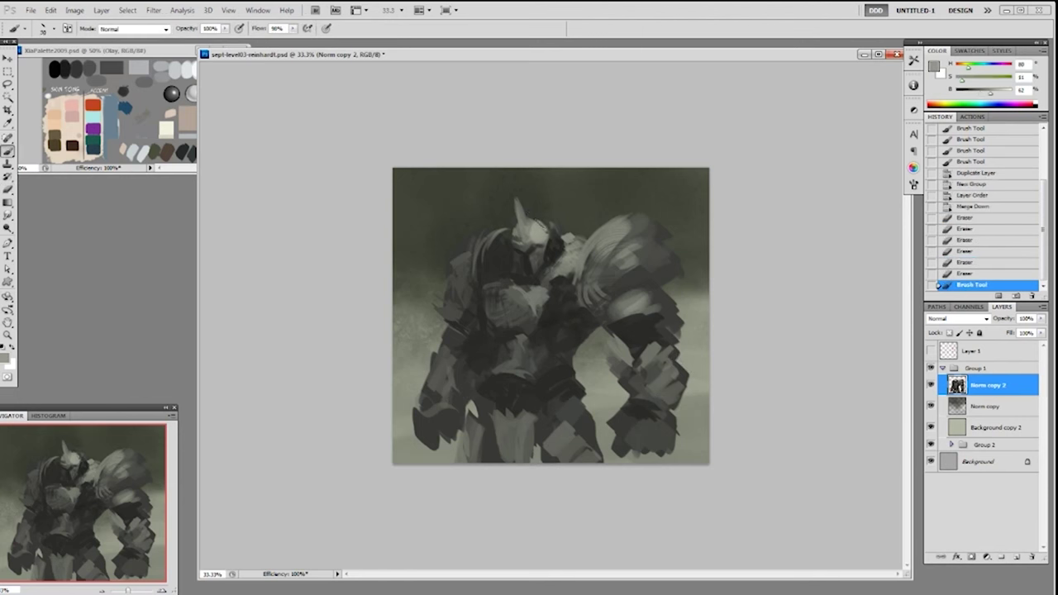
drag(536, 225, 541, 230)
drag(541, 225, 548, 233)
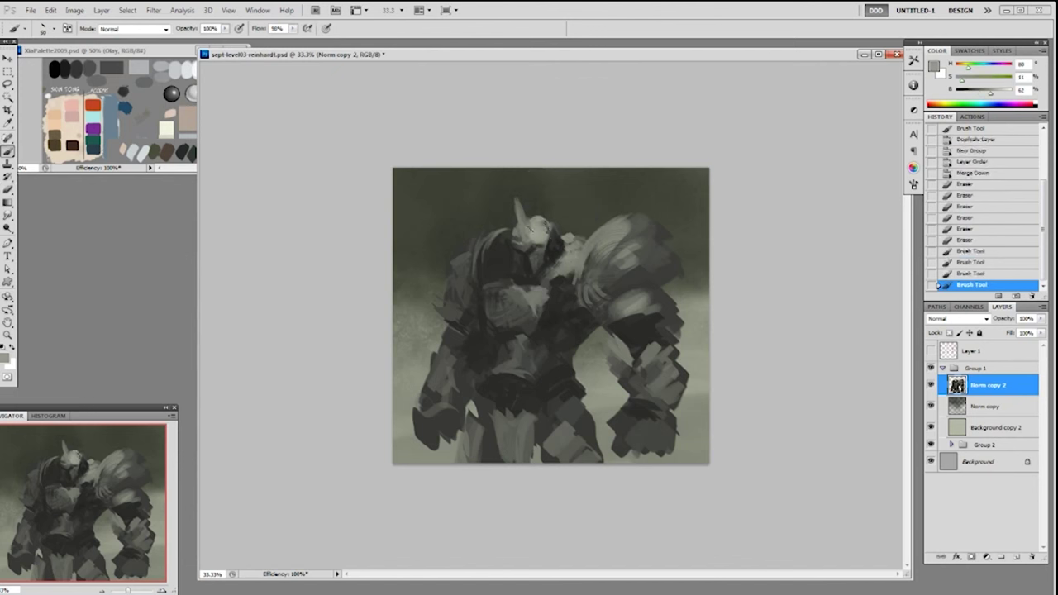
drag(517, 201, 525, 222)
mouse_move(521, 209)
mouse_down()
mouse_move(528, 225)
mouse_move(545, 224)
mouse_up()
click(546, 235)
click(558, 259)
Shade the face below the helmet with sampled dark greys, switching to a textured brush preset and 50% brush opacity.
alt+click(522, 246)
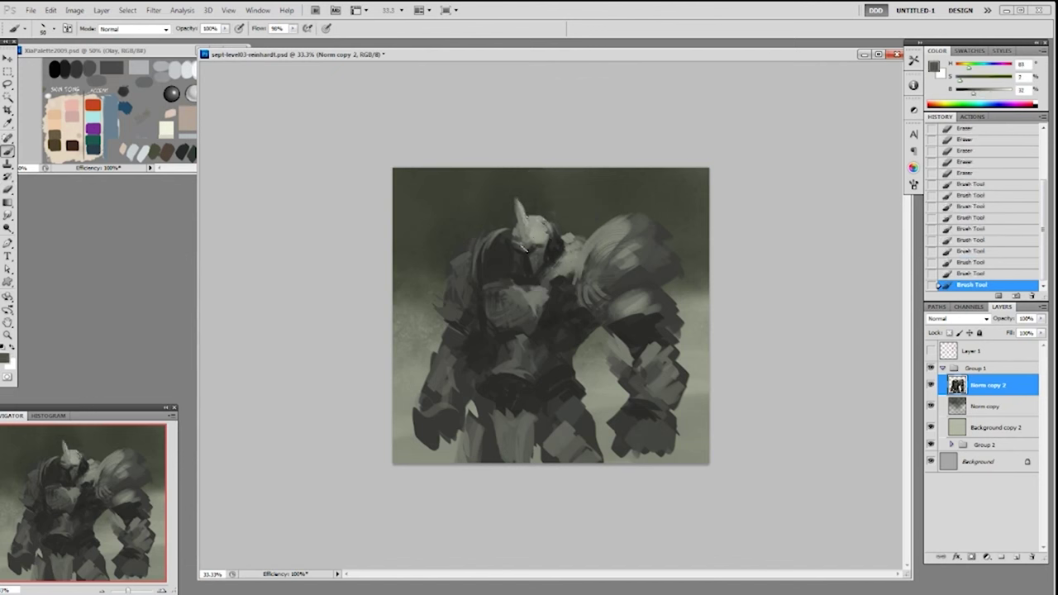
click(542, 243)
click(541, 243)
click(545, 241)
right_click(574, 245)
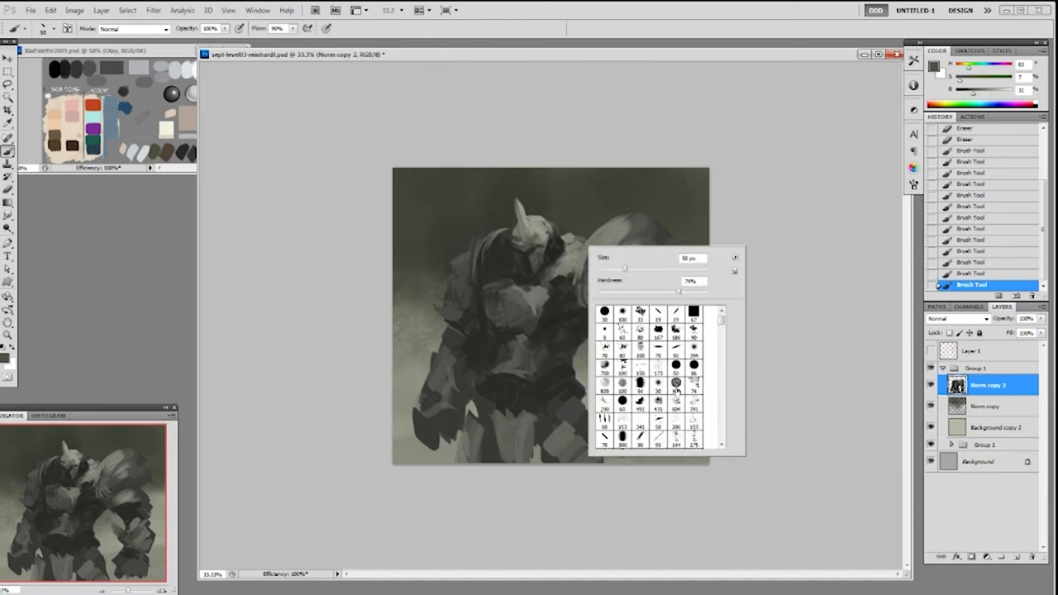
click(676, 386)
click(539, 250)
click(536, 245)
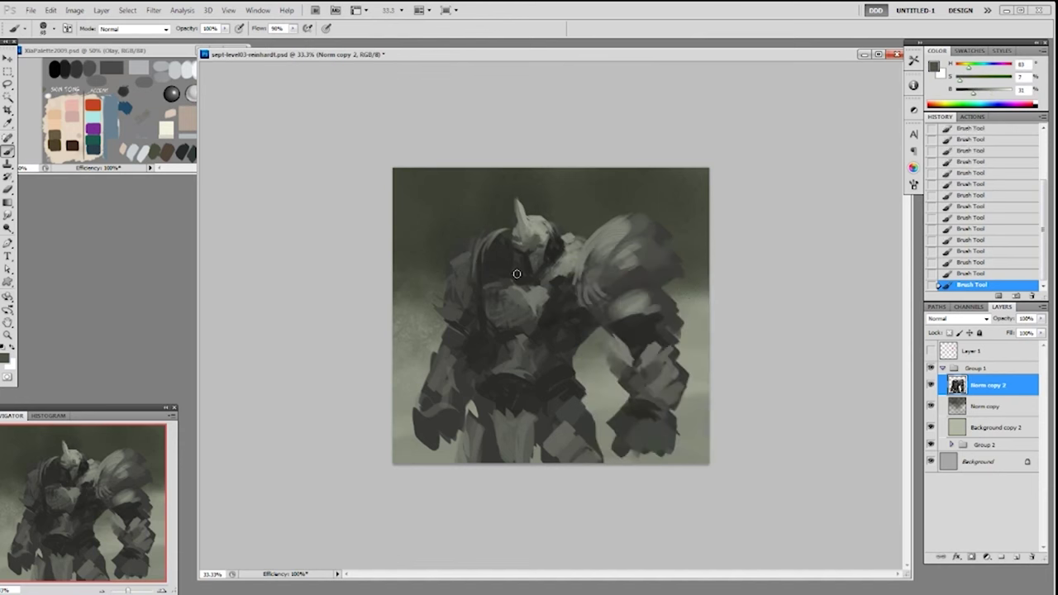
alt+click(535, 252)
key(5)
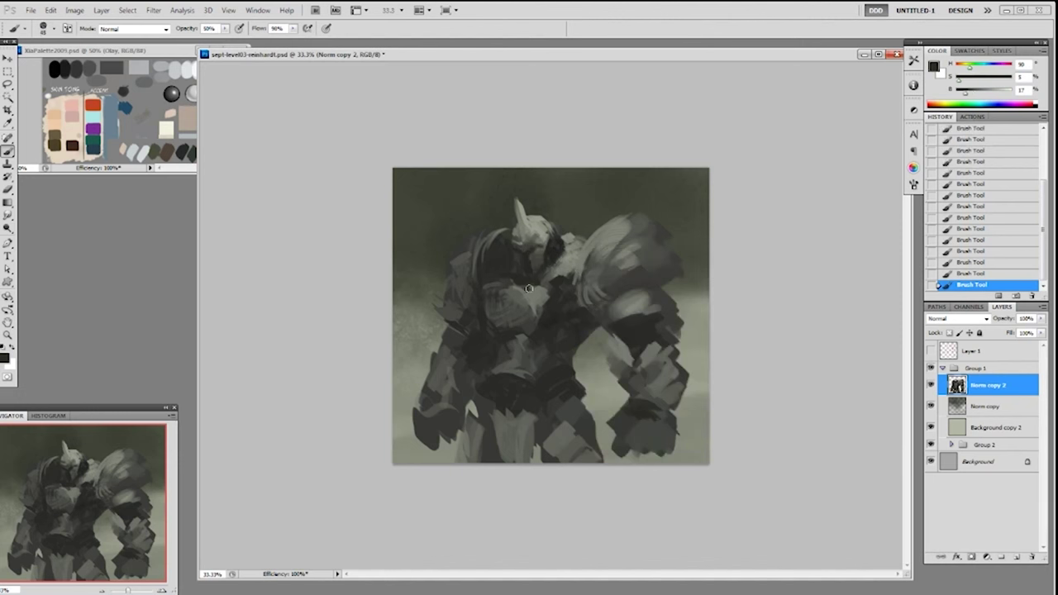
alt+click(543, 236)
Enlarge the whole image with Image Size, keeping its proportions constrained.
key(ctrl+alt+i)
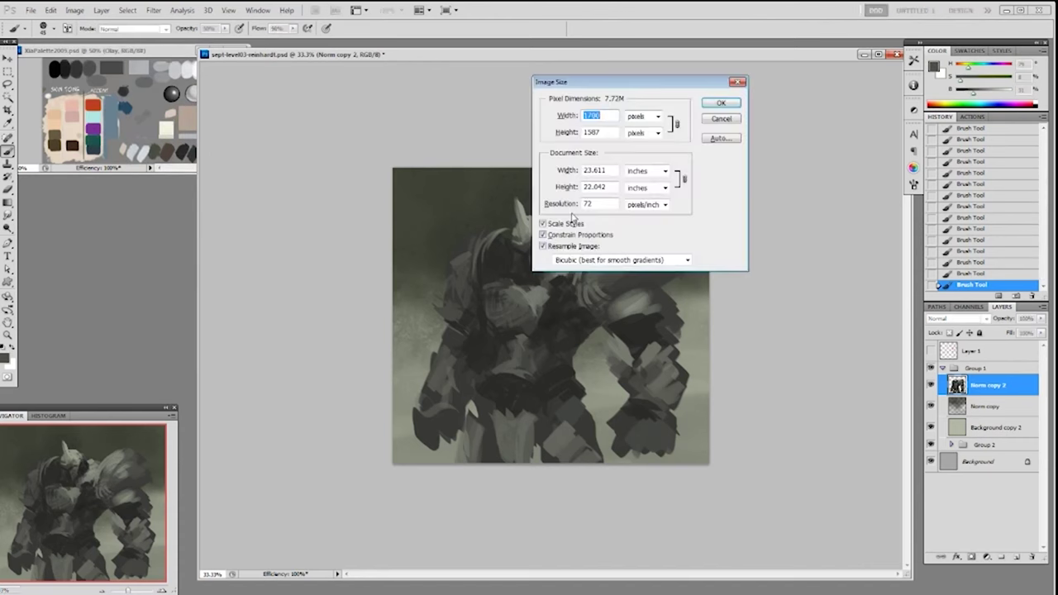
click(733, 110)
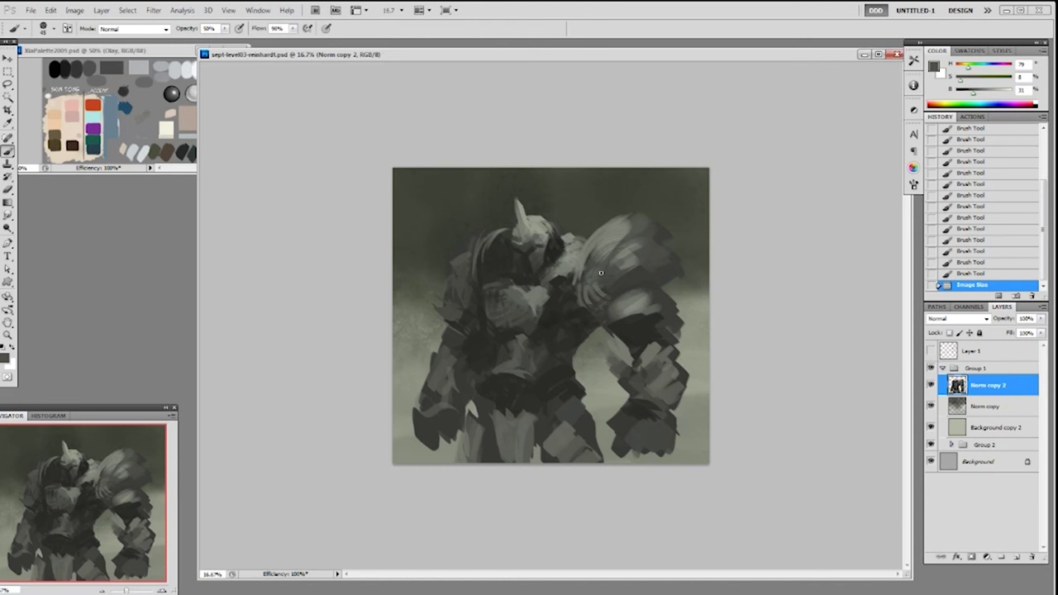
Paint the dark visor slit across and down the face with a small chiselled brush and a sampled near-black.
right_click(560, 263)
click(626, 319)
click(693, 203)
alt+click(548, 253)
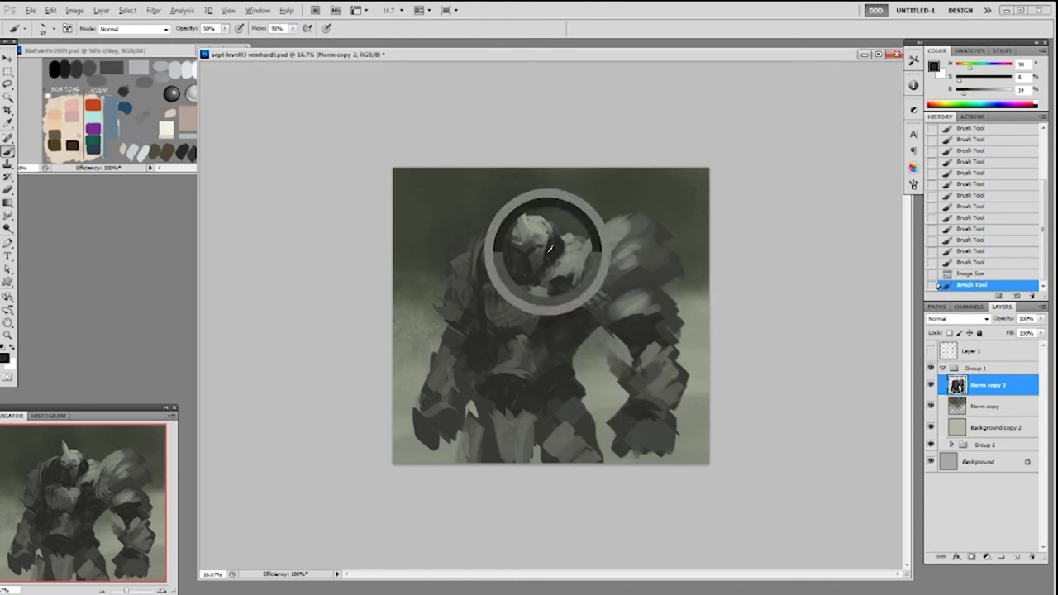
key(ctrl+plus)
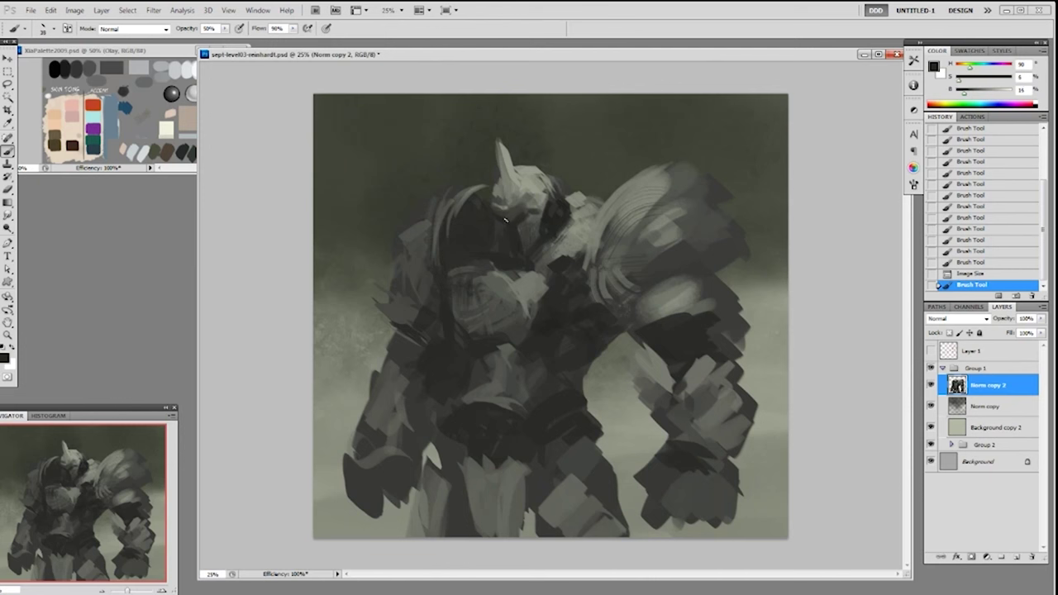
click(519, 215)
click(501, 238)
mouse_move(512, 252)
mouse_down()
mouse_move(518, 262)
mouse_move(527, 235)
mouse_up()
Define the brow and cheek plate around the visor with short strokes of mid greys sampled from the face.
alt+click(530, 223)
drag(522, 218, 533, 204)
alt+click(519, 218)
alt+click(530, 202)
click(524, 205)
alt+click(519, 208)
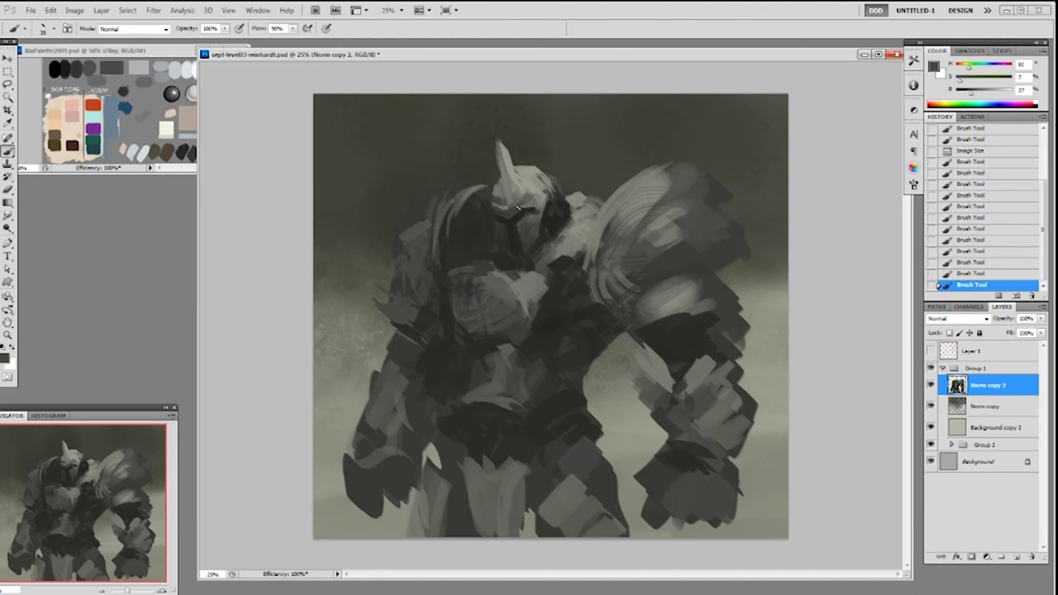
click(524, 200)
alt+click(531, 205)
click(537, 209)
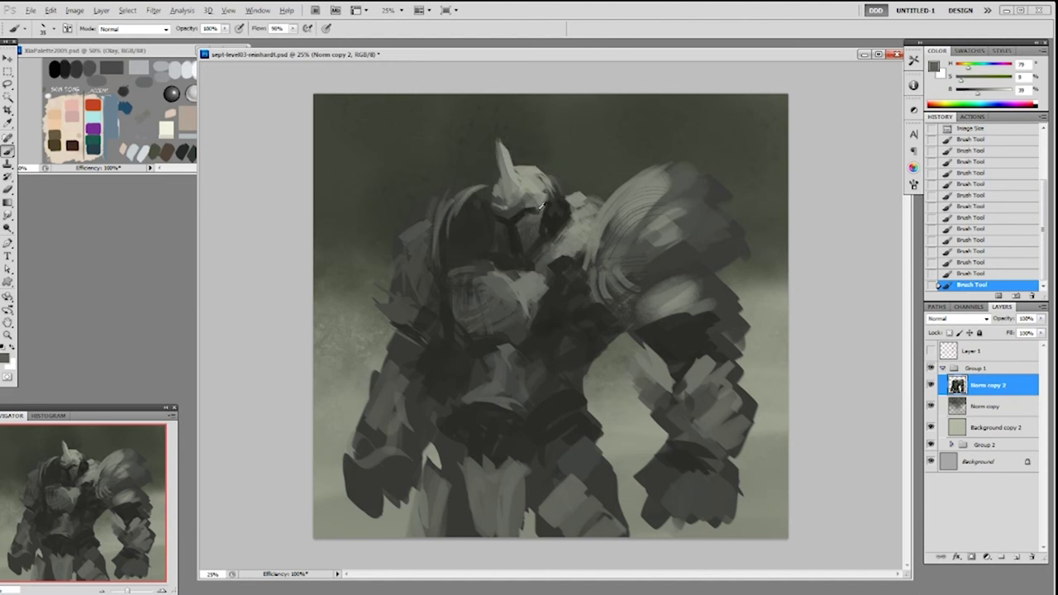
alt+click(539, 203)
click(529, 213)
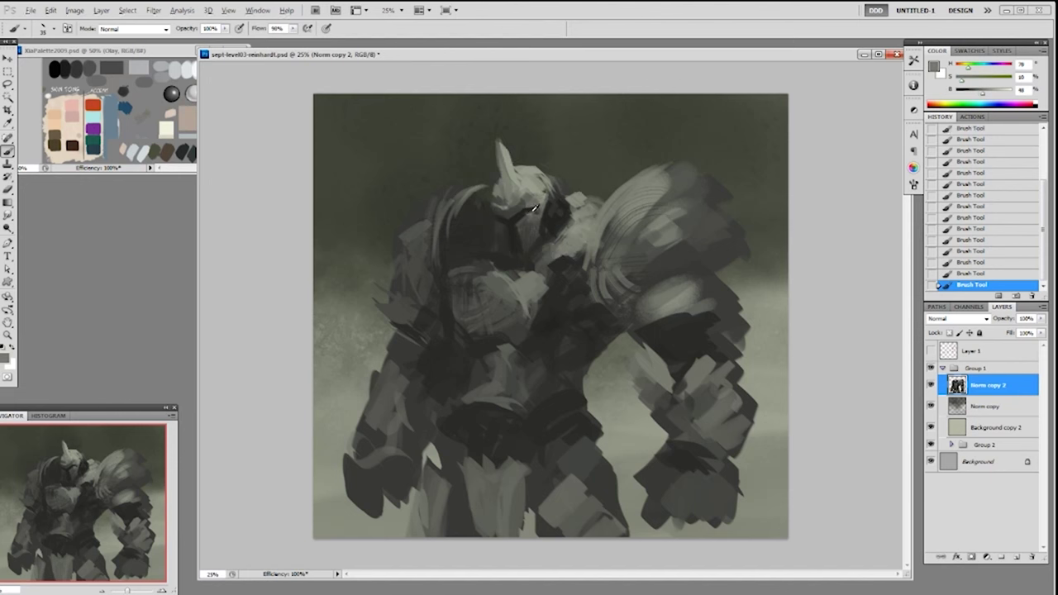
Refine both sides of the faceplate and the visor edges, alternating dark and light greys sampled from the helmet.
alt+click(530, 211)
alt+click(532, 211)
alt+click(519, 247)
alt+click(499, 221)
alt+click(522, 216)
alt+click(501, 206)
alt+click(494, 223)
alt+click(506, 238)
alt+click(535, 210)
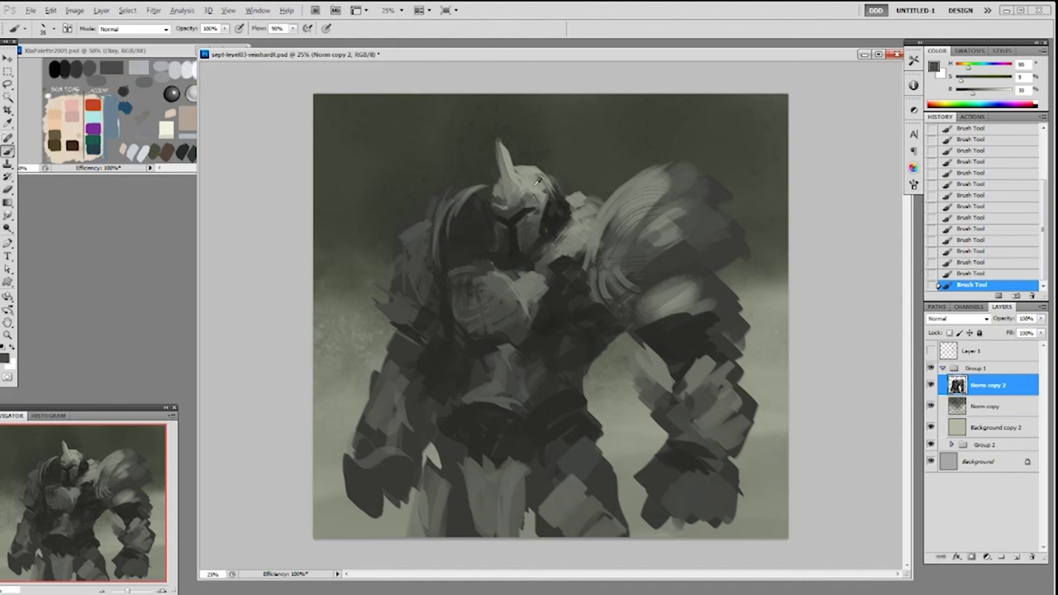
alt+click(526, 193)
Brighten the helmet, horn and collar beside the neck with the Dodge tool set to Highlights, raising its exposure to 50%.
key(o)
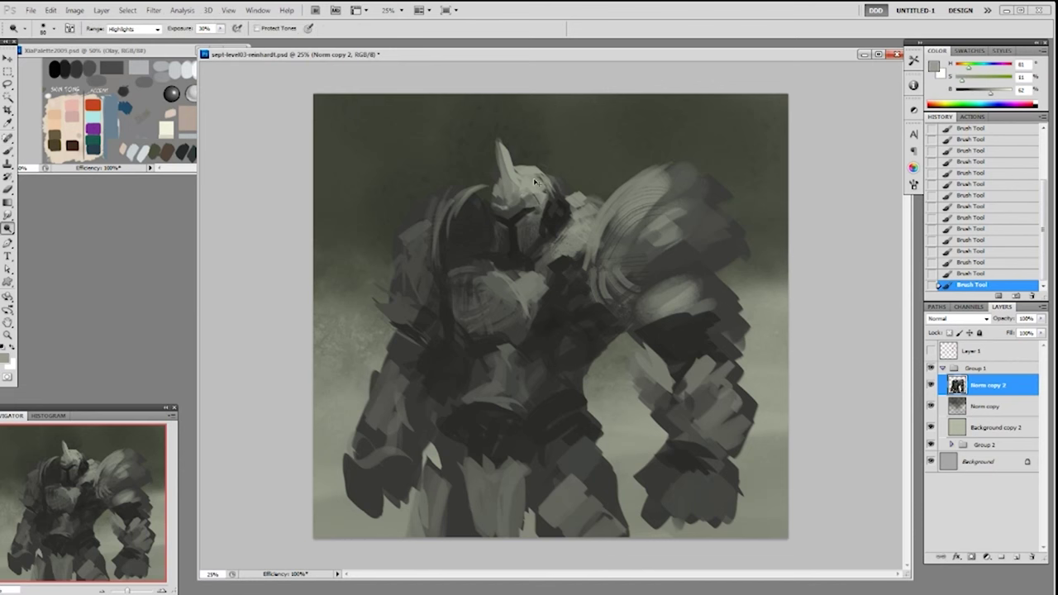
key(ctrl+minus)
right_click(546, 304)
click(580, 375)
click(721, 258)
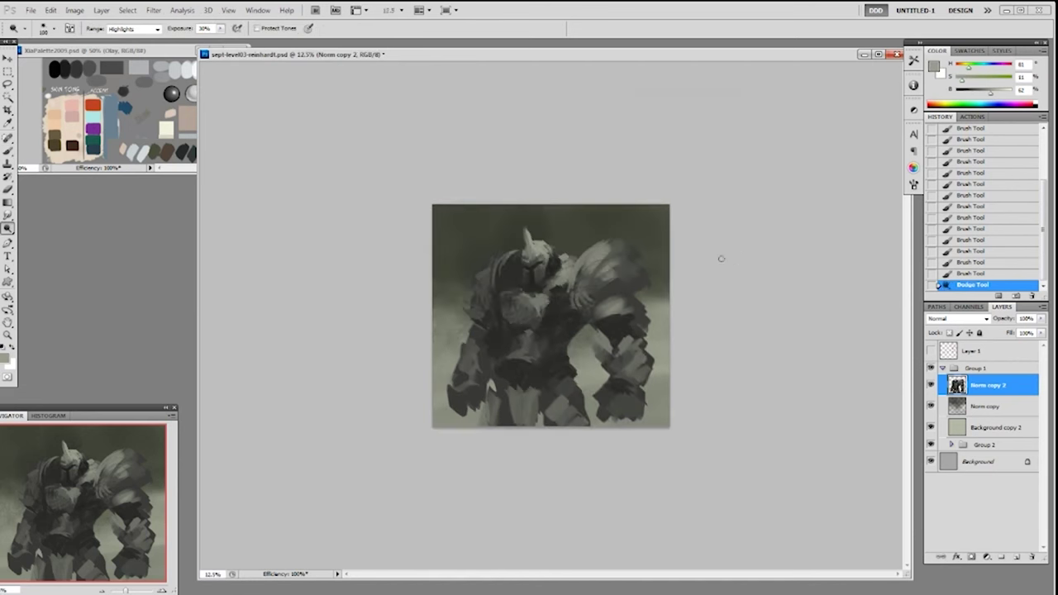
key(bracketright)
key(bracketright)
mouse_move(552, 248)
mouse_down()
mouse_move(569, 269)
mouse_move(550, 244)
mouse_move(533, 263)
mouse_move(527, 235)
mouse_up()
key(bracketright)
key(bracketright)
key(bracketleft)
drag(562, 273, 566, 270)
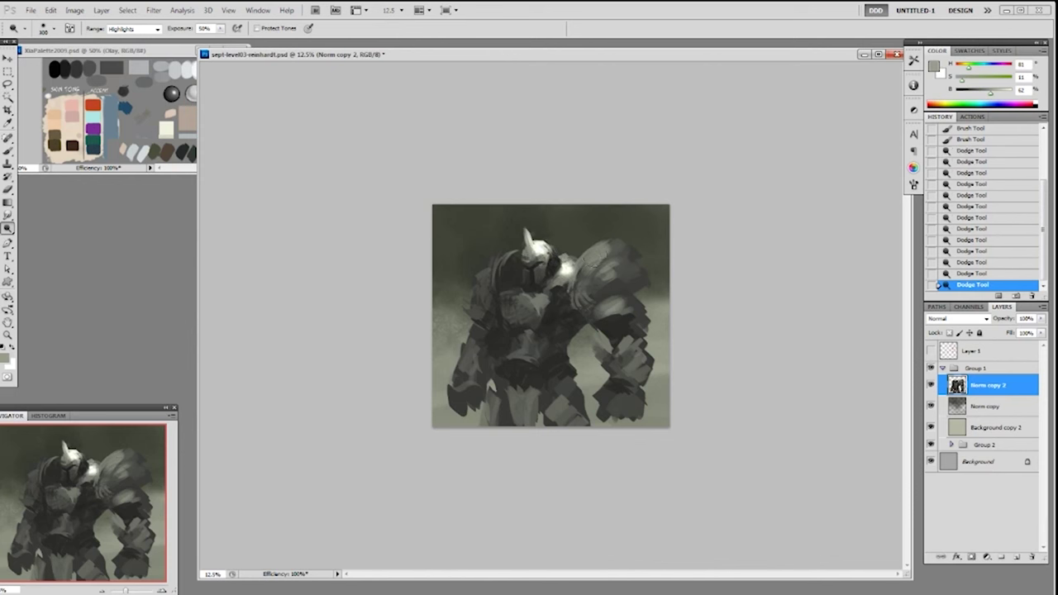
Dodge highlights across the top of the large shoulder plate.
key(bracketright)
key(bracketright)
key(bracketright)
key(bracketleft)
key(bracketleft)
drag(584, 258, 593, 247)
mouse_move(593, 247)
mouse_down()
mouse_move(564, 267)
mouse_move(603, 269)
mouse_move(600, 258)
mouse_move(631, 258)
mouse_up()
Dodge highlights onto the large upper-arm plate, the chest plate and the abdomen.
key(bracketright)
key(bracketright)
key(bracketright)
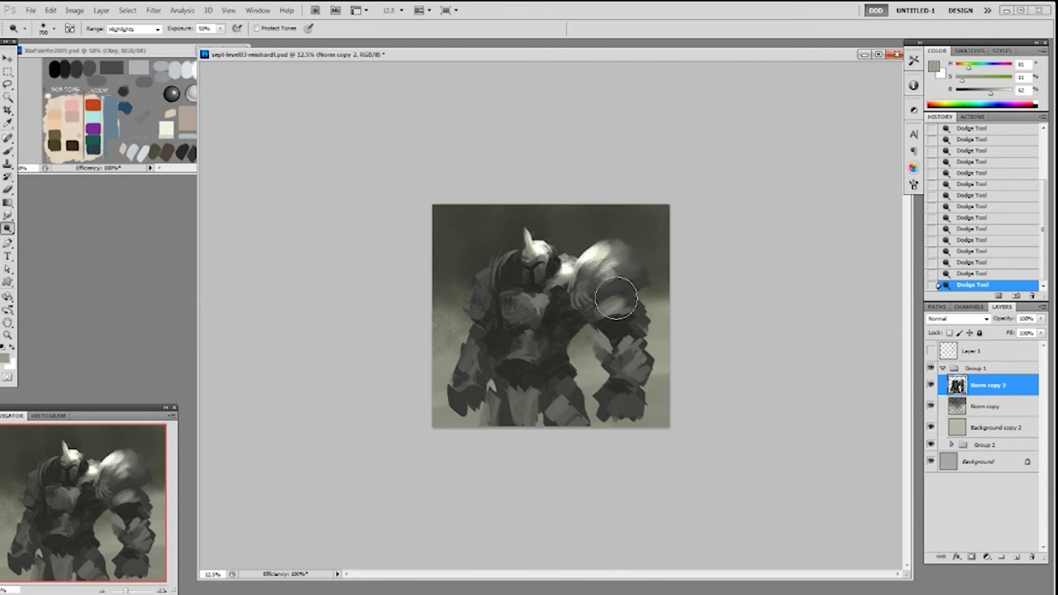
mouse_move(618, 303)
mouse_down()
mouse_move(587, 290)
mouse_move(593, 283)
mouse_move(626, 304)
mouse_up()
key(bracketleft)
key(bracketleft)
key(bracketleft)
key(bracketleft)
mouse_move(560, 300)
mouse_down()
mouse_move(527, 298)
mouse_move(530, 316)
mouse_move(524, 303)
mouse_move(533, 306)
mouse_move(520, 371)
mouse_move(545, 339)
mouse_move(556, 379)
mouse_move(529, 357)
mouse_up()
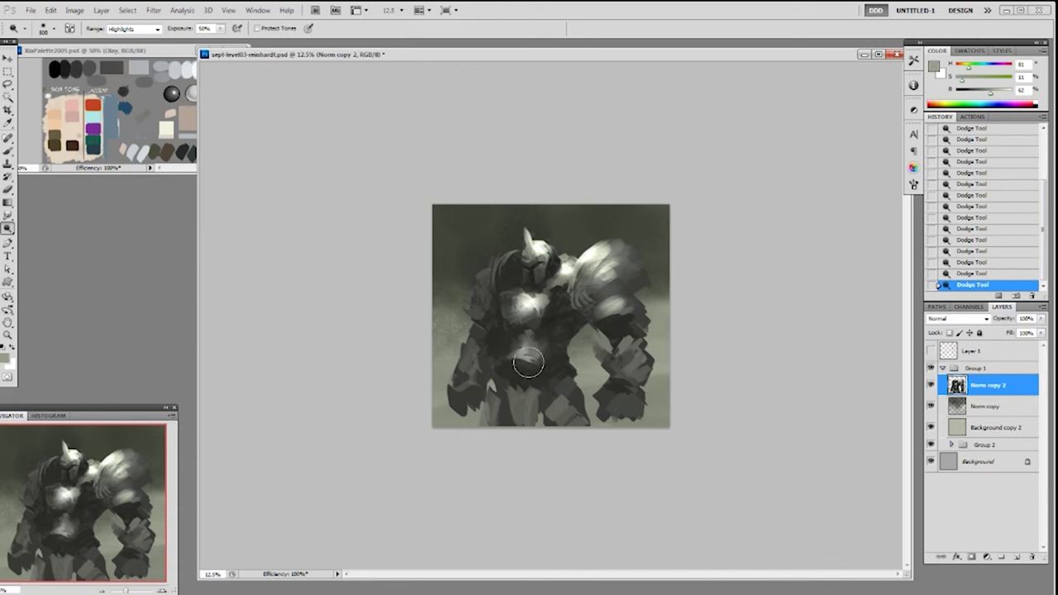
Dodge the inner edge of the large forearm near the elbow and the hanging cloth between the legs.
mouse_move(587, 339)
mouse_down()
mouse_move(634, 346)
mouse_move(604, 344)
mouse_up()
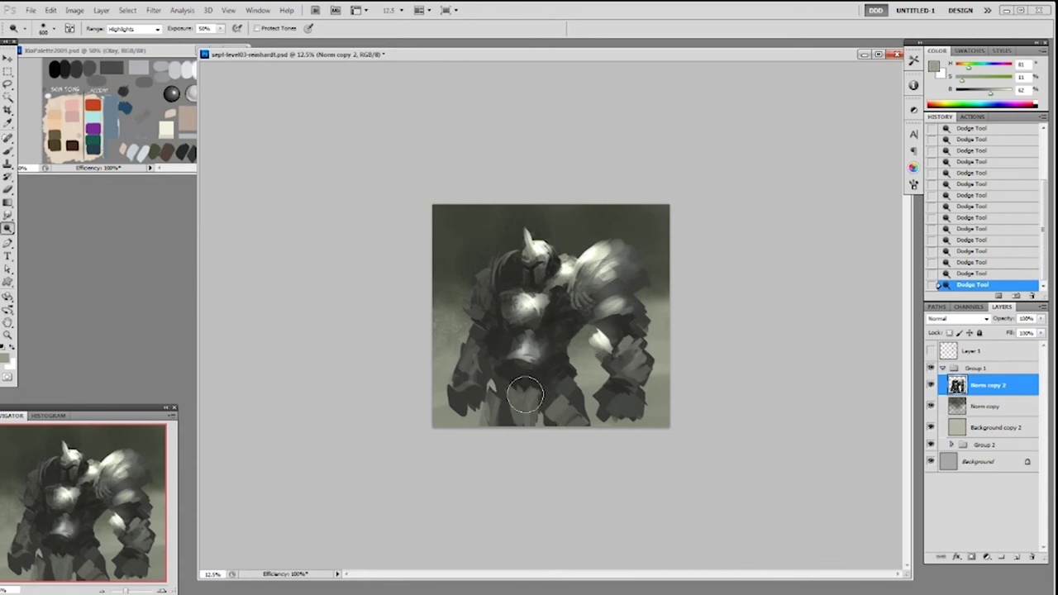
mouse_move(525, 378)
mouse_down()
mouse_move(524, 397)
mouse_move(567, 405)
mouse_move(566, 326)
mouse_move(566, 337)
mouse_up()
key(bracketleft)
key(bracketleft)
key(bracketleft)
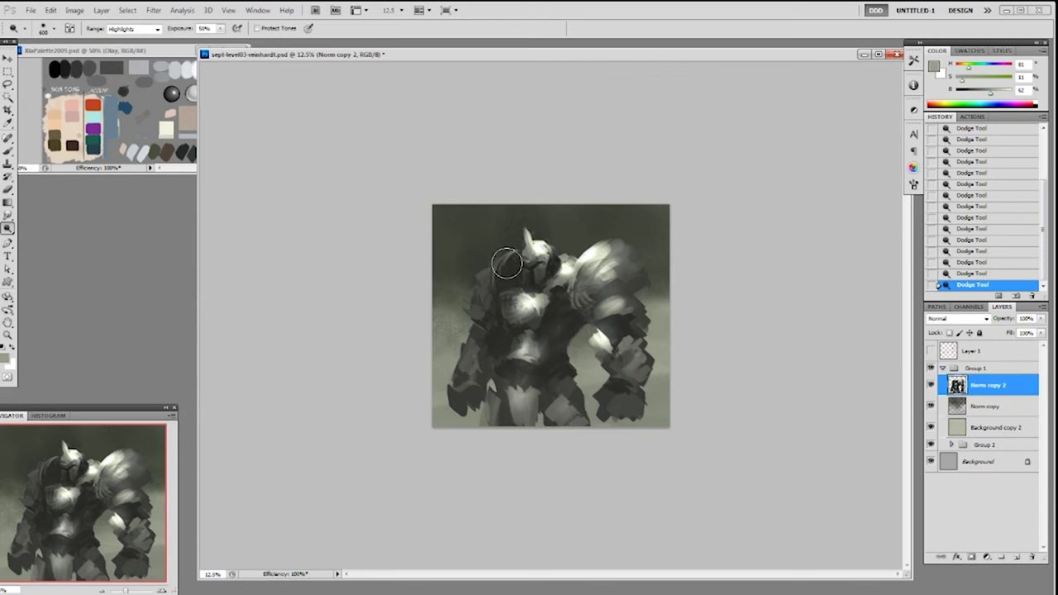
Dodge the smaller shoulder and arm, and strengthen the highlights from the collar over to the large upper arm.
mouse_move(502, 266)
mouse_down()
mouse_move(509, 256)
mouse_move(496, 314)
mouse_move(491, 300)
mouse_move(496, 322)
mouse_up()
key(bracketright)
key(bracketright)
key(bracketright)
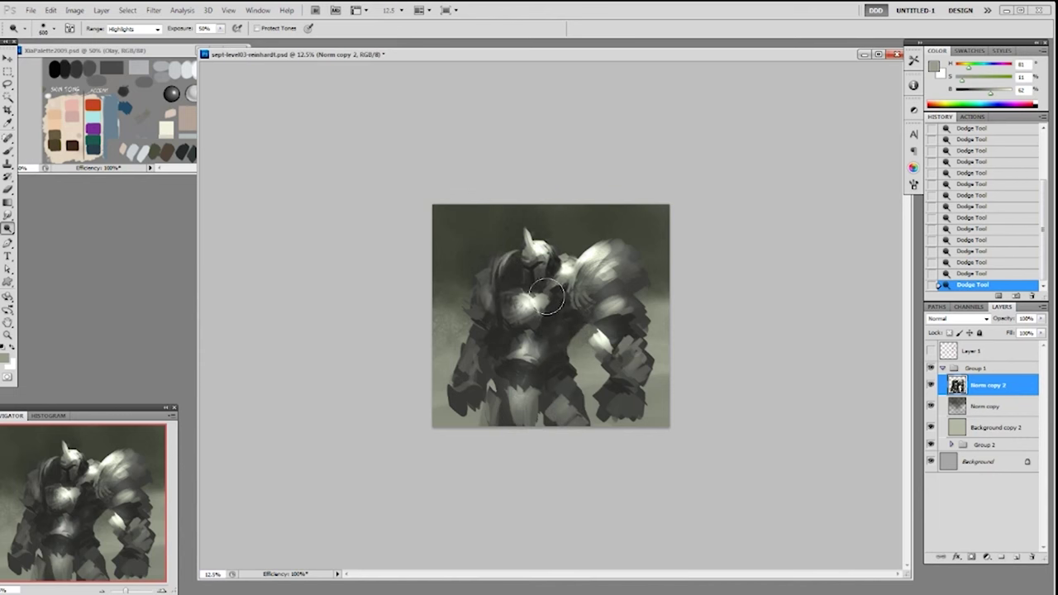
mouse_move(566, 281)
mouse_down()
mouse_move(620, 271)
mouse_move(612, 285)
mouse_move(628, 304)
mouse_up()
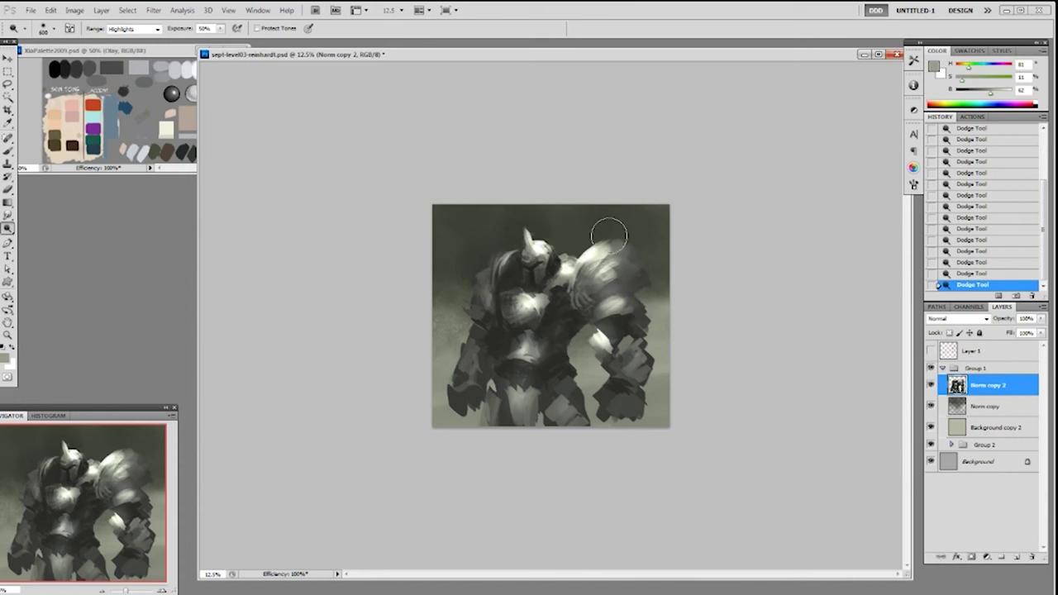
Duplicate the Norm copy 2 layer, place the copy beneath Background copy 2 as a backup, and reselect the original.
key(ctrl+plus)
mouse_move(962, 382)
mouse_down()
mouse_move(988, 498)
mouse_move(1016, 556)
mouse_move(988, 460)
mouse_up()
click(988, 385)
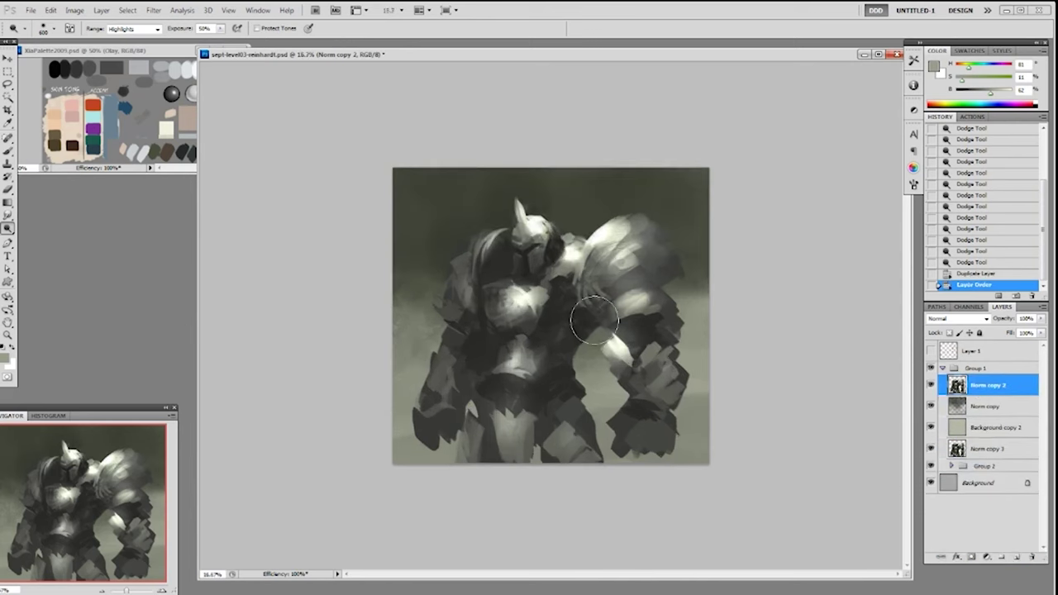
Deepen the visor slit and the shadow beneath the face with sampled dark greys using a small chiselled brush.
key(ctrl+plus)
key(b)
right_click(602, 312)
click(675, 382)
click(824, 270)
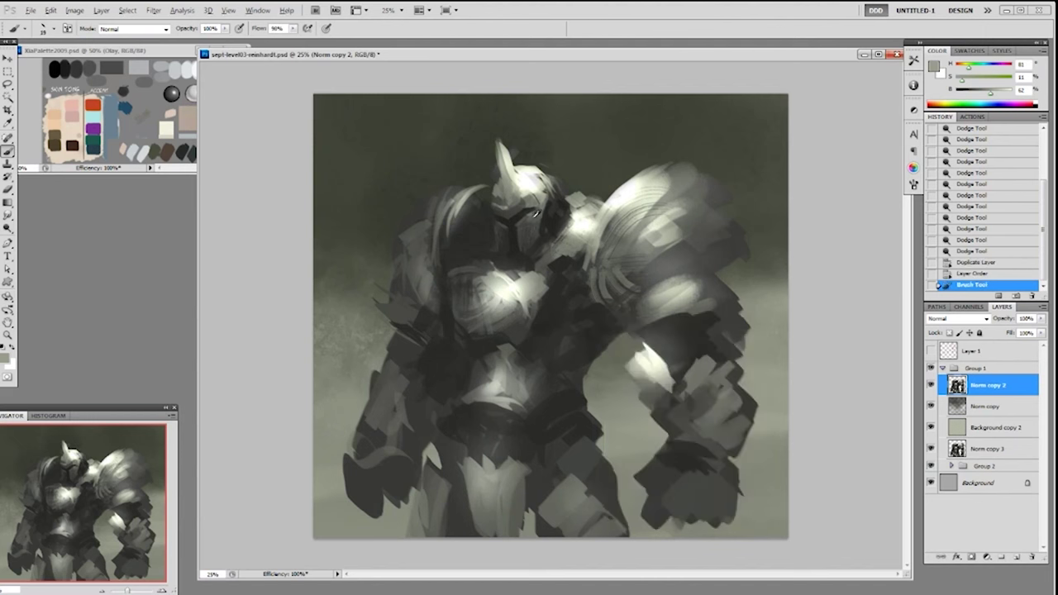
alt+click(532, 216)
alt+click(518, 232)
mouse_move(518, 233)
mouse_down()
mouse_move(511, 247)
mouse_move(521, 259)
mouse_up()
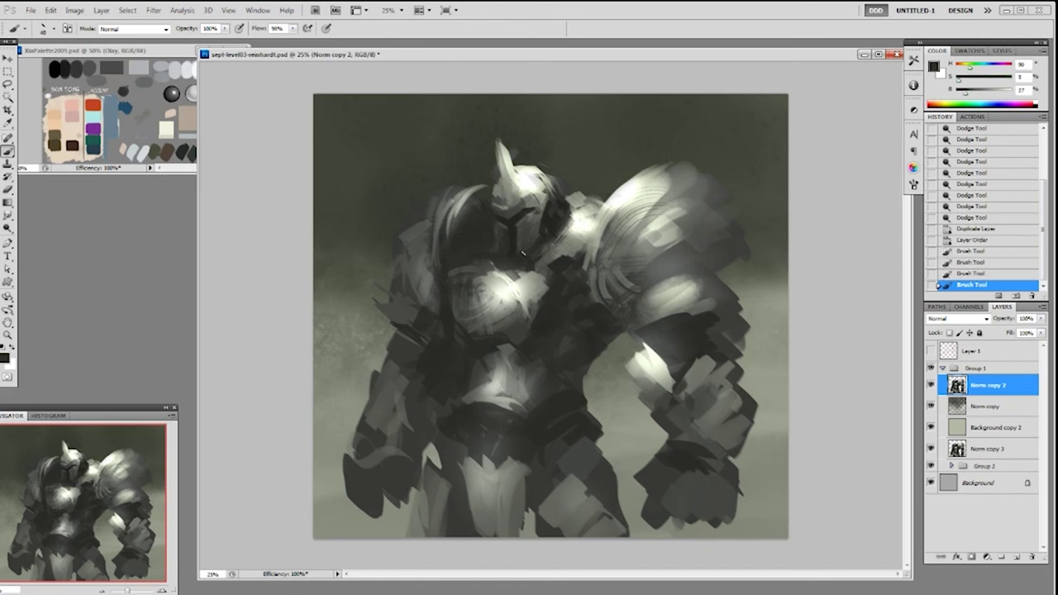
mouse_move(522, 253)
mouse_down()
mouse_move(542, 225)
mouse_move(536, 204)
mouse_move(560, 200)
mouse_move(545, 202)
mouse_up()
Model the side of the helmet, the cheek plate and the horn's base with greys sampled from the head.
alt+click(540, 230)
alt+click(537, 216)
alt+click(551, 195)
alt+click(540, 226)
alt+click(529, 200)
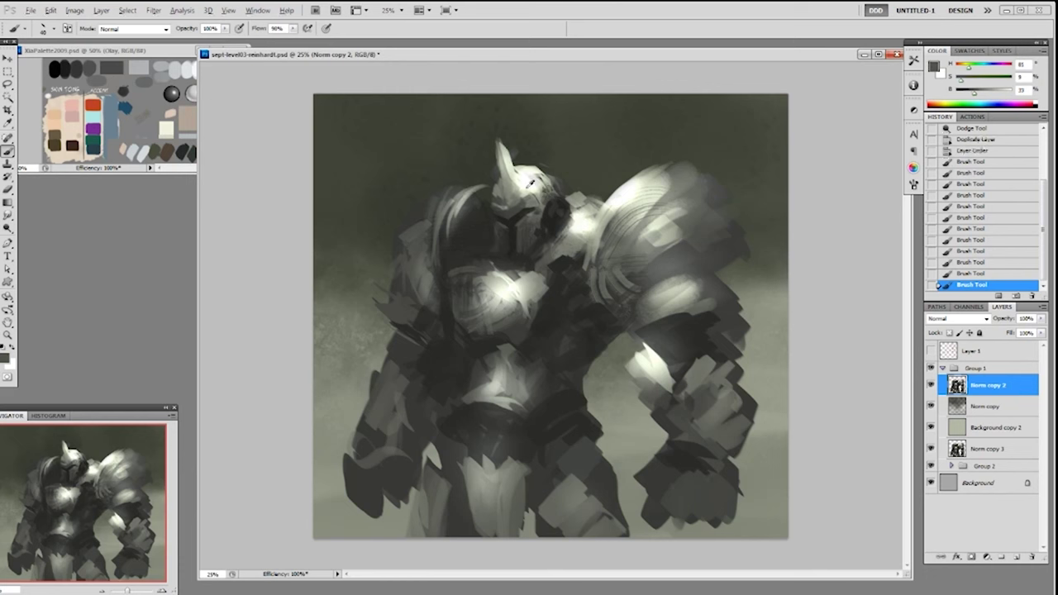
alt+click(526, 196)
drag(515, 192, 507, 183)
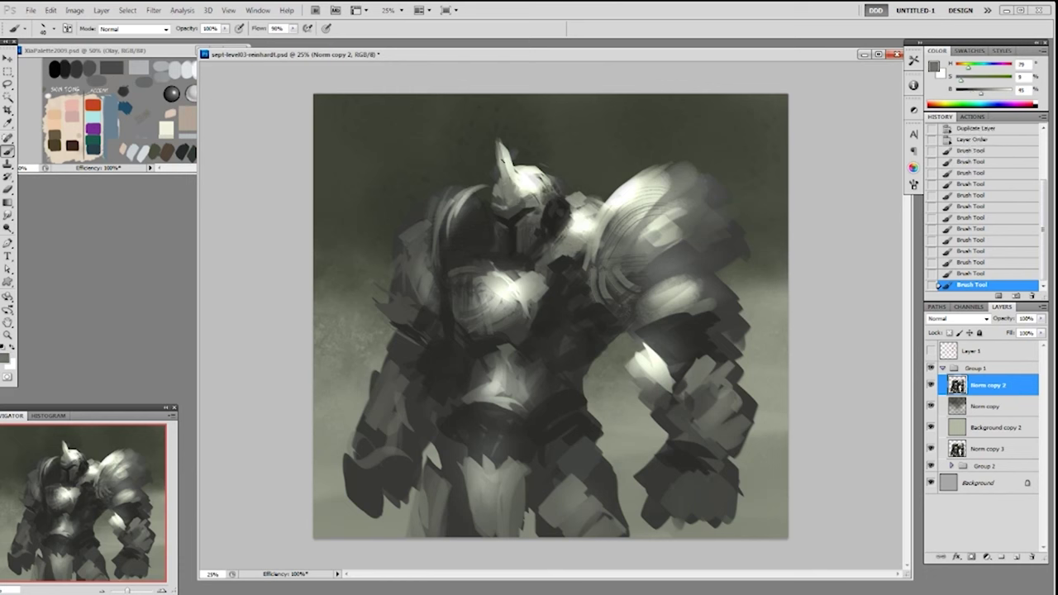
Shade the horn and its base with a small round brush at 50% opacity, and swap the foreground colour to white.
right_click(514, 181)
click(601, 314)
click(806, 123)
key(5)
key(bracketleft)
key(bracketleft)
key(bracketleft)
drag(500, 147, 513, 189)
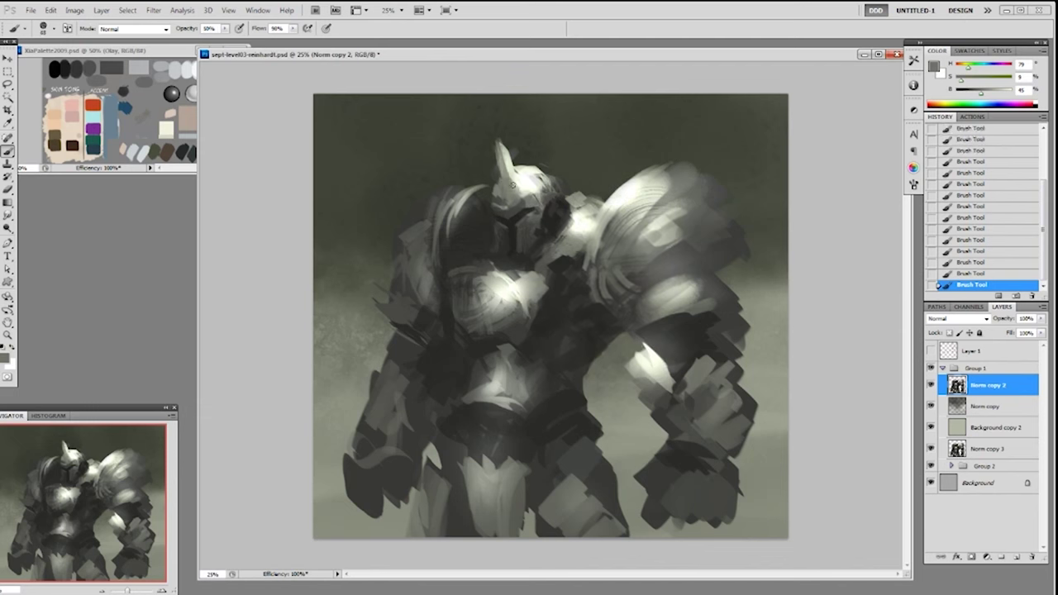
key(x)
key(5)
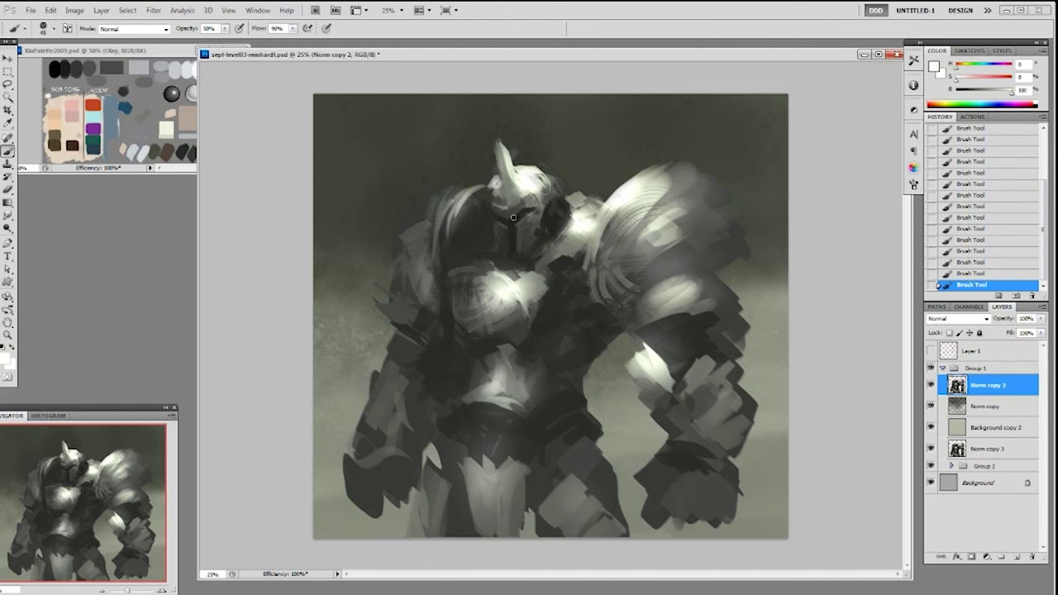
Erase paint along the helmet's outer edge beside the horn and across the brow.
key(e)
drag(488, 187, 509, 187)
mouse_move(529, 201)
mouse_down()
mouse_move(541, 213)
mouse_move(541, 178)
mouse_move(537, 200)
mouse_move(528, 195)
mouse_move(537, 218)
mouse_move(546, 197)
mouse_up()
Retouch the side of the helmet above the cheek with a small brush and dark greys sampled from that spot.
key(b)
right_click(533, 189)
click(600, 254)
key(ctrl+z)
alt+click(544, 195)
mouse_move(545, 192)
mouse_down()
mouse_move(553, 198)
mouse_move(544, 200)
mouse_up()
alt+click(545, 200)
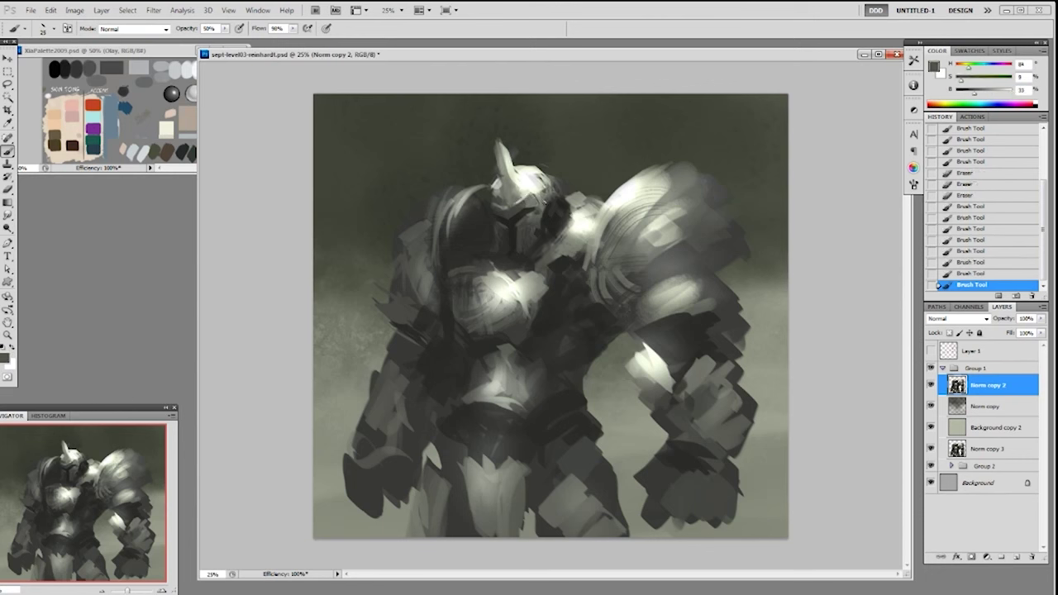
Retouch the back of the helmet above the cheek with a larger brush and dark greys sampled from that spot.
click(551, 197)
alt+click(553, 195)
drag(549, 195, 557, 199)
key(ctrl+z)
key(bracketright)
key(bracketright)
alt+click(557, 197)
mouse_move(557, 192)
mouse_down()
mouse_move(566, 201)
mouse_move(552, 174)
mouse_up()
Erase stray paint along the back and top edge of the helmet's dome.
key(e)
click(552, 186)
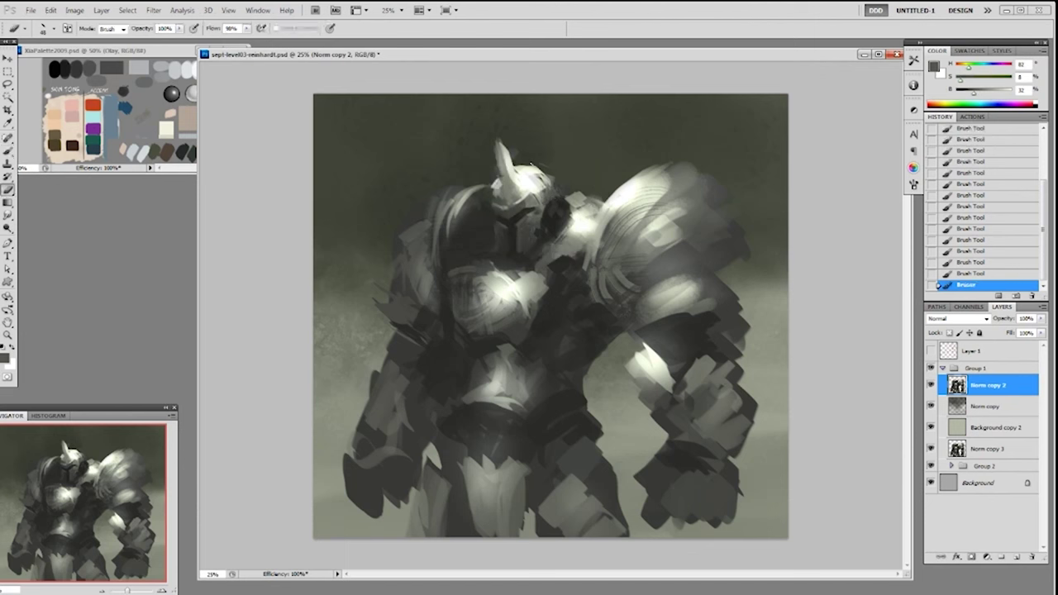
click(533, 163)
click(529, 167)
click(546, 169)
Repaint the helmet's rear edge with a light grey sampled from the dome.
key(b)
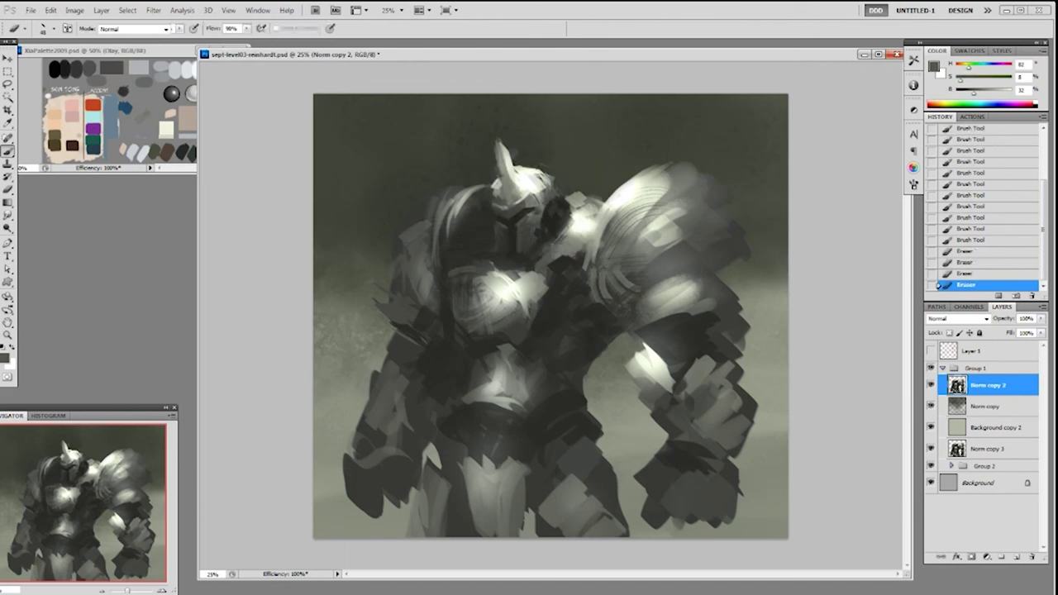
alt+click(552, 175)
click(554, 179)
click(555, 180)
click(557, 187)
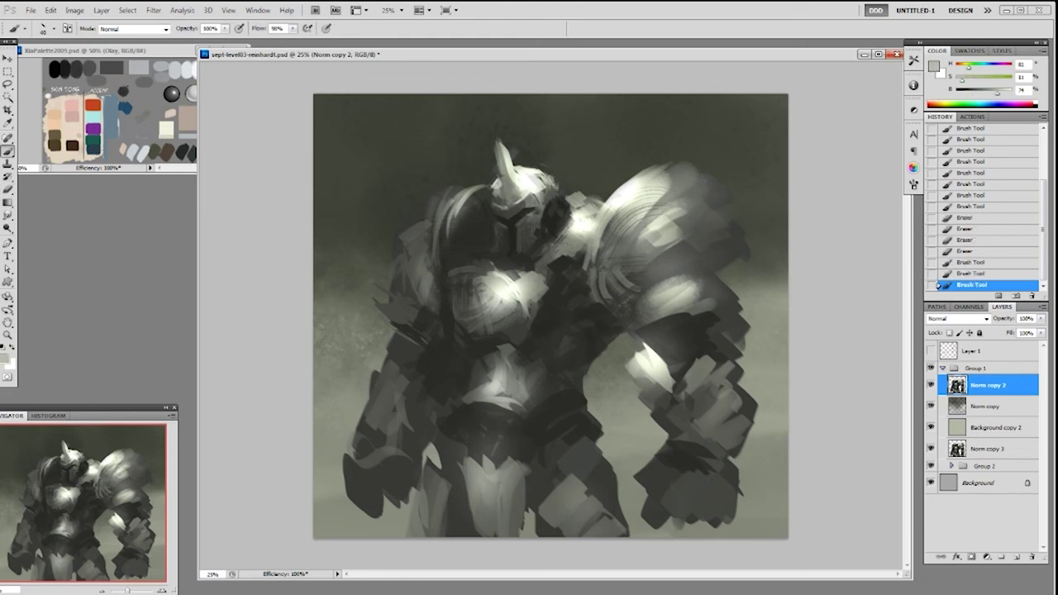
Erase along the horn's inner side and extend its tip upward with light grey strokes.
key(e)
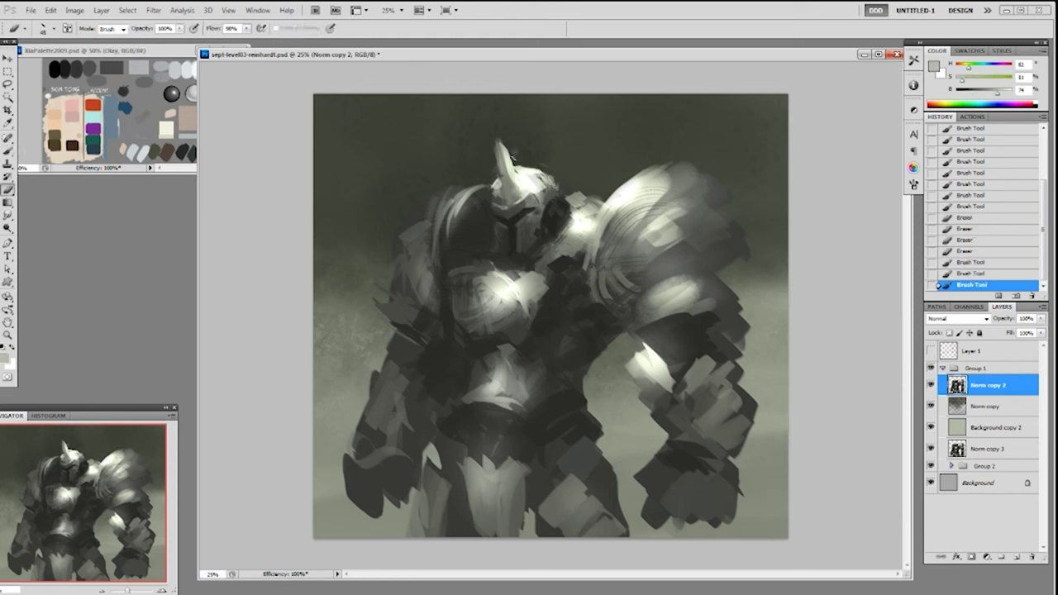
drag(512, 157, 501, 132)
key(b)
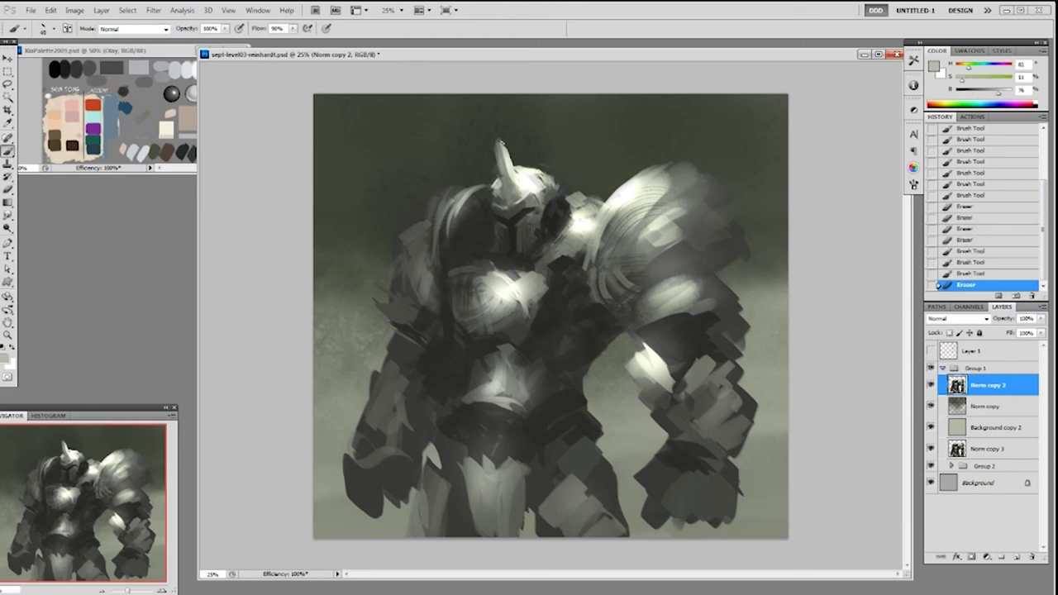
click(500, 138)
click(500, 137)
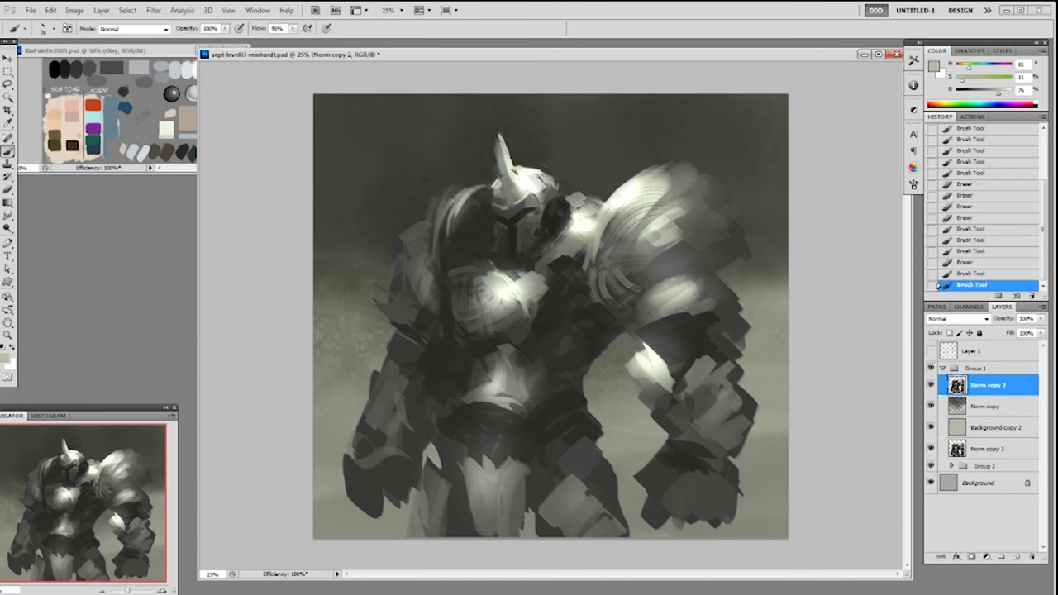
click(499, 136)
Refine the horn's tip with light greys sampled from the horn itself.
alt+click(504, 149)
drag(500, 149, 497, 138)
alt+click(499, 142)
alt+click(500, 142)
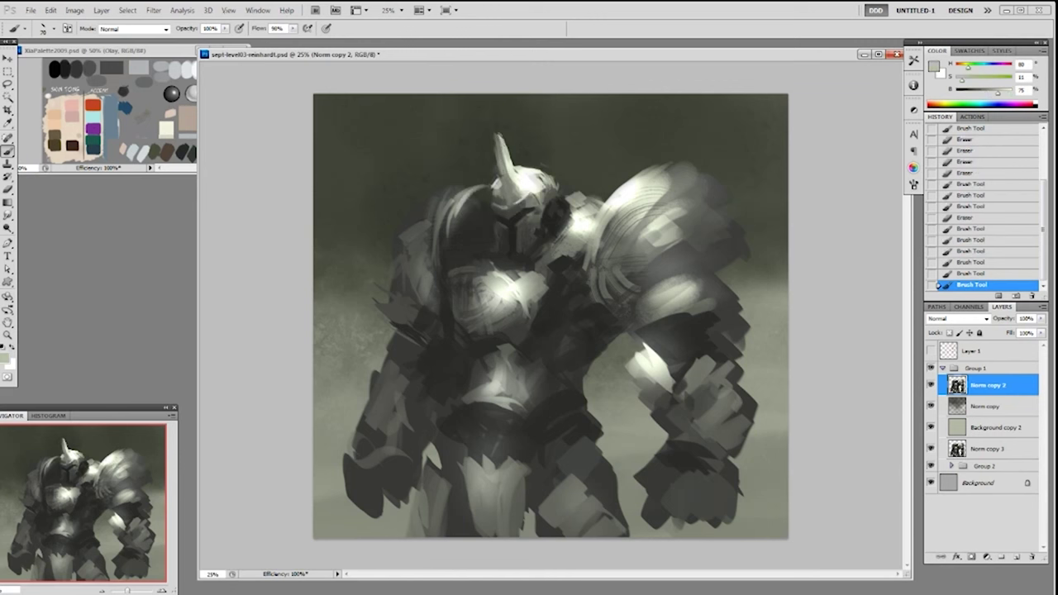
click(500, 138)
click(501, 141)
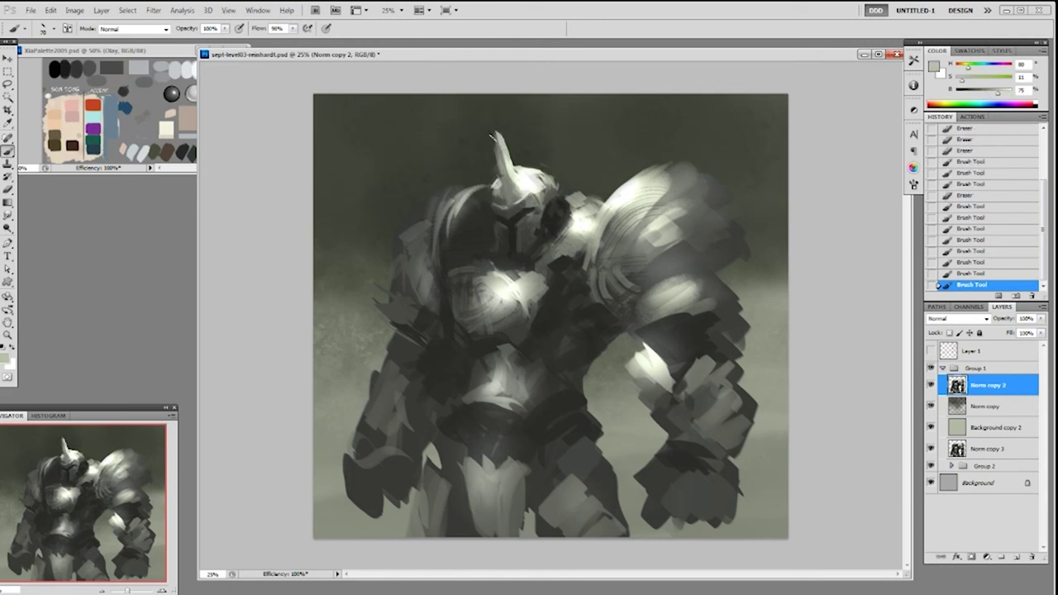
Slim the horn by erasing along both of its sides.
key(e)
click(495, 149)
click(496, 154)
click(497, 161)
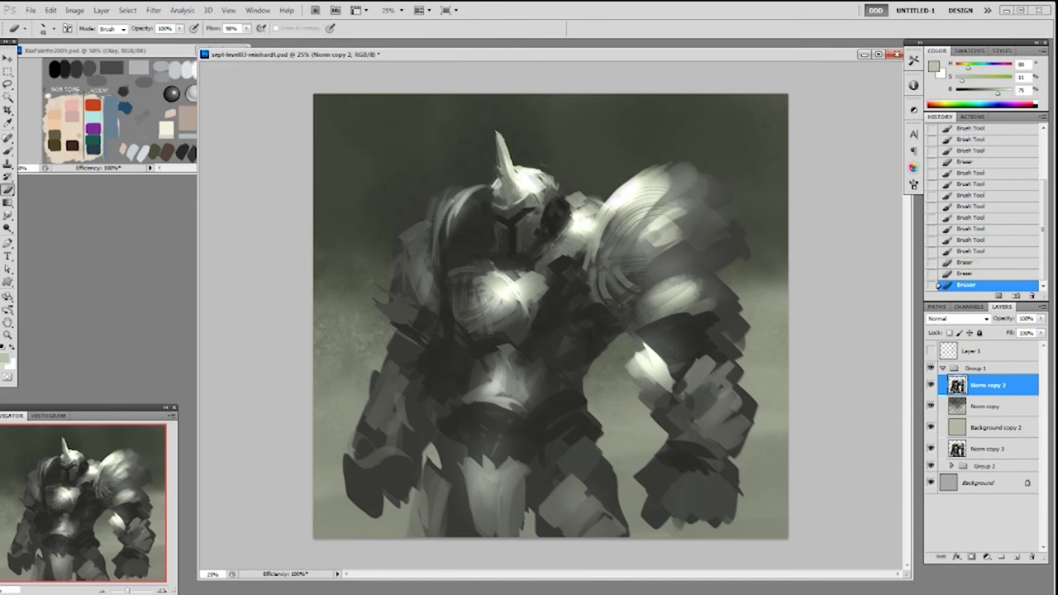
click(498, 166)
click(506, 142)
click(502, 145)
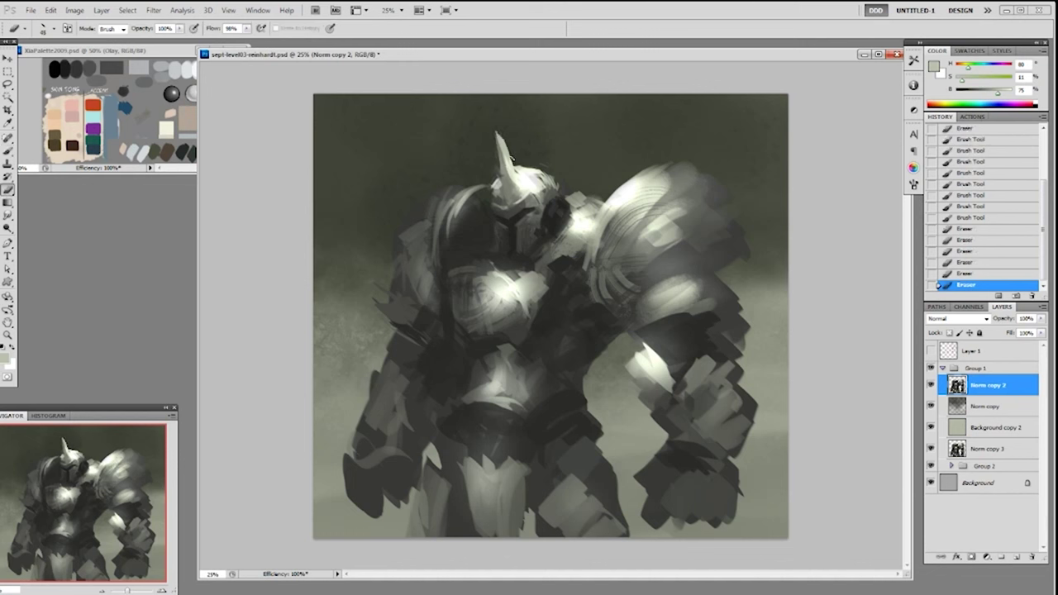
Choose a different eraser tip and trim the horn's inner side and its point.
right_click(511, 158)
click(618, 218)
click(510, 155)
click(497, 133)
Brush light highlights down the horn from its tip, using white sampled from the helmet's dome.
key(b)
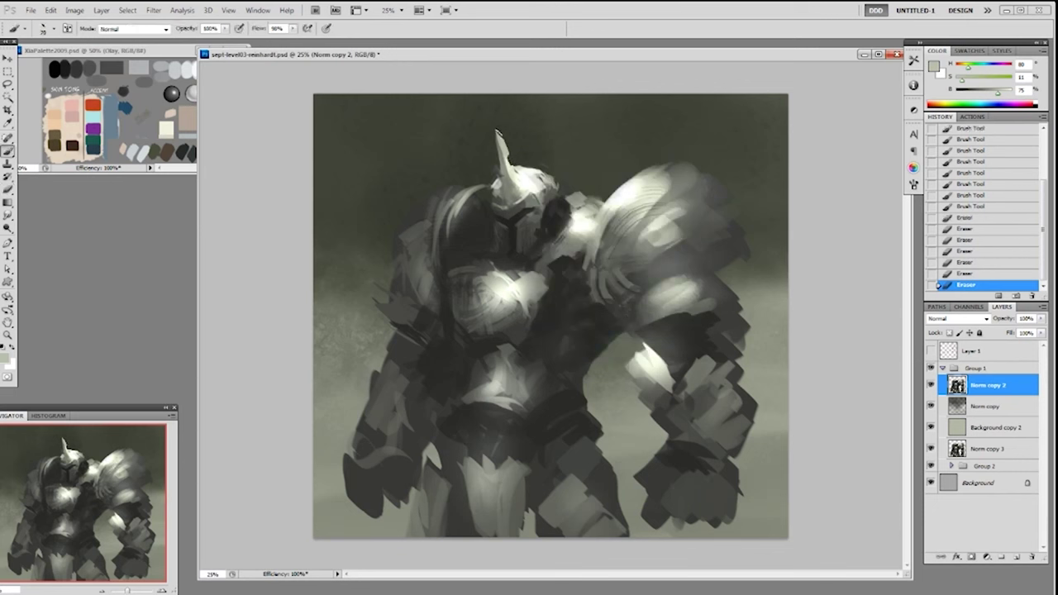
click(497, 133)
mouse_move(497, 134)
mouse_down()
mouse_move(522, 173)
mouse_move(506, 155)
mouse_up()
alt+click(523, 174)
key(ctrl+z)
key(ctrl+z)
drag(500, 141, 507, 160)
click(499, 137)
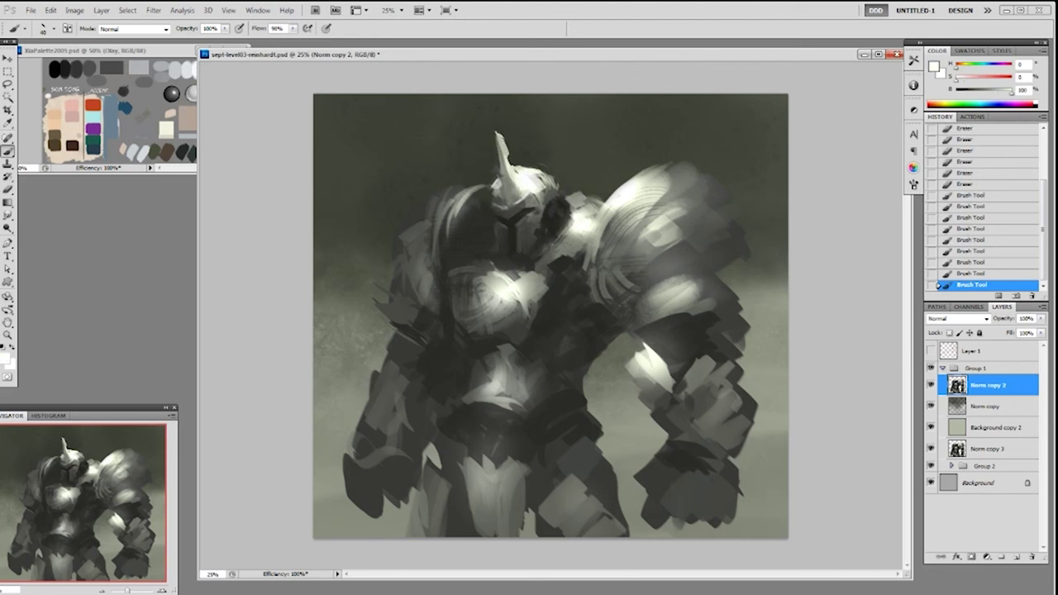
Model the brow at the horn's base with light greys sampled from the helmet.
alt+click(520, 188)
drag(508, 191, 516, 202)
drag(510, 193, 519, 197)
key(ctrl+z)
alt+click(518, 195)
drag(523, 190, 528, 196)
alt+click(527, 186)
Blend the dome's highlight with the textured round 100 px brush reduced to 60 px at 50% opacity.
right_click(542, 186)
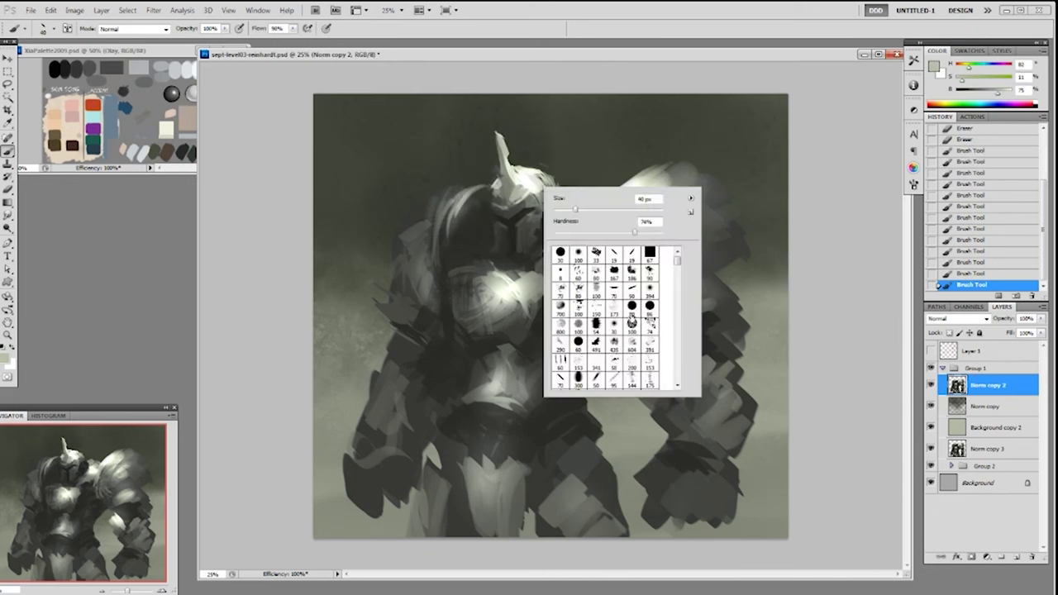
double_click(630, 317)
click(813, 201)
key(5)
key(bracketleft)
key(bracketleft)
key(bracketleft)
key(bracketleft)
mouse_move(534, 189)
mouse_down()
mouse_move(524, 182)
mouse_move(531, 191)
mouse_up()
alt+click(529, 181)
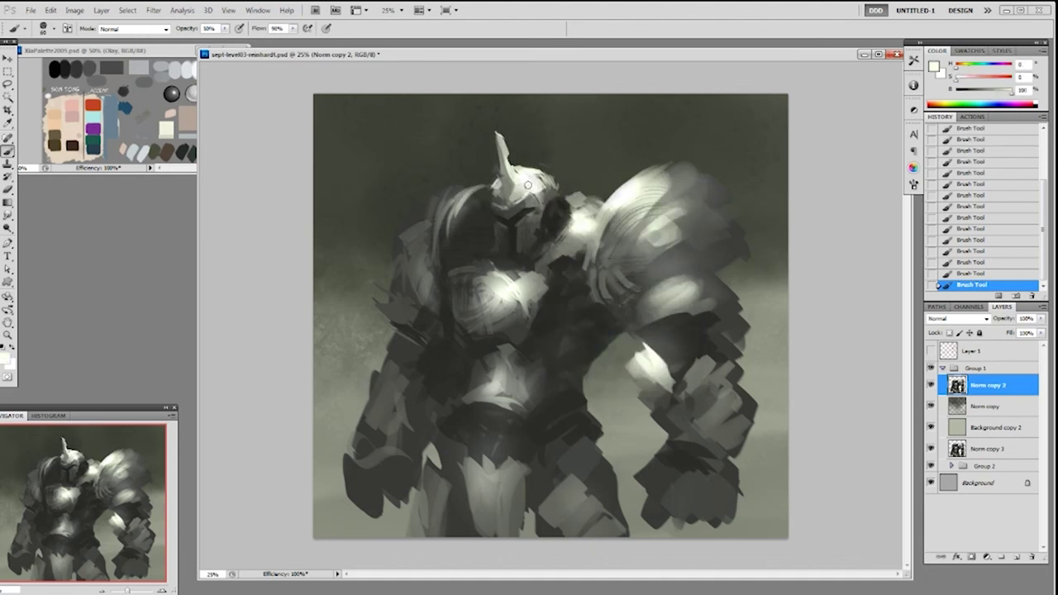
Render the helmet's dome and brow with fine and broader brushes, using greys and near-white sampled from the helmet.
alt+click(513, 182)
alt+click(514, 196)
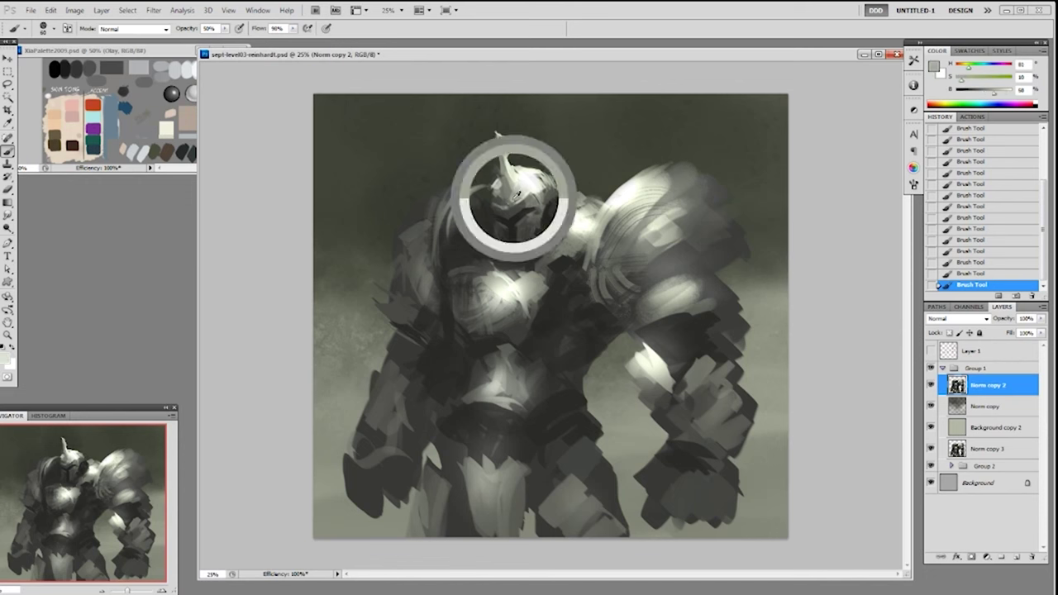
right_click(542, 172)
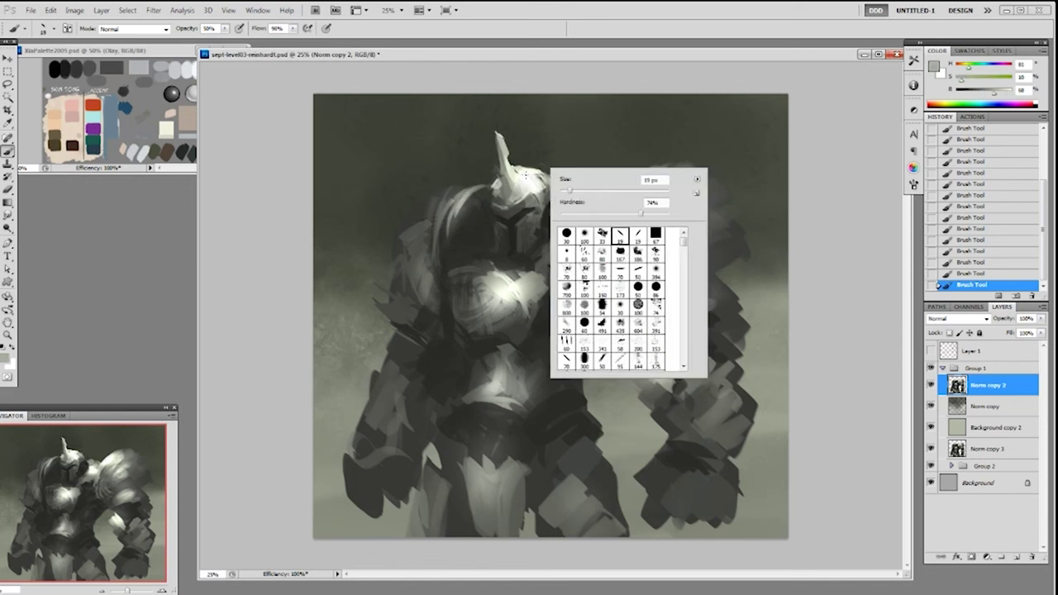
alt+click(536, 177)
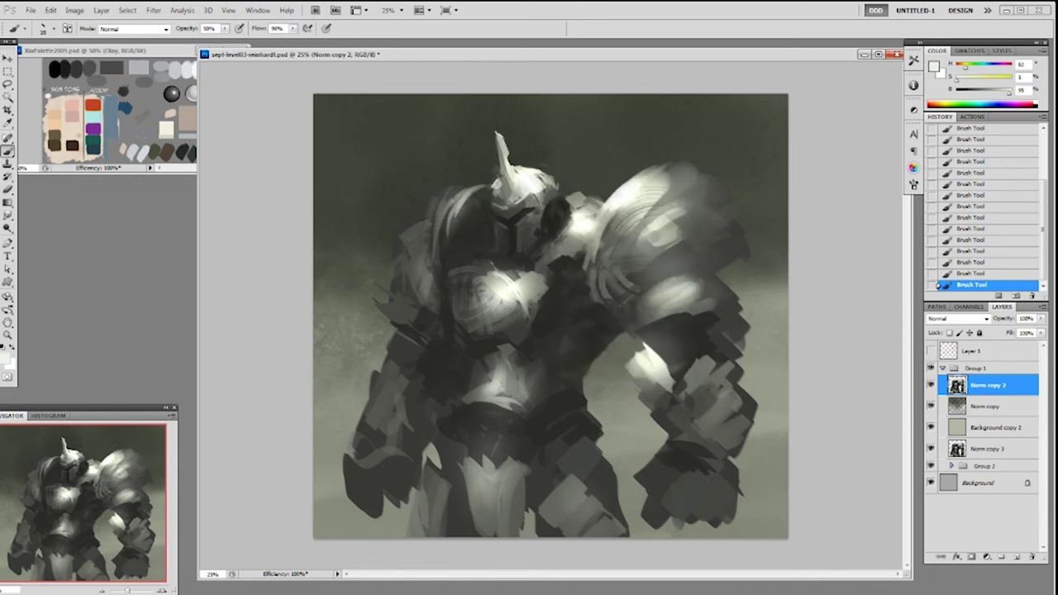
alt+click(514, 197)
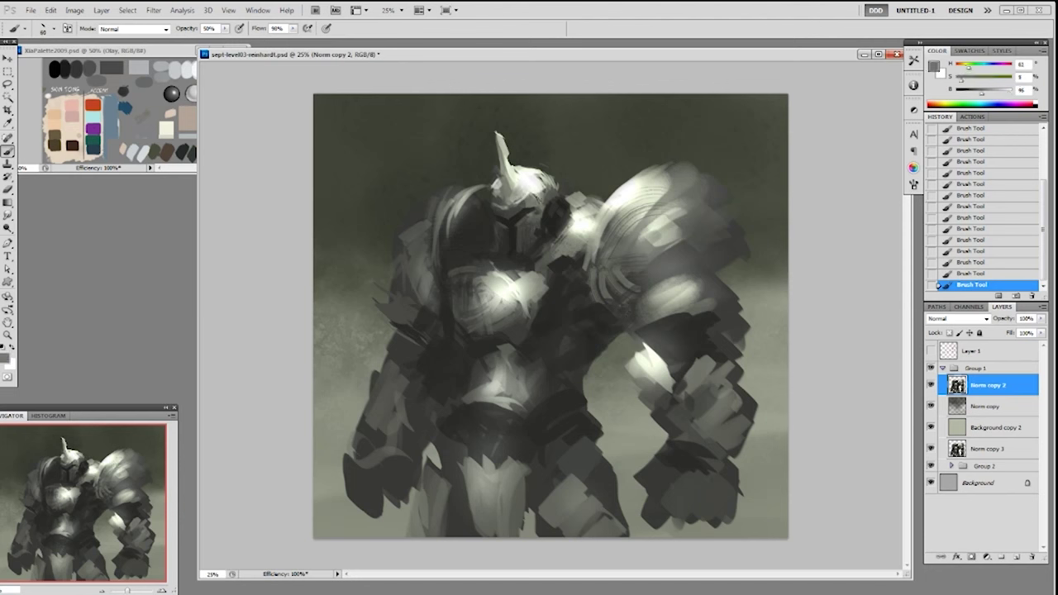
alt+click(533, 183)
alt+click(543, 186)
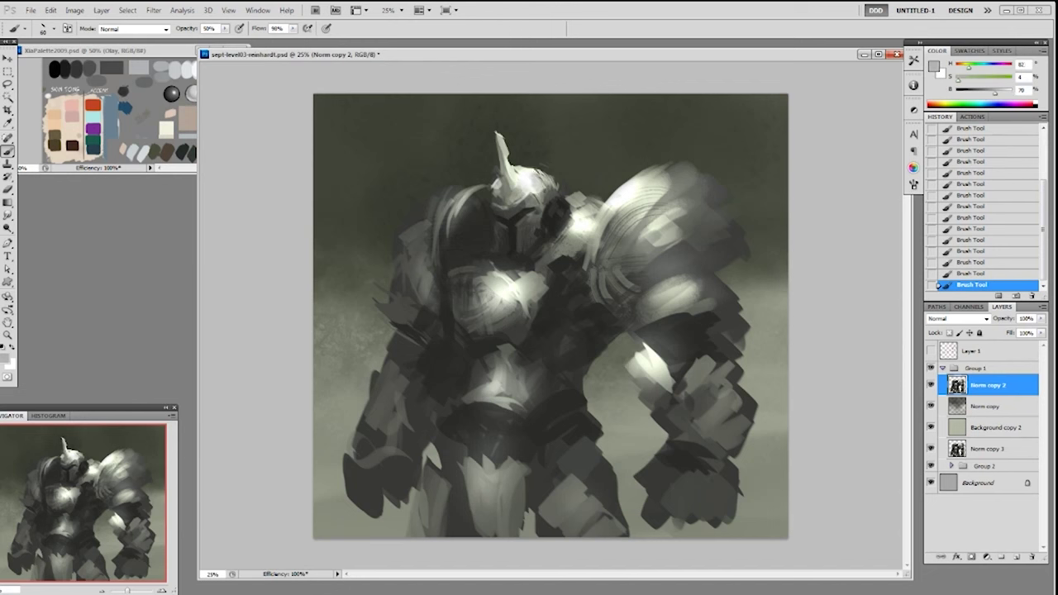
alt+click(536, 175)
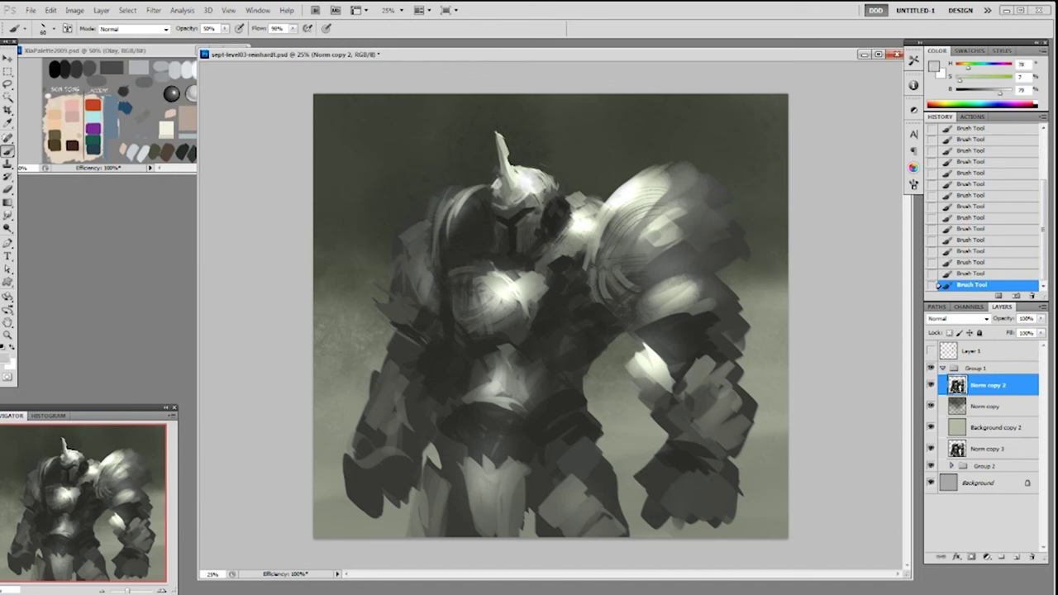
alt+click(539, 179)
Shade the rear and lower part of the dome with the round 86 px brush and sampled greys.
right_click(547, 184)
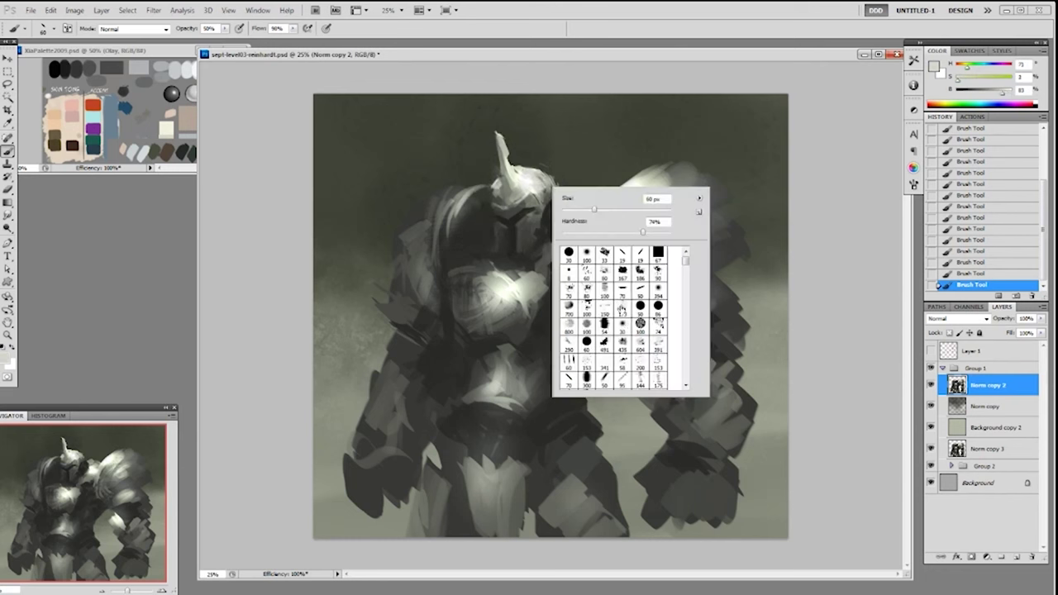
click(658, 305)
click(836, 148)
alt+click(555, 194)
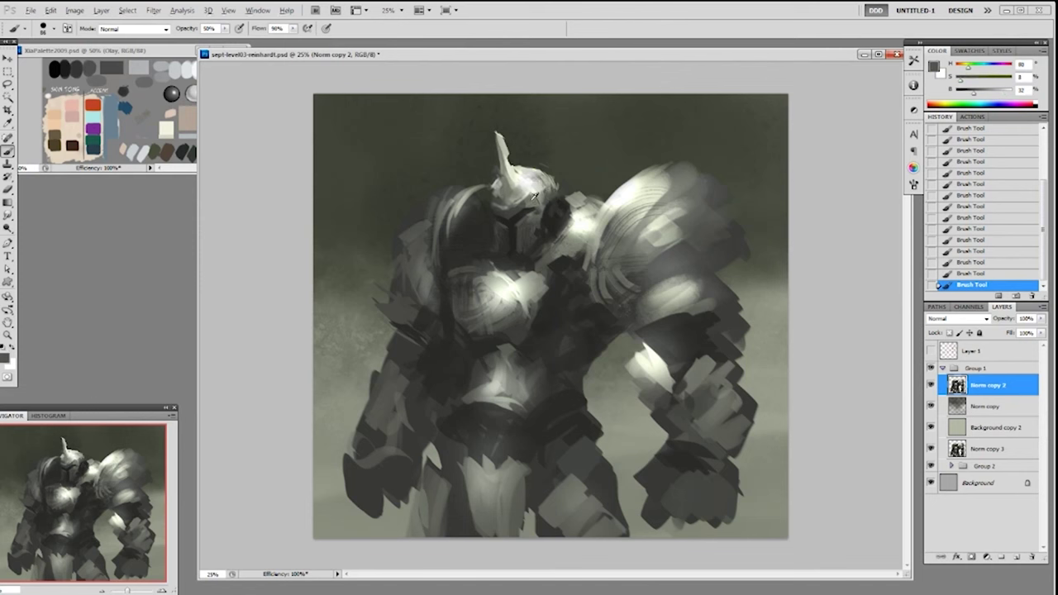
alt+click(533, 199)
Switch to another brush tip at 80% opacity and deepen the visor slit with dark greys sampled from it.
right_click(537, 204)
double_click(624, 274)
key(8)
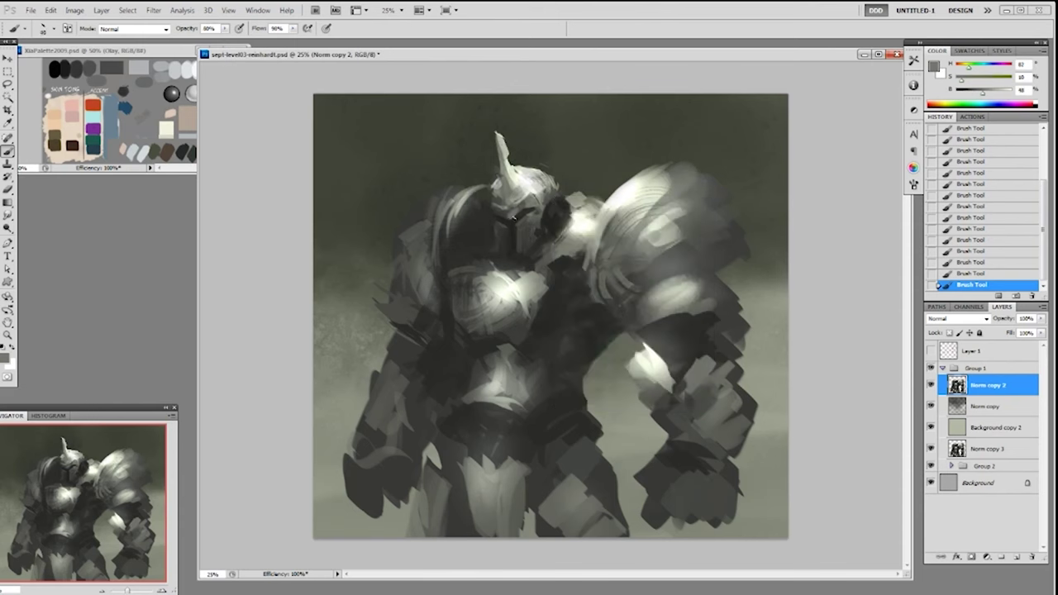
alt+click(515, 216)
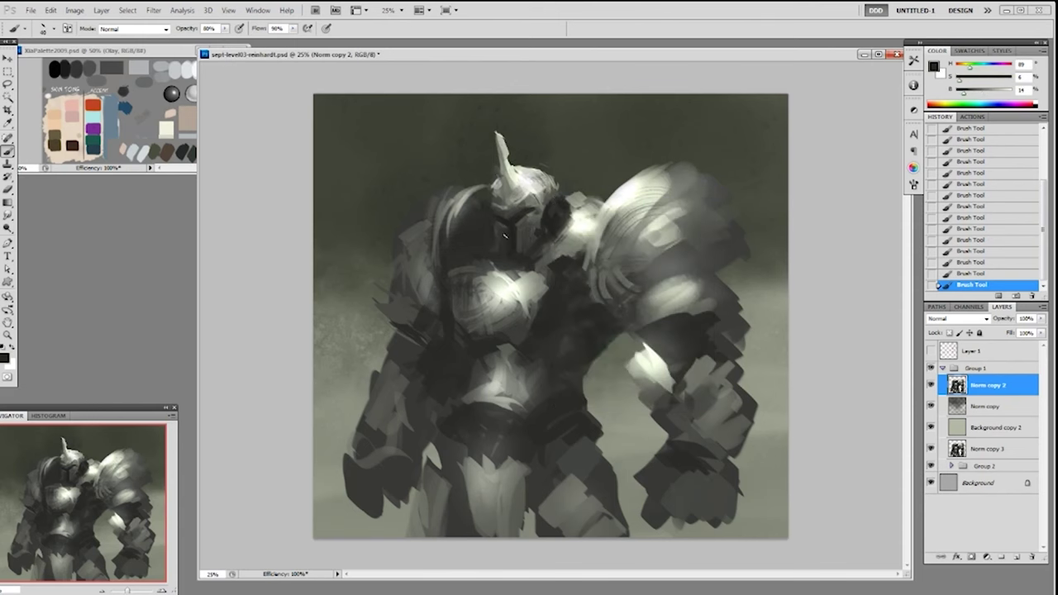
alt+click(518, 229)
alt+click(515, 215)
Sharpen the brow edge above the visor with greys sampled from the brow and the slit.
alt+click(524, 210)
alt+click(534, 199)
alt+click(515, 212)
alt+click(514, 220)
alt+click(533, 208)
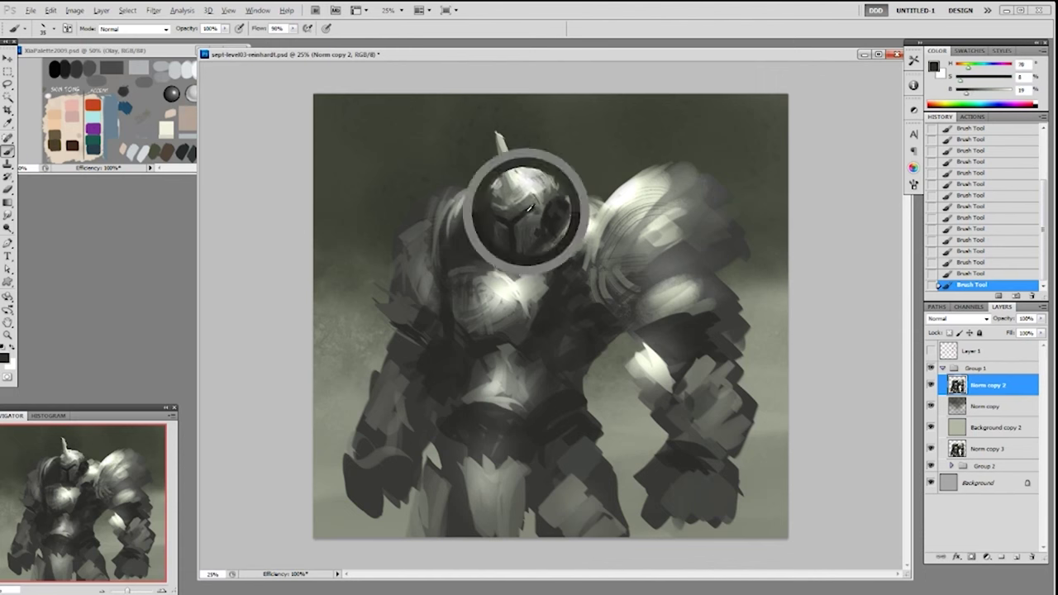
Define the upper edge of the face plate below the brow with mid greys sampled there, at full opacity.
alt+click(541, 208)
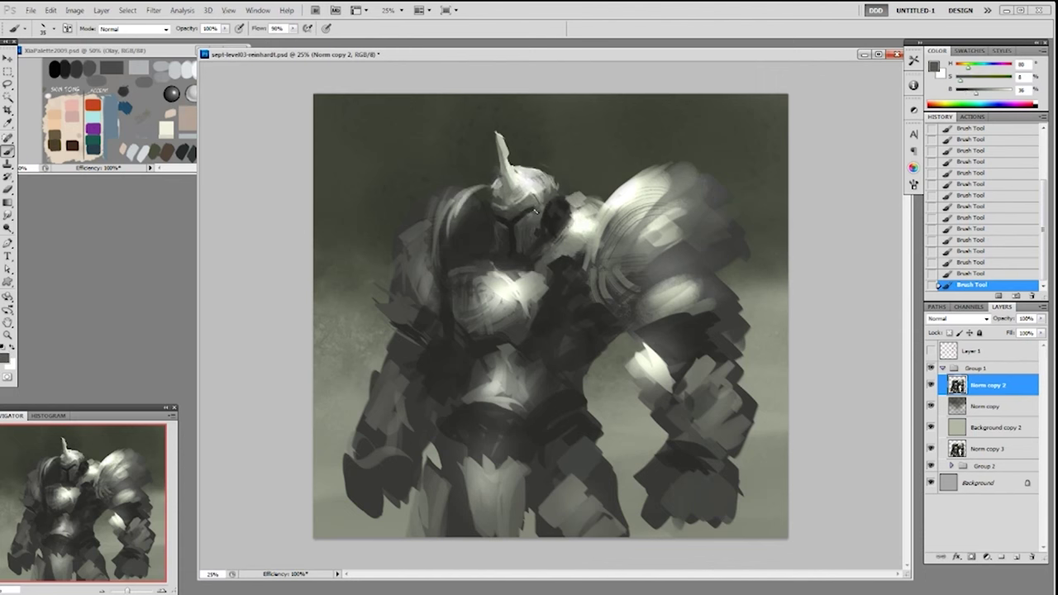
alt+click(539, 207)
alt+click(534, 202)
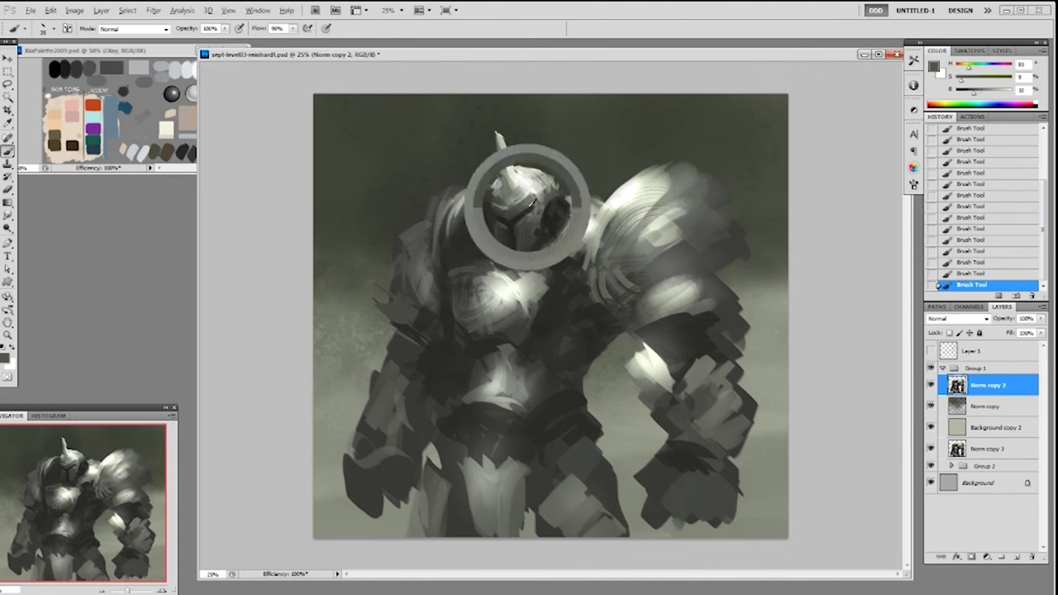
alt+click(534, 212)
alt+click(533, 216)
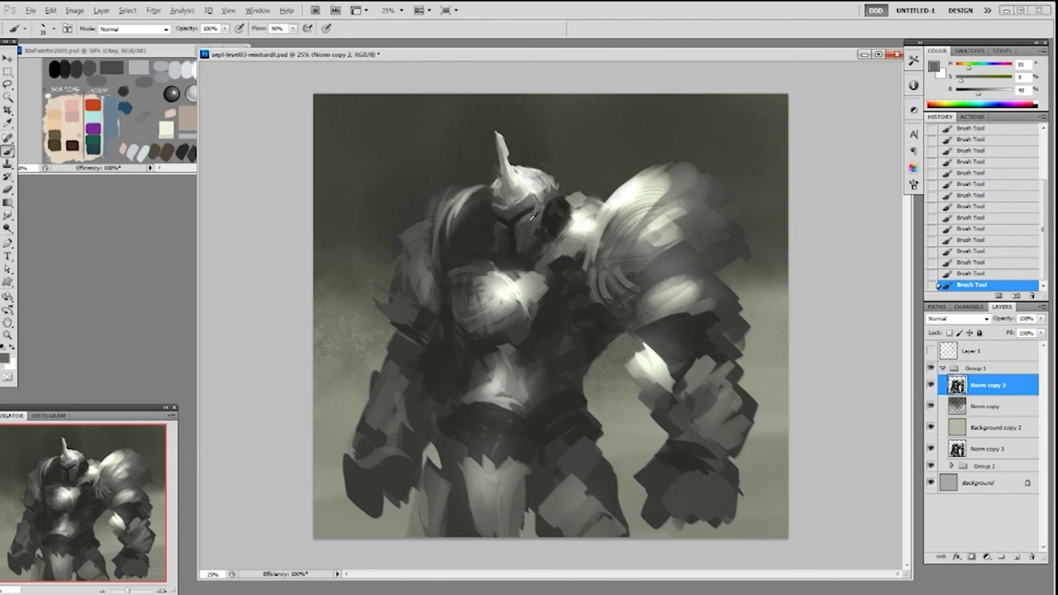
alt+click(533, 215)
Reshape the lower face plate and the helmet's cheek and rear side with sampled dark greys.
alt+click(517, 248)
alt+click(508, 231)
alt+click(533, 253)
alt+click(544, 225)
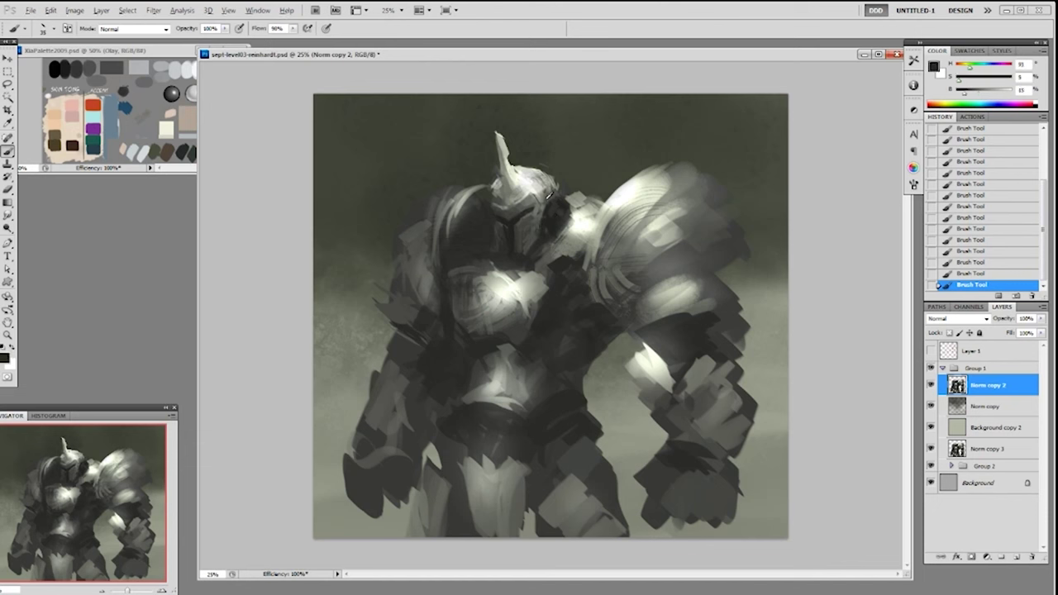
alt+click(552, 192)
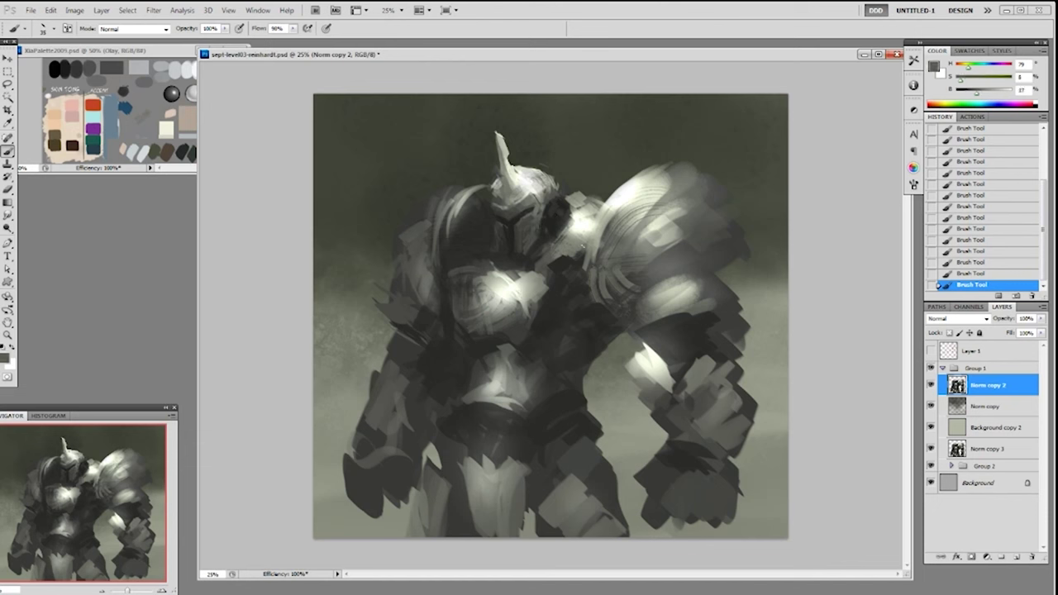
Paint the collar between the helmet and the large shoulder with light tones sampled from that area.
alt+click(541, 254)
alt+click(577, 221)
alt+click(579, 222)
alt+click(562, 236)
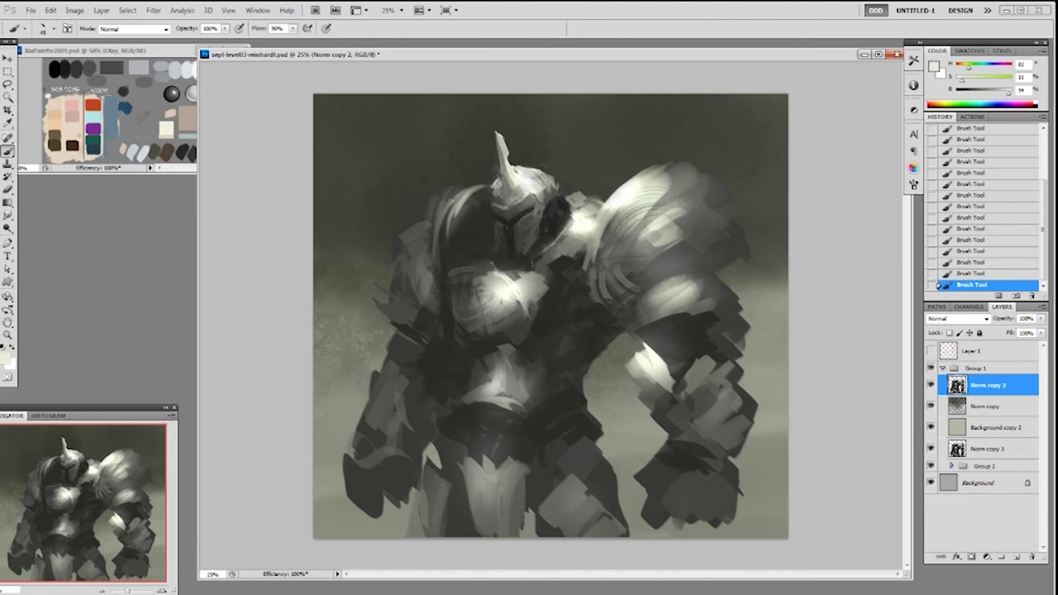
drag(565, 202, 570, 203)
alt+click(582, 192)
alt+click(582, 213)
Soften the collar's upper edge with the textured round 100 px brush at 30% opacity and greys sampled there.
right_click(597, 202)
click(685, 342)
click(799, 188)
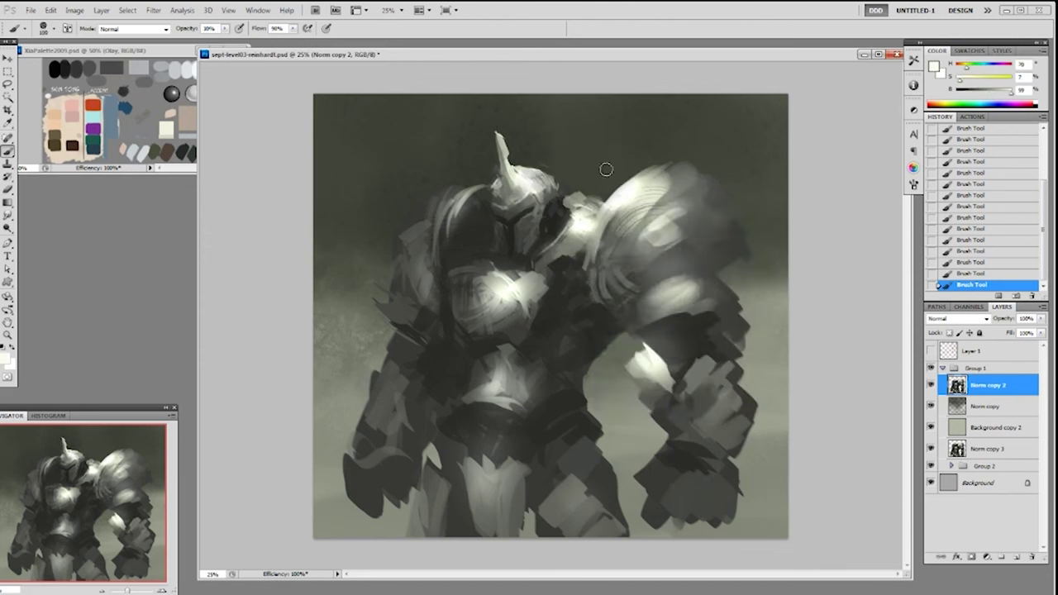
key(3)
alt+click(586, 198)
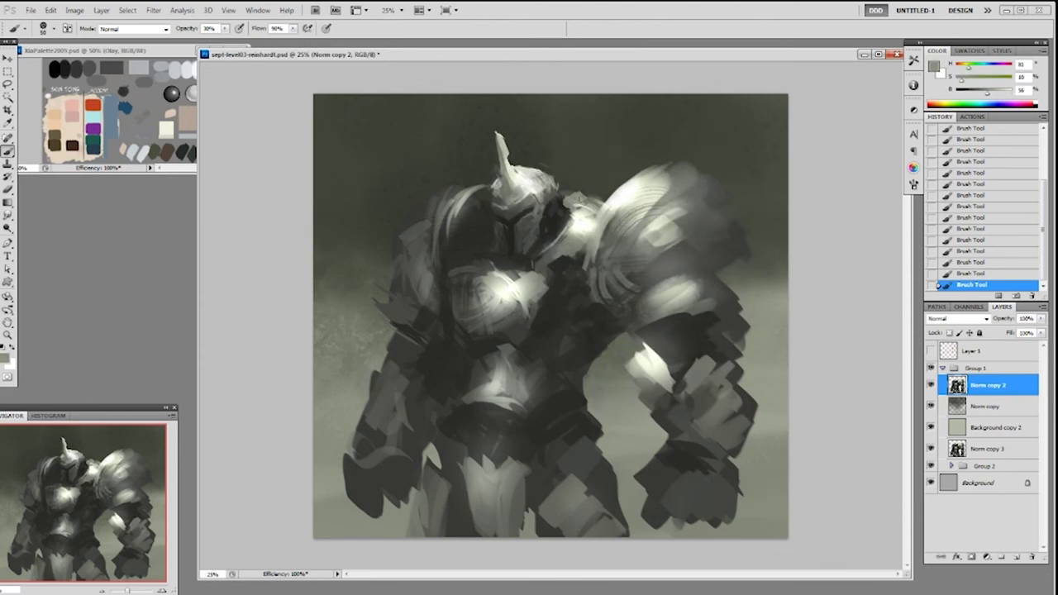
mouse_move(575, 198)
mouse_down()
mouse_move(590, 210)
mouse_move(595, 201)
mouse_up()
alt+click(586, 215)
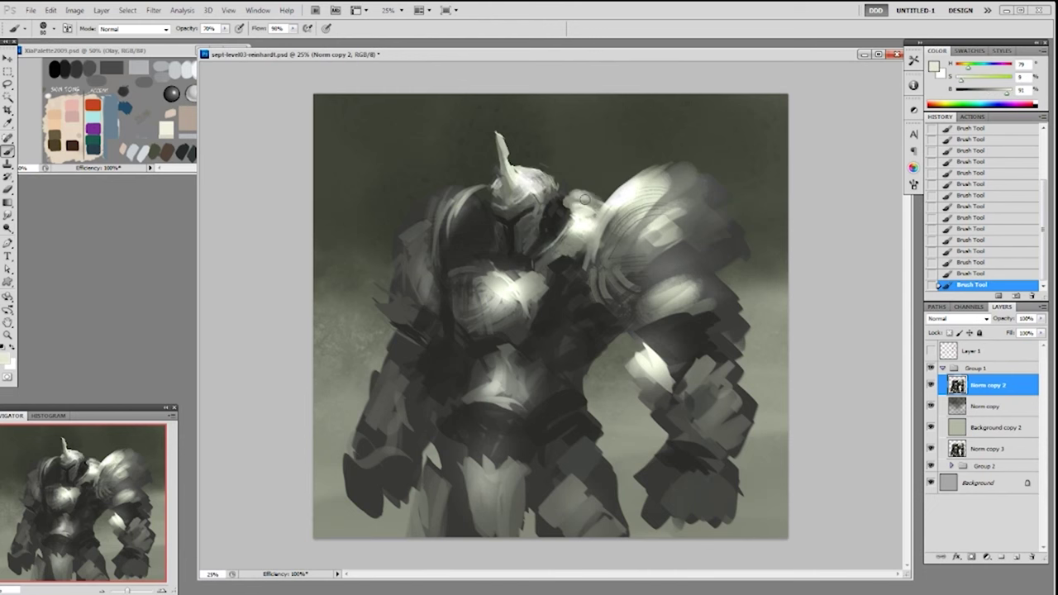
Undo the last collar stroke and darken the collar beside the helmet with a sampled near-black at 50% opacity.
key(ctrl+z)
alt+click(564, 201)
key(5)
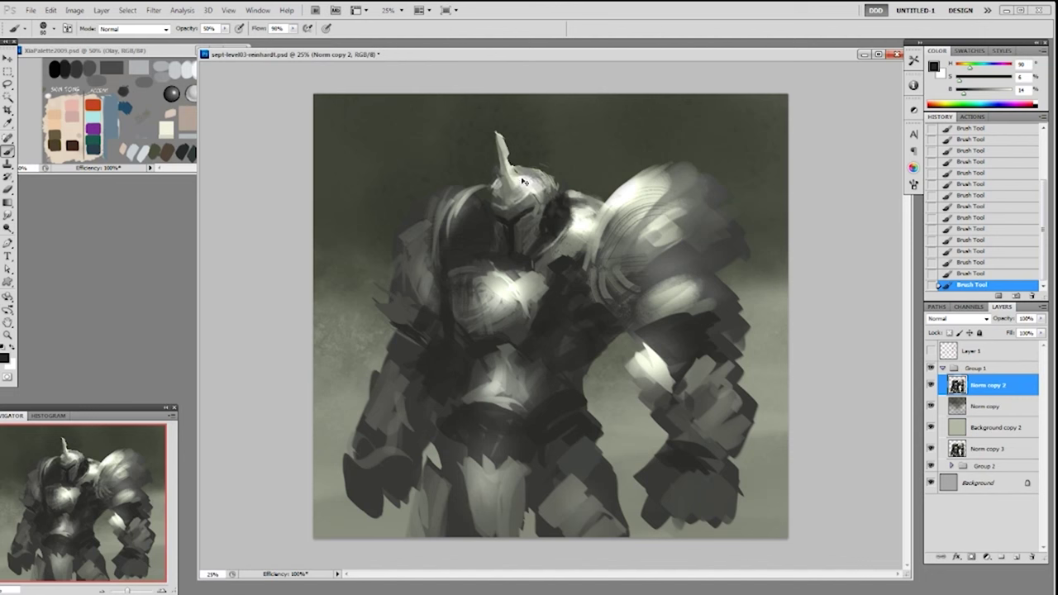
Blend the helmet's front edge below the horn at 30% opacity with greys sampled there.
key(3)
alt+click(496, 194)
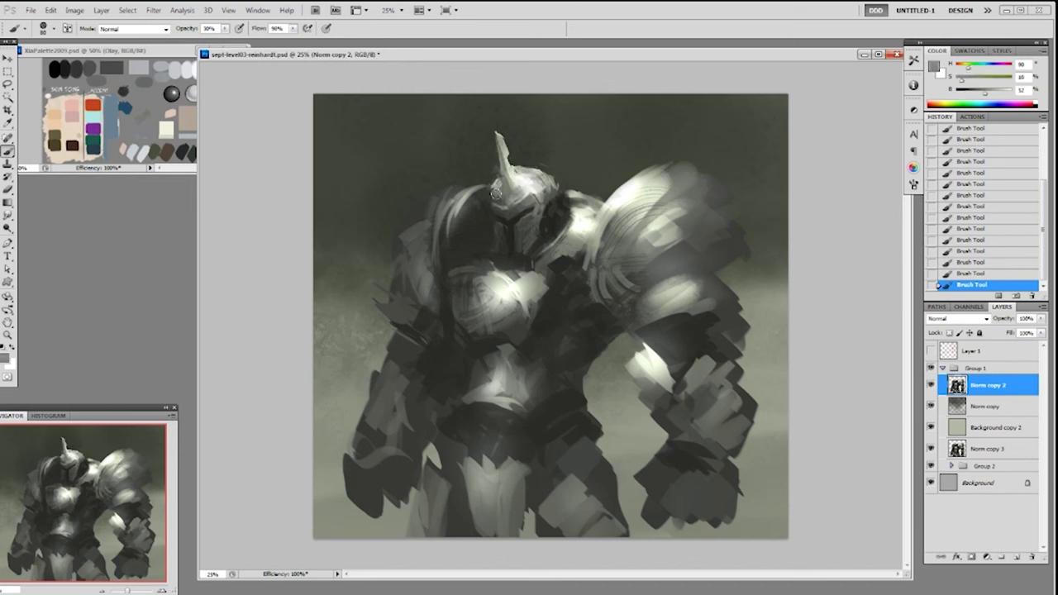
alt+click(491, 194)
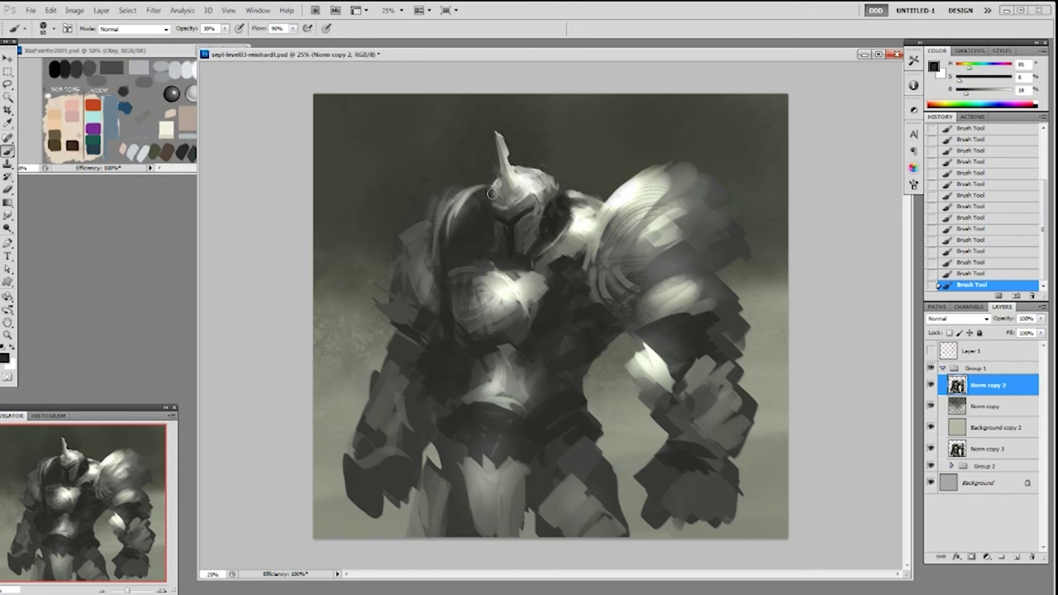
alt+click(489, 207)
Sharpen the helmet's brow above the visor with the angled 19 px brush at 100% opacity and sampled greys.
right_click(496, 215)
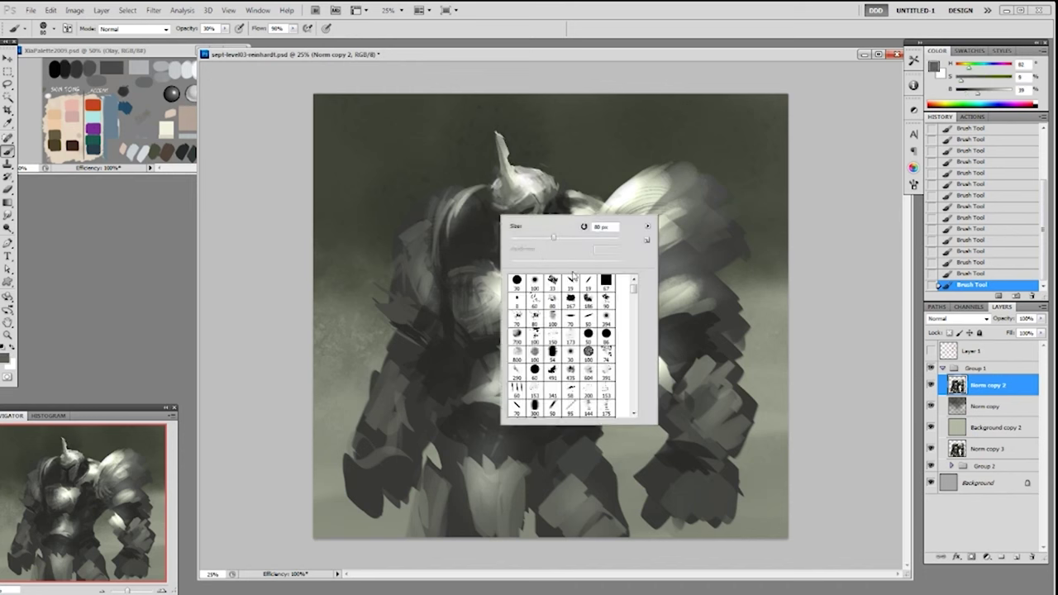
double_click(570, 281)
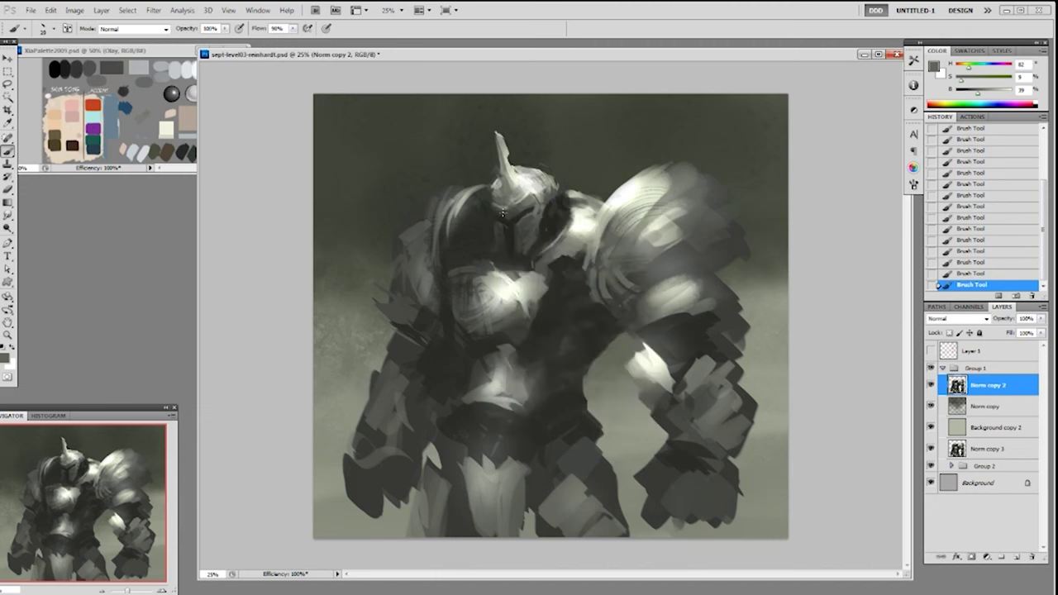
alt+click(497, 210)
drag(499, 209, 504, 201)
alt+click(492, 204)
alt+click(503, 197)
Refine the visor slit and face plate with darks and greys sampled from the helmet.
alt+click(504, 211)
alt+click(488, 187)
alt+click(530, 222)
alt+click(538, 217)
alt+click(514, 247)
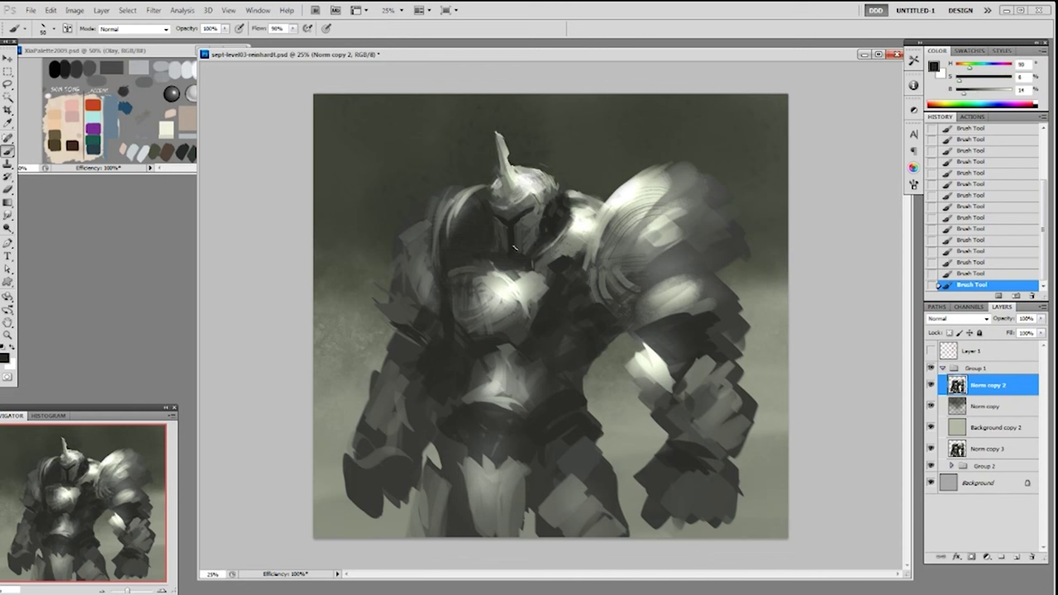
Paint the chest plate's upper rim below the helmet with a mid-grey sampled from the chest.
alt+click(529, 271)
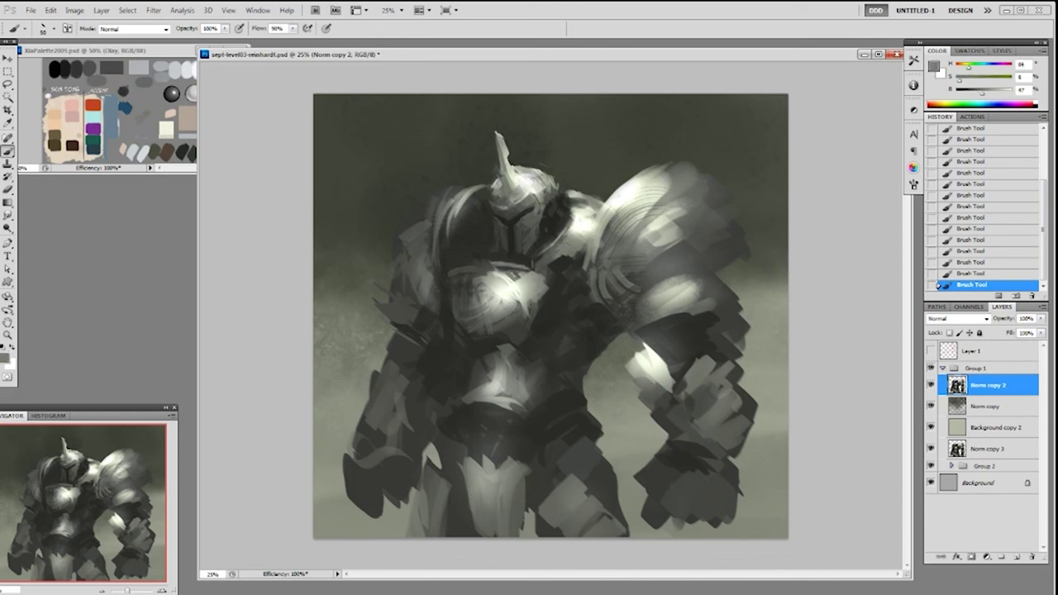
drag(502, 267, 528, 266)
alt+click(524, 272)
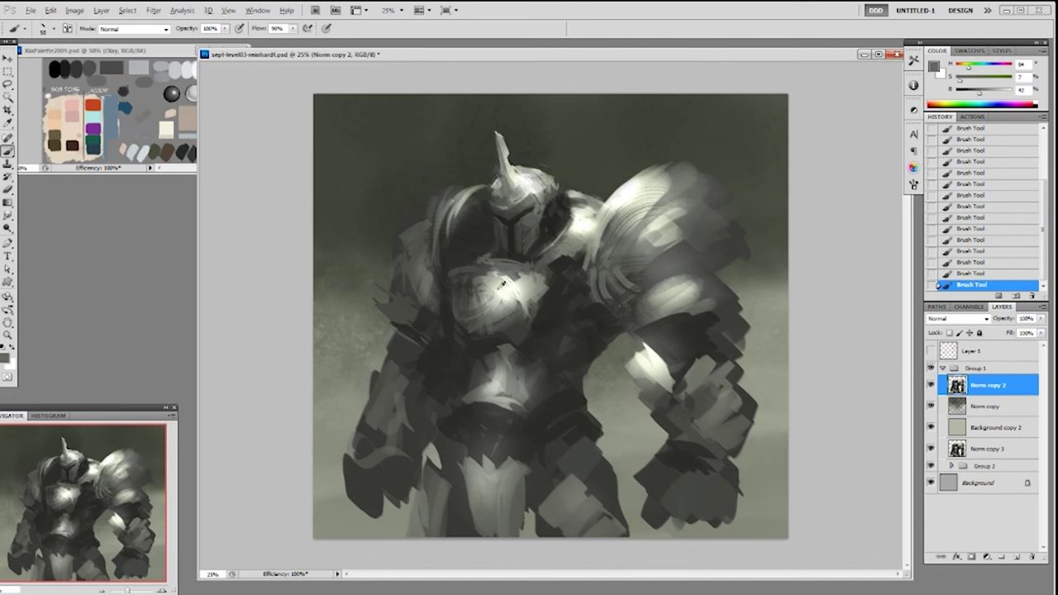
Block in a dark grey disc on the chest plate's shaded side with the hard round brush at 125 px.
alt+click(482, 268)
right_click(471, 303)
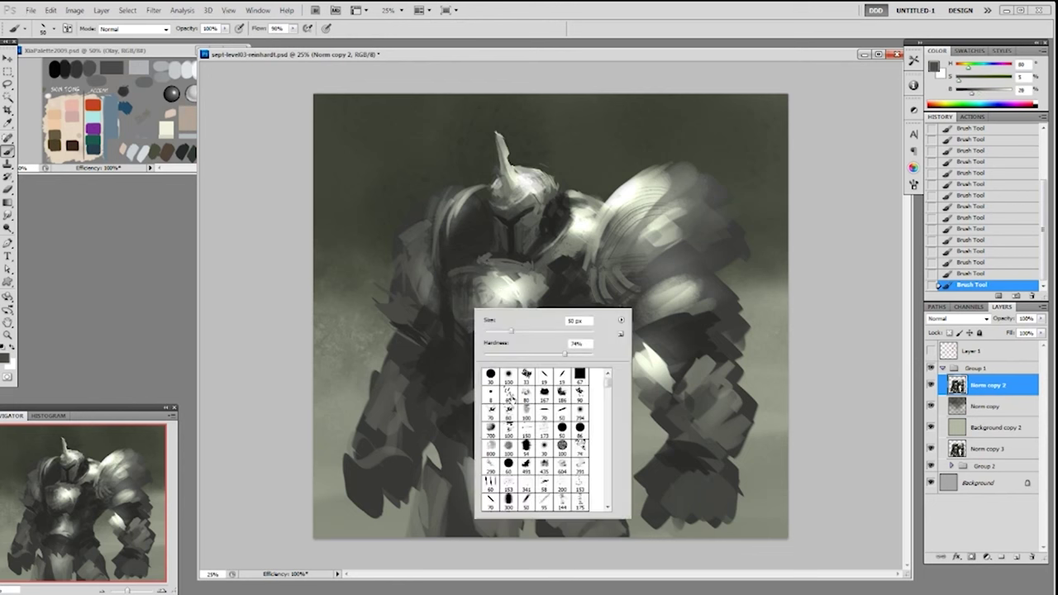
double_click(492, 376)
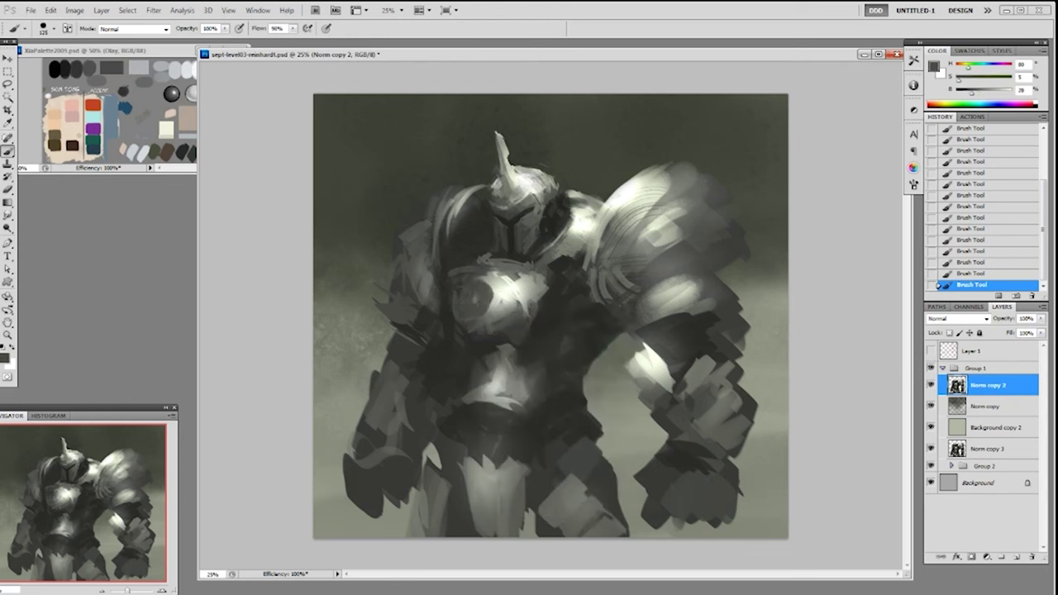
key(bracketright)
mouse_move(468, 279)
mouse_down()
mouse_move(475, 302)
mouse_move(482, 283)
mouse_up()
Rework the chest plate's lit upper area with a smaller brush at 50% opacity and light tones sampled there.
alt+click(493, 290)
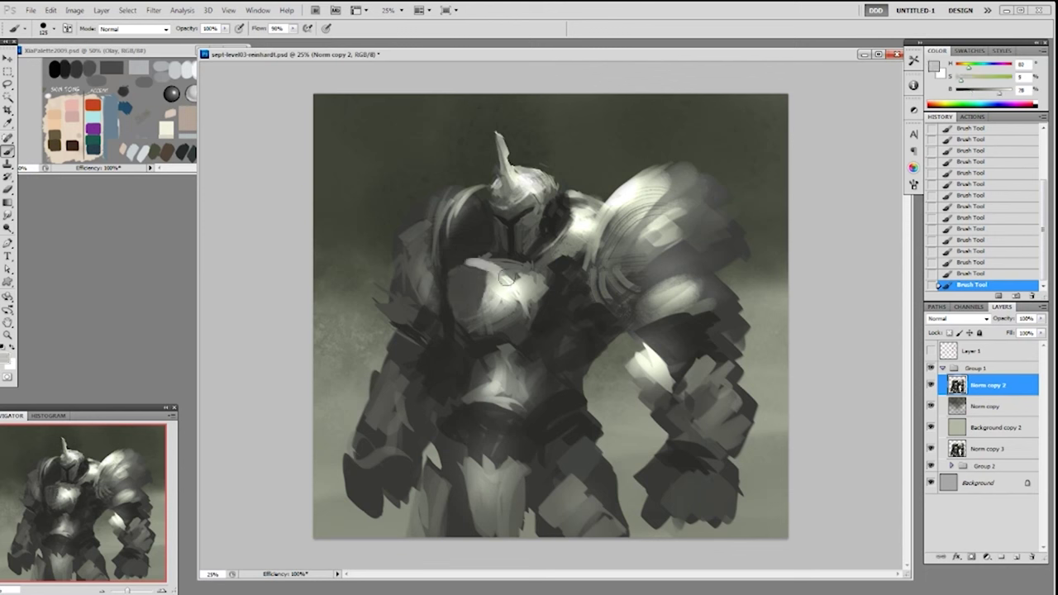
right_click(495, 288)
click(797, 341)
key(5)
key(bracketleft)
key(bracketleft)
key(bracketleft)
mouse_move(494, 278)
mouse_down()
mouse_move(473, 265)
mouse_move(491, 274)
mouse_move(524, 266)
mouse_up()
alt+click(511, 265)
alt+click(508, 281)
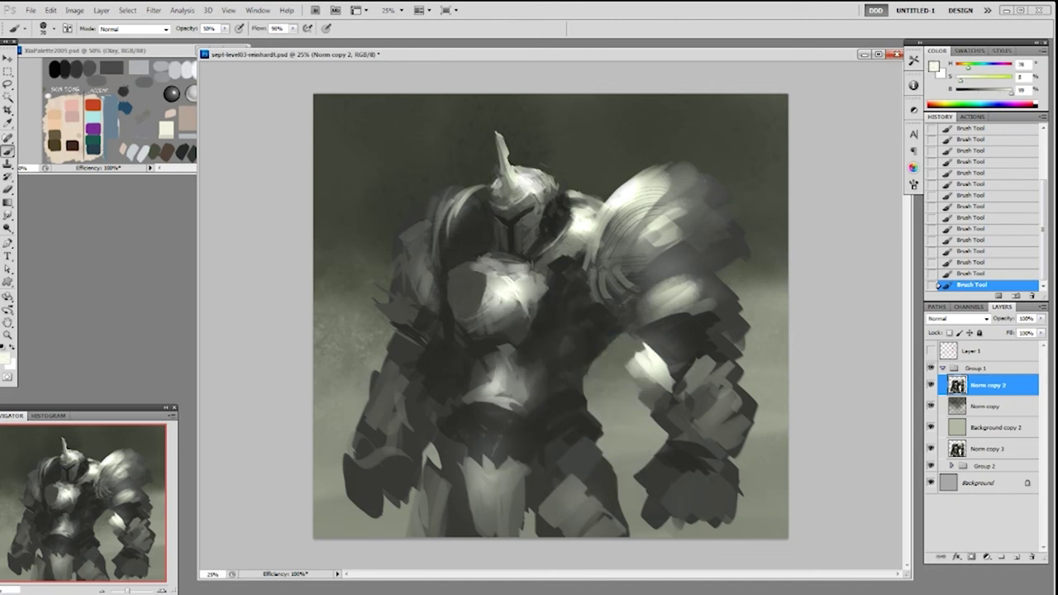
Shade the chest plate's lower half and soften its surface with sampled dark greys at 50% opacity.
alt+click(521, 317)
drag(506, 307, 487, 306)
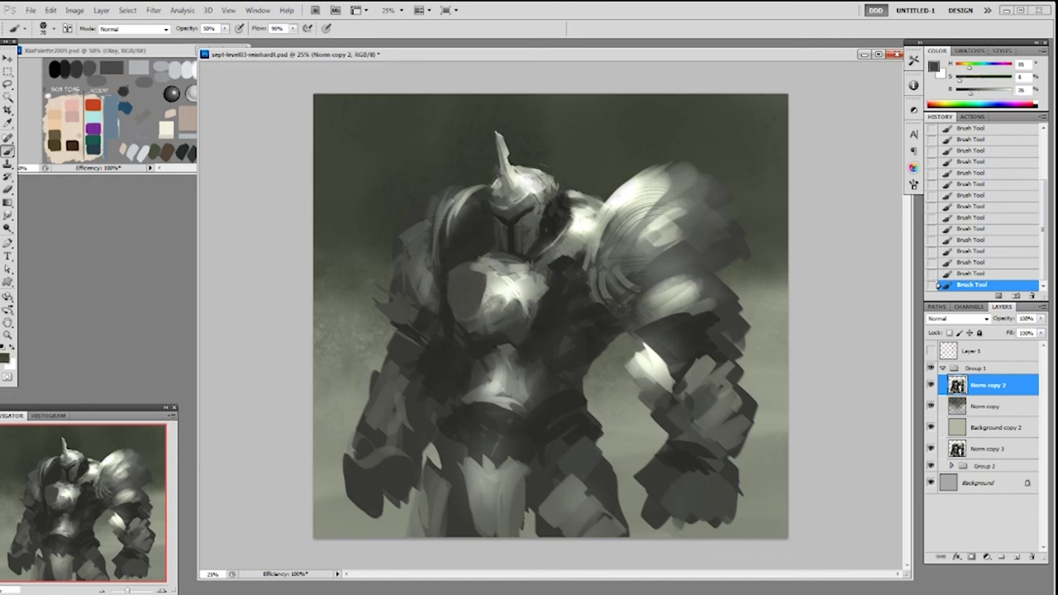
alt+click(490, 318)
alt+click(479, 322)
right_click(561, 257)
double_click(571, 362)
alt+click(497, 270)
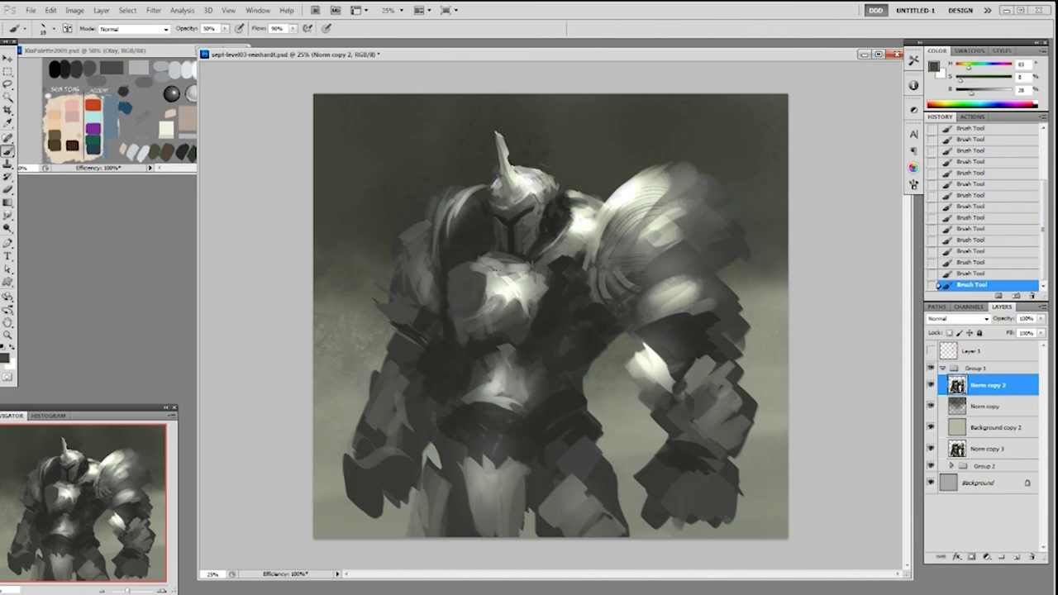
Paint a near-black ring around the chest disc with the hard round brush at 100% opacity.
right_click(474, 290)
double_click(493, 358)
alt+click(496, 244)
mouse_move(484, 269)
mouse_down()
mouse_move(488, 286)
mouse_move(460, 310)
mouse_move(488, 296)
mouse_move(462, 308)
mouse_up()
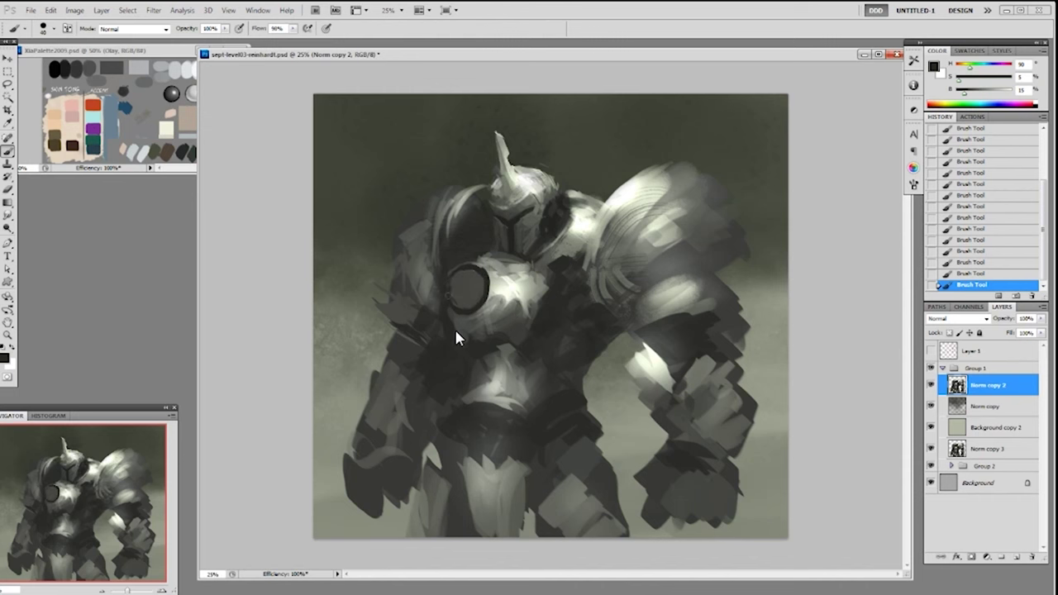
Darken the gap between the lower face plate and the chest plate with tones sampled there.
alt+click(486, 260)
alt+click(514, 246)
alt+click(494, 241)
Paint a grey plane on the inner collar in front of the face plate with the angled 19 px brush.
right_click(491, 243)
click(559, 329)
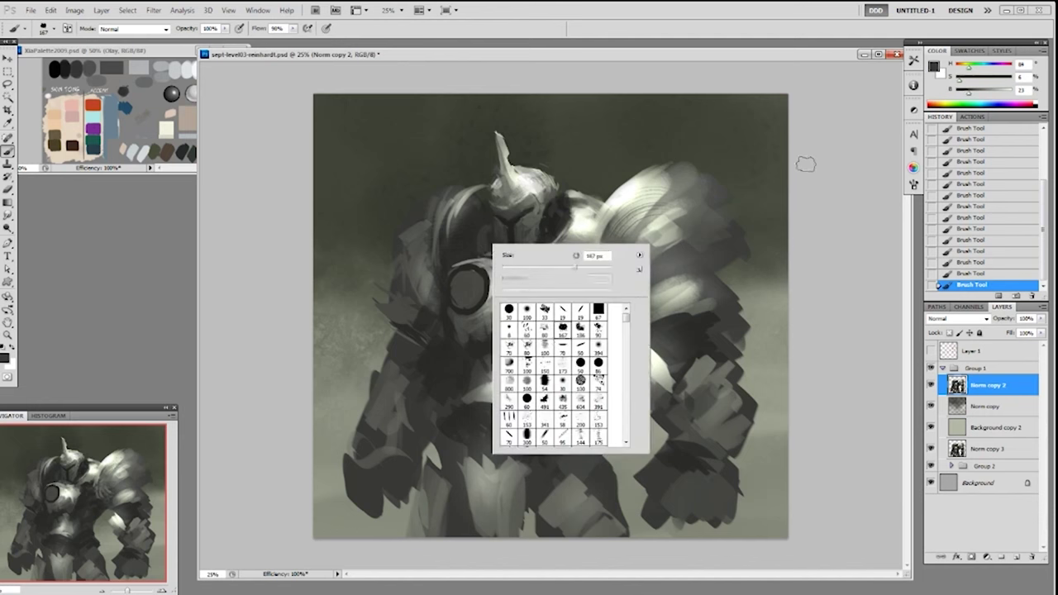
click(807, 164)
right_click(632, 279)
double_click(702, 343)
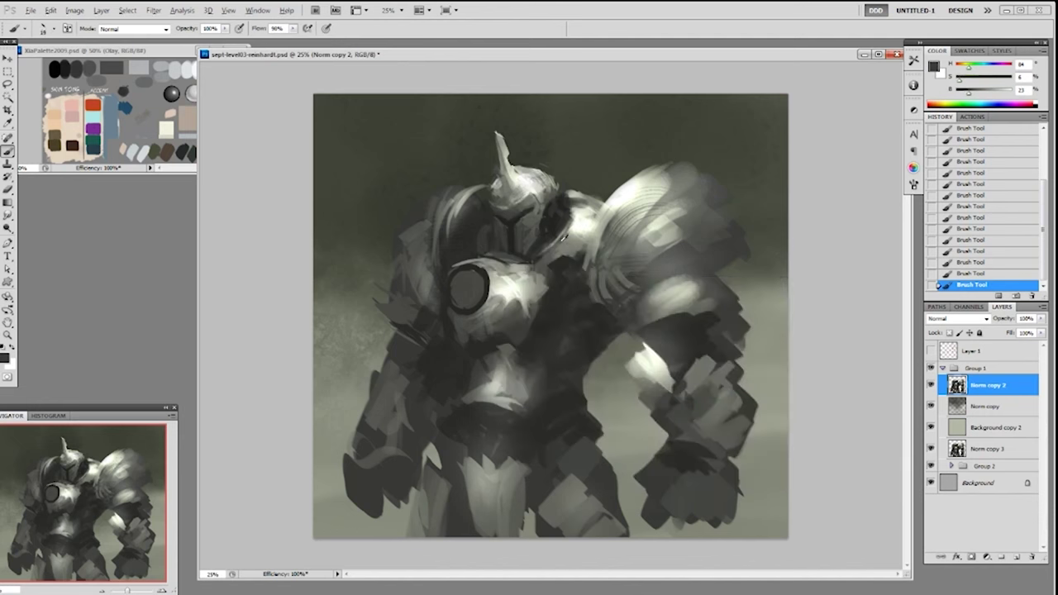
alt+click(563, 238)
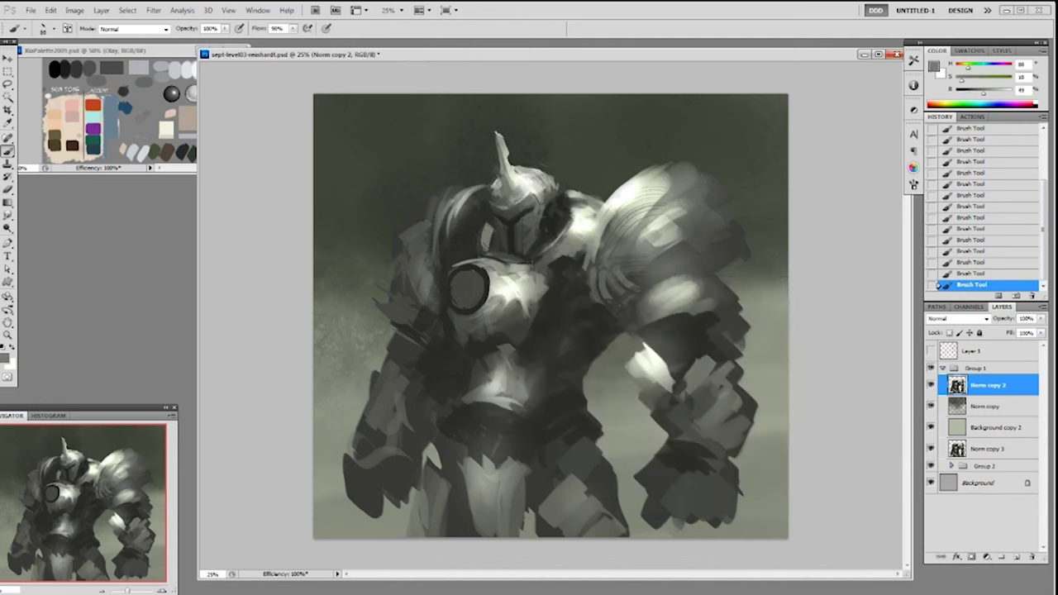
mouse_move(475, 248)
mouse_down()
mouse_move(479, 225)
mouse_move(466, 255)
mouse_up()
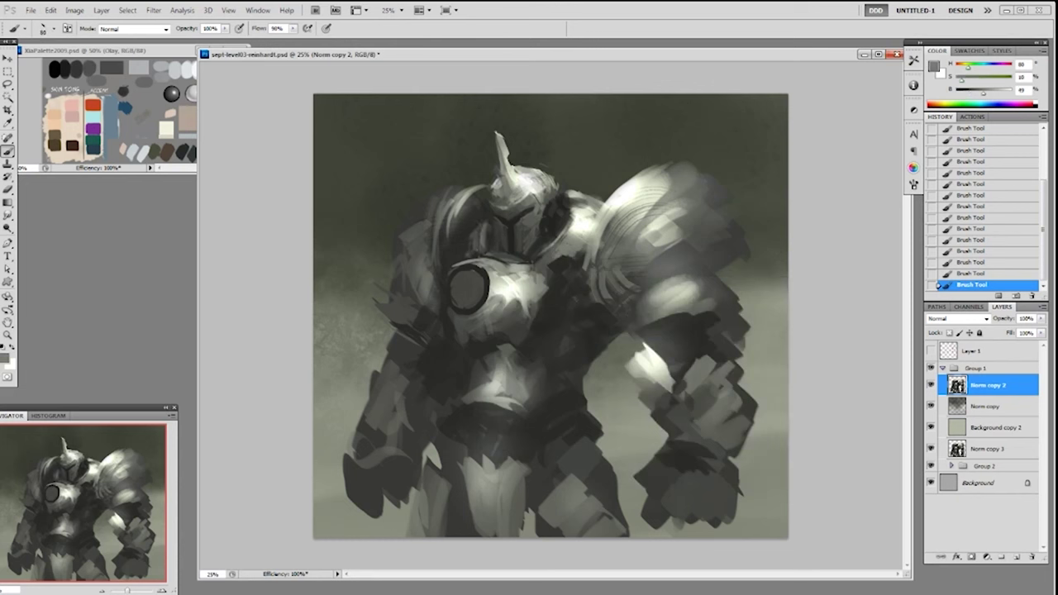
Reshape the collar rim beside the smaller shoulder with greys and darks sampled along its edge.
alt+click(461, 246)
drag(459, 240, 451, 219)
alt+click(471, 209)
alt+click(458, 207)
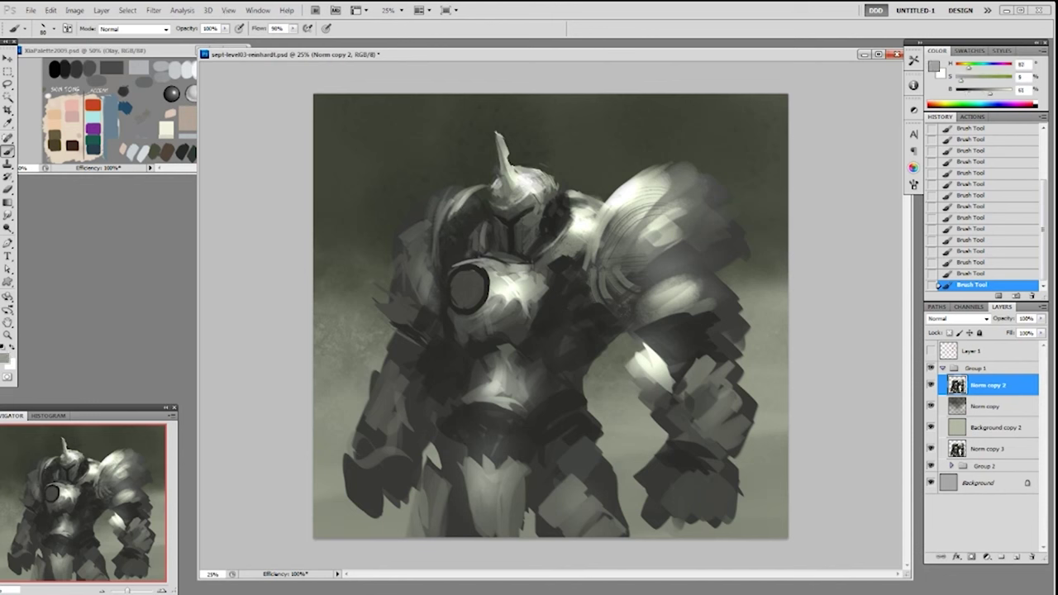
alt+click(436, 215)
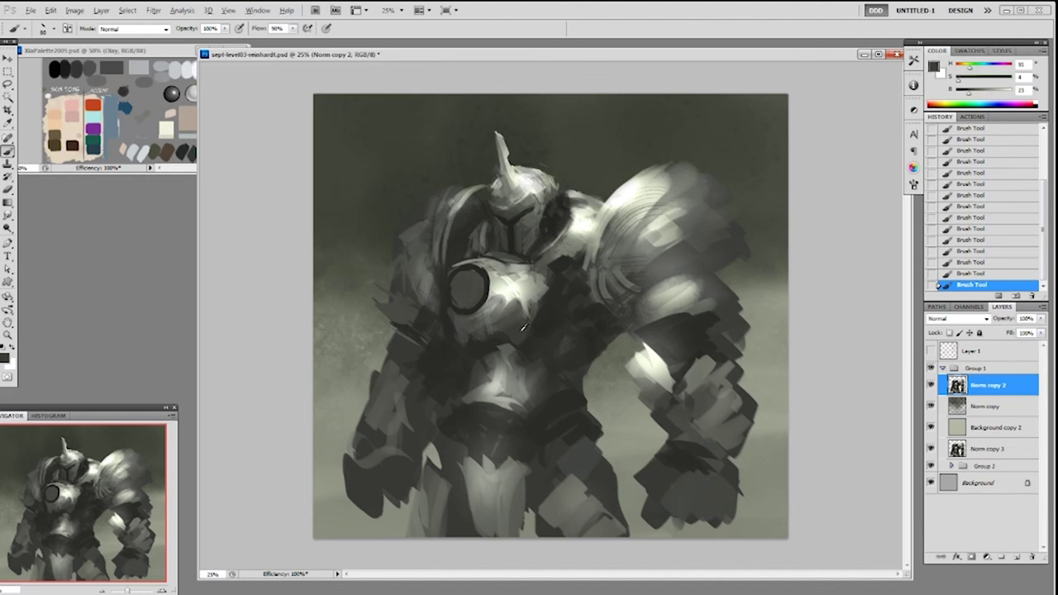
Define the chest plate's lower edge with mid and dark greys sampled around it.
alt+click(494, 342)
alt+click(504, 309)
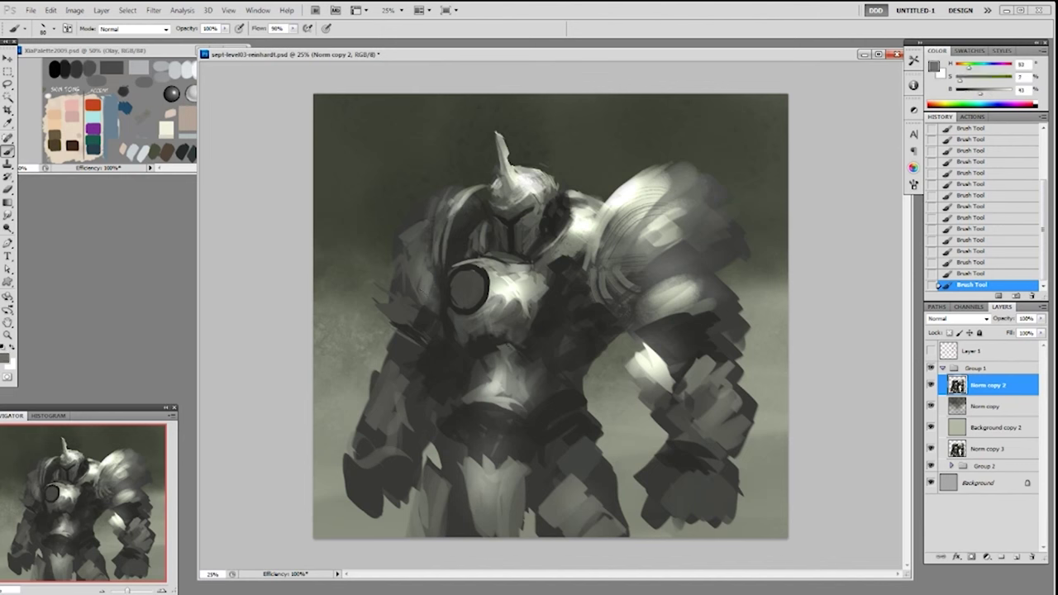
mouse_move(495, 325)
mouse_down()
mouse_move(508, 335)
mouse_move(456, 334)
mouse_move(480, 341)
mouse_up()
alt+click(521, 345)
alt+click(473, 326)
alt+click(459, 340)
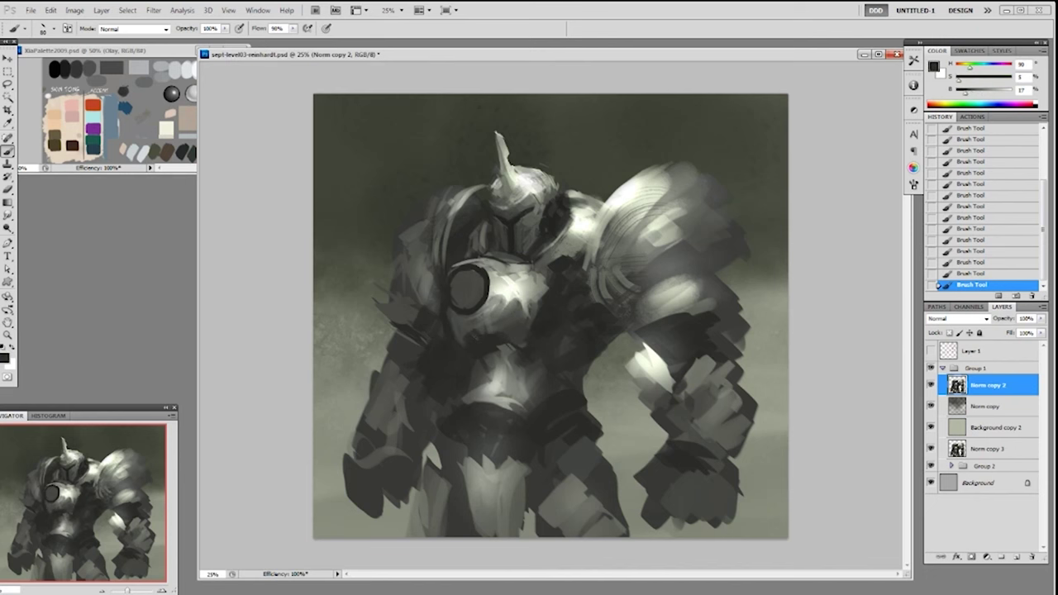
Paint a separate armour band across the upper belly with sampled greys, undoing the stroke across the belly plate.
alt+click(487, 347)
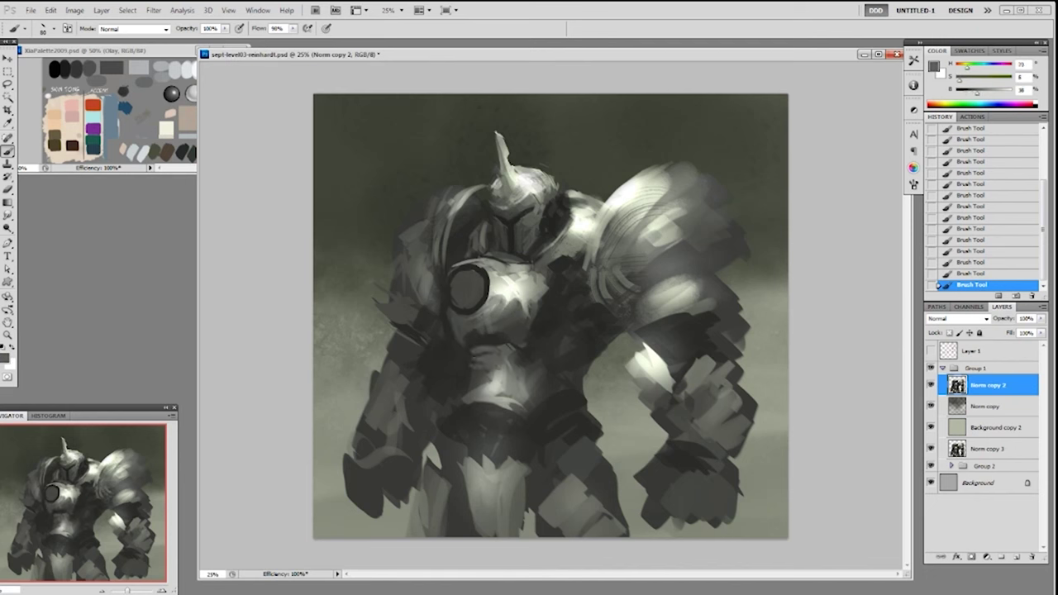
alt+click(489, 333)
drag(472, 367, 521, 373)
key(ctrl+z)
alt+click(516, 353)
alt+click(507, 388)
Model the belly plate below the band with light and dark greys sampled from it.
mouse_move(503, 354)
mouse_down()
mouse_move(518, 396)
mouse_move(486, 391)
mouse_up()
alt+click(501, 387)
alt+click(483, 377)
alt+click(474, 376)
alt+click(493, 371)
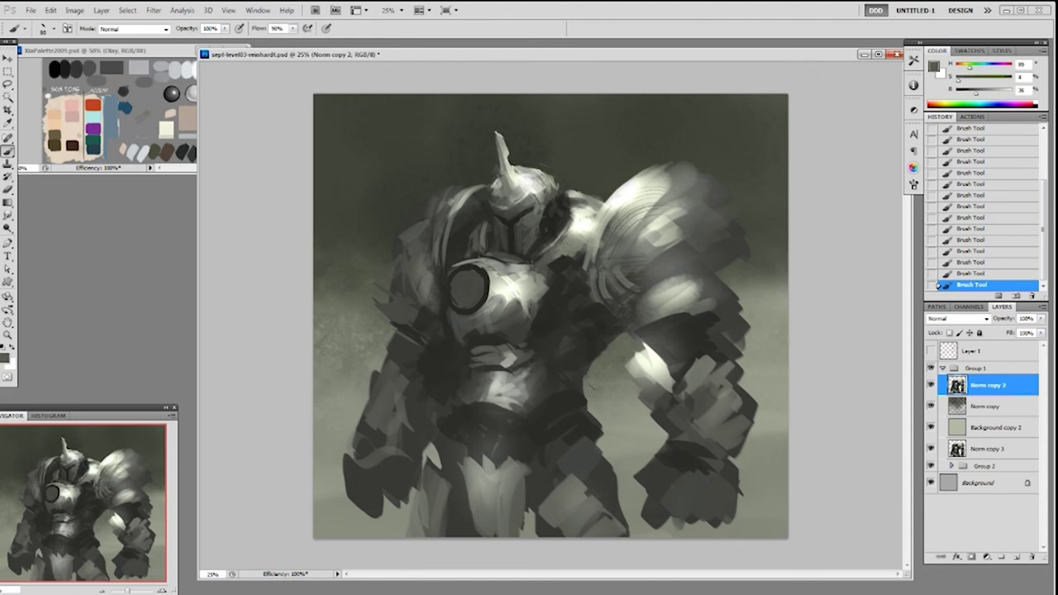
alt+click(504, 397)
Touch up the helmet's side and crown with greys sampled from the helmet.
alt+click(542, 213)
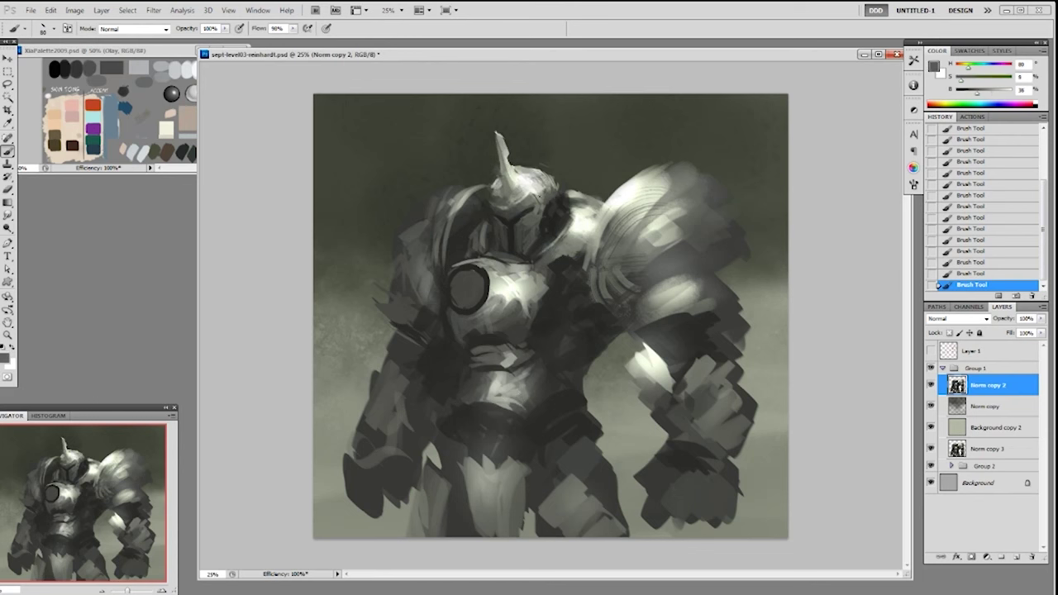
alt+click(542, 183)
alt+click(536, 197)
Rework the bright collar between the helmet and the large shoulder with sampled light and dark tones.
alt+click(587, 224)
drag(576, 203, 579, 220)
alt+click(572, 200)
Texture the collar beside the large shoulder using the enlarged thin 50 px brush preset and tones sampled there.
right_click(592, 213)
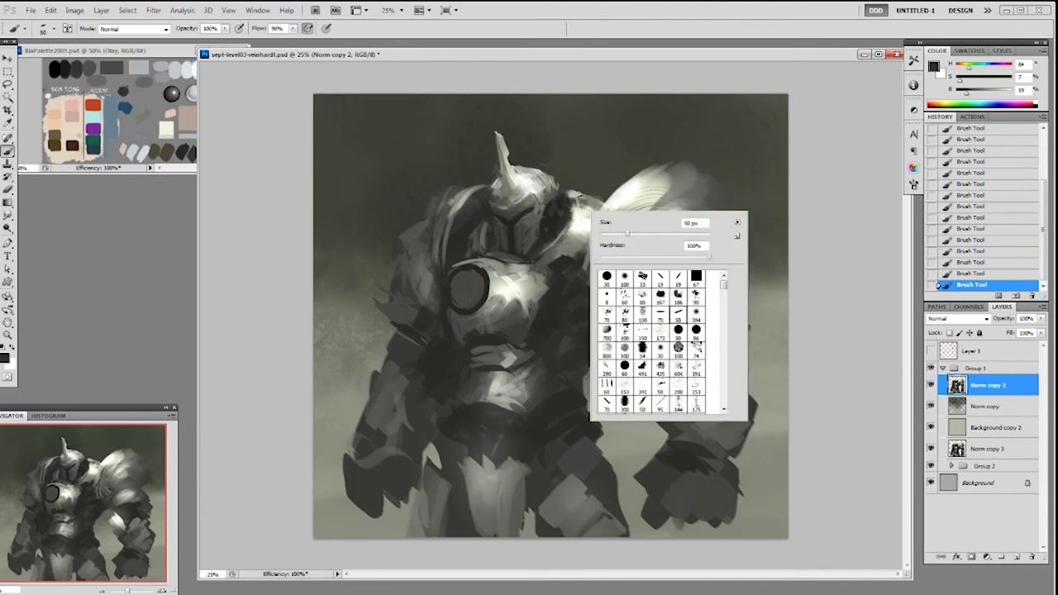
click(678, 312)
key(bracketright)
key(bracketright)
key(bracketright)
key(bracketright)
key(bracketright)
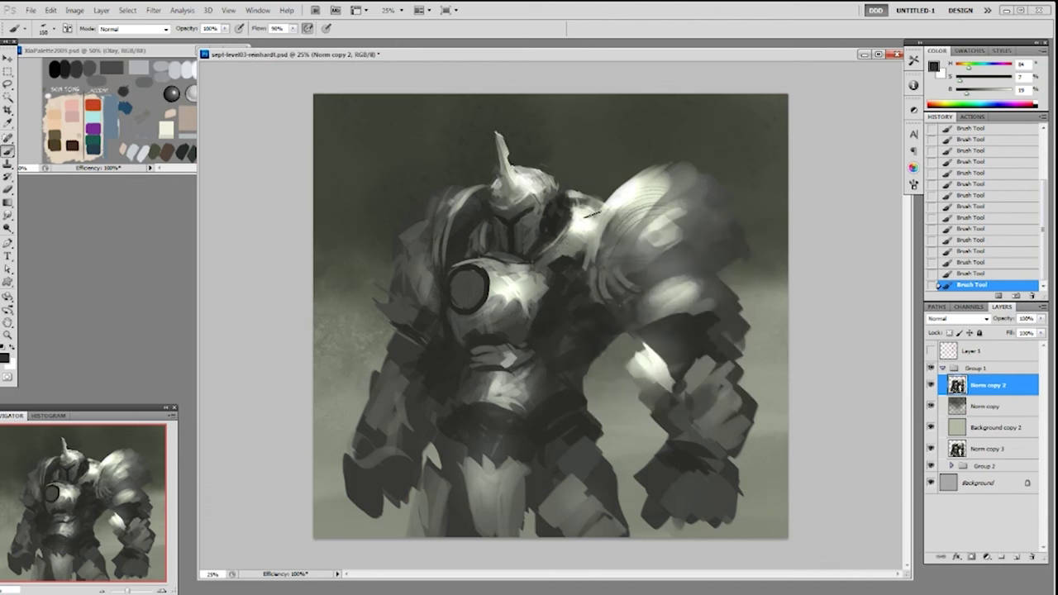
mouse_move(586, 206)
mouse_down()
mouse_move(601, 213)
mouse_move(594, 201)
mouse_up()
alt+click(588, 223)
alt+click(571, 204)
Add streaky highlights to the collar, chest and belly plates with sampled whites and a light grey.
alt+click(582, 221)
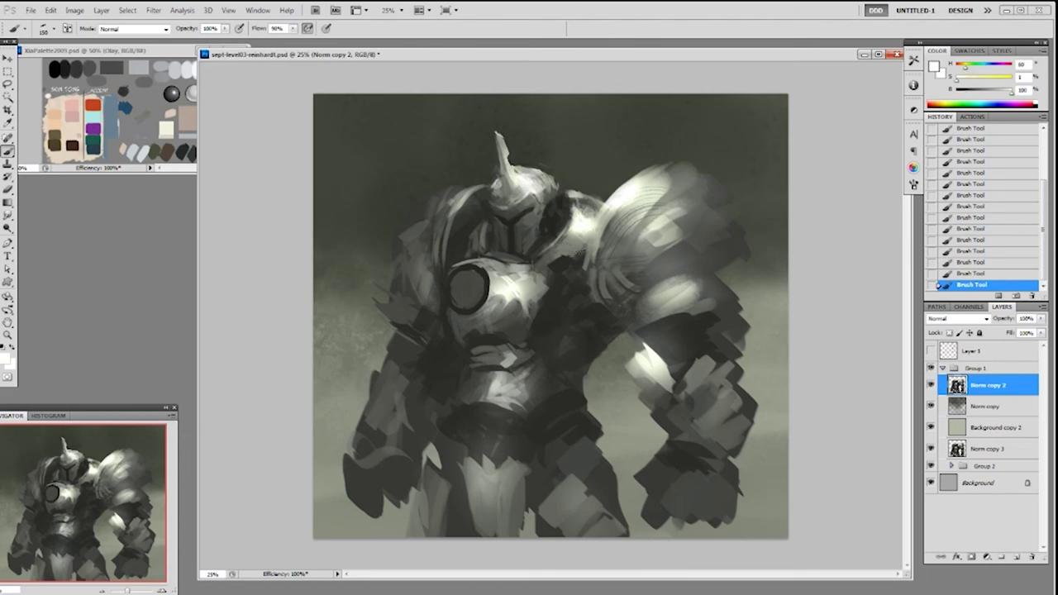
alt+click(576, 229)
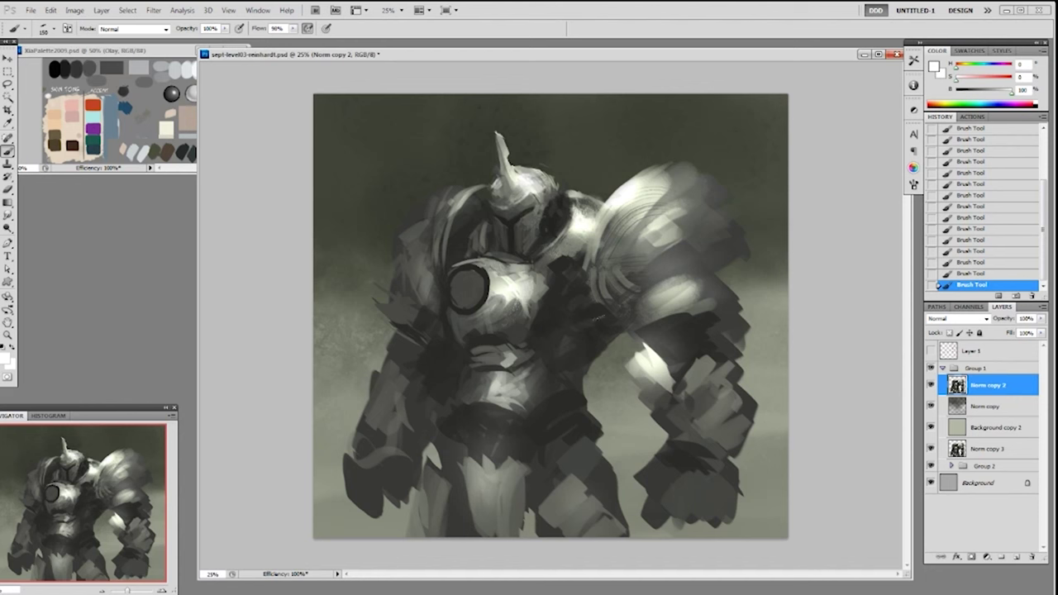
alt+click(505, 384)
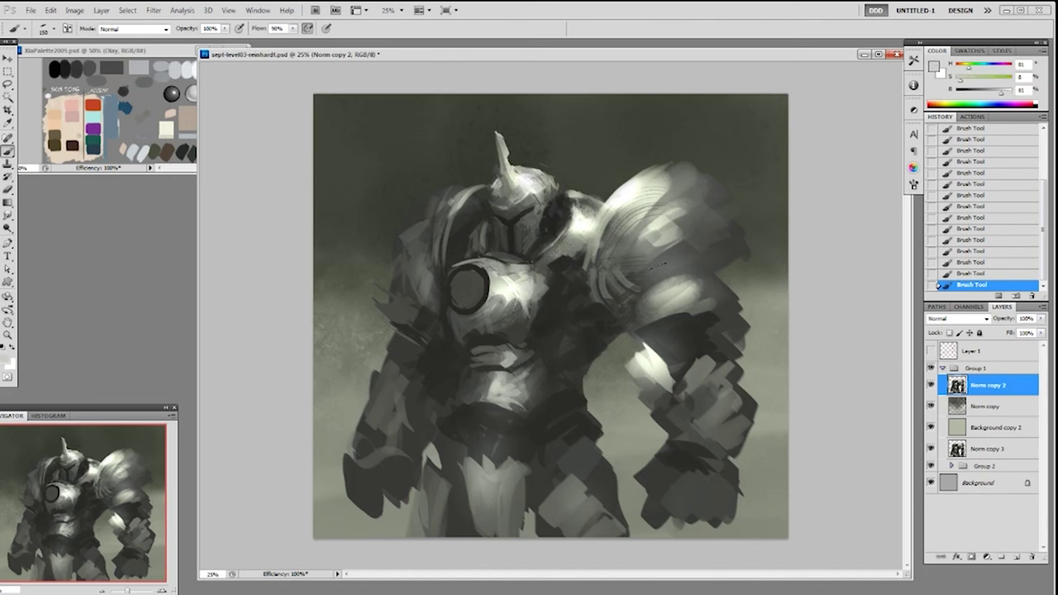
Draw near-black plate outlines across the large shoulder with the angled 19 px brush preset.
right_click(573, 339)
double_click(650, 412)
alt+click(562, 291)
drag(585, 272, 584, 281)
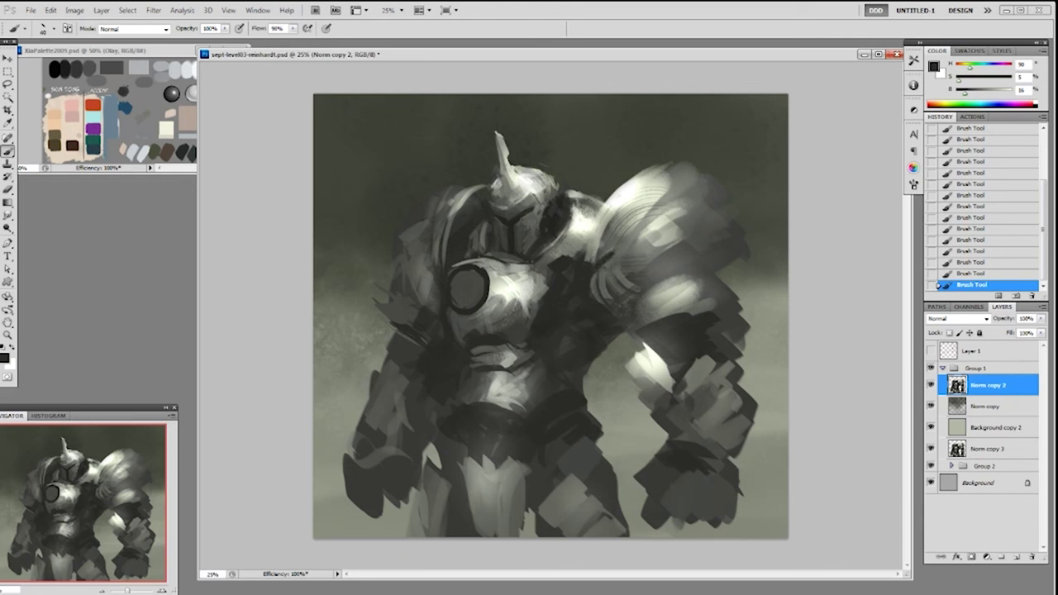
drag(623, 255, 695, 209)
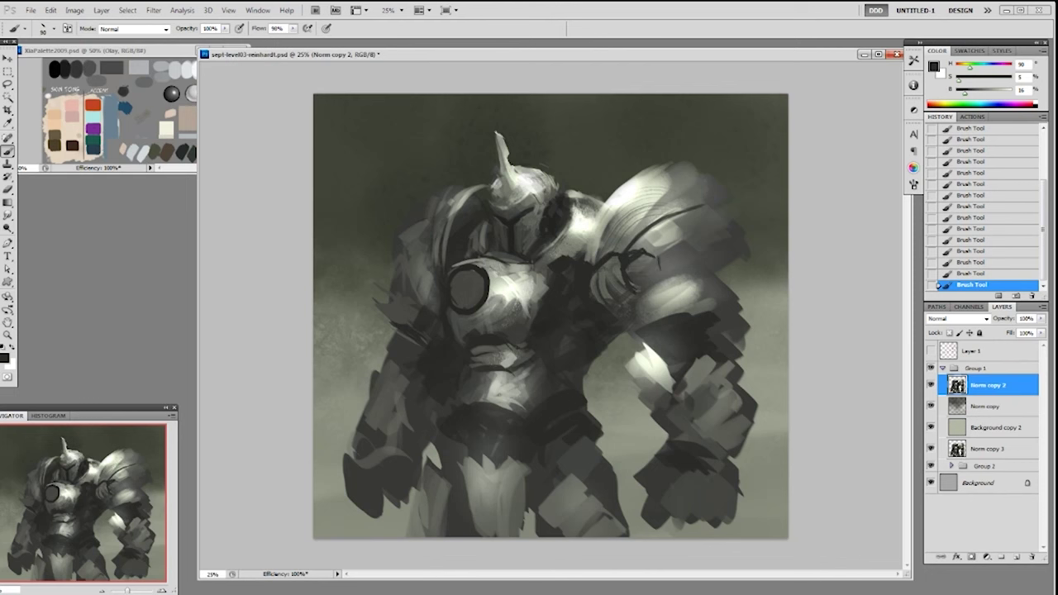
Fill the large shoulder's lower plate and inner disc with near-black using the brush enlarged to 125 px.
key(bracketright)
key(bracketright)
key(bracketright)
key(bracketright)
key(bracketright)
key(bracketright)
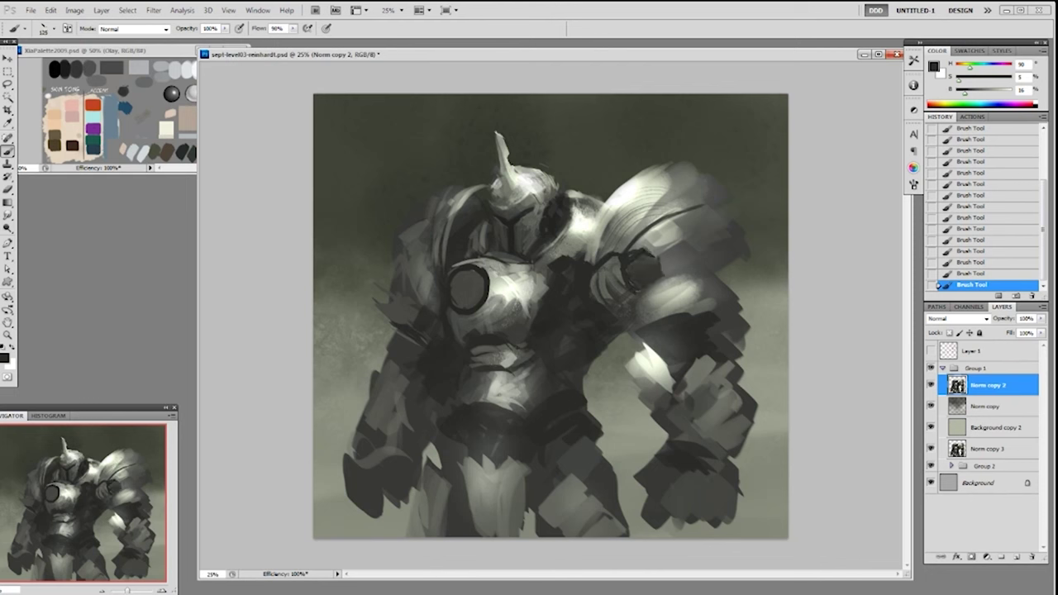
mouse_move(629, 256)
mouse_down()
mouse_move(661, 230)
mouse_move(695, 227)
mouse_move(698, 281)
mouse_move(659, 286)
mouse_up()
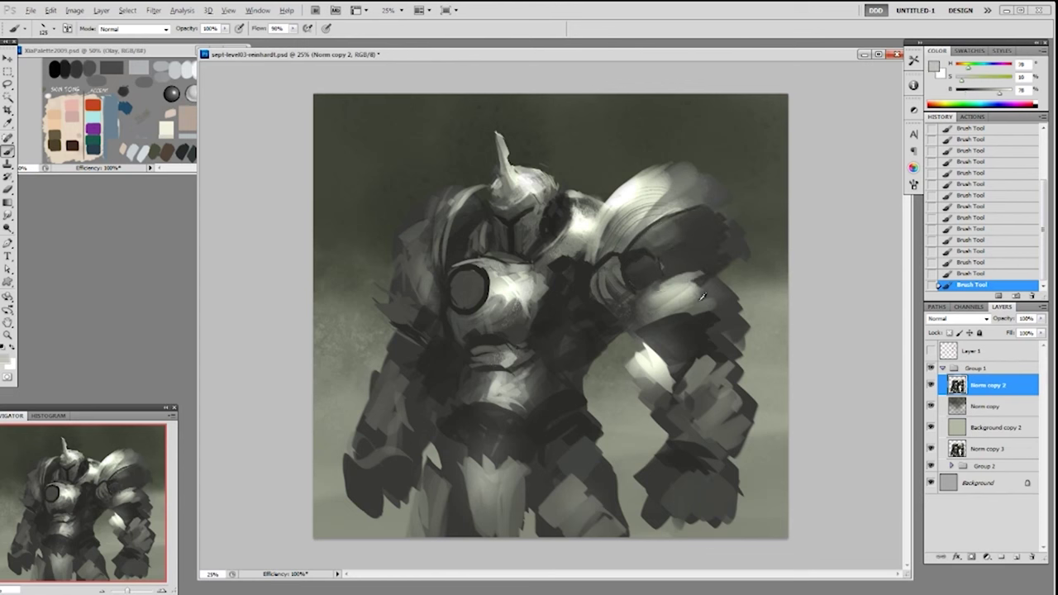
Smooth the outer part of the upper-arm plate with sampled greys, using a round brush enlarged to 150 px at 45% opacity.
alt+click(688, 191)
alt+click(703, 283)
right_click(705, 285)
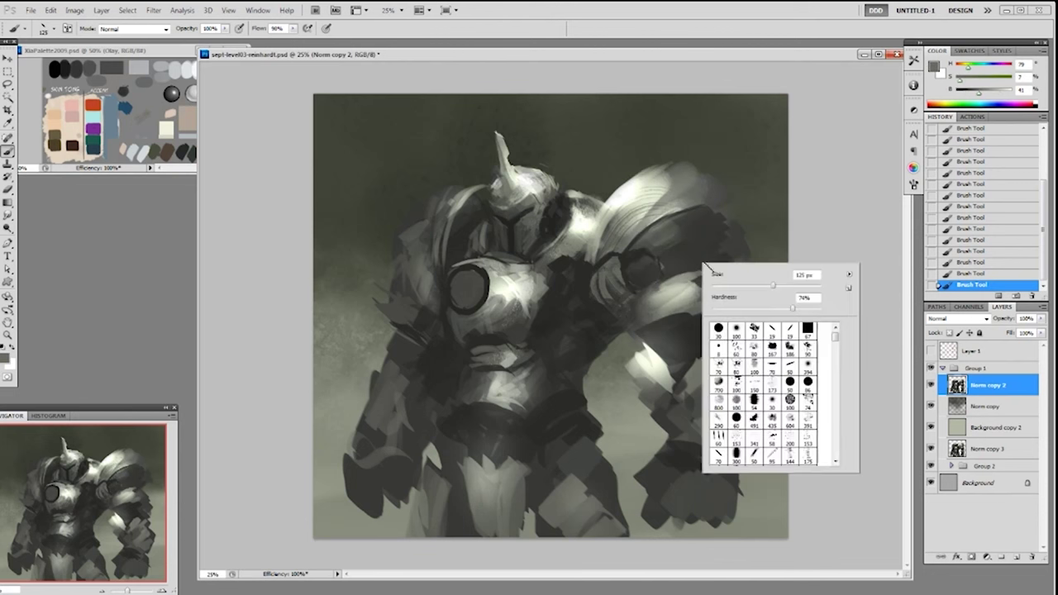
double_click(790, 402)
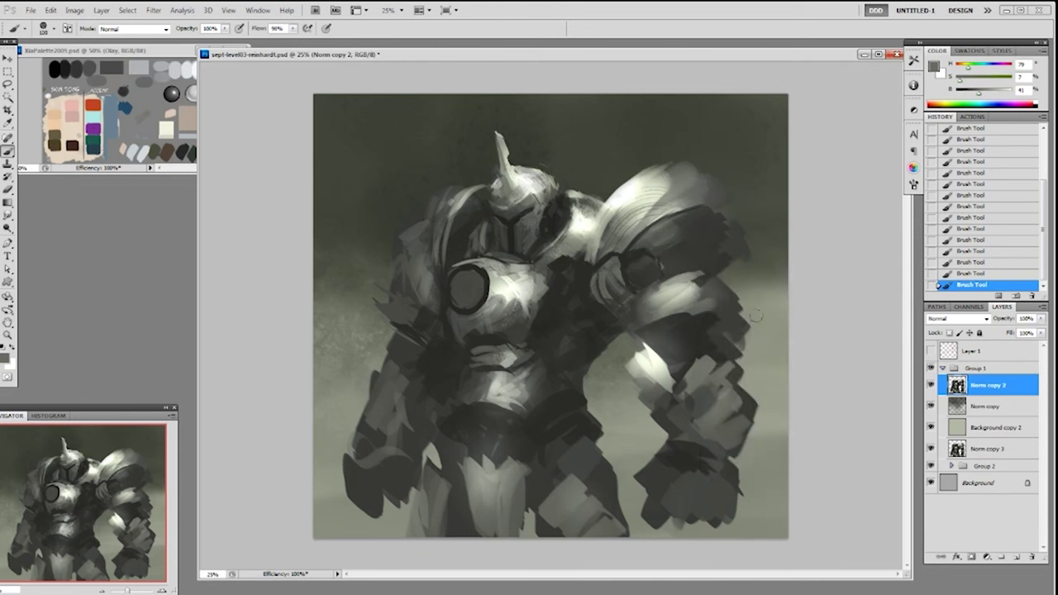
key(4)
key(bracketright)
key(bracketright)
mouse_move(716, 283)
mouse_down()
mouse_move(726, 297)
mouse_move(707, 286)
mouse_move(719, 289)
mouse_up()
alt+click(699, 290)
alt+click(704, 286)
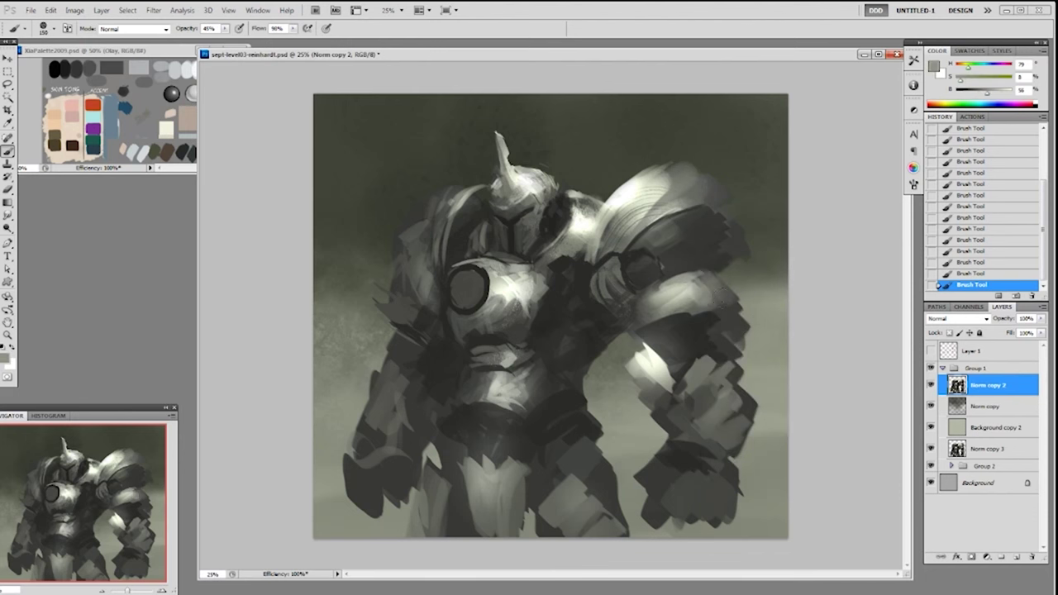
alt+click(727, 294)
alt+click(724, 287)
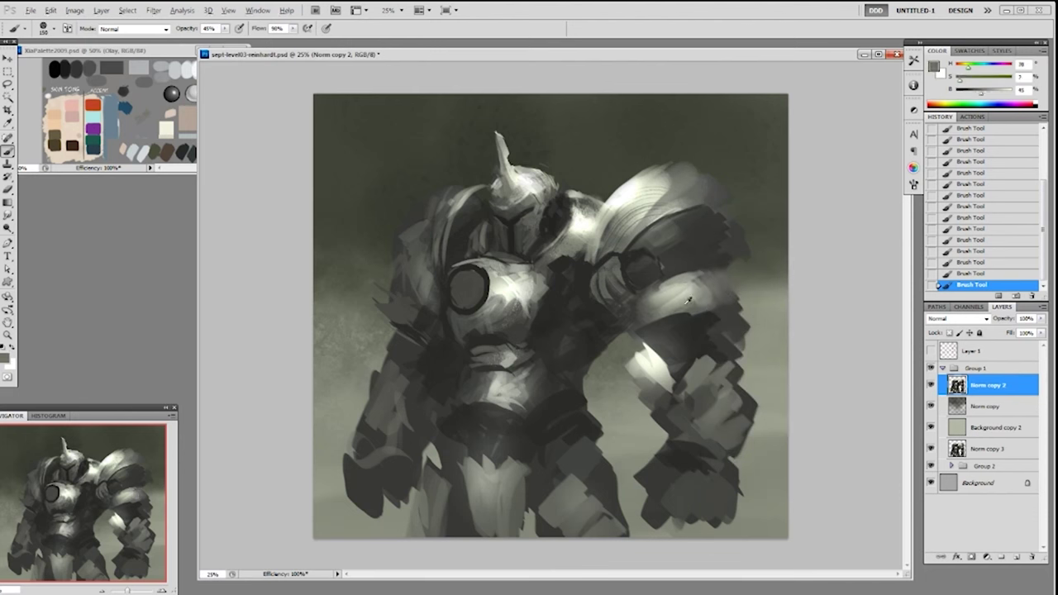
Paint a light grey rim along the lower edge of the upper-arm plate and underline it with a near-black stroke.
alt+click(664, 308)
drag(634, 330, 731, 299)
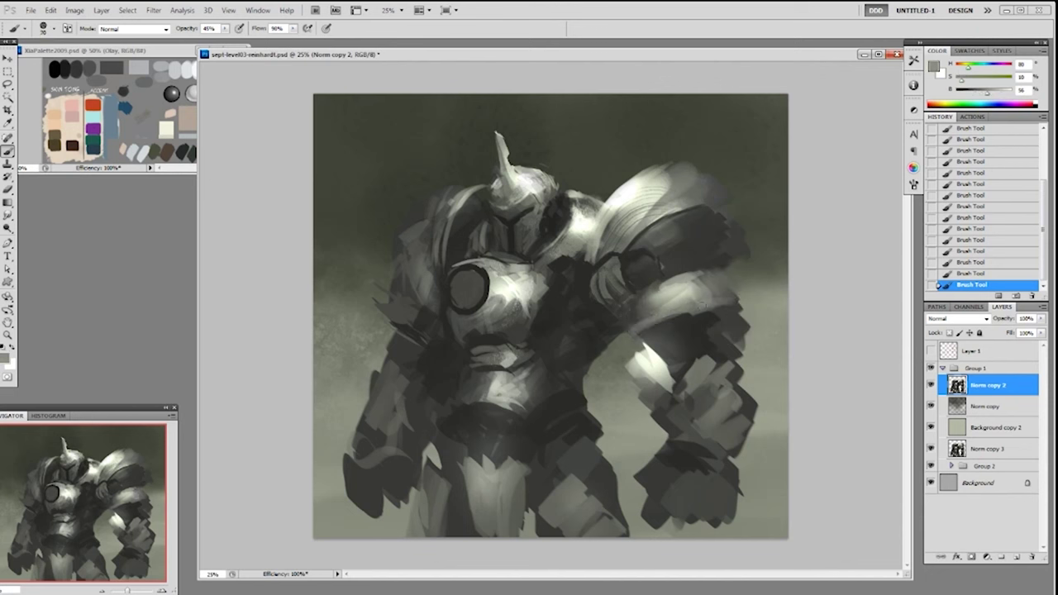
key(ctrl+z)
alt+click(682, 295)
drag(637, 331, 737, 296)
alt+click(650, 309)
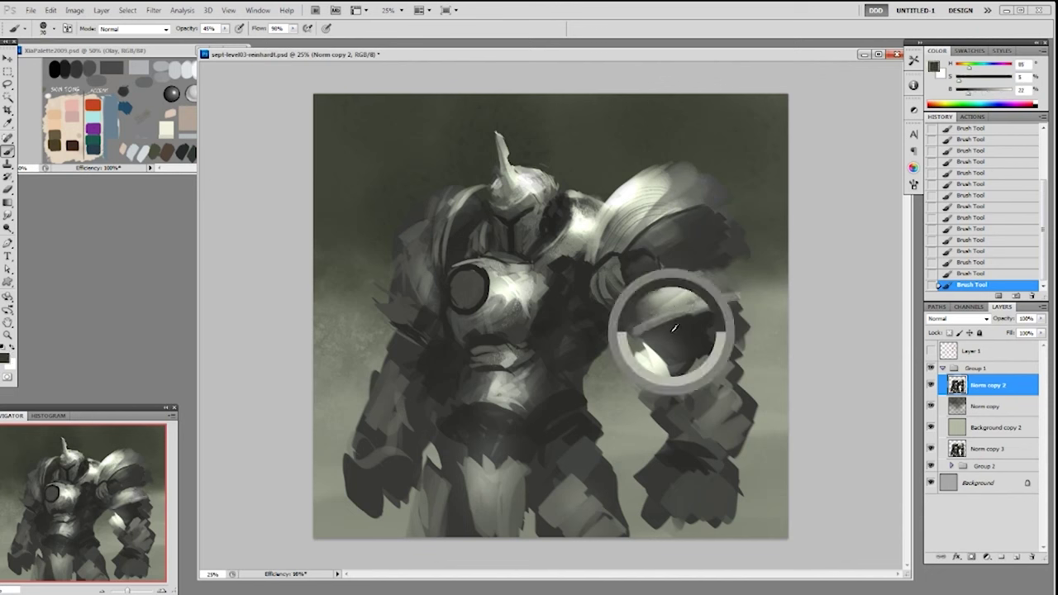
alt+click(598, 312)
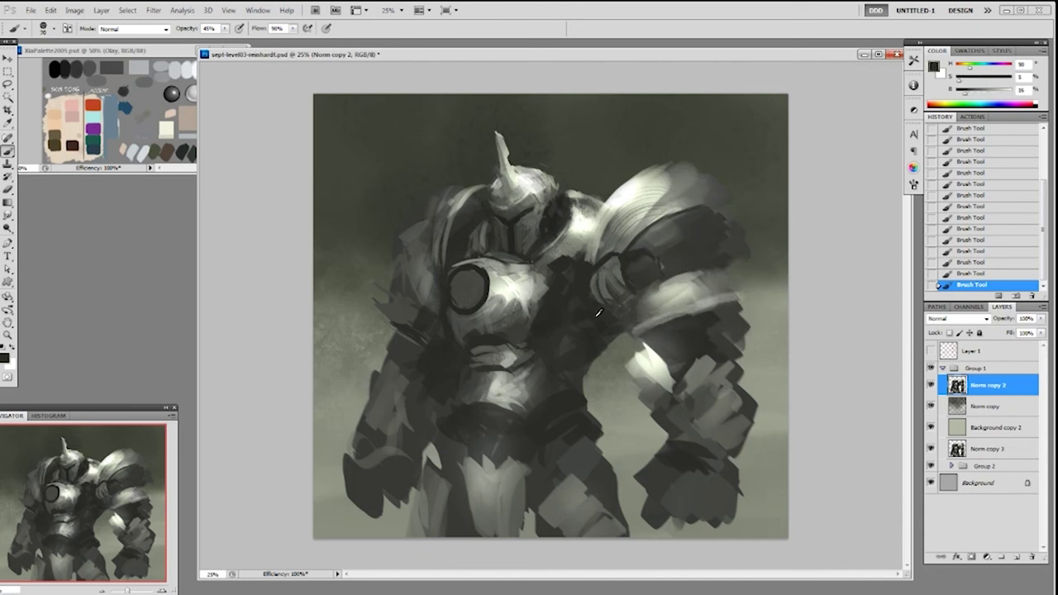
drag(636, 333, 745, 308)
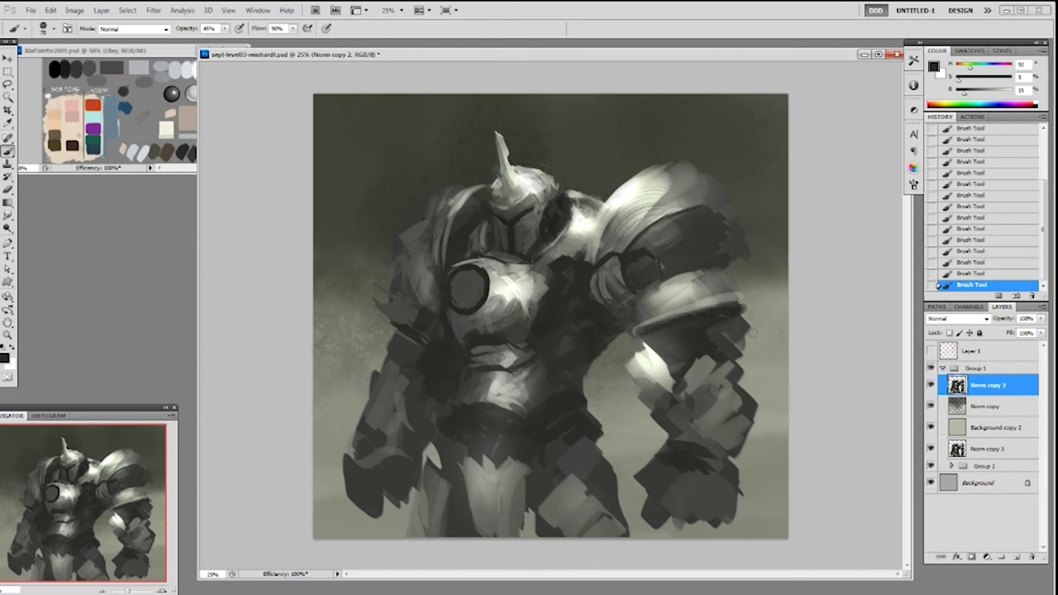
Erase the ragged outer edge of the large arm just below the upper-arm plate, switching the eraser to another brush preset.
key(e)
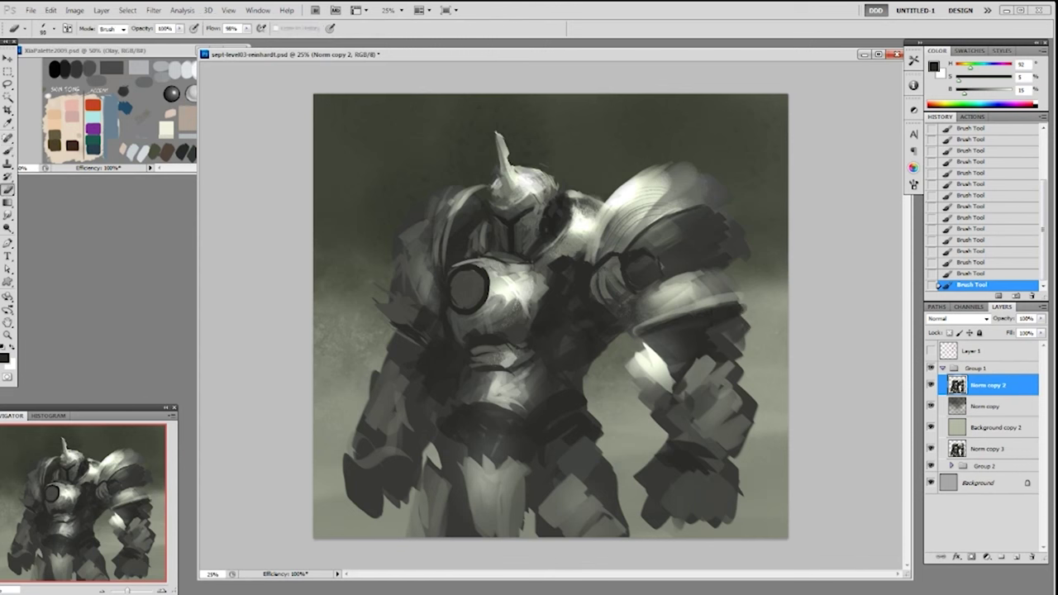
mouse_move(745, 327)
mouse_down()
mouse_move(736, 322)
mouse_move(735, 332)
mouse_move(744, 310)
mouse_move(725, 324)
mouse_move(750, 372)
mouse_up()
right_click(734, 331)
double_click(811, 403)
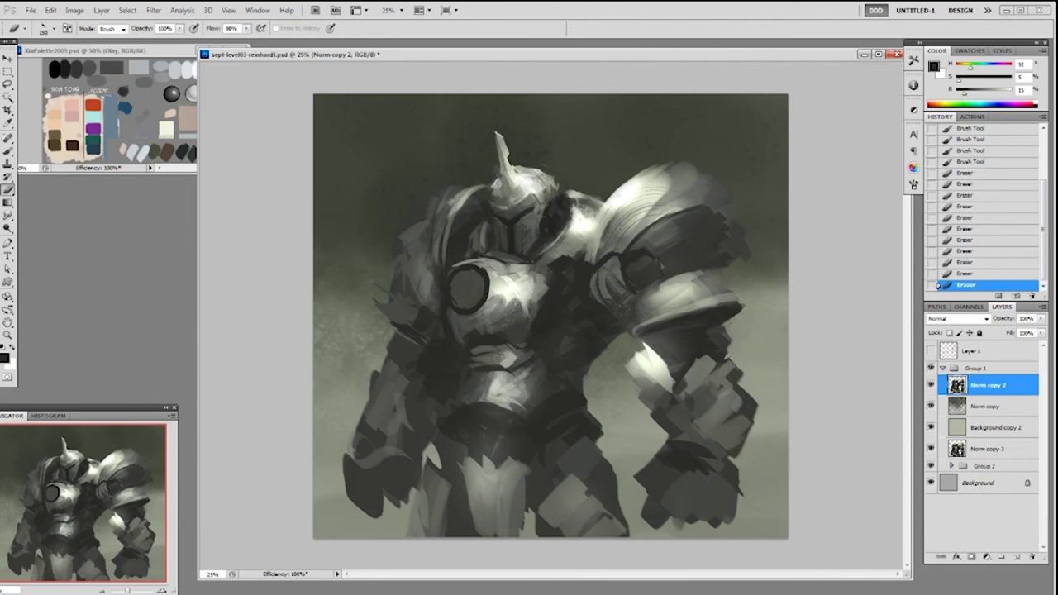
Shape the bright elbow plate below the upper-arm plate with brush strokes in light tones sampled from it.
key(b)
alt+click(638, 368)
mouse_move(643, 346)
mouse_down()
mouse_move(636, 378)
mouse_move(646, 342)
mouse_move(664, 365)
mouse_move(660, 341)
mouse_move(673, 377)
mouse_up()
alt+click(654, 369)
alt+click(658, 377)
mouse_move(682, 369)
mouse_down()
mouse_move(674, 382)
mouse_move(684, 370)
mouse_up()
drag(683, 370, 676, 392)
alt+click(650, 364)
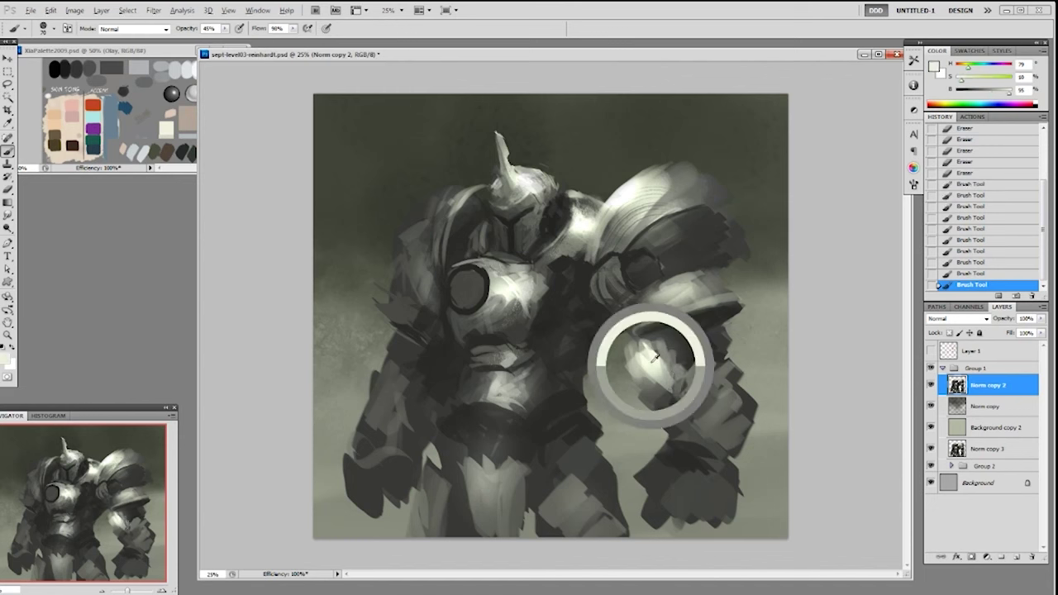
Add off-white highlights to the upper-arm plate and elbow with a different brush preset and sampled light tones.
right_click(696, 319)
click(806, 438)
mouse_move(671, 303)
mouse_down()
mouse_move(699, 291)
mouse_move(678, 287)
mouse_move(672, 311)
mouse_move(694, 299)
mouse_up()
alt+click(658, 355)
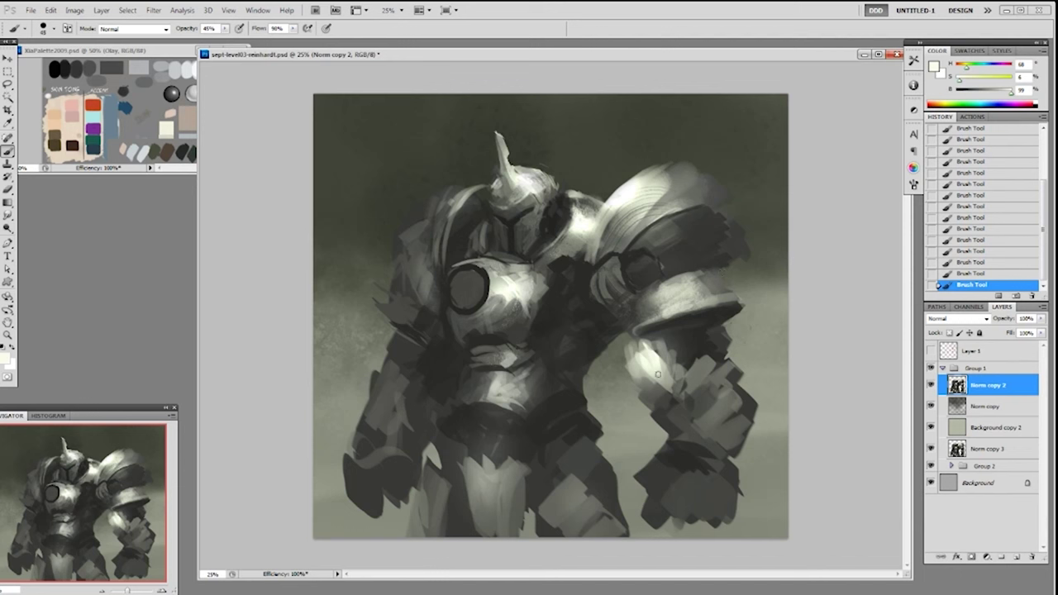
alt+click(666, 372)
Block over the large forearm's patchy strokes with sampled greys, using another brush preset enlarged to 125 px.
right_click(693, 372)
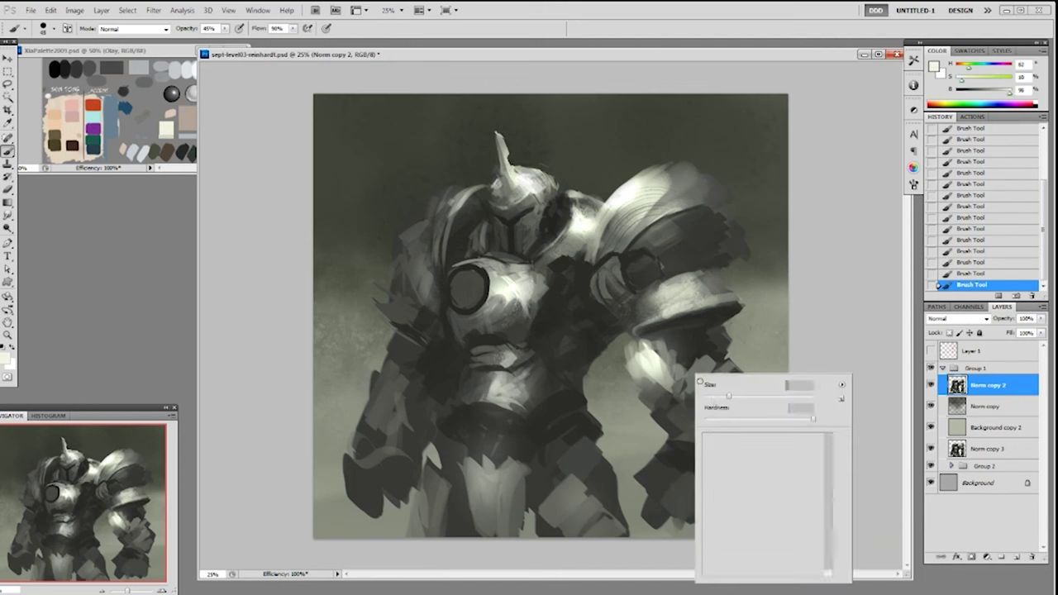
double_click(765, 442)
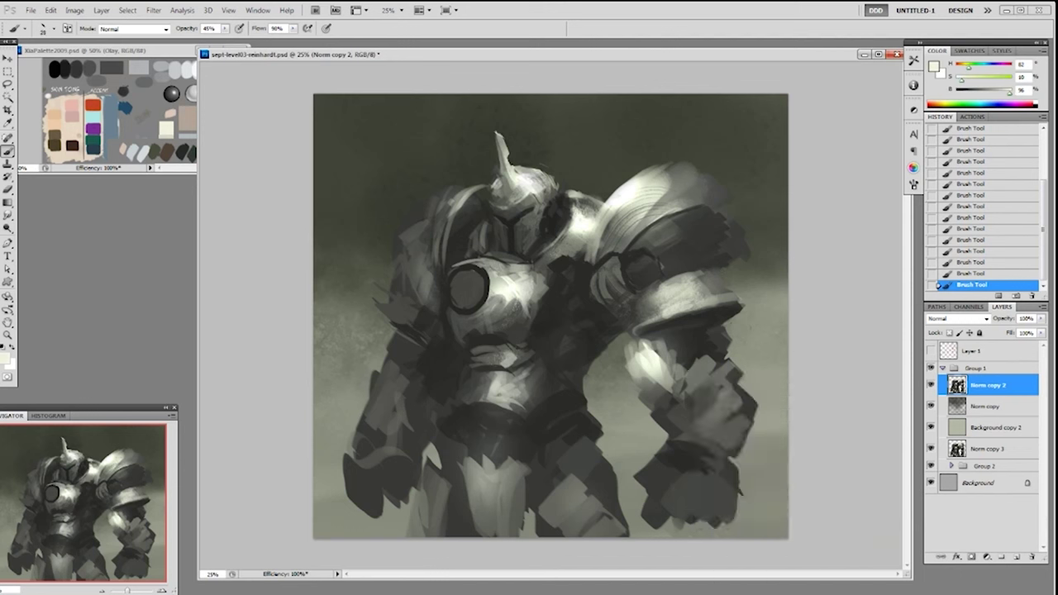
key(bracketright)
key(bracketright)
mouse_move(695, 359)
mouse_down()
mouse_move(719, 380)
mouse_move(668, 419)
mouse_move(707, 461)
mouse_move(734, 453)
mouse_move(709, 425)
mouse_move(744, 456)
mouse_move(755, 430)
mouse_up()
alt+click(742, 400)
alt+click(699, 430)
Build up the forearm guard's mass and jagged outer edge with mid-grey strokes at 100% brush opacity.
key(0)
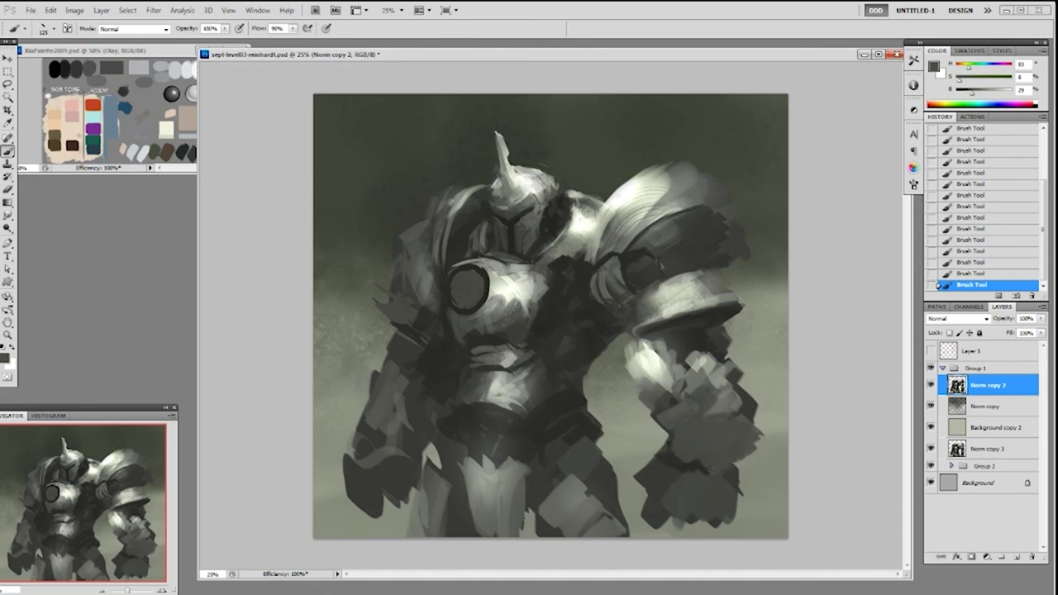
alt+click(720, 370)
mouse_move(703, 395)
mouse_down()
mouse_move(670, 417)
mouse_move(750, 418)
mouse_move(730, 409)
mouse_move(740, 374)
mouse_move(752, 402)
mouse_move(759, 383)
mouse_move(742, 400)
mouse_move(764, 423)
mouse_move(762, 400)
mouse_up()
alt+click(744, 395)
mouse_move(755, 372)
mouse_down()
mouse_move(742, 400)
mouse_move(735, 377)
mouse_up()
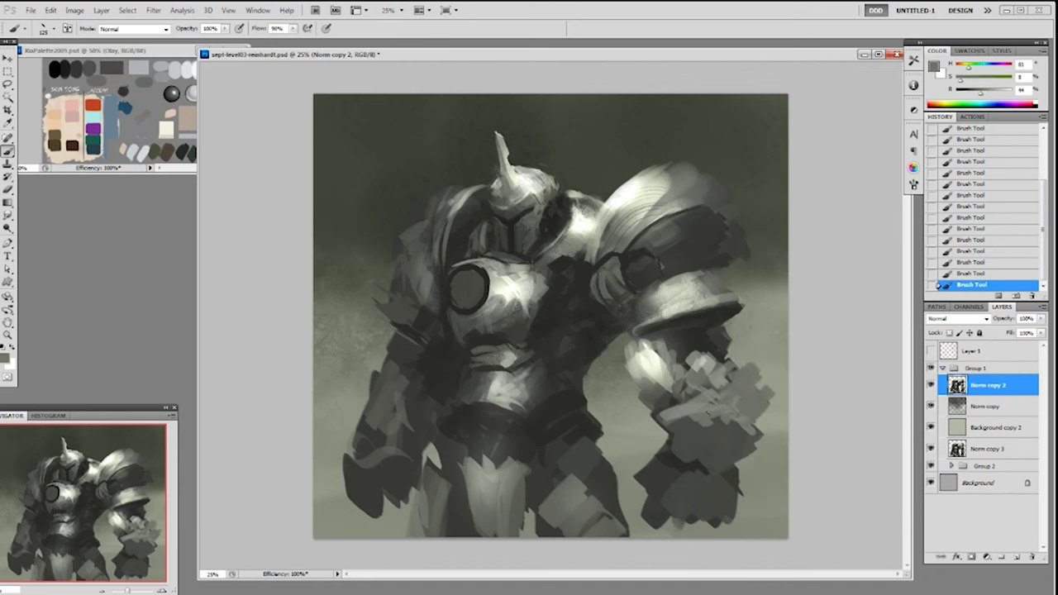
mouse_move(686, 430)
mouse_down()
mouse_move(734, 409)
mouse_move(696, 408)
mouse_up()
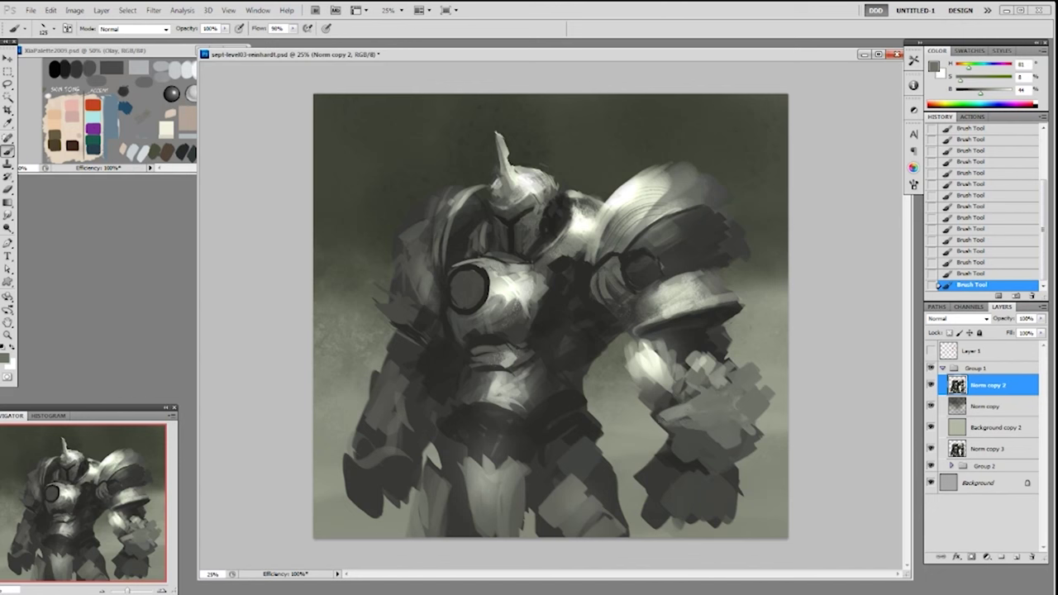
Darken the gap at the large arm's wrist and lay light grey strokes across the upper forearm guard.
drag(679, 460, 741, 484)
alt+click(672, 451)
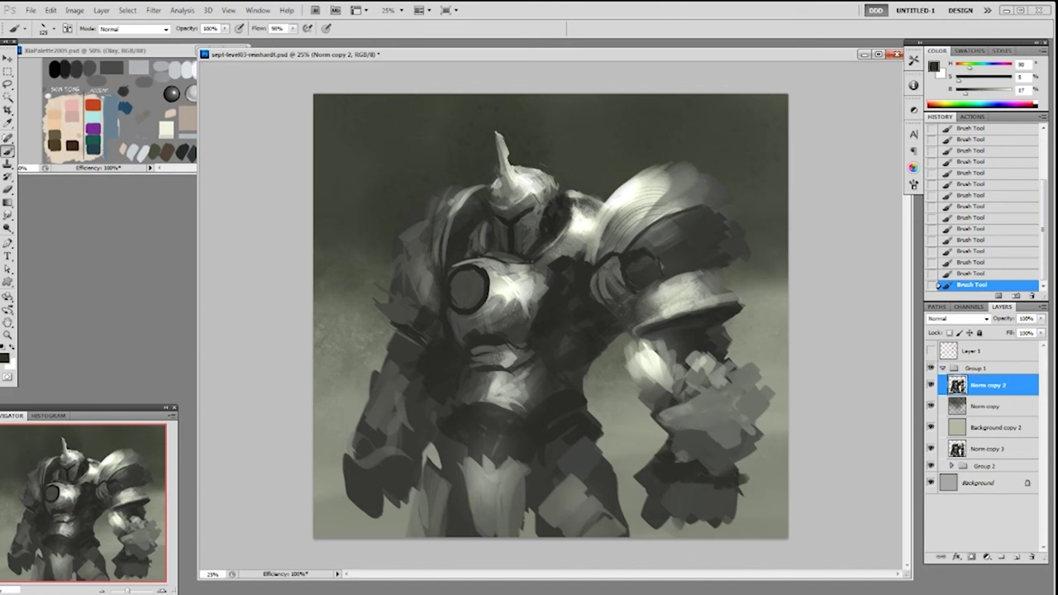
alt+click(698, 362)
mouse_move(699, 364)
mouse_down()
mouse_move(712, 383)
mouse_move(735, 387)
mouse_move(739, 364)
mouse_move(737, 385)
mouse_move(759, 400)
mouse_up()
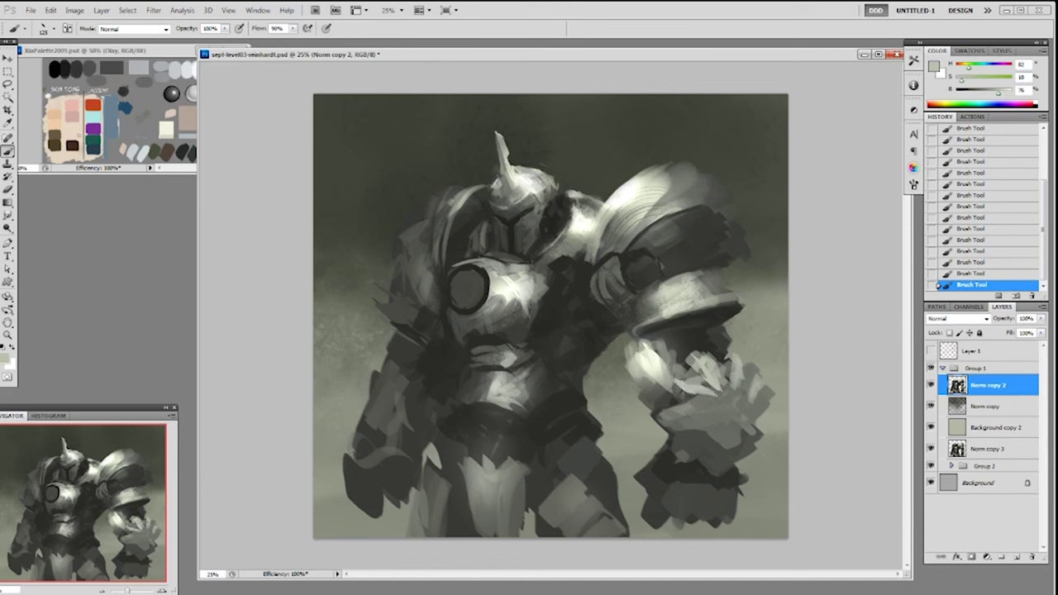
Blend soft light tones over the forearm guard with a 90 px brush preset at 30% opacity and a sampled off-white.
right_click(717, 411)
double_click(809, 543)
key(1)
mouse_move(684, 405)
mouse_down()
mouse_move(713, 411)
mouse_move(696, 390)
mouse_move(721, 412)
mouse_move(711, 408)
mouse_move(731, 398)
mouse_move(734, 408)
mouse_move(705, 422)
mouse_move(741, 429)
mouse_up()
alt+click(654, 356)
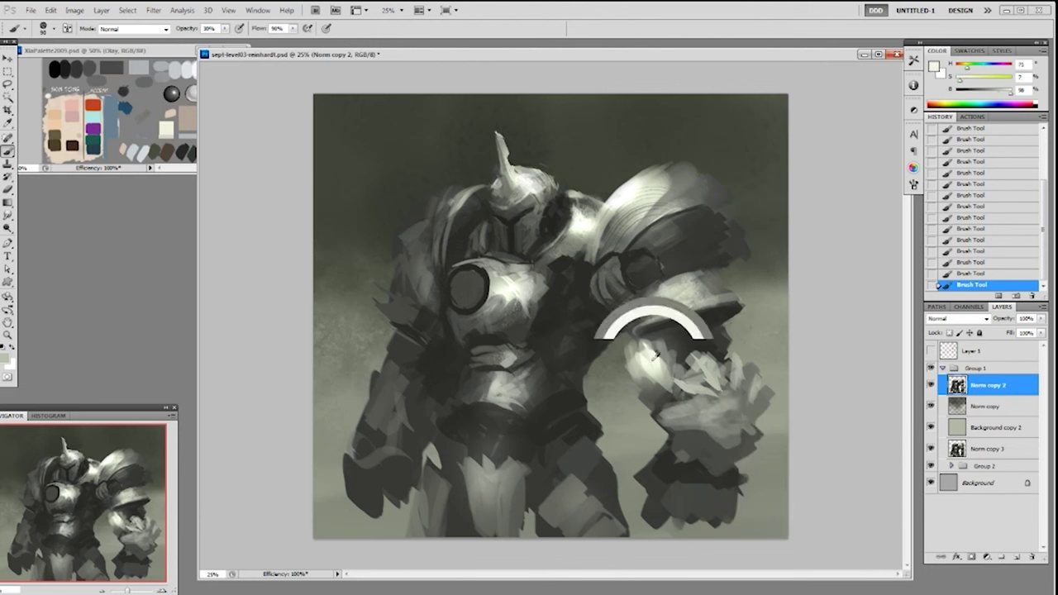
drag(671, 412, 712, 396)
drag(710, 358, 719, 387)
Rework the back of the large gauntlet around a small round stud with sampled dark and mid greys.
alt+click(739, 501)
right_click(699, 468)
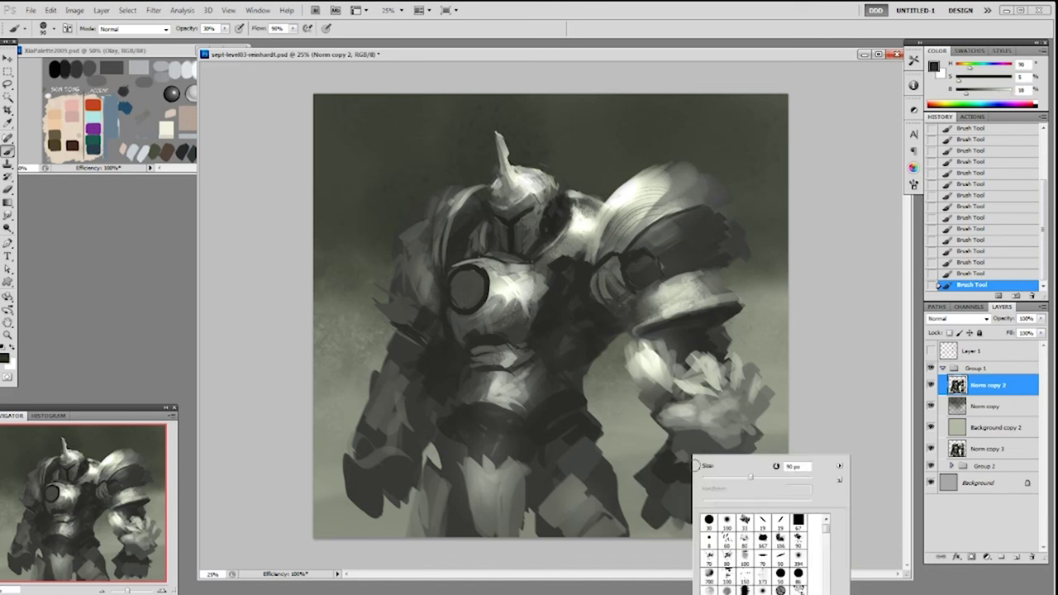
key(Return)
key(0)
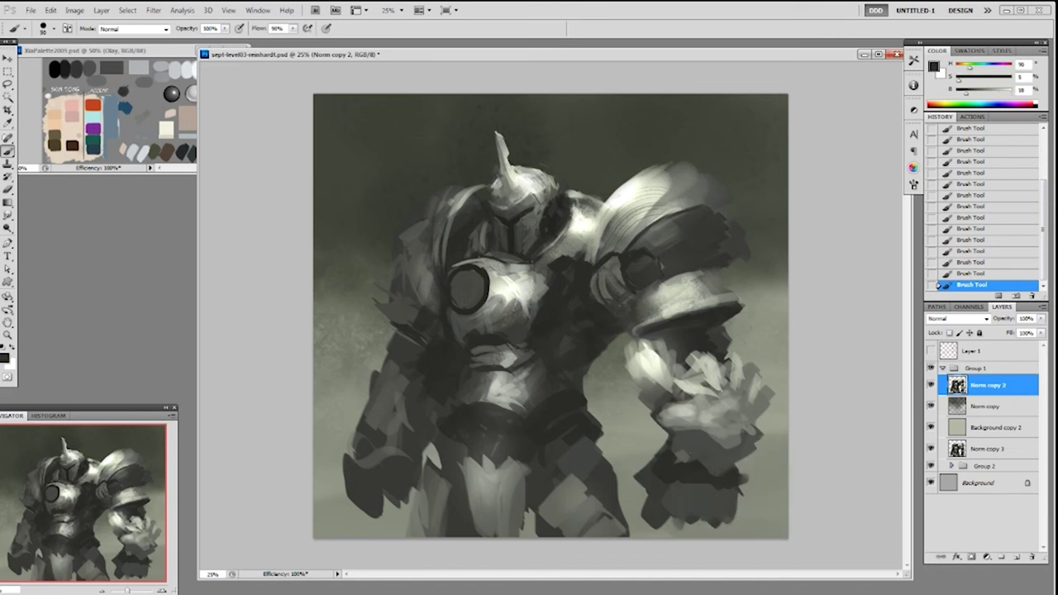
drag(689, 455, 685, 454)
key(ctrl+z)
alt+click(689, 449)
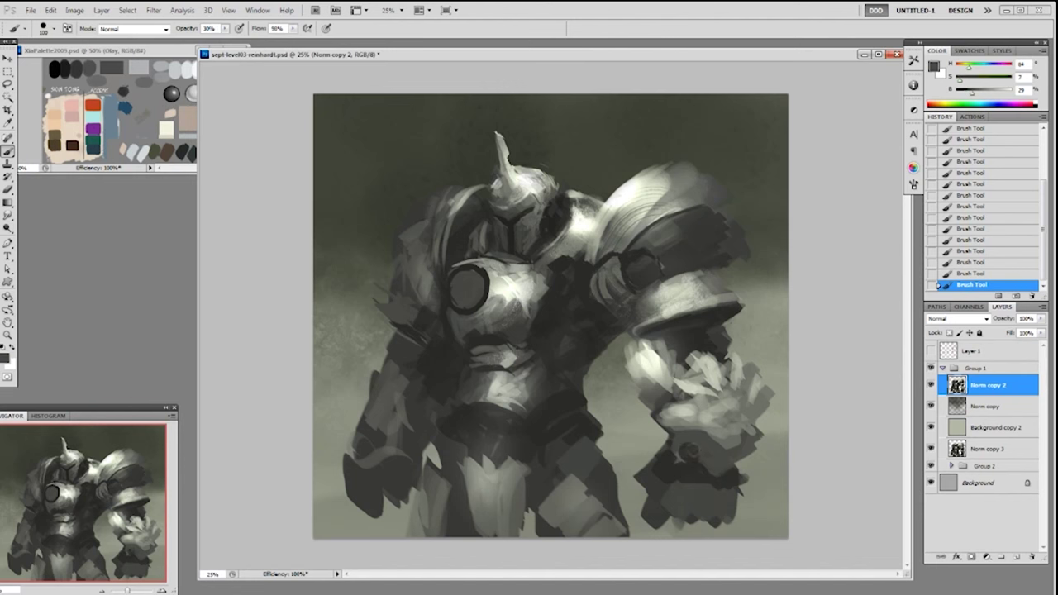
alt+click(676, 429)
alt+click(705, 432)
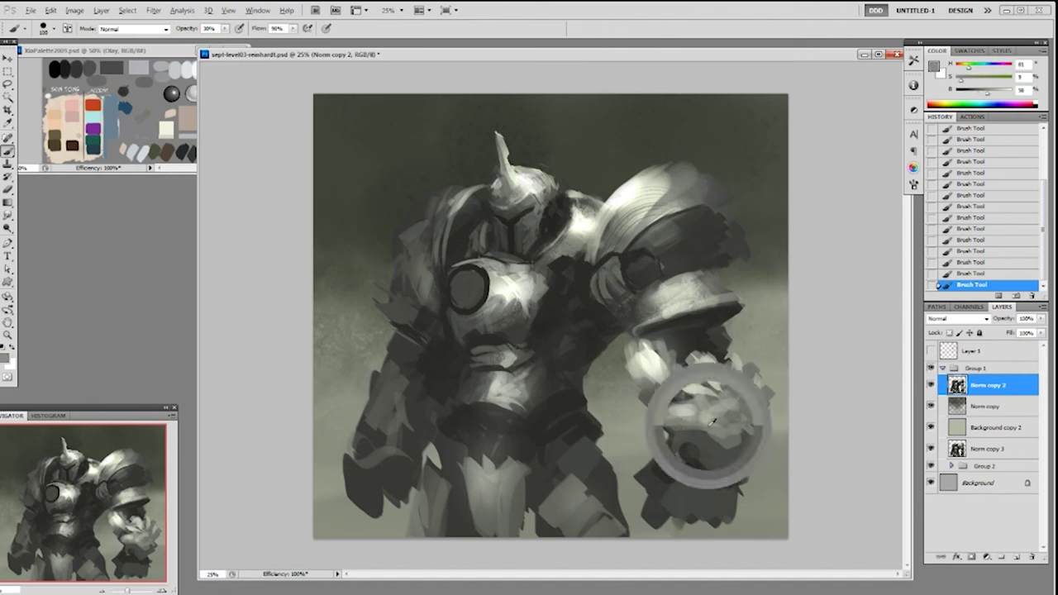
alt+click(705, 468)
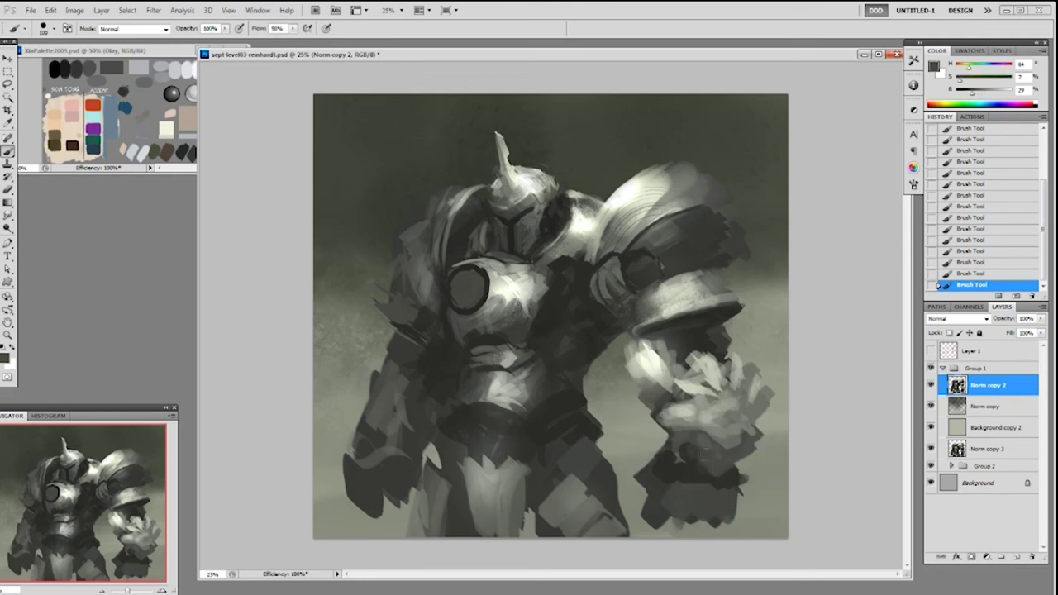
alt+click(694, 459)
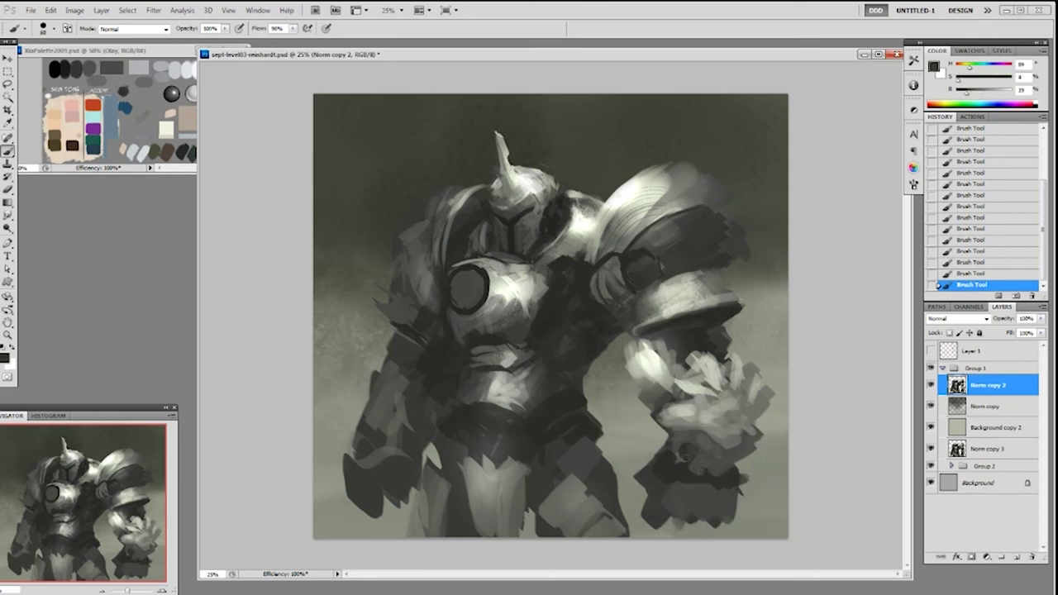
Define the large fist's knuckles and finger gaps with dark greys sampled around the wrist.
alt+click(707, 465)
mouse_move(712, 483)
mouse_down()
mouse_move(732, 476)
mouse_move(698, 490)
mouse_move(731, 487)
mouse_up()
alt+click(692, 475)
alt+click(668, 476)
mouse_move(665, 483)
mouse_down()
mouse_move(657, 510)
mouse_move(676, 519)
mouse_move(670, 514)
mouse_up()
Paint lighter fingers on the large fist with a sampled mid-grey and a different 100 px brush preset.
alt+click(723, 425)
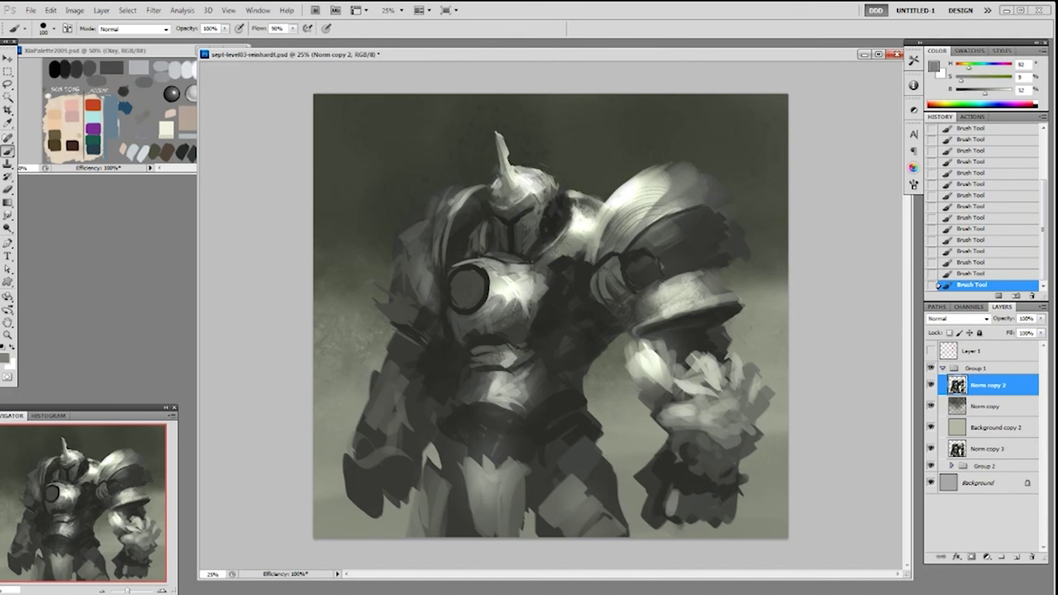
right_click(725, 501)
double_click(795, 531)
mouse_move(683, 481)
mouse_down()
mouse_move(699, 519)
mouse_move(720, 516)
mouse_up()
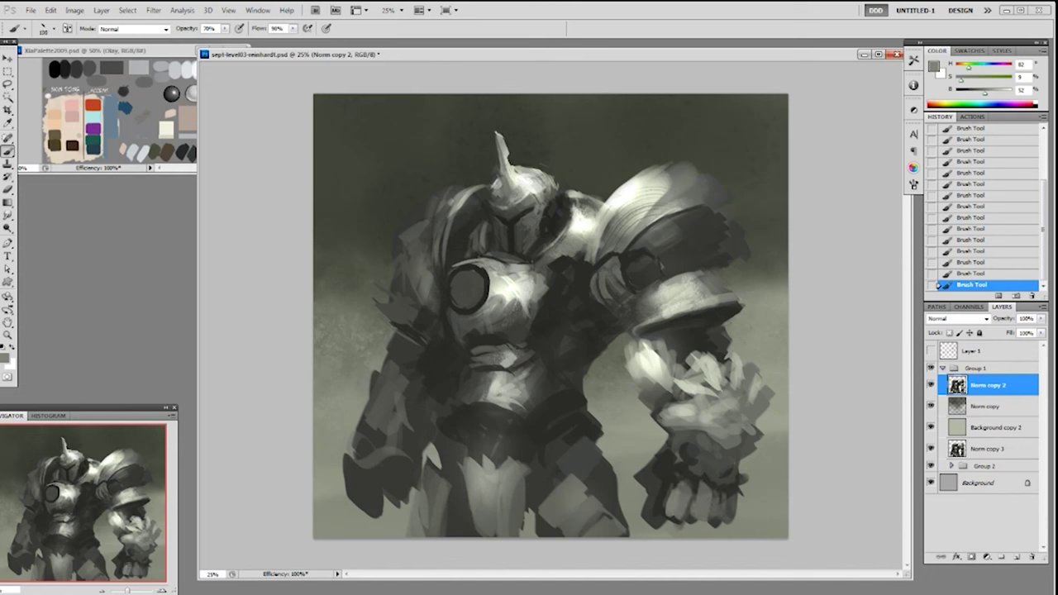
Add strokes on the inner side of the large hand beside the wrist, redoing the first attempt.
drag(668, 454, 645, 489)
alt+click(693, 404)
key(ctrl+z)
drag(673, 455, 656, 467)
alt+click(683, 417)
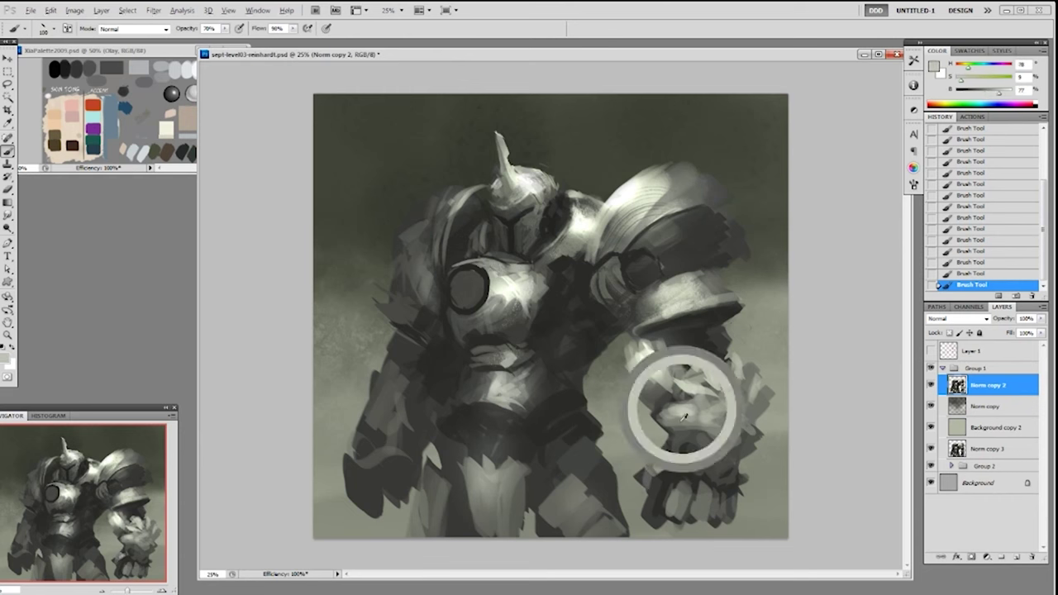
Brighten the large fist's fingers and the forearm guard with the Dodge tool on Highlights at 50% exposure.
key(o)
key(bracketleft)
key(bracketleft)
key(bracketleft)
click(681, 501)
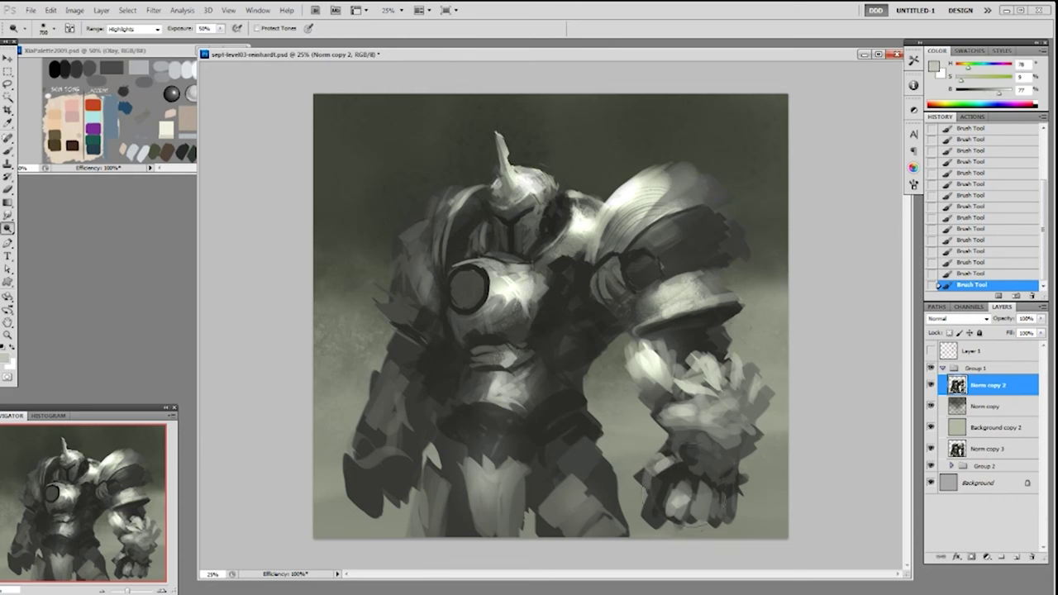
click(682, 491)
click(701, 425)
drag(697, 425, 706, 420)
click(702, 450)
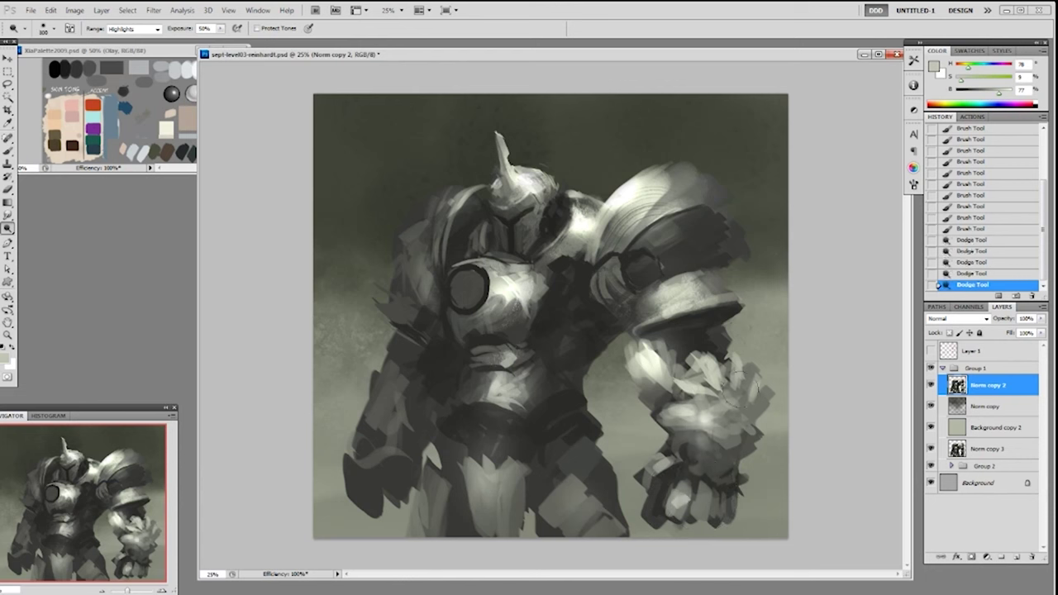
click(738, 361)
Dodge the rim and surface of the upper-arm plate with a smaller brush.
key(bracketleft)
key(bracketleft)
key(bracketleft)
mouse_move(648, 319)
mouse_down()
mouse_move(723, 301)
mouse_move(709, 297)
mouse_up()
Dodge the belly plate, the hip and the thigh armour below the large arm with an enlarged brush.
key(bracketright)
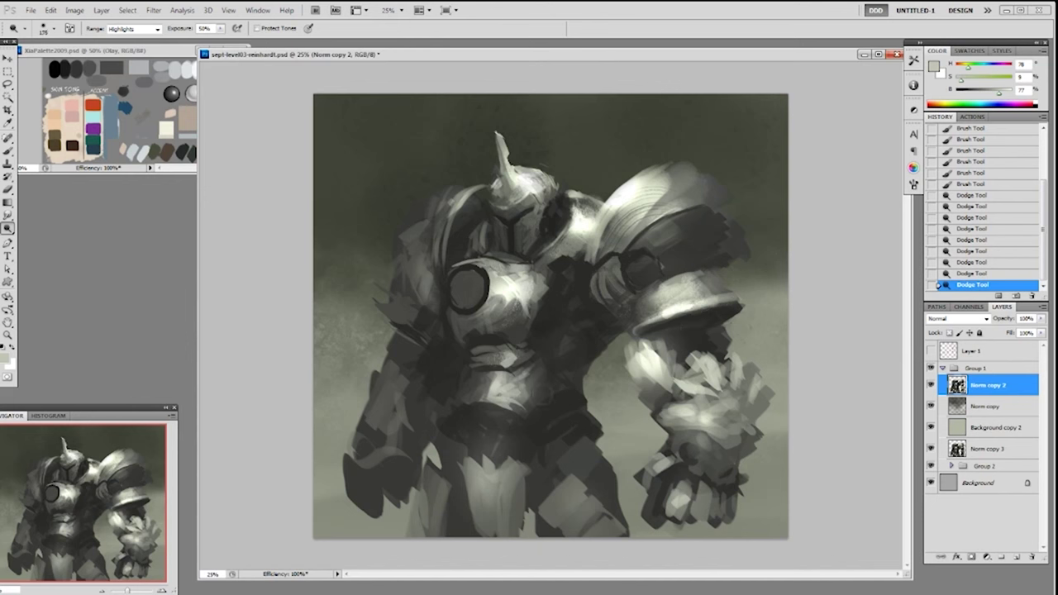
drag(506, 390, 529, 403)
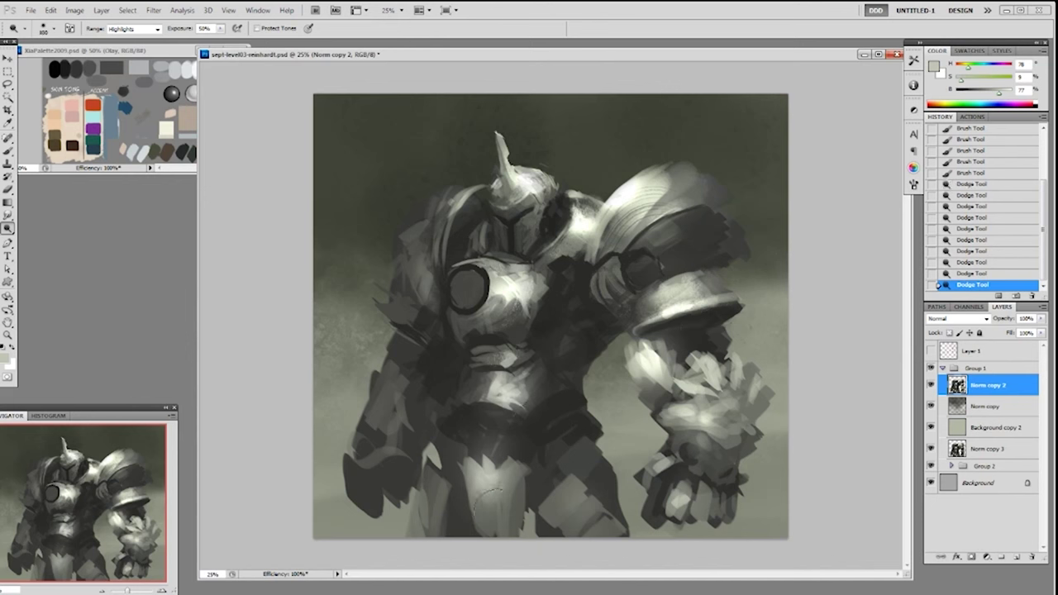
key(bracketright)
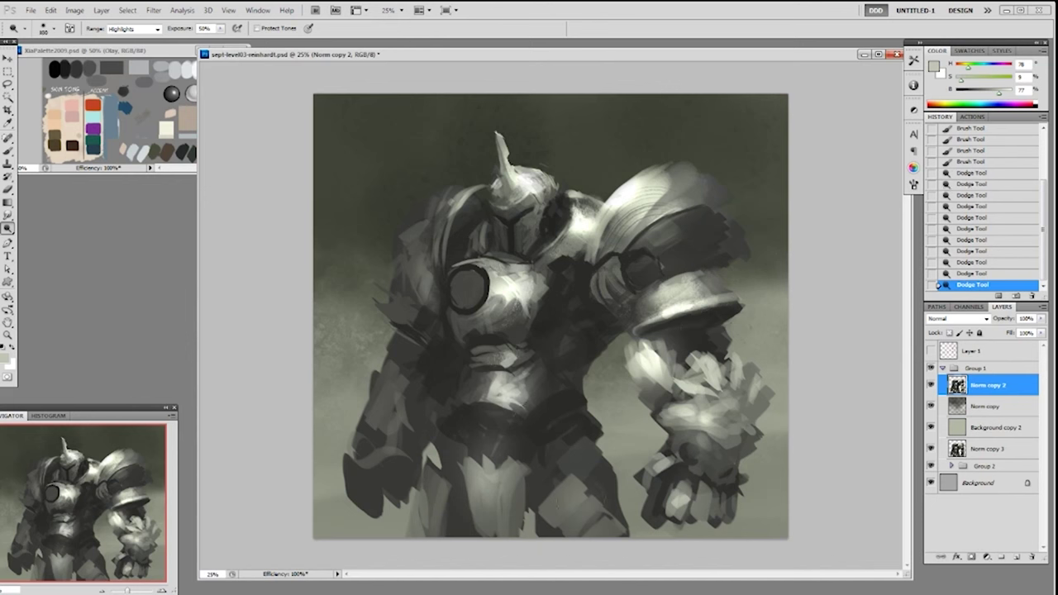
drag(587, 453, 579, 524)
drag(557, 414, 569, 481)
drag(575, 373, 588, 413)
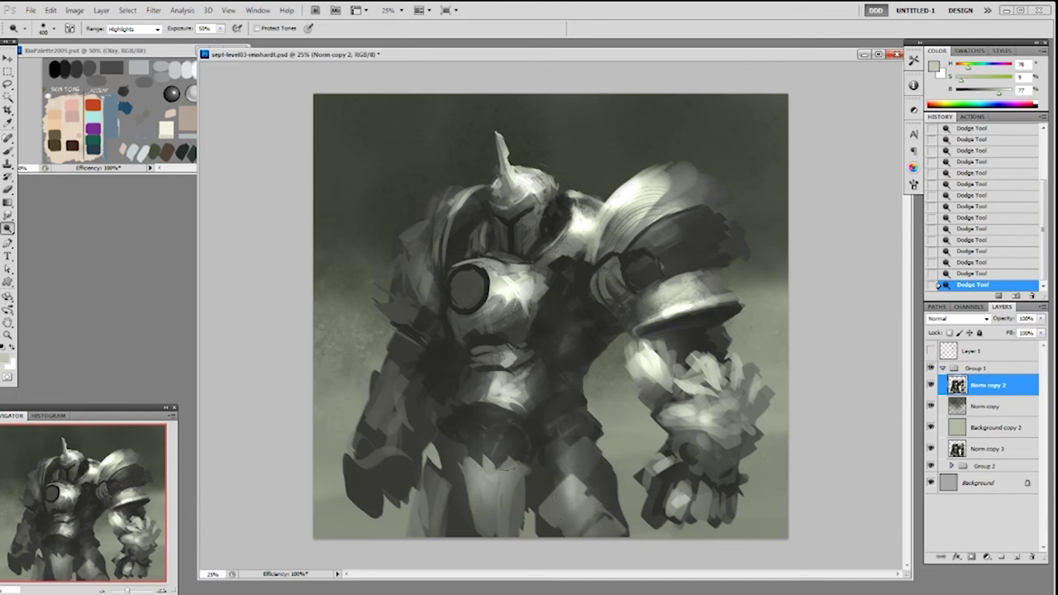
Brighten the forearm armour of the smaller arm with the Dodge tool on Highlights.
drag(408, 398, 395, 443)
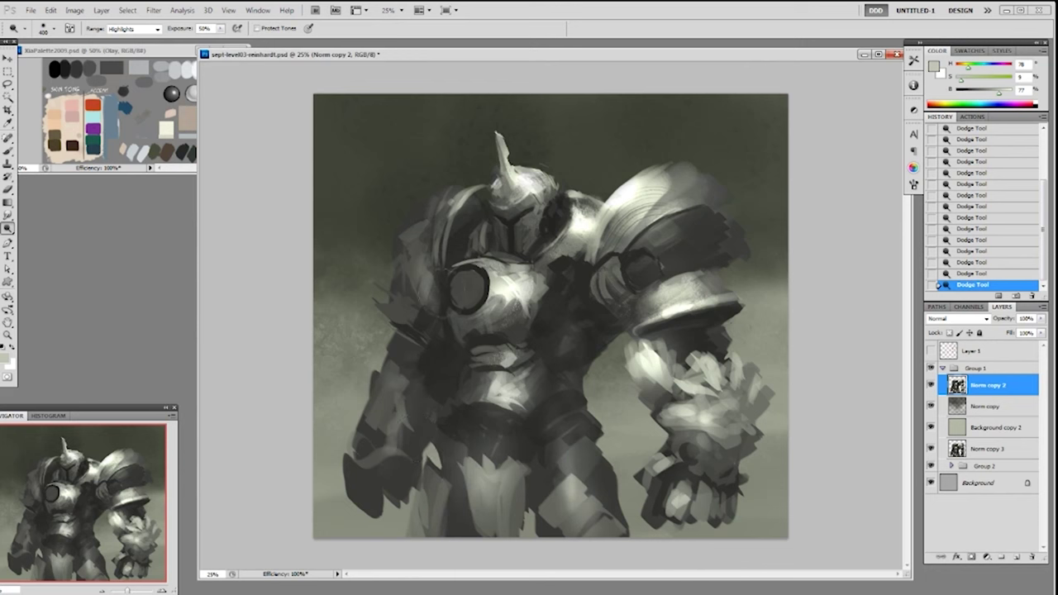
key(b)
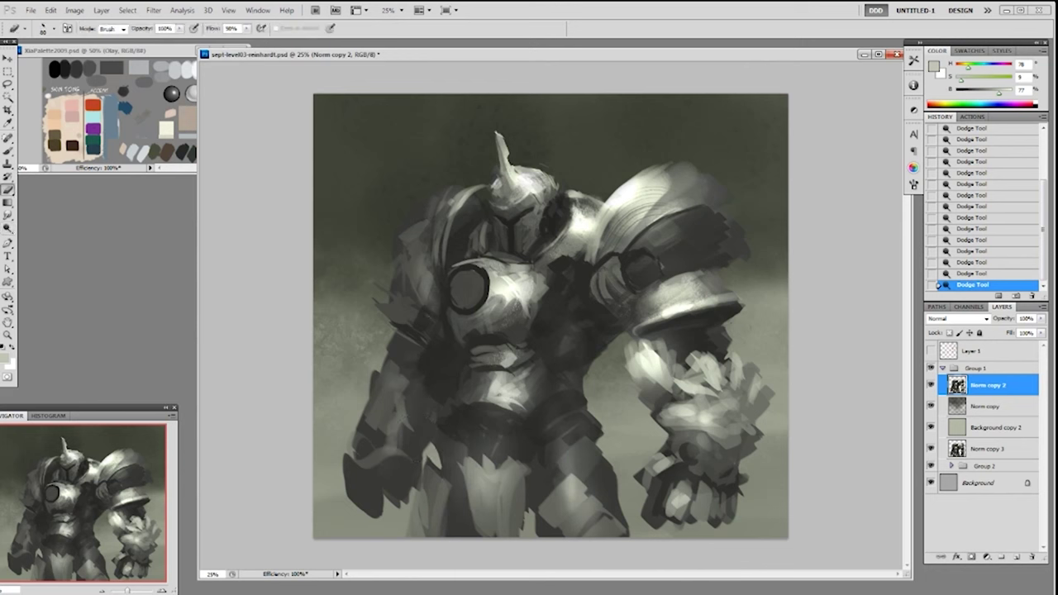
key(o)
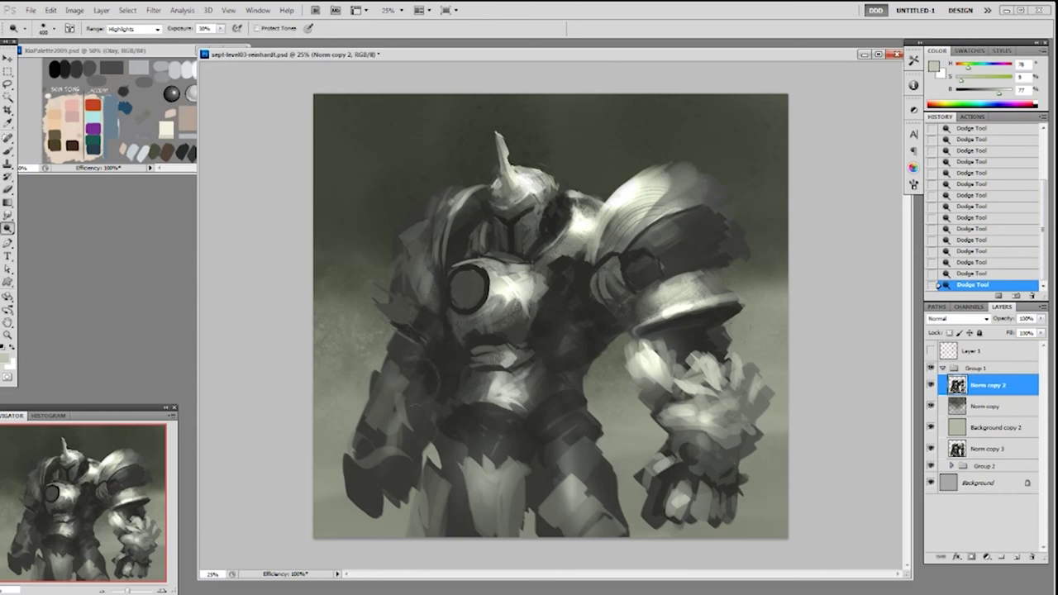
right_click(650, 276)
key(Escape)
Paint sampled mid-grey strokes at 50% opacity over the smaller arm's shoulder plates and pointed elbow guard.
key(b)
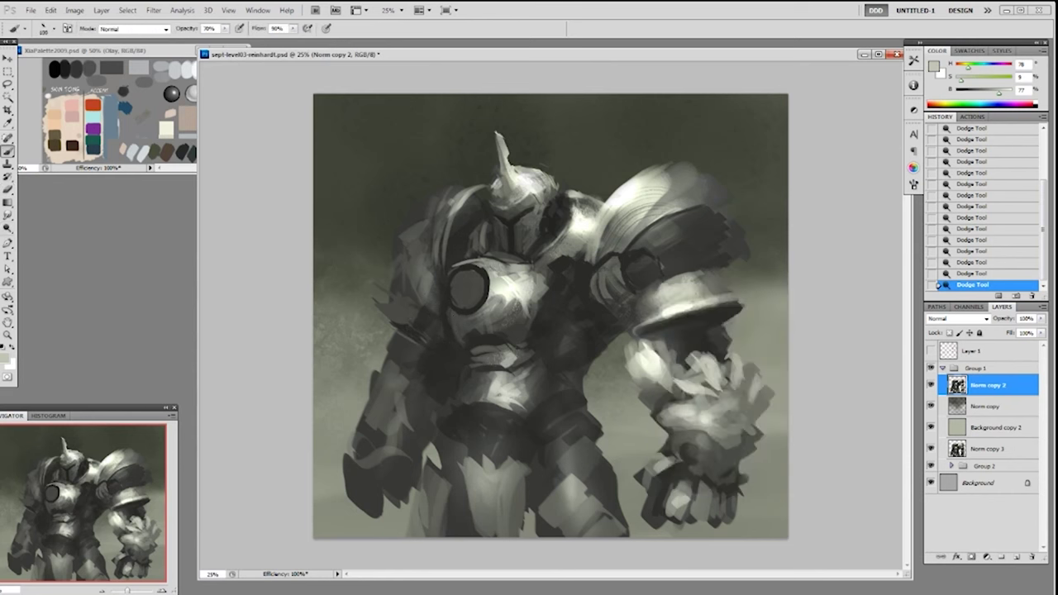
alt+click(455, 201)
mouse_move(435, 217)
mouse_down()
mouse_move(404, 253)
mouse_move(425, 254)
mouse_up()
drag(383, 291, 428, 325)
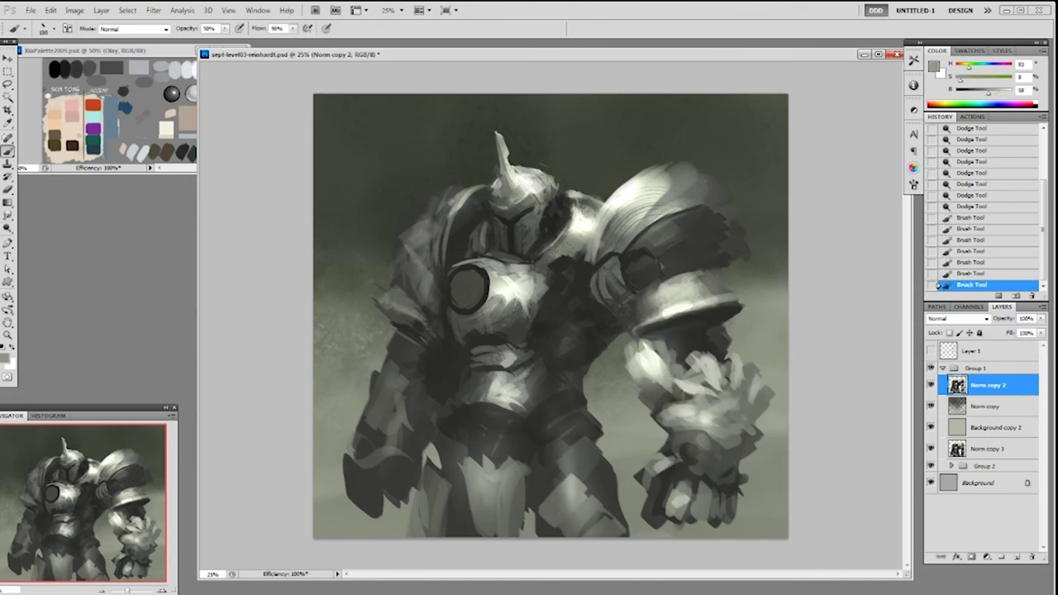
drag(405, 288, 382, 309)
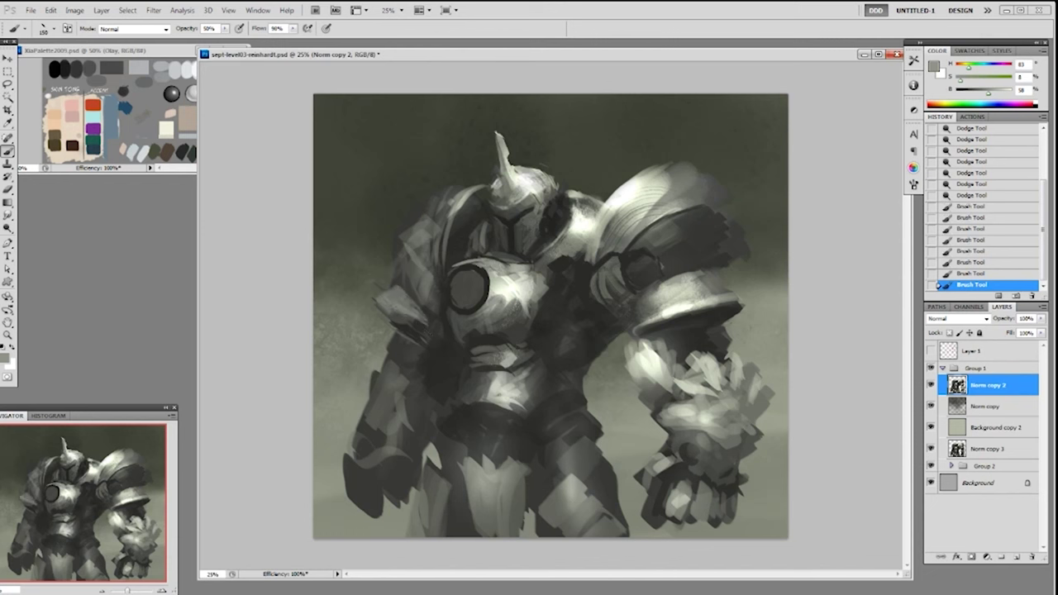
Model the smaller arm's forearm and wrist with sampled light and dark greys, raising the brush opacity to 100%.
drag(389, 351, 376, 376)
mouse_move(392, 346)
mouse_down()
mouse_move(402, 375)
mouse_move(387, 362)
mouse_move(399, 360)
mouse_move(377, 367)
mouse_move(407, 377)
mouse_move(411, 401)
mouse_up()
alt+click(401, 356)
key(0)
alt+click(523, 392)
mouse_move(407, 387)
mouse_down()
mouse_move(400, 431)
mouse_move(397, 390)
mouse_move(366, 435)
mouse_up()
alt+click(401, 384)
drag(377, 426, 400, 450)
mouse_move(413, 385)
mouse_down()
mouse_move(400, 462)
mouse_move(417, 443)
mouse_move(425, 453)
mouse_move(354, 486)
mouse_move(399, 525)
mouse_up()
Paint sampled grey shading on the smaller arm's fist and erase along its lower edge.
alt+click(428, 373)
alt+click(374, 479)
mouse_move(410, 494)
mouse_down()
mouse_move(391, 524)
mouse_move(405, 498)
mouse_move(390, 468)
mouse_move(413, 488)
mouse_up()
alt+click(398, 464)
key(e)
mouse_move(368, 519)
mouse_down()
mouse_move(392, 532)
mouse_move(381, 526)
mouse_move(403, 509)
mouse_up()
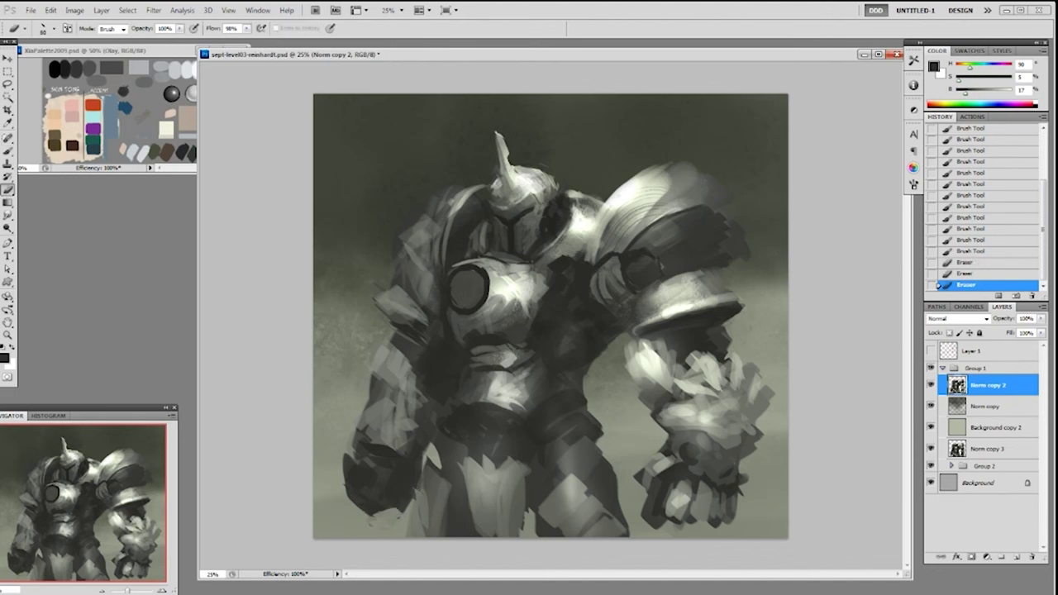
Paint dark strokes on the upper thigh below the smaller arm's hip and along the far edge of the central loin plate.
key(b)
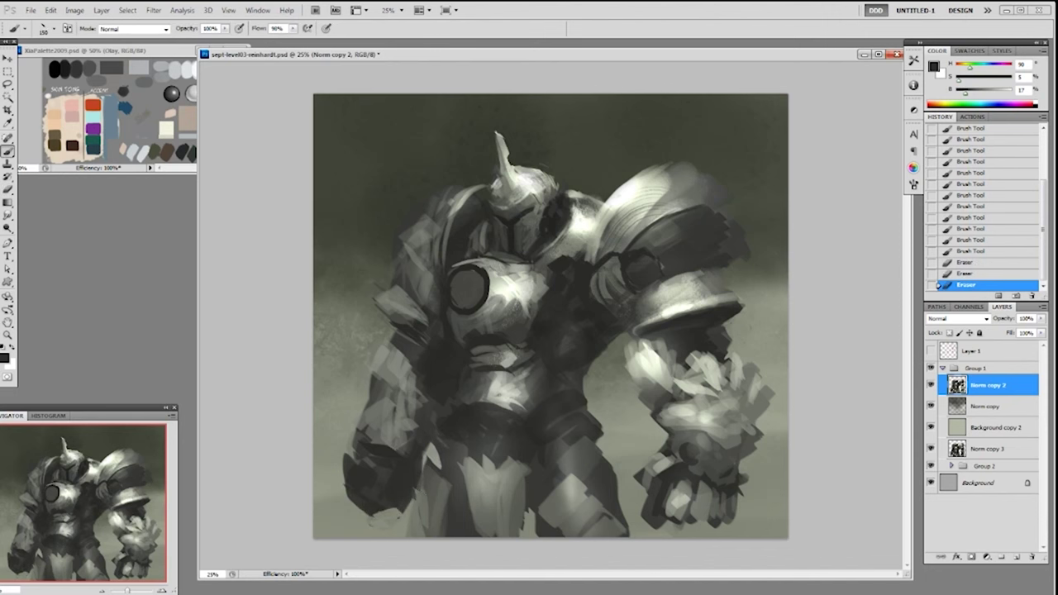
drag(443, 435, 430, 471)
mouse_move(440, 446)
mouse_down()
mouse_move(464, 495)
mouse_move(463, 485)
mouse_up()
drag(459, 459, 468, 496)
drag(464, 457, 469, 487)
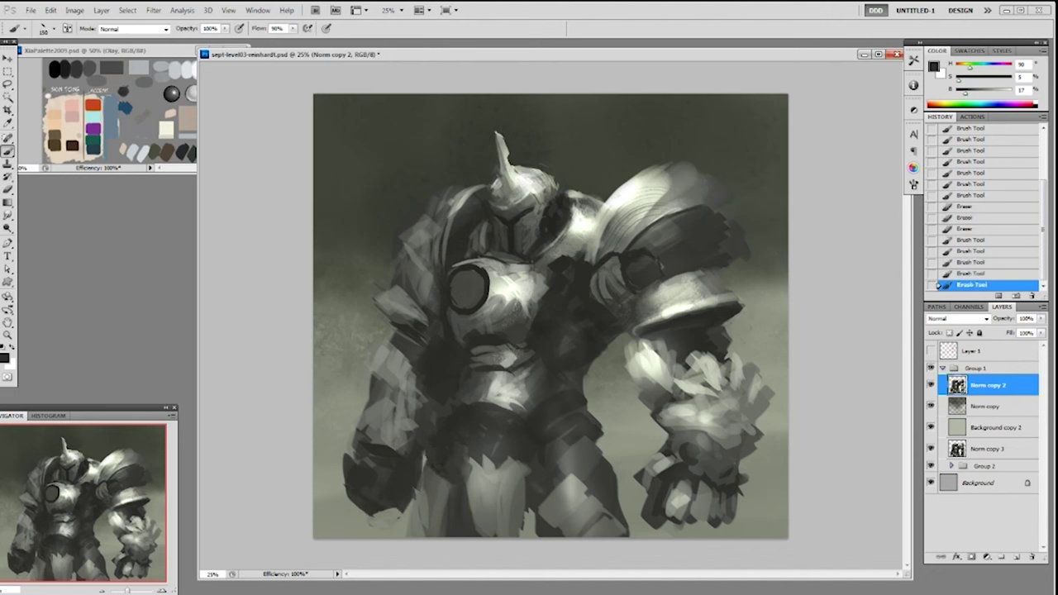
drag(537, 484, 531, 527)
drag(536, 456, 534, 494)
mouse_move(525, 448)
mouse_down()
mouse_move(514, 459)
mouse_move(464, 450)
mouse_move(499, 444)
mouse_move(522, 460)
mouse_move(523, 529)
mouse_up()
Refine the upper part of the central loin plate with sampled grey and dark strokes.
alt+click(503, 478)
alt+click(522, 483)
alt+click(537, 473)
alt+click(486, 467)
drag(463, 444, 470, 466)
drag(463, 448, 471, 486)
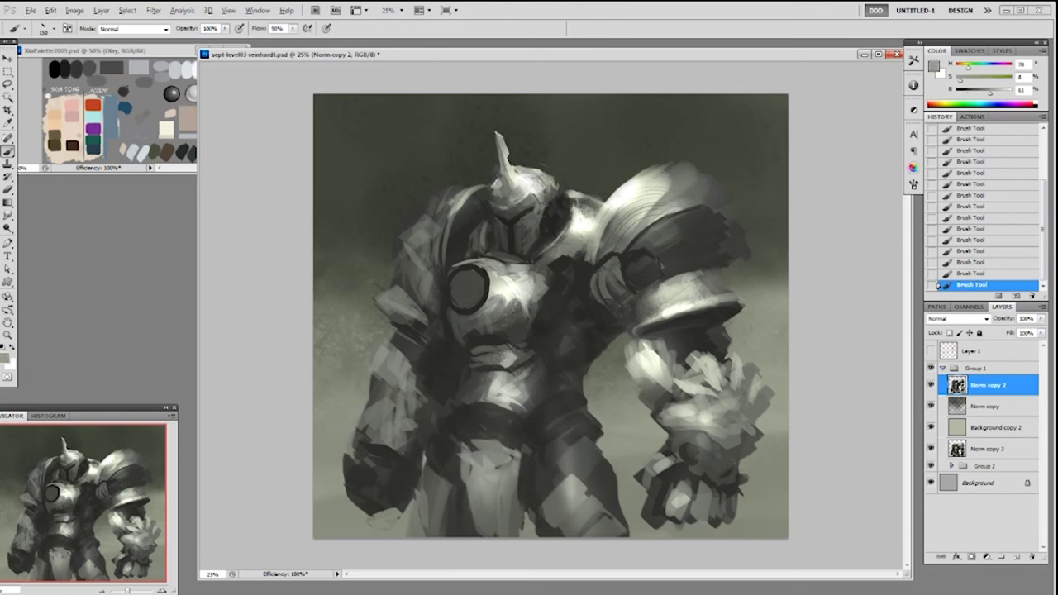
alt+click(458, 426)
drag(476, 475, 489, 486)
Duplicate the Norm copy 2 layer, place the duplicate directly below Background copy 2, and reselect Norm copy 2.
drag(989, 385, 1017, 557)
drag(1002, 449, 998, 460)
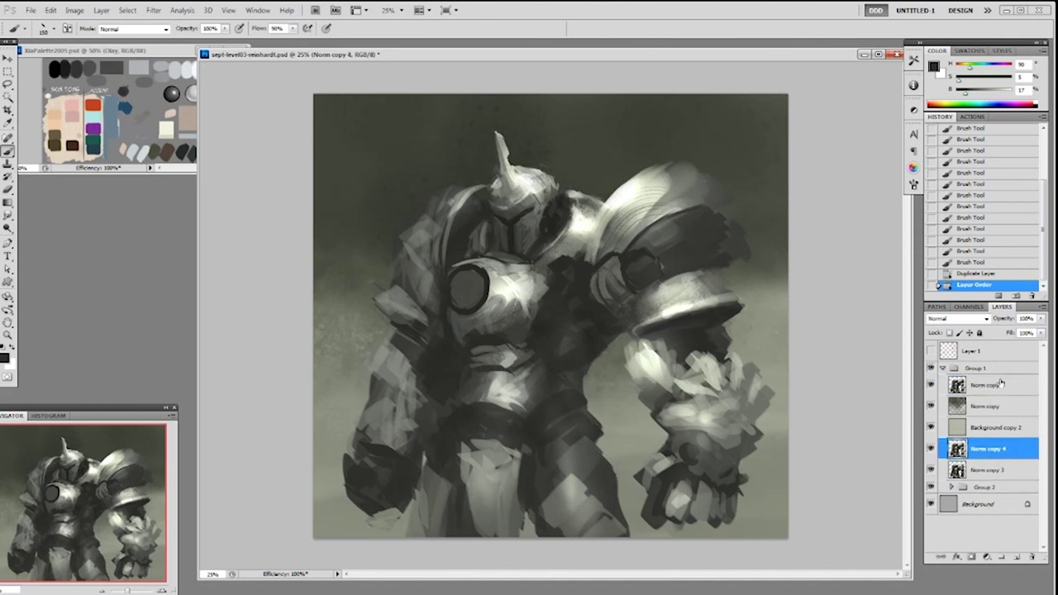
click(988, 385)
Choose a hard round 30 px eraser tip and clean up the outline around the helmet and the neighbouring large shoulder.
key(e)
right_click(538, 160)
click(557, 228)
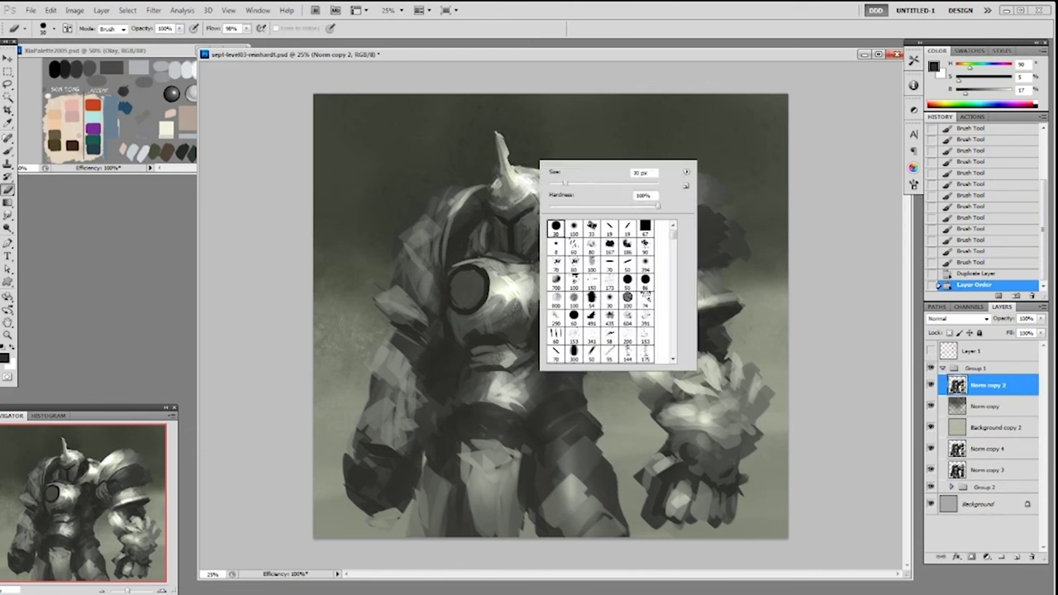
drag(610, 200, 600, 225)
click(494, 181)
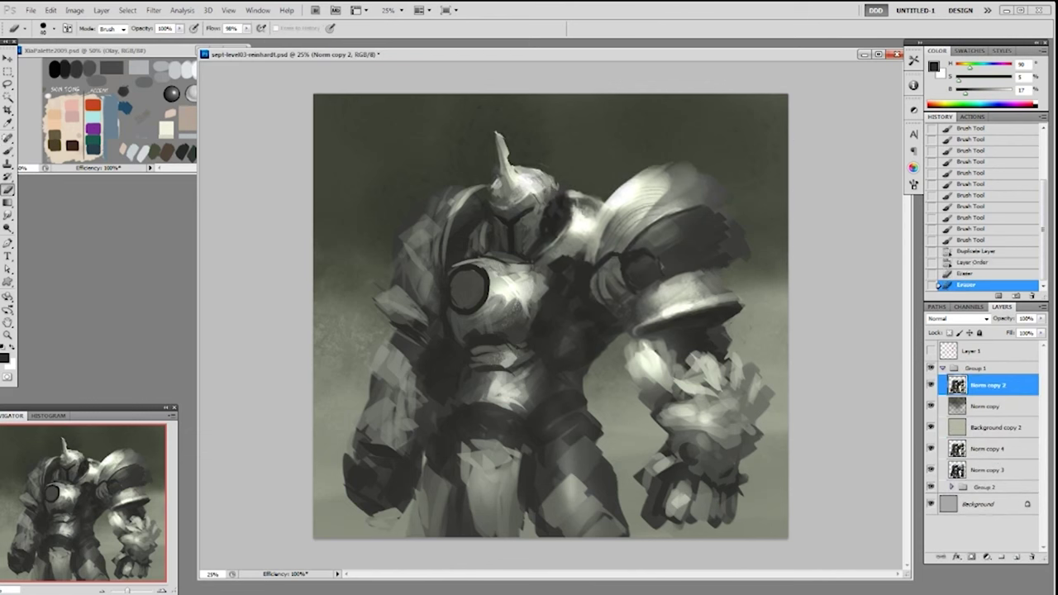
click(494, 180)
click(494, 180)
click(494, 180)
Erase along the smaller shoulder's outer contour and the top of the helmet to sharpen the silhouette.
drag(443, 195, 414, 222)
drag(420, 215, 404, 234)
drag(408, 228, 400, 241)
click(533, 171)
click(533, 172)
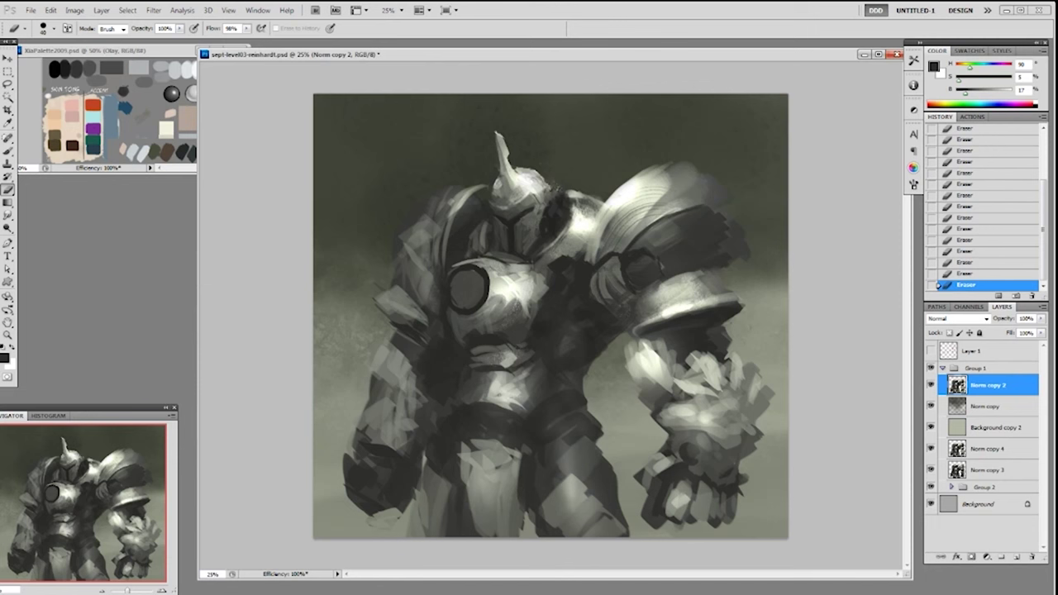
Lasso the horned helmet and copy it onto a new layer.
key(l)
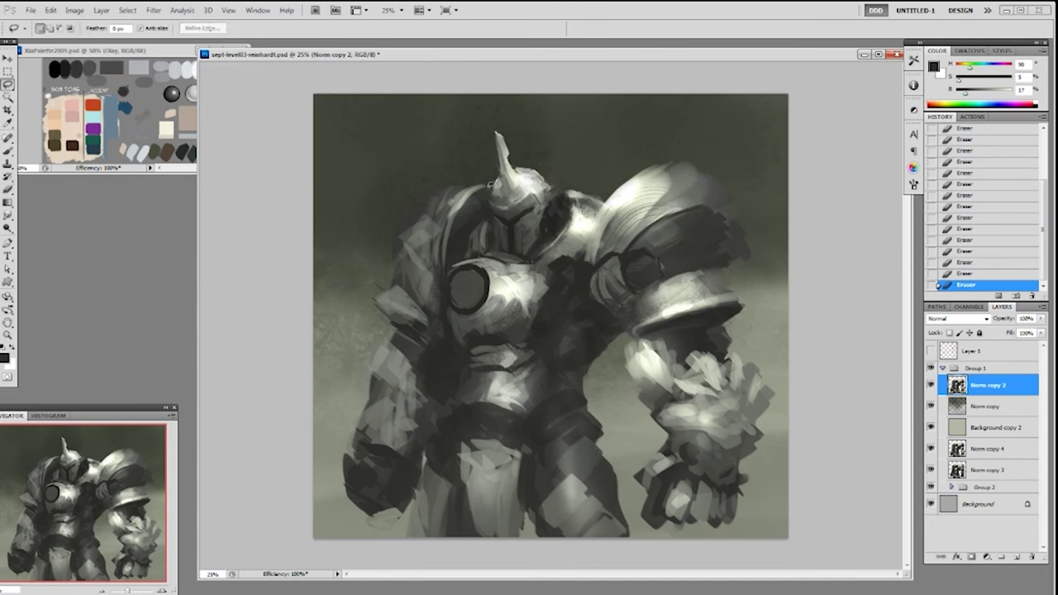
mouse_move(490, 183)
mouse_down()
mouse_move(498, 126)
mouse_move(564, 176)
mouse_move(552, 224)
mouse_move(525, 250)
mouse_move(497, 245)
mouse_move(483, 201)
mouse_move(501, 184)
mouse_up()
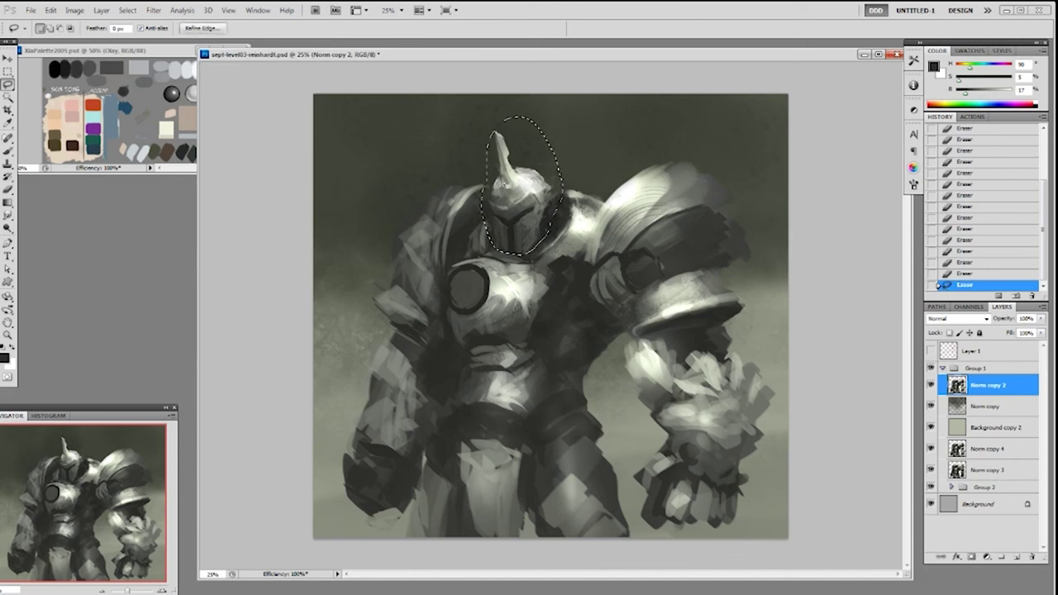
key(ctrl+c)
key(ctrl+v)
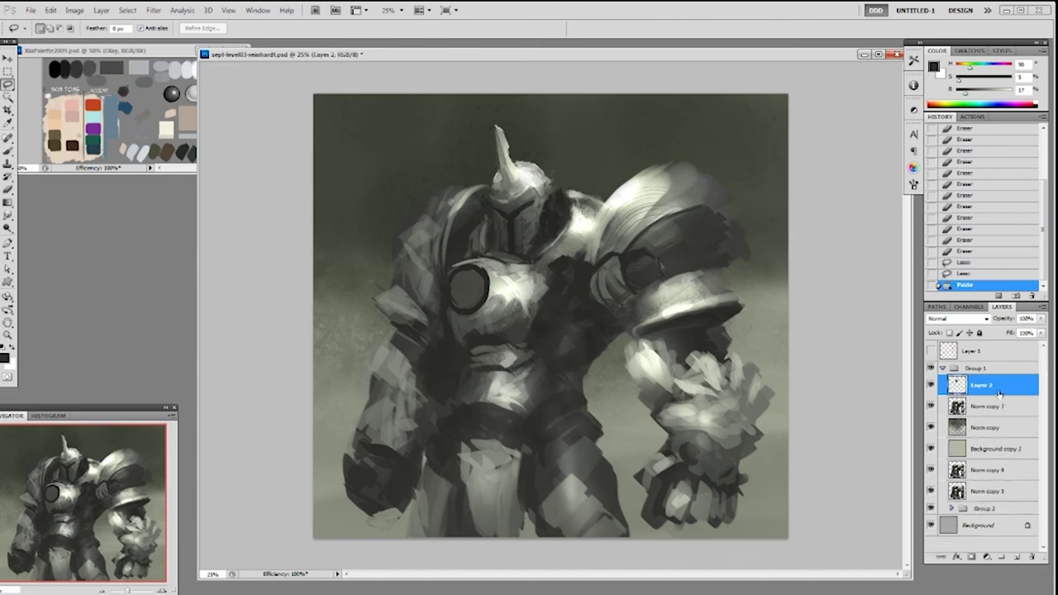
Paint the collar rim behind the helmet on the Norm copy 2 layer with sampled greys, undoing the last stroke.
click(984, 409)
key(b)
alt+click(583, 192)
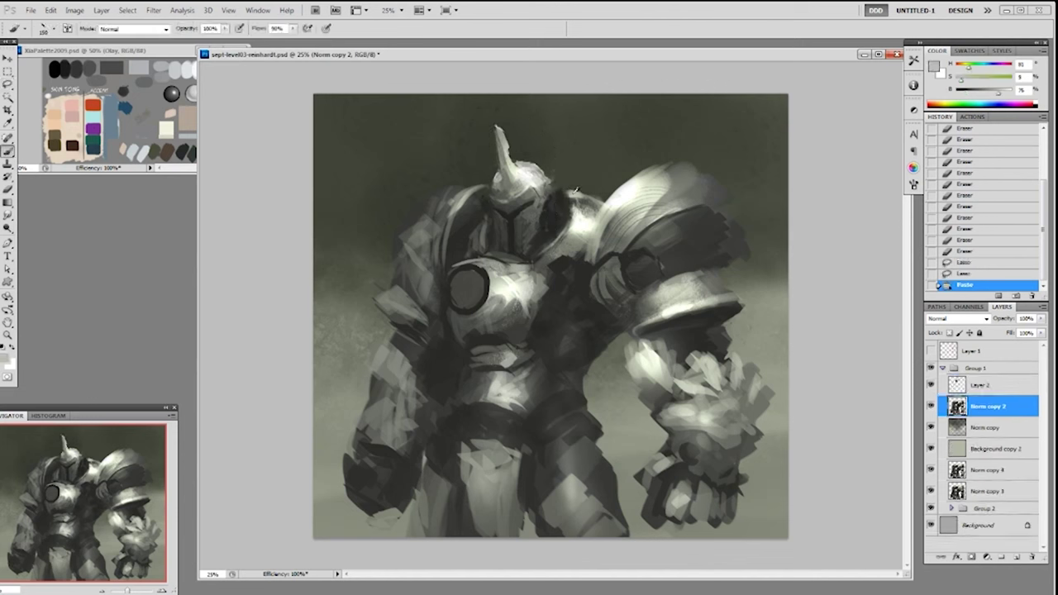
alt+click(576, 191)
drag(555, 185, 597, 201)
alt+click(576, 194)
drag(577, 195, 588, 198)
key(ctrl+z)
Rework the gap between helmet and collar and the area under the chin with sampled dark tones.
alt+click(580, 188)
mouse_move(579, 193)
mouse_down()
mouse_move(597, 199)
mouse_move(560, 200)
mouse_up()
alt+click(565, 198)
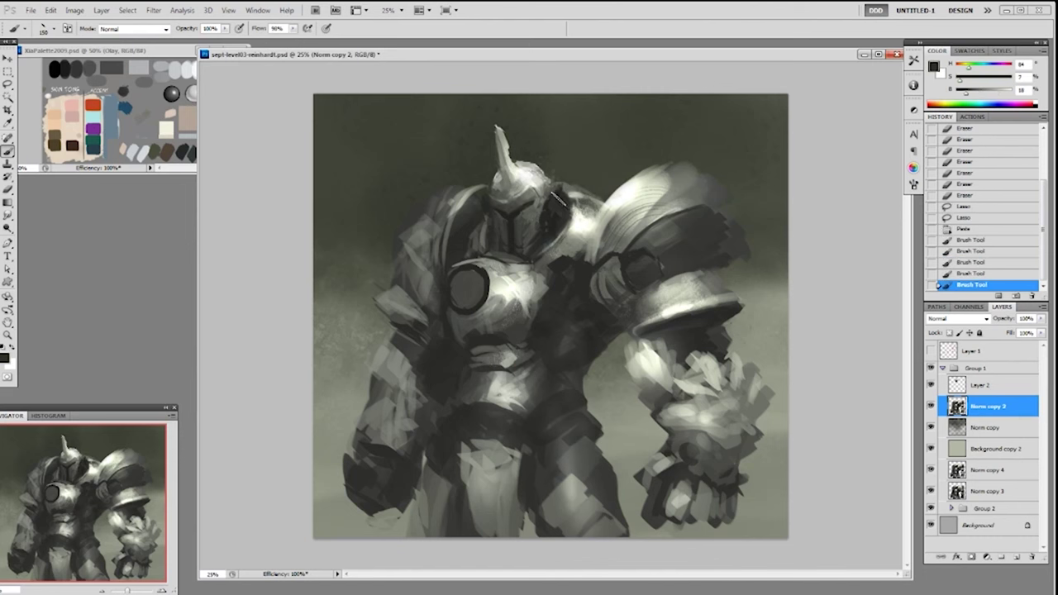
drag(523, 249, 534, 242)
alt+click(527, 247)
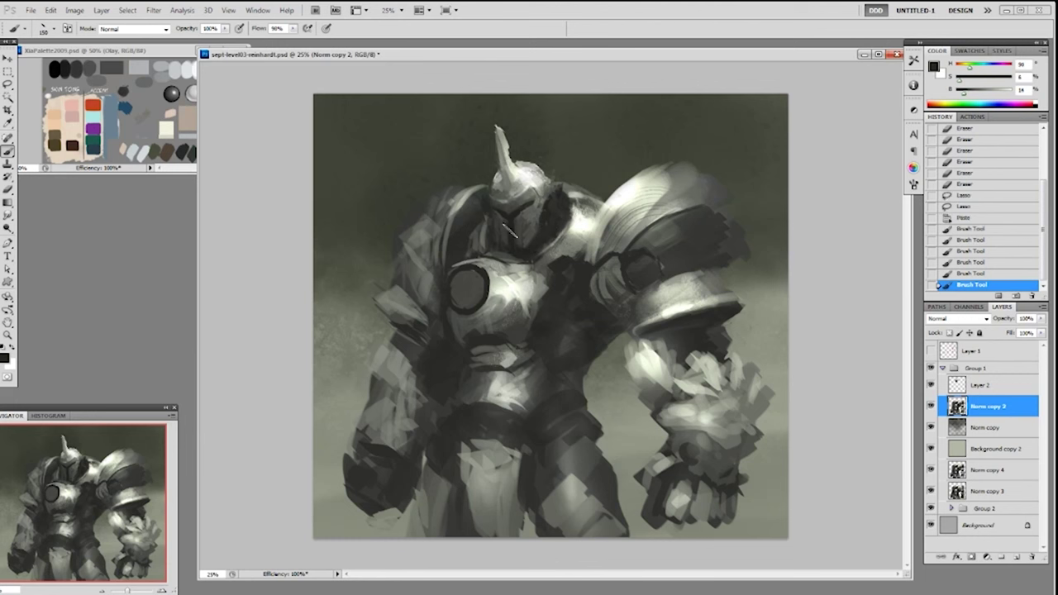
Scale the helmet on Layer 2 down to about 94% and shift it slightly down and to the left.
click(984, 385)
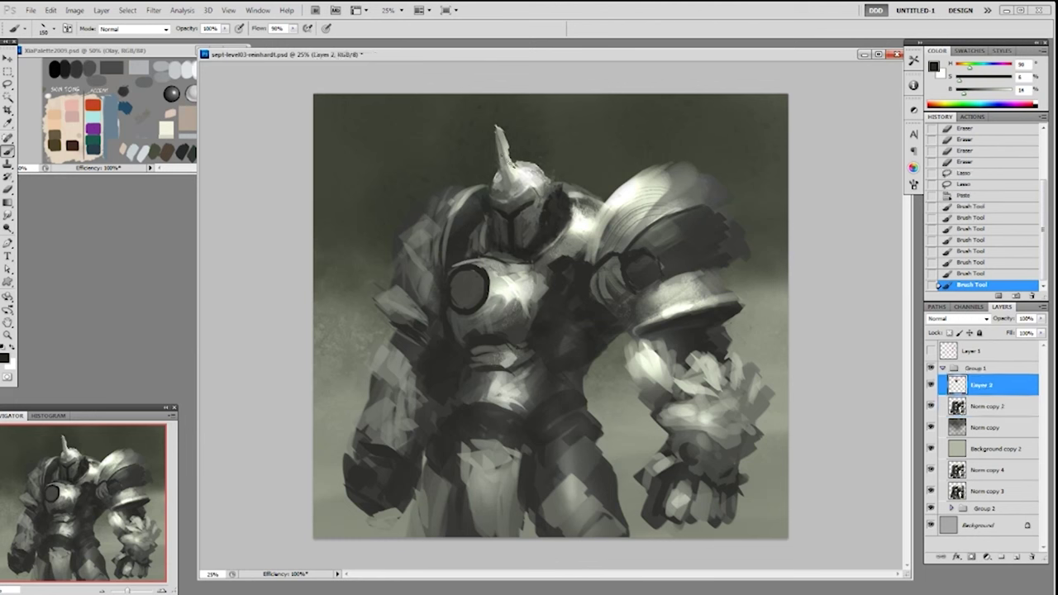
key(ctrl+t)
drag(565, 120, 555, 131)
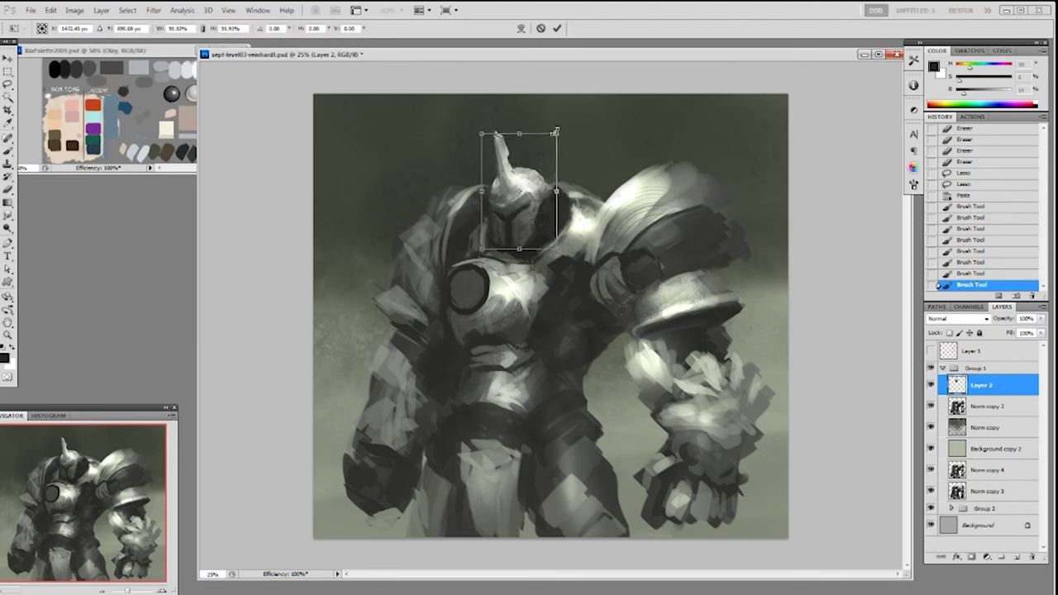
key(Return)
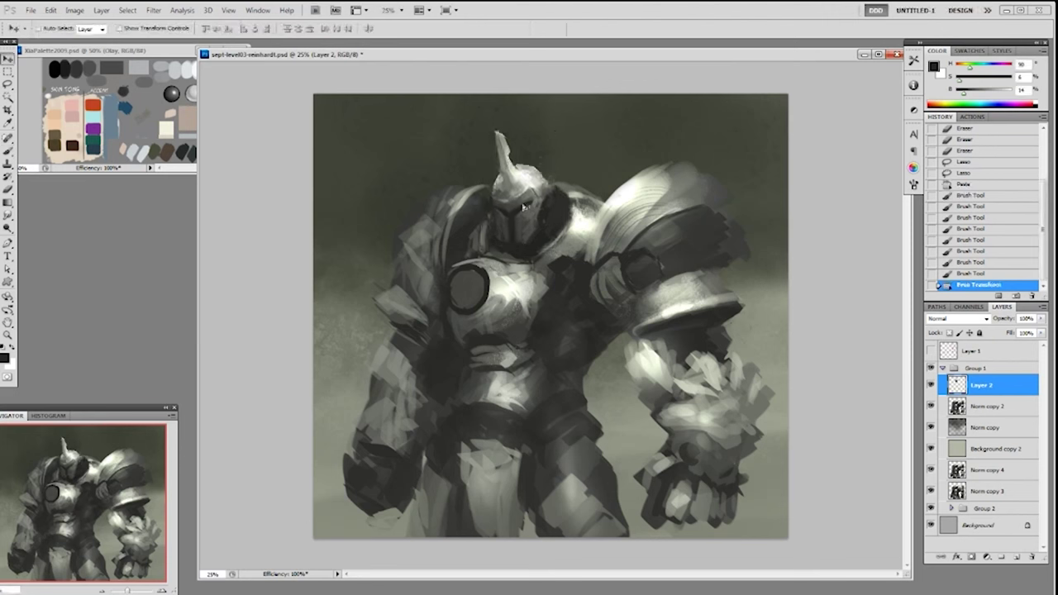
drag(522, 206, 520, 208)
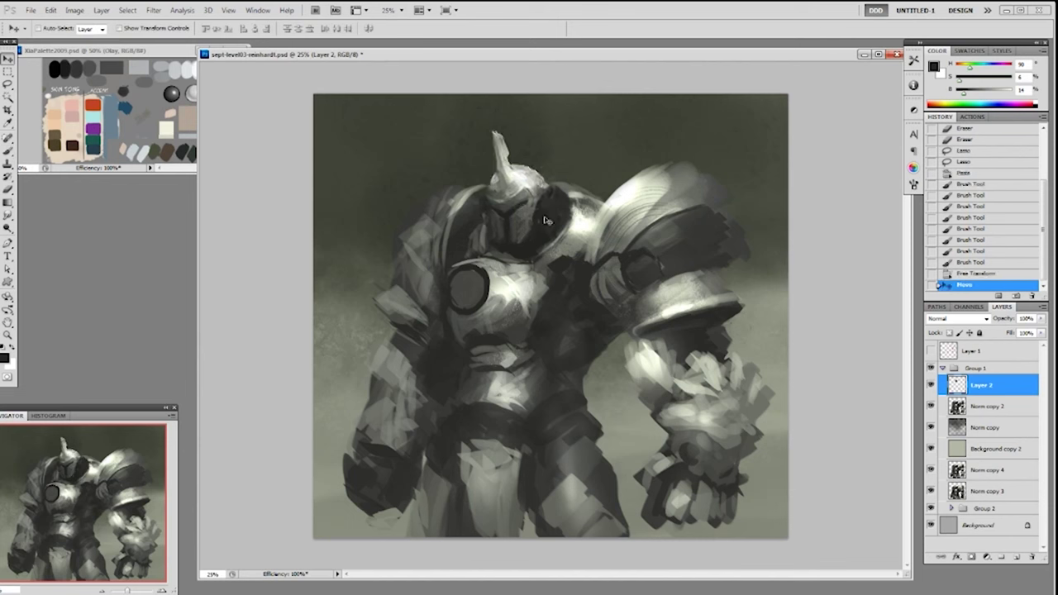
Erase the stray paint around the helmet's crown on the Norm copy 2 layer and on Layer 2.
click(996, 406)
key(b)
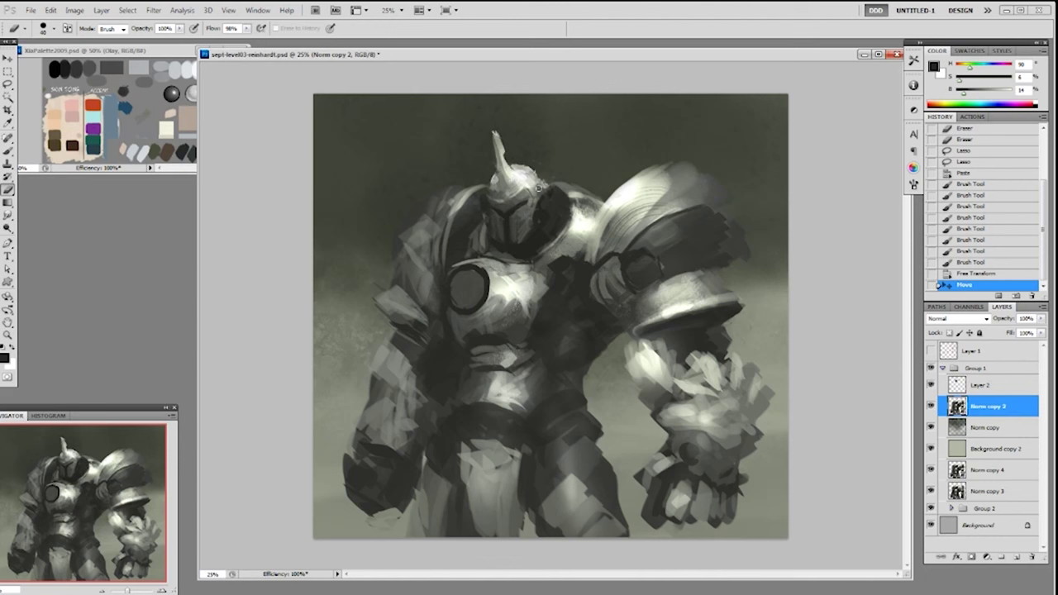
click(533, 166)
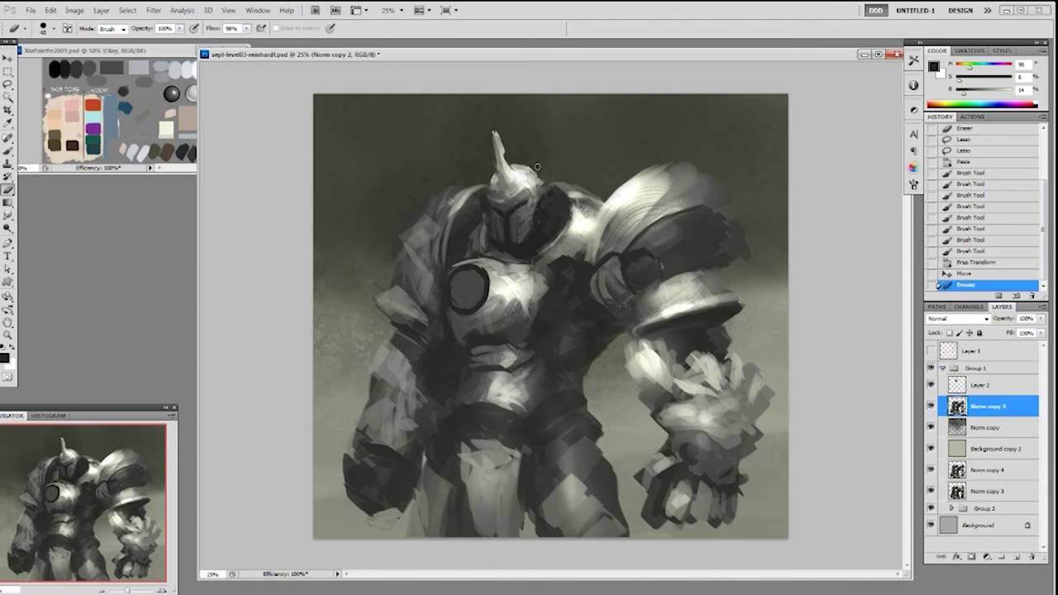
click(537, 166)
click(542, 165)
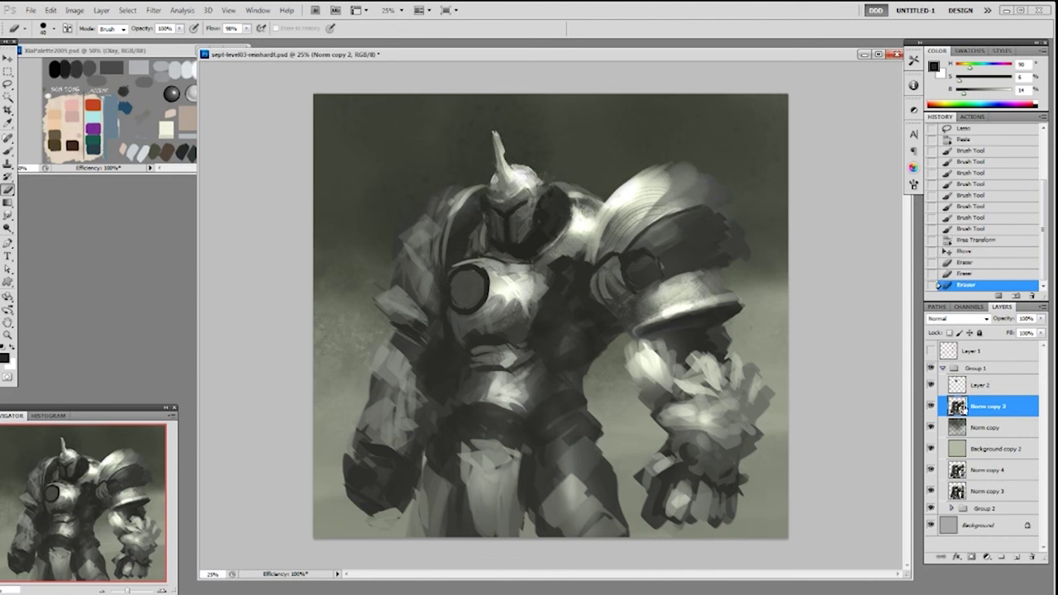
click(542, 165)
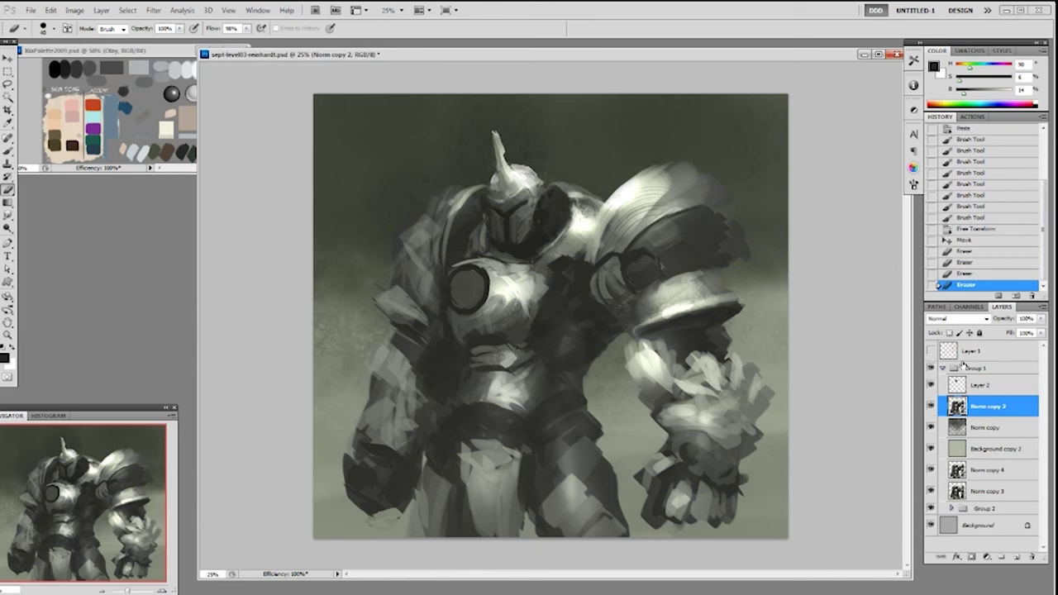
click(984, 385)
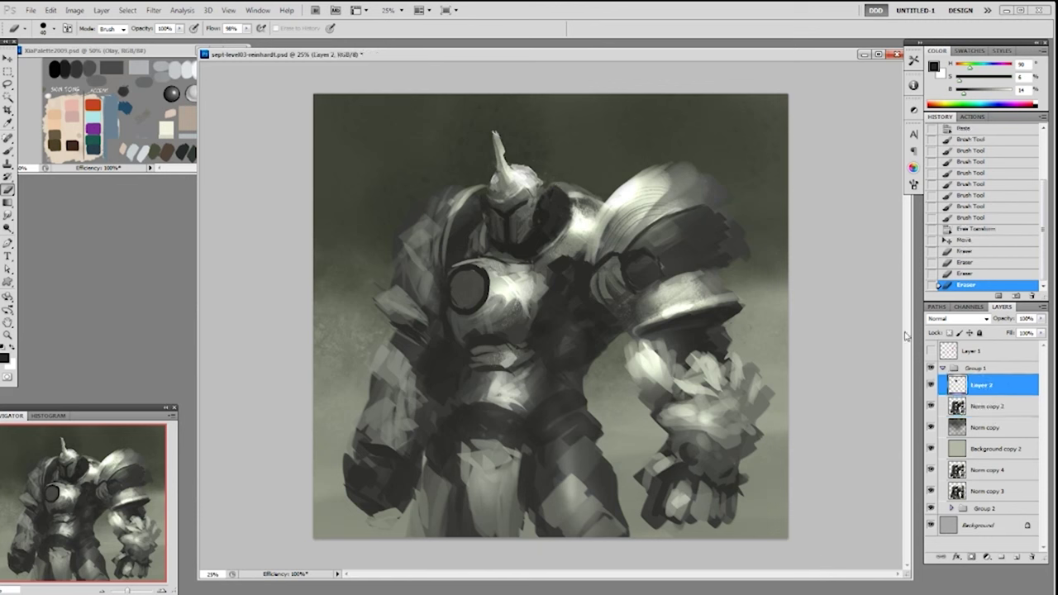
click(538, 157)
Paint the collar's upper edge behind the helmet on Norm copy 2 with sampled dark and grey tones.
click(974, 406)
key(b)
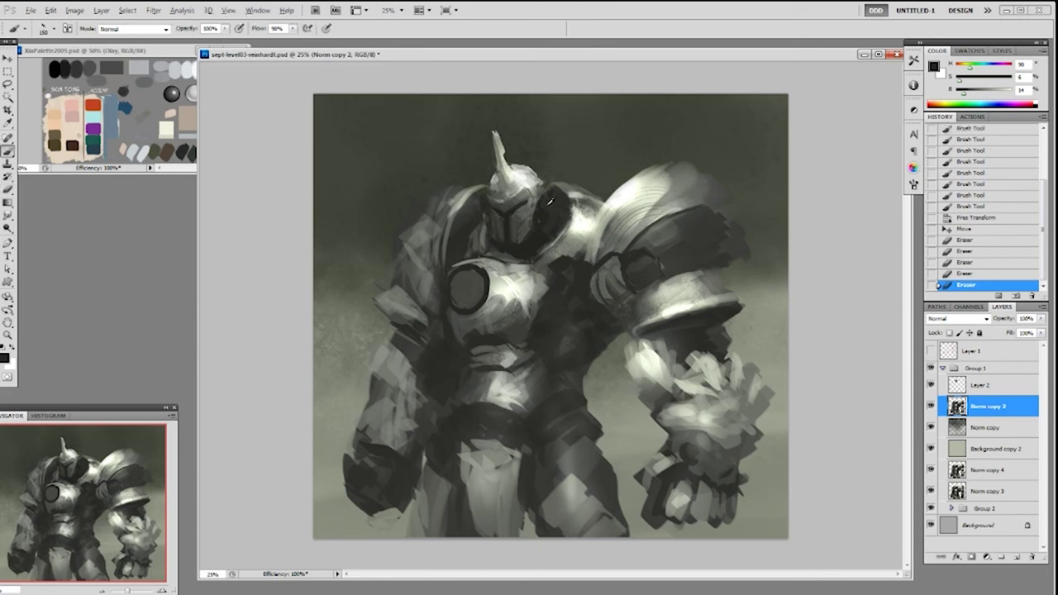
alt+click(535, 222)
mouse_move(555, 187)
mouse_down()
mouse_move(531, 211)
mouse_move(564, 182)
mouse_move(543, 186)
mouse_move(573, 190)
mouse_up()
alt+click(564, 185)
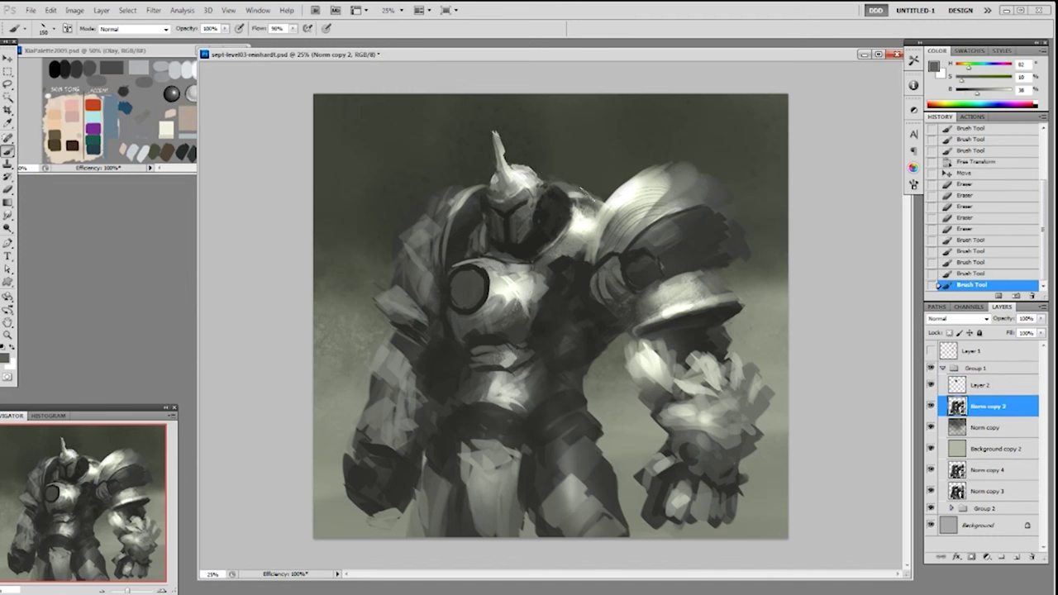
Brush sampled near-white highlights onto the collar between helmet and large shoulder plate, using another brush tip at 30% opacity.
alt+click(583, 206)
right_click(582, 216)
click(669, 349)
drag(740, 250, 712, 258)
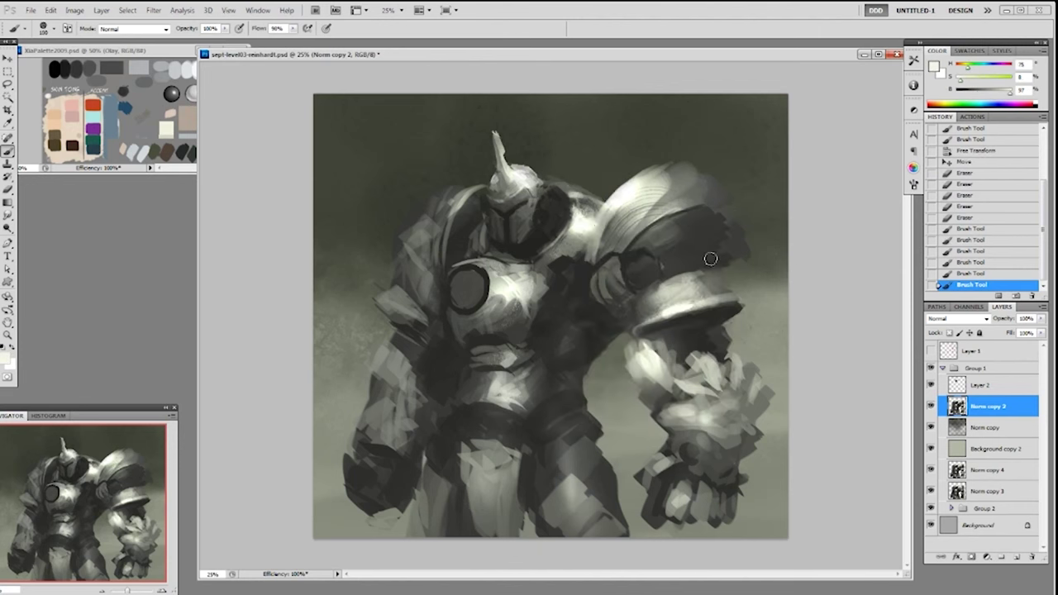
key(3)
mouse_move(578, 203)
mouse_down()
mouse_move(592, 225)
mouse_move(572, 238)
mouse_up()
alt+click(585, 224)
mouse_move(562, 182)
mouse_down()
mouse_move(576, 195)
mouse_move(577, 186)
mouse_move(579, 205)
mouse_move(598, 205)
mouse_up()
key(ctrl+z)
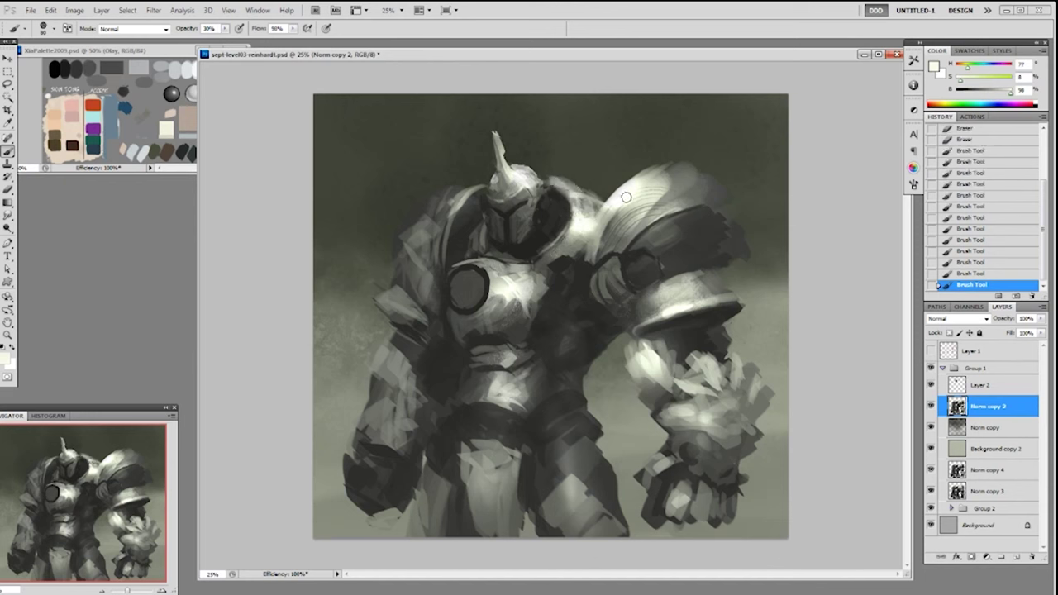
Extend the light tone down the collar toward the chest with colours sampled from the highlight.
alt+click(584, 201)
mouse_move(584, 201)
mouse_down()
mouse_move(556, 241)
mouse_move(567, 202)
mouse_move(547, 251)
mouse_up()
alt+click(581, 205)
alt+click(578, 218)
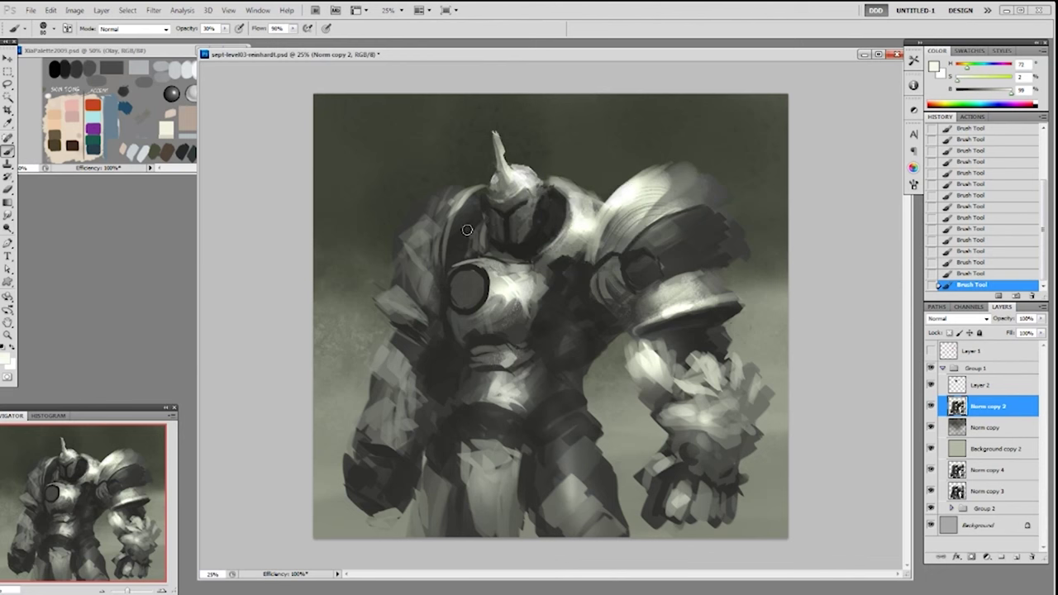
Try light strokes on the shadowed collar edge to the left of the helmet, and undo them.
drag(475, 249, 484, 223)
key(ctrl+z)
key(bracketleft)
key(bracketleft)
key(ctrl+z)
Rework the collar right of the helmet with sampled dark and grey tones and add a white highlight.
alt+click(573, 189)
alt+click(558, 183)
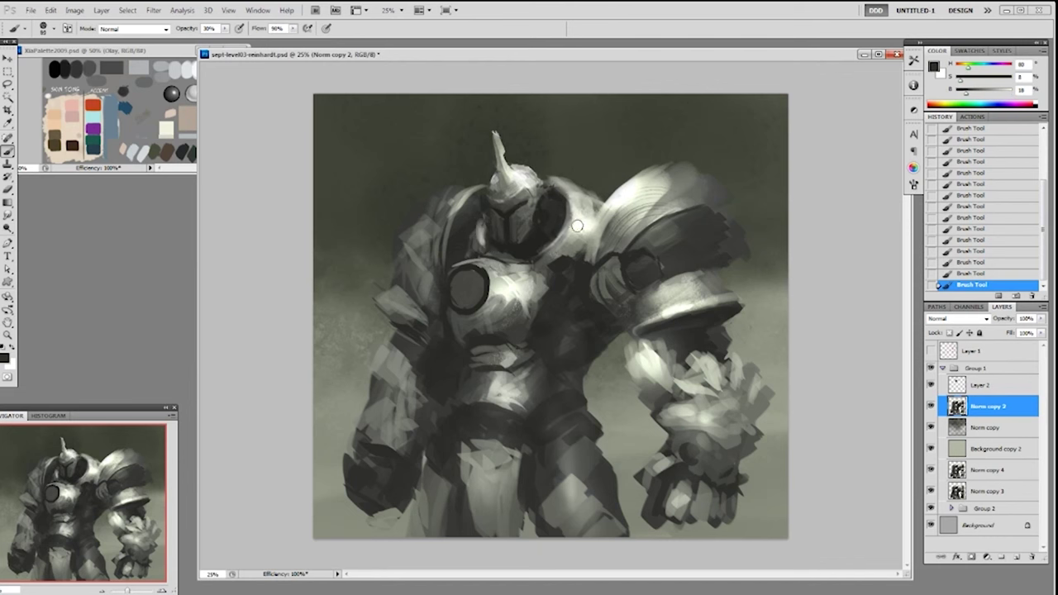
alt+click(580, 223)
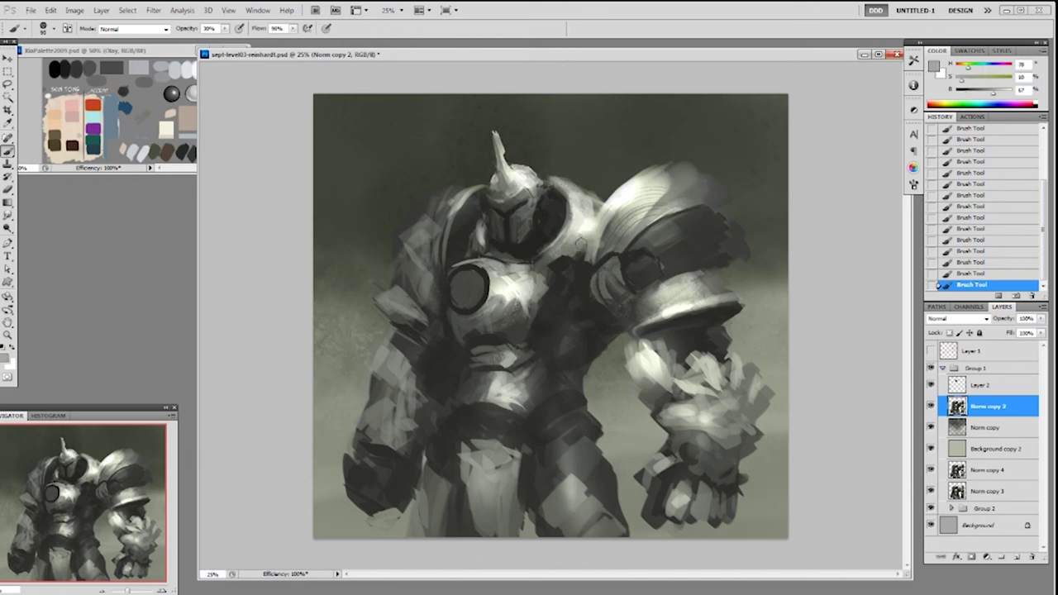
key(x)
drag(575, 201, 592, 211)
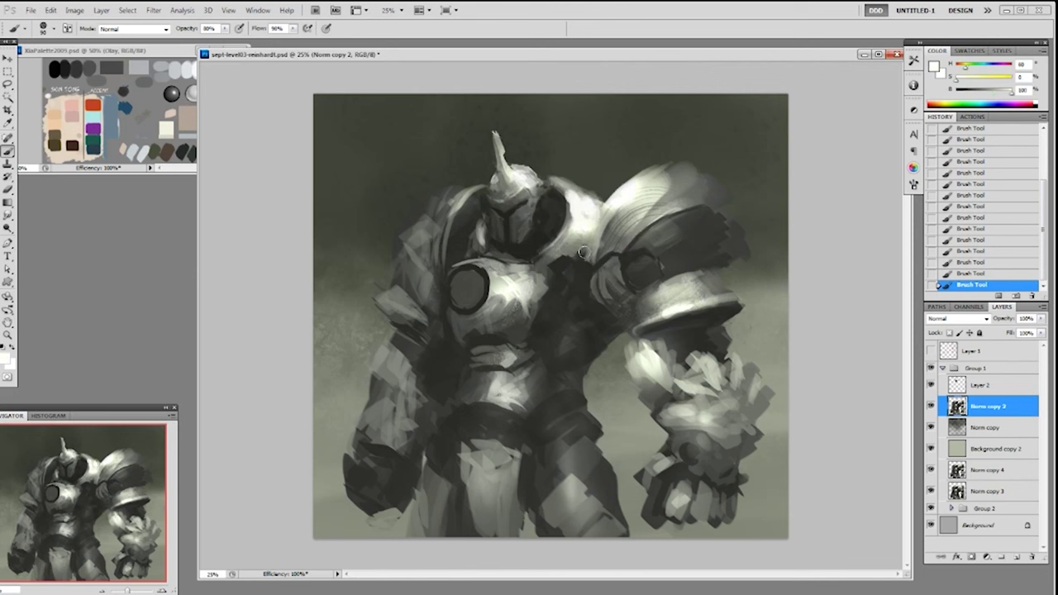
Try sampled light strokes at 80% opacity on the collar, and roll the painting back to an earlier history state.
alt+click(575, 239)
alt+click(586, 231)
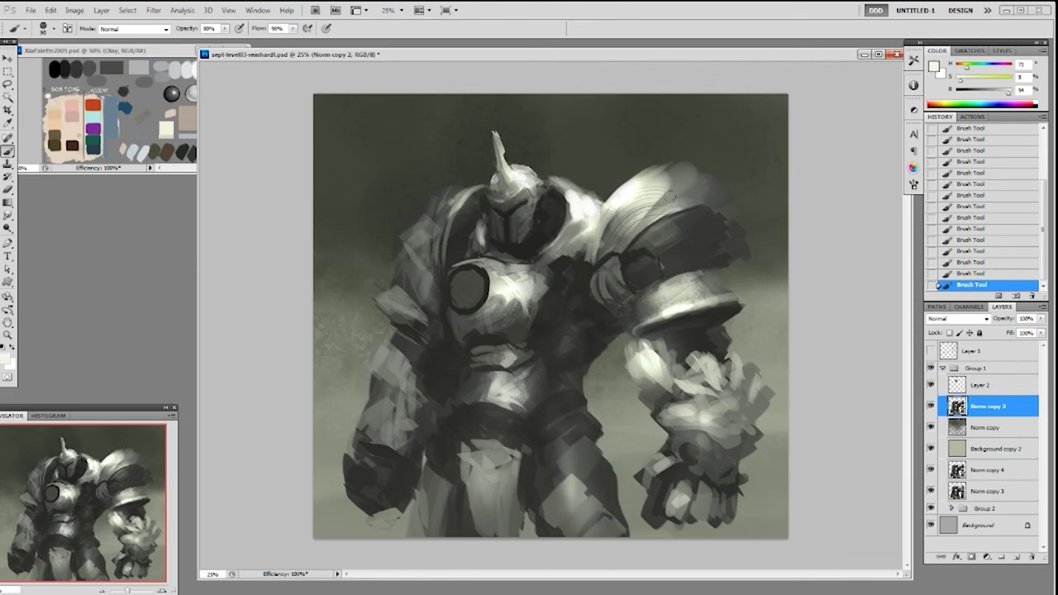
key(ctrl+z)
click(1004, 254)
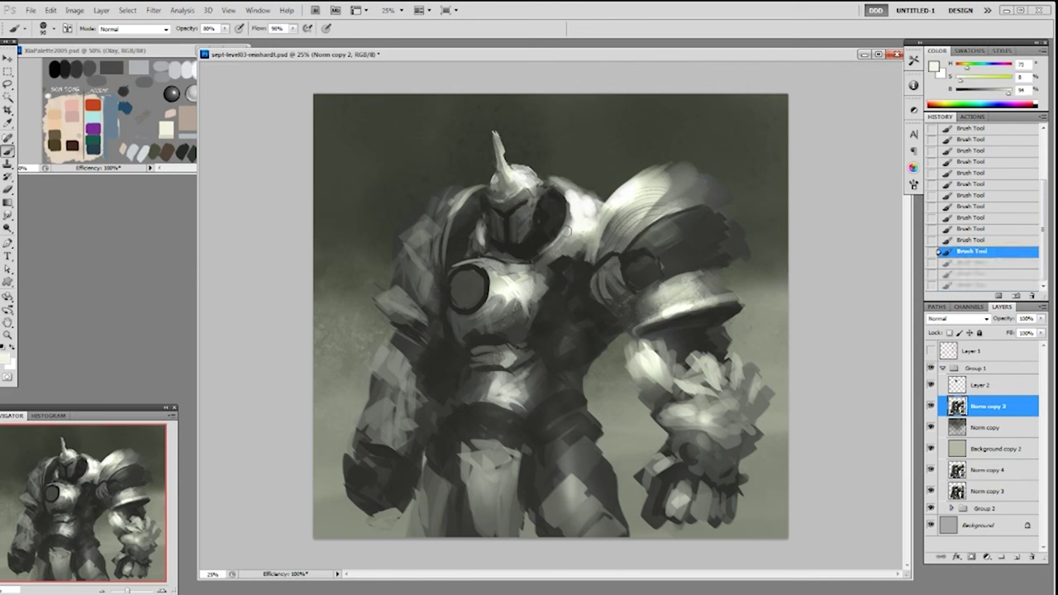
Repaint the collar's lower rim and upper edge beside the helmet with sampled grey tones.
drag(536, 249, 567, 237)
key(ctrl+z)
alt+click(572, 246)
alt+click(555, 256)
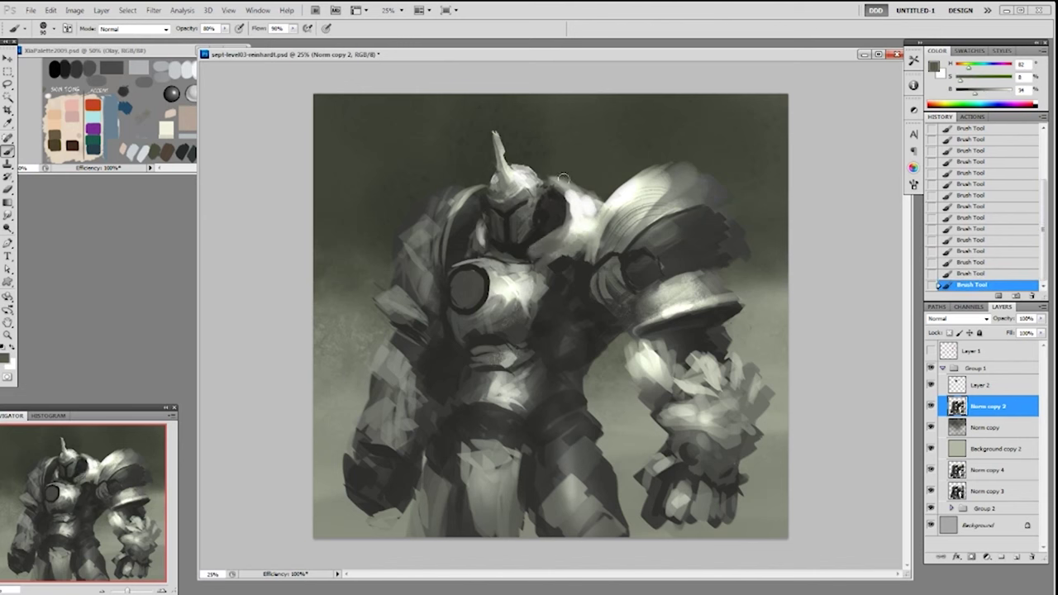
Try erasing along the collar's outer edge, and revert to the history state before the eraser strokes.
key(e)
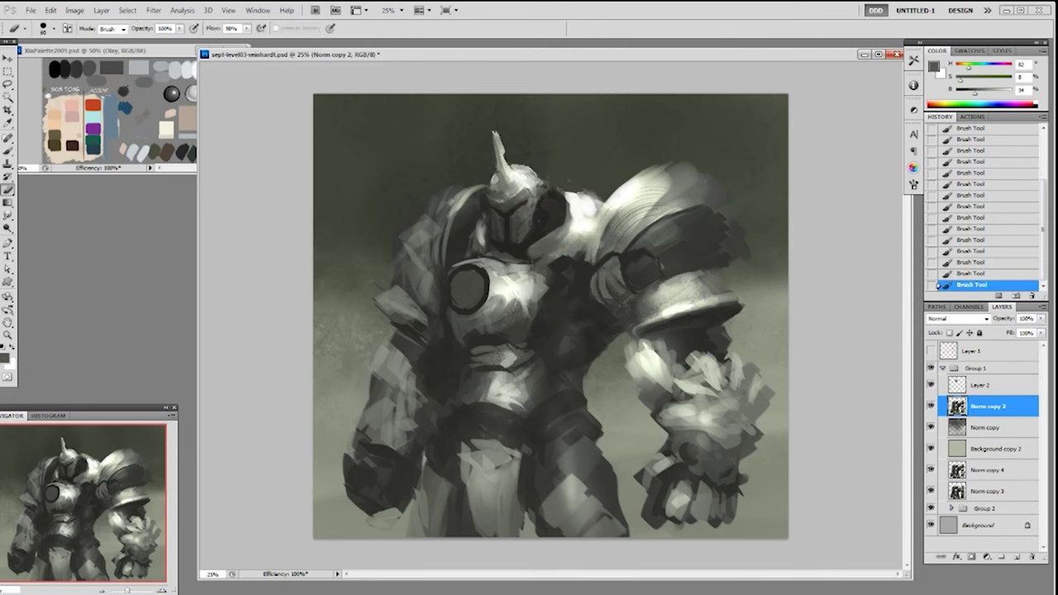
drag(594, 198, 538, 241)
click(581, 218)
key(Return)
drag(814, 238, 791, 237)
key(b)
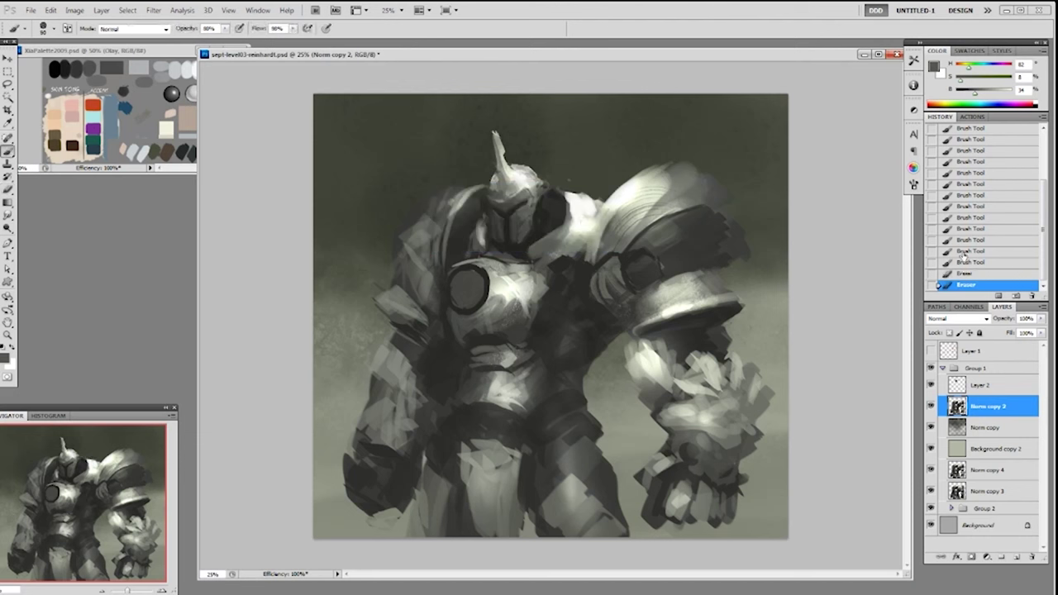
click(965, 263)
Define the collar's inner rim with thin strokes in sampled light, dark and grey tones, switching to the 19 px brush tip.
right_click(588, 191)
click(683, 263)
drag(679, 236, 742, 234)
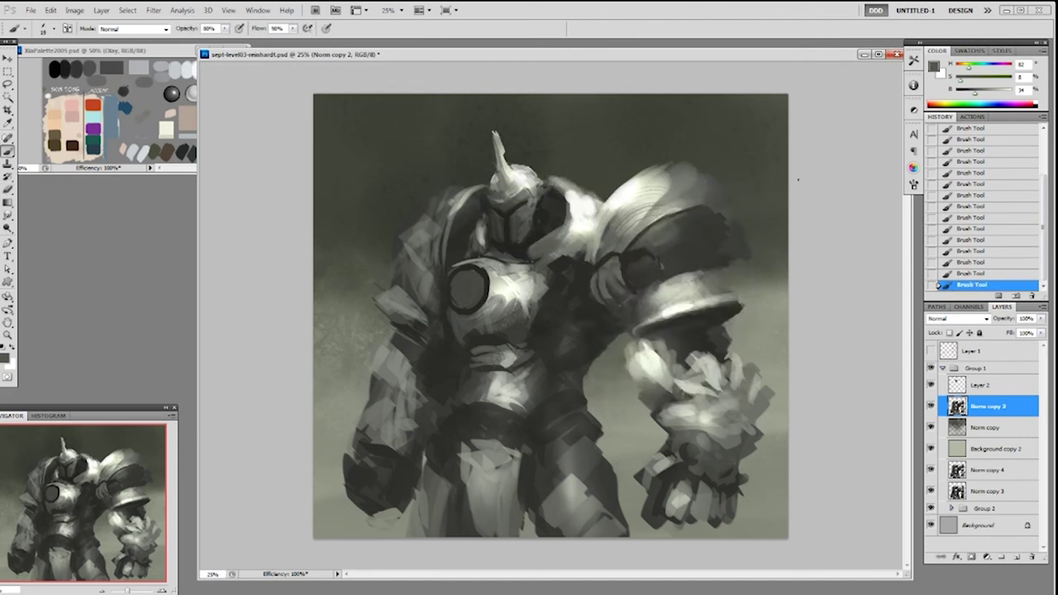
alt+click(582, 192)
alt+click(557, 196)
alt+click(569, 228)
alt+click(552, 224)
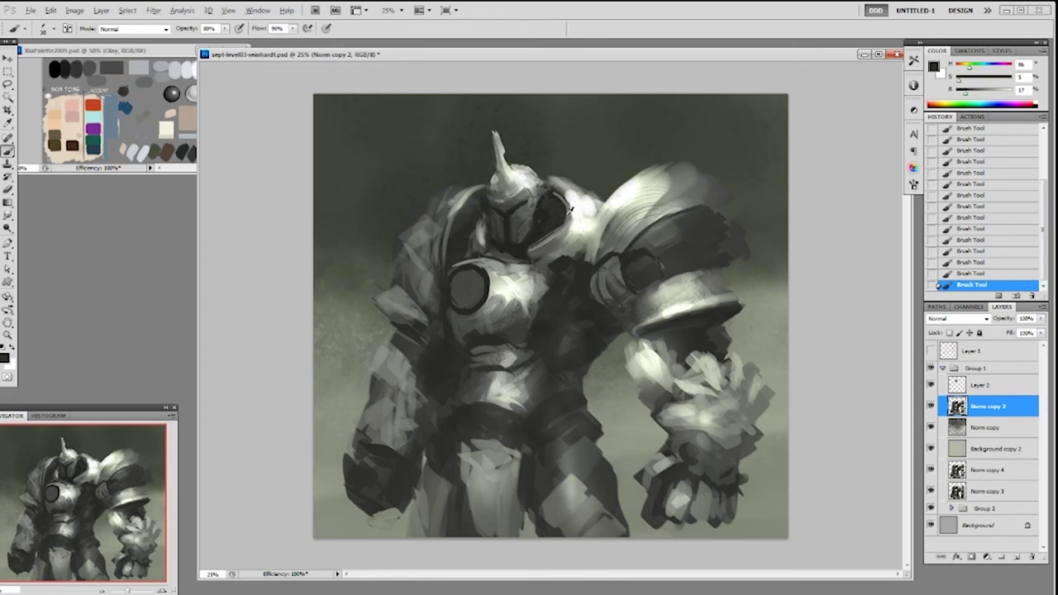
alt+click(569, 213)
right_click(565, 216)
double_click(634, 287)
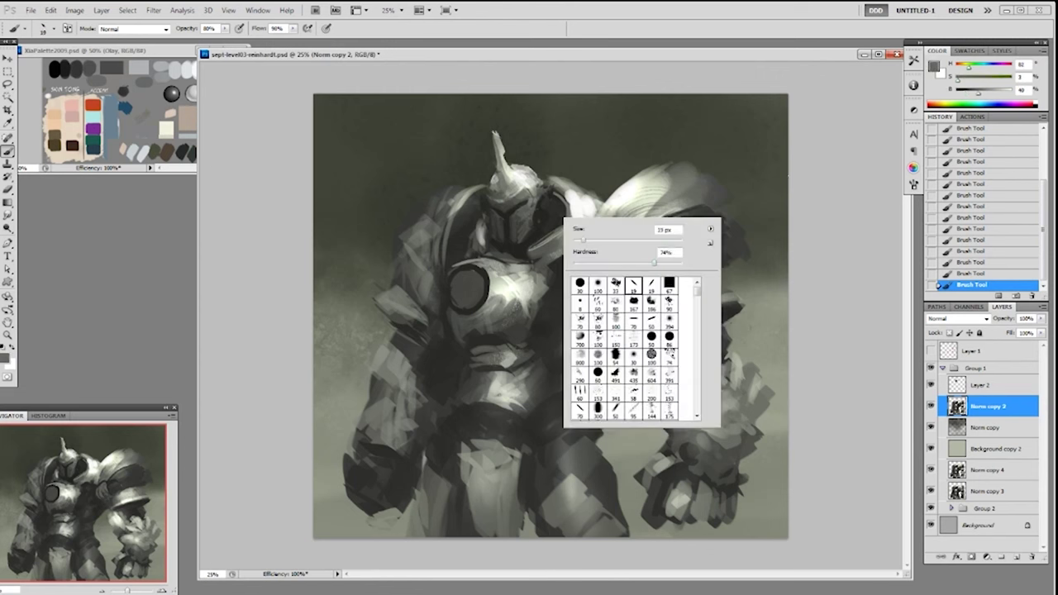
Nudge the helmet on Layer 2 slightly to the right.
click(982, 387)
key(v)
key(Right)
key(Right)
key(Right)
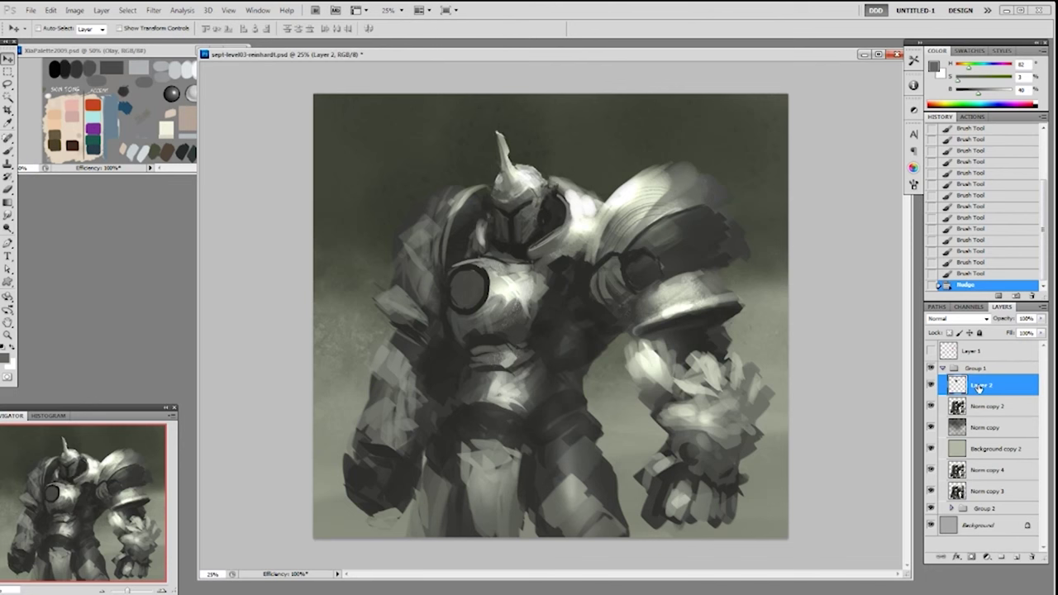
Trim the collar's upper outline between helmet and shoulder plate by erasing stray paint on Layer 2 and Norm copy 2.
key(b)
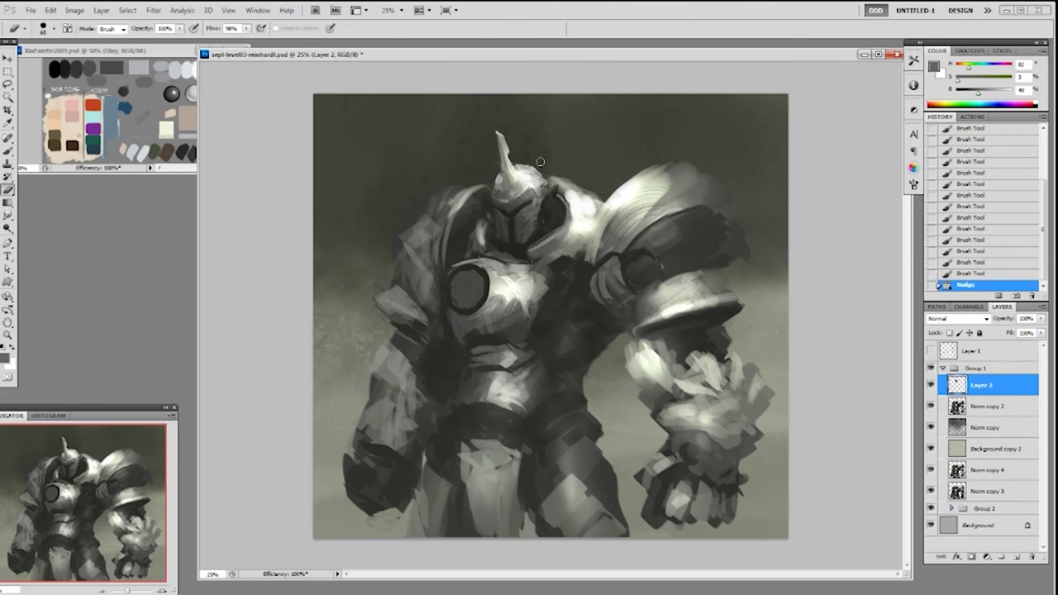
drag(556, 189, 579, 189)
click(989, 407)
click(591, 194)
click(574, 183)
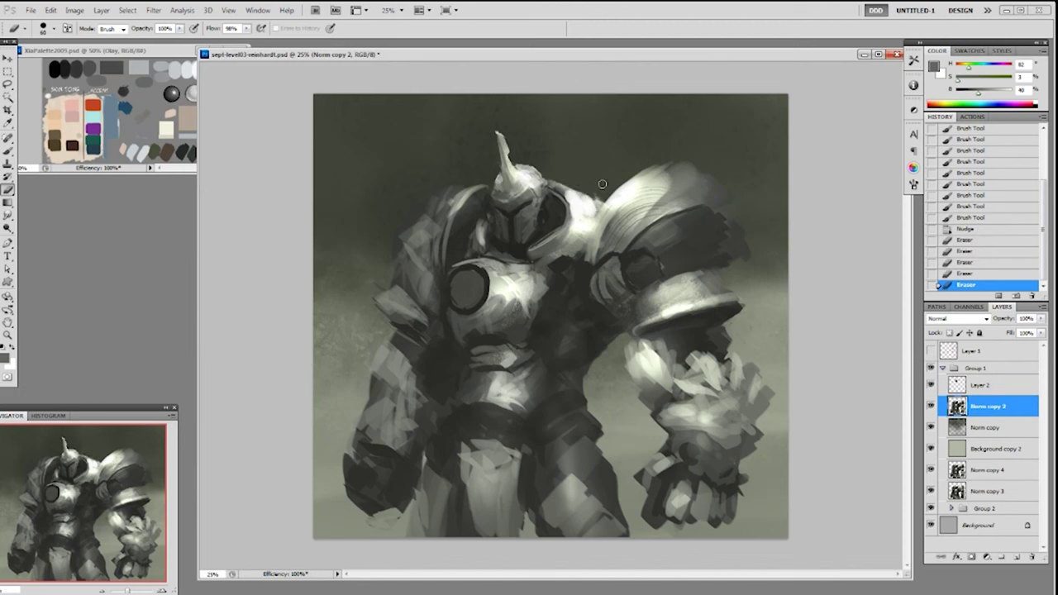
click(562, 184)
click(595, 190)
click(588, 188)
click(582, 190)
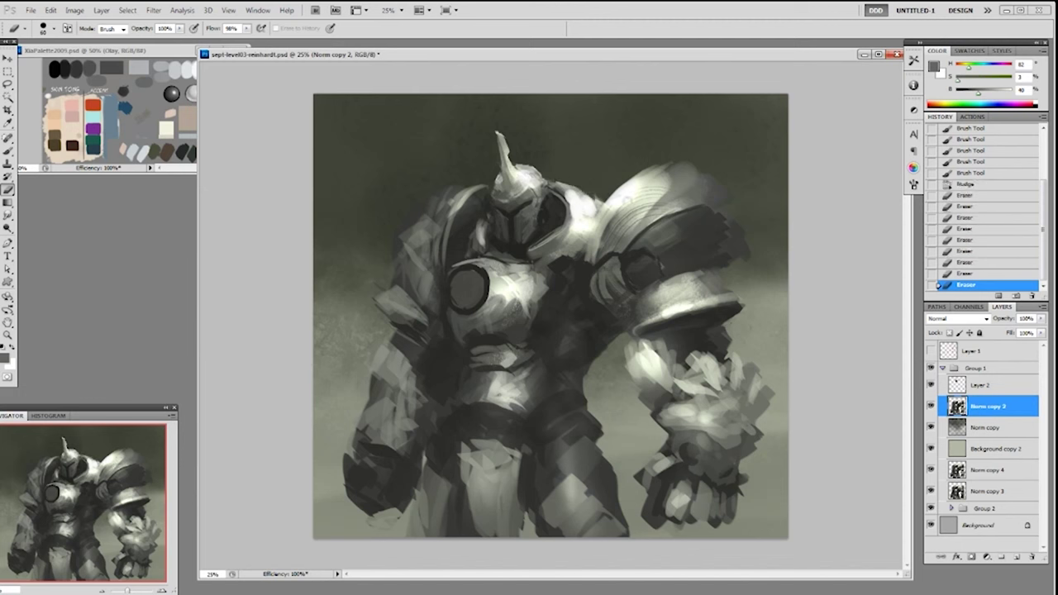
click(578, 192)
click(566, 180)
click(569, 197)
Soften the collar's upper surface with a 100 px eraser tip at 20% opacity.
right_click(564, 180)
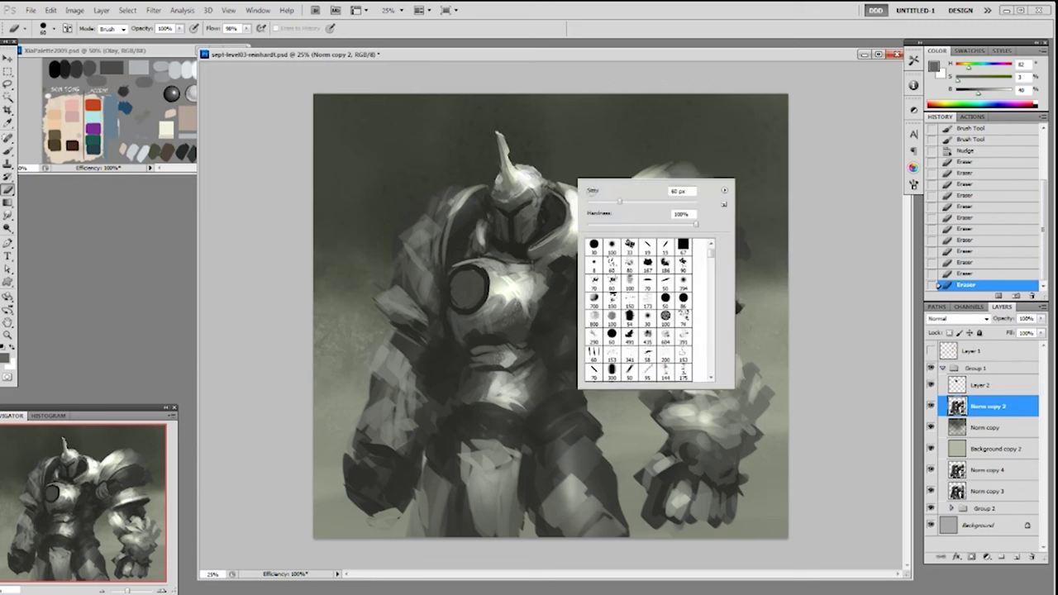
click(666, 316)
mouse_move(560, 190)
mouse_down()
mouse_move(577, 195)
mouse_move(594, 183)
mouse_move(567, 186)
mouse_up()
key(ctrl+z)
key(2)
mouse_move(561, 187)
mouse_down()
mouse_move(613, 210)
mouse_move(569, 179)
mouse_move(587, 227)
mouse_up()
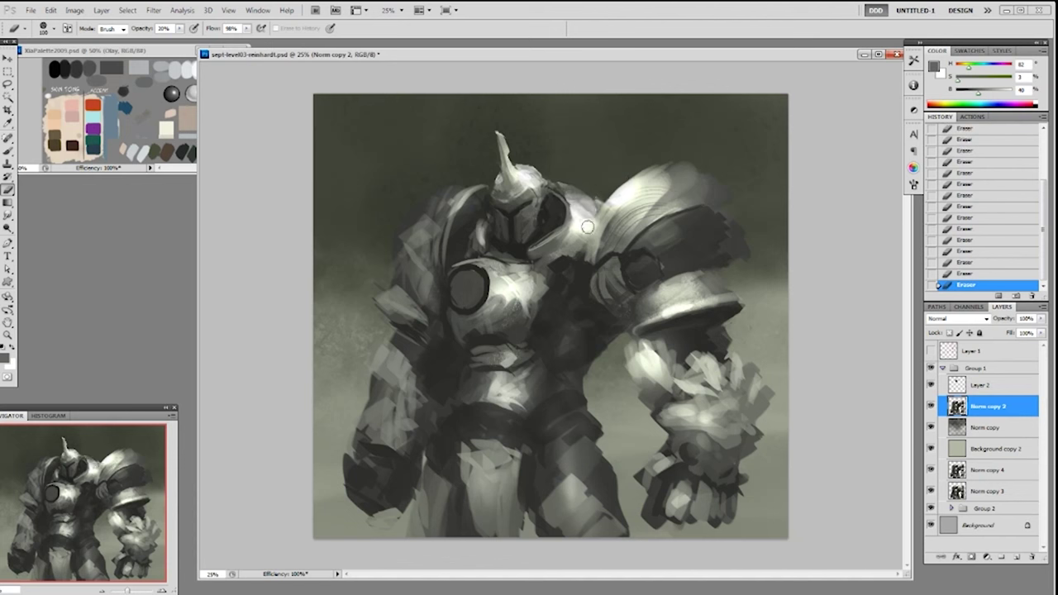
Paint bright highlight strokes on the lower collar with a near-white sampled from it.
key(b)
alt+click(577, 225)
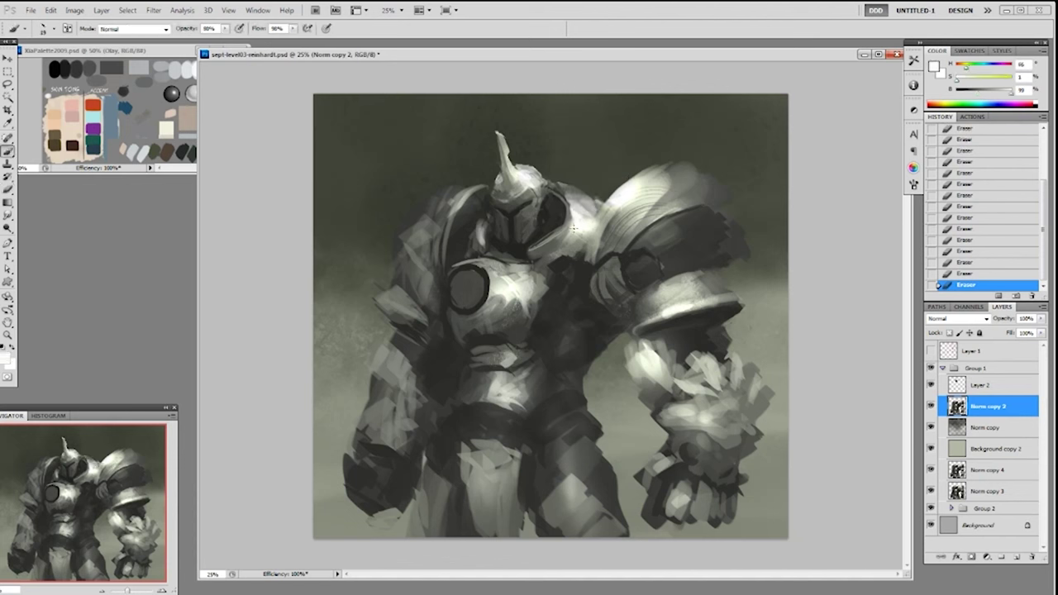
mouse_move(577, 226)
mouse_down()
mouse_move(552, 250)
mouse_move(564, 244)
mouse_up()
drag(567, 236, 559, 224)
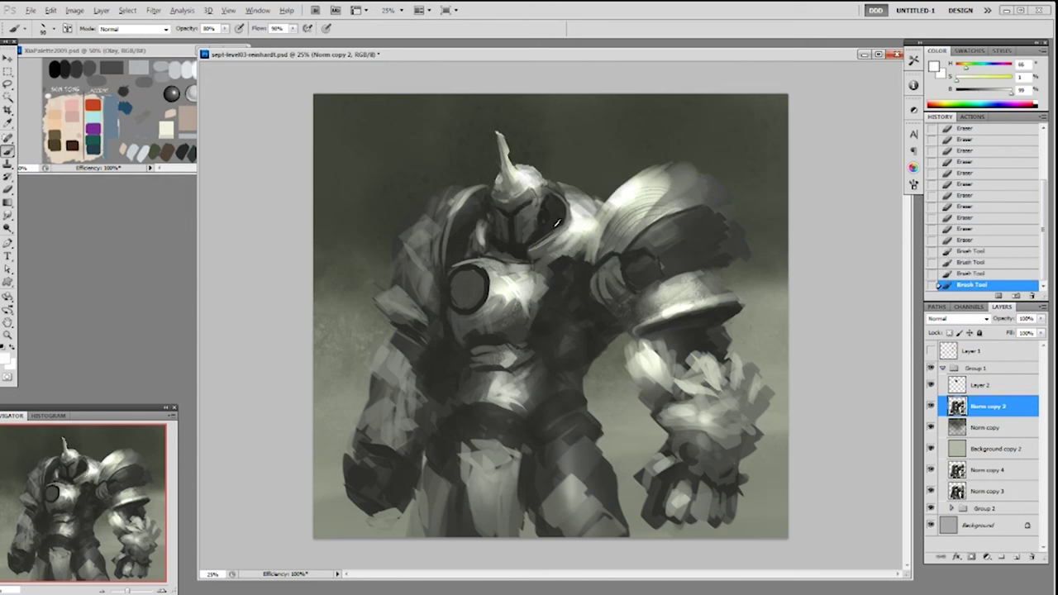
Fill the recess between helmet and collar with sampled dark tones, enlarging the brush and using 100% opacity.
alt+click(679, 245)
mouse_move(552, 229)
mouse_down()
mouse_move(540, 240)
mouse_move(554, 220)
mouse_up()
alt+click(666, 236)
key(bracketright)
key(bracketright)
key(bracketright)
mouse_move(560, 223)
mouse_down()
mouse_move(558, 208)
mouse_move(530, 242)
mouse_up()
alt+click(546, 223)
alt+click(542, 233)
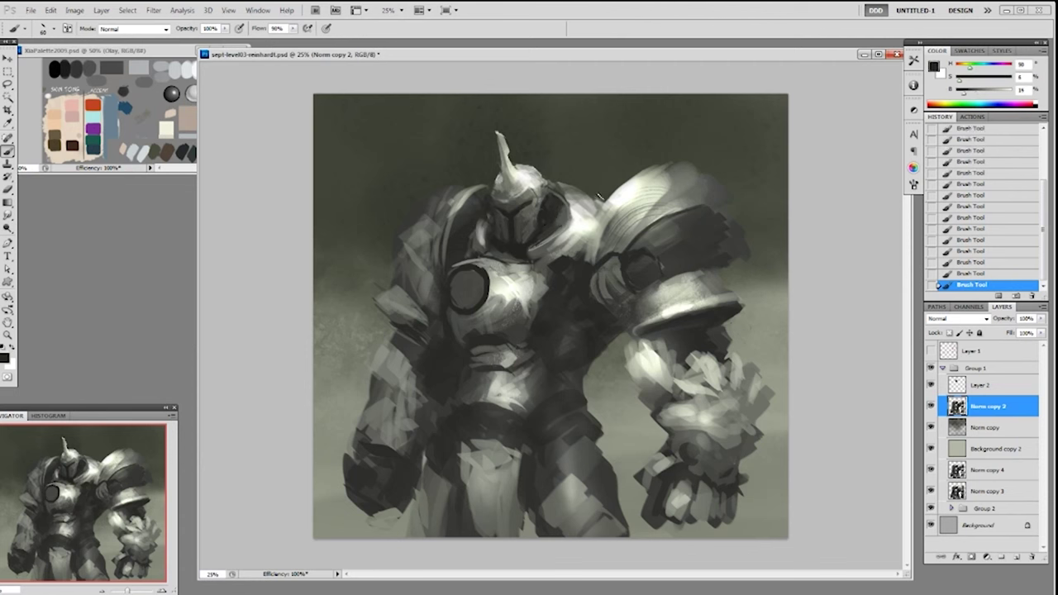
Touch up the collar area below and to the left of the helmet with sampled grey tones.
alt+click(483, 241)
alt+click(488, 250)
alt+click(522, 254)
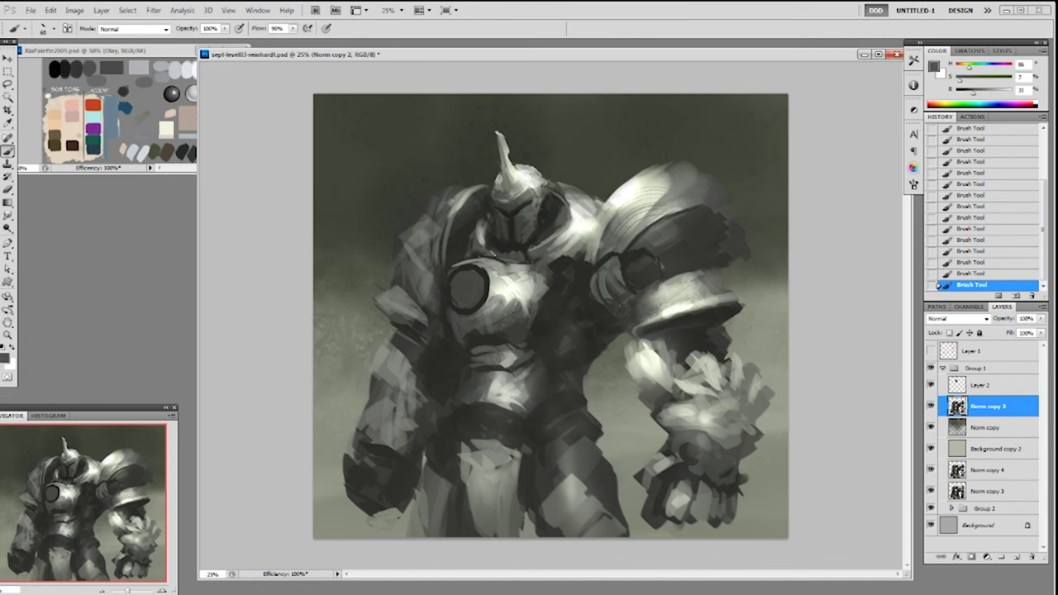
Erase the soft outer edge of the larger shoulder plate with an enlarged hard round eraser tip at 100% opacity to give a crisp silhouette.
alt+click(563, 262)
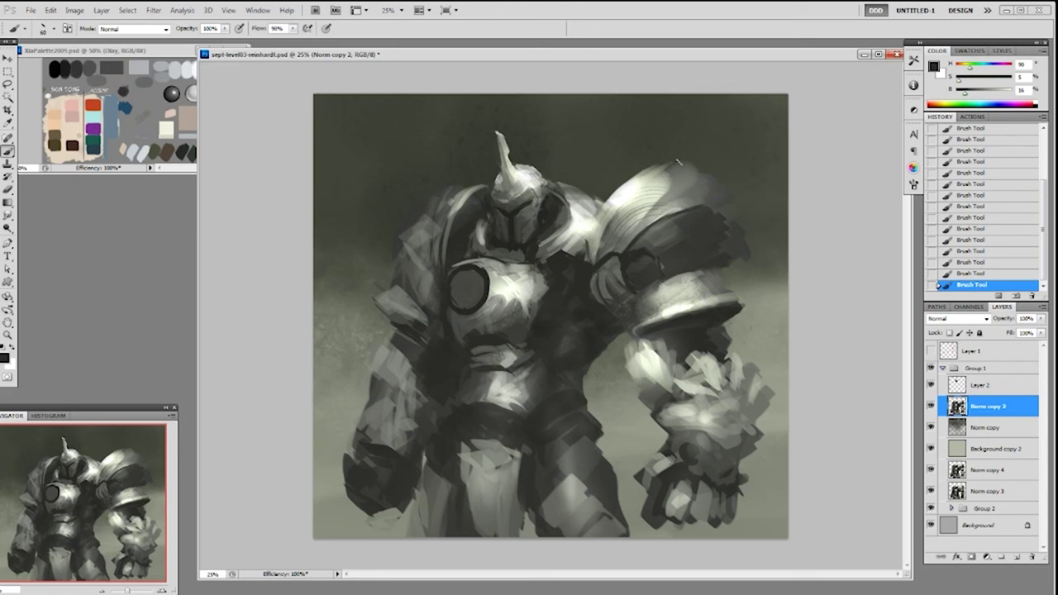
key(e)
right_click(696, 171)
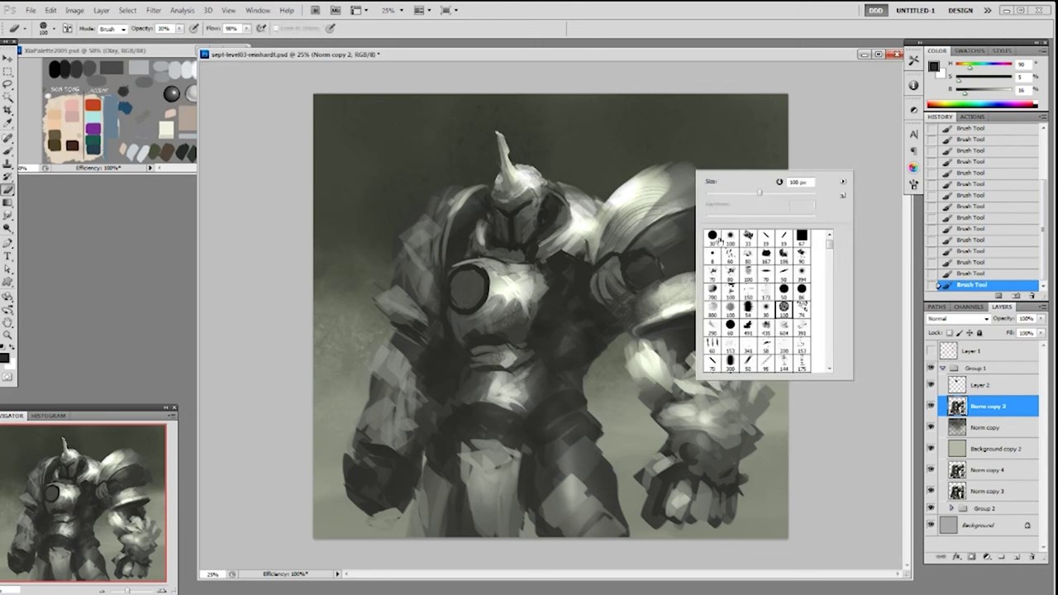
click(717, 239)
click(717, 143)
key(bracketright)
key(bracketright)
key(bracketright)
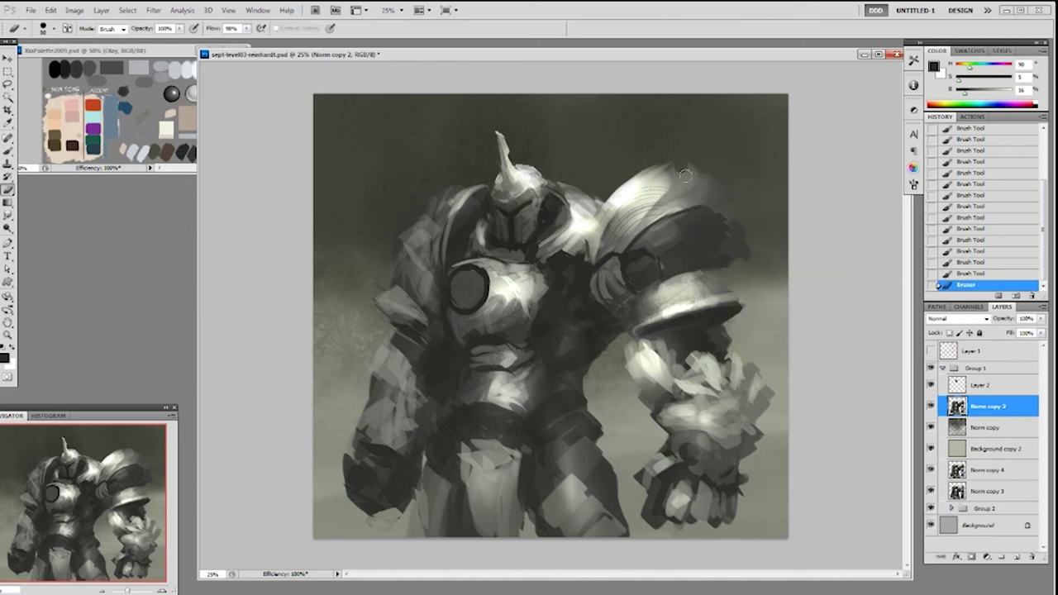
mouse_move(684, 169)
mouse_down()
mouse_move(707, 190)
mouse_move(668, 161)
mouse_move(709, 179)
mouse_move(702, 192)
mouse_move(686, 185)
mouse_move(759, 233)
mouse_move(739, 250)
mouse_move(736, 232)
mouse_move(747, 232)
mouse_move(744, 268)
mouse_up()
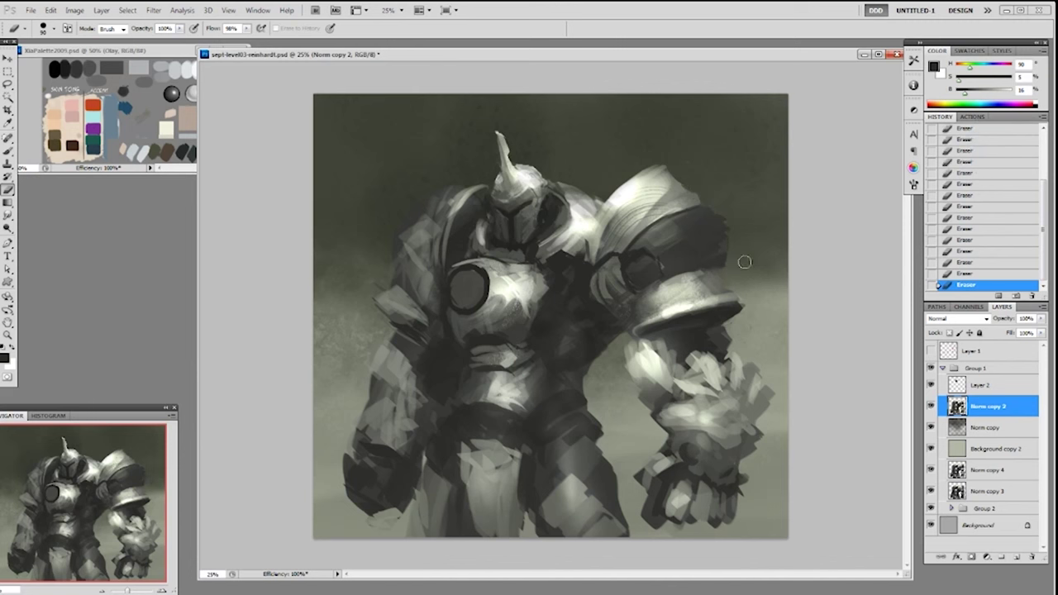
Paint the outer end of the shoulder armour's flared lower band with greys sampled from it.
key(b)
alt+click(721, 280)
click(720, 276)
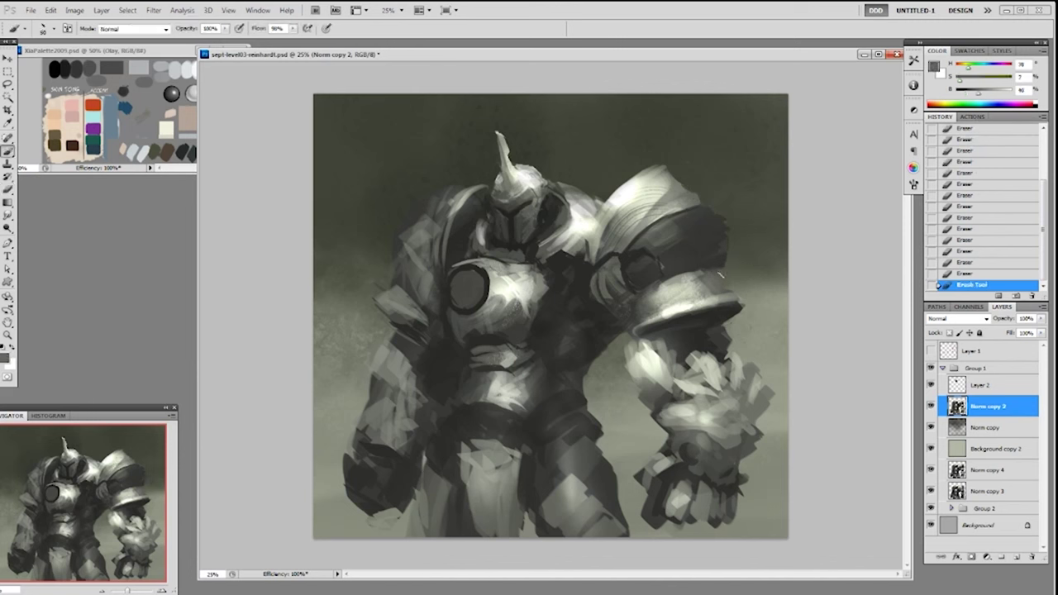
drag(723, 276, 729, 286)
drag(724, 277, 733, 290)
alt+click(725, 279)
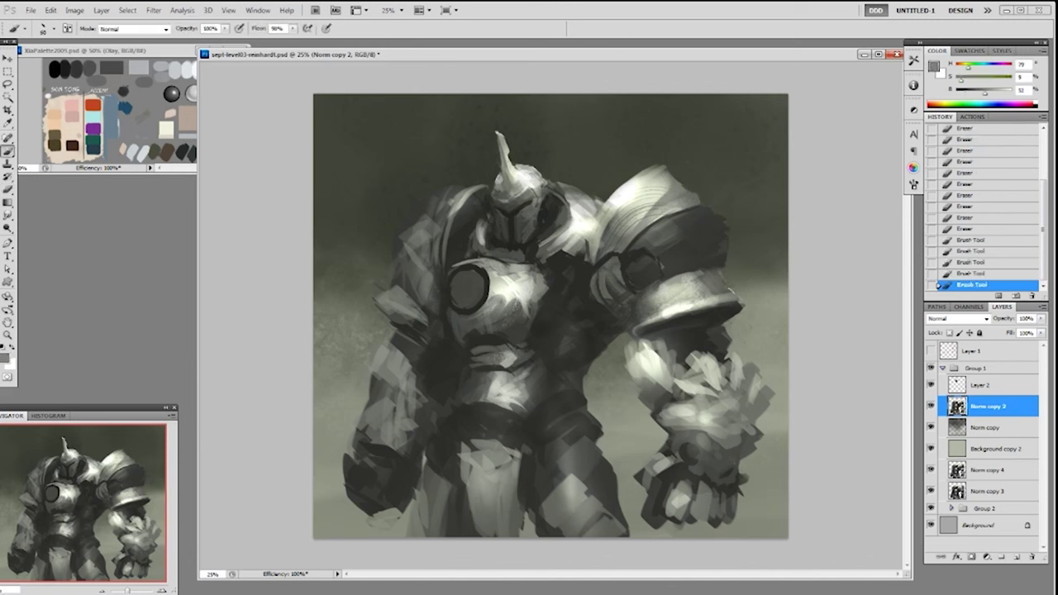
Rework the collar's upper rim with sampled light tones, switching to another brush tip at 50% opacity.
alt+click(581, 219)
click(585, 212)
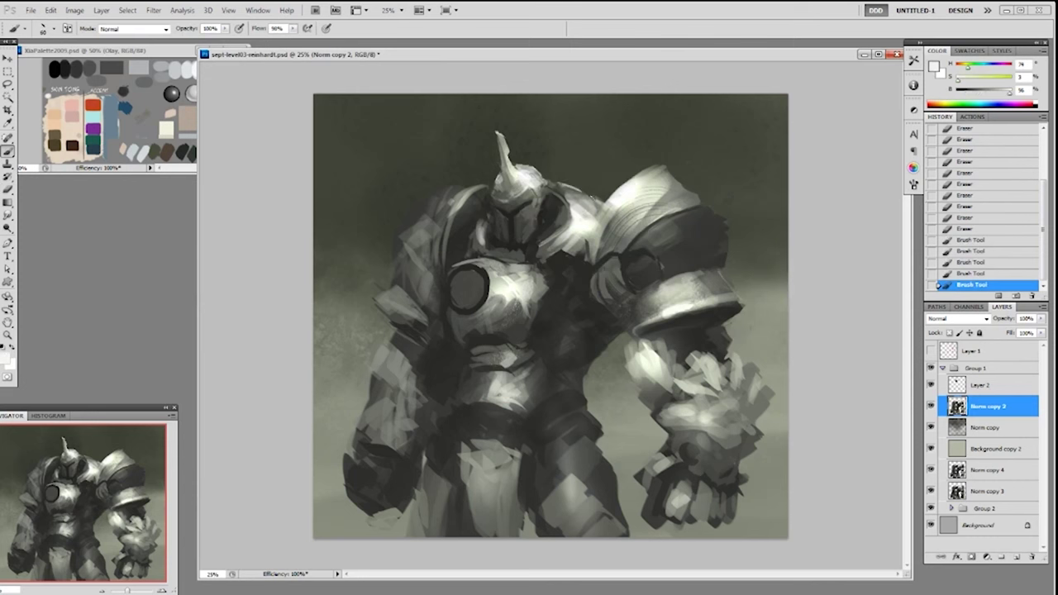
right_click(598, 221)
click(688, 352)
click(794, 201)
key(5)
drag(561, 189, 591, 189)
alt+click(571, 188)
mouse_move(570, 189)
mouse_down()
mouse_move(611, 212)
mouse_move(598, 245)
mouse_move(597, 225)
mouse_move(582, 252)
mouse_up()
Blend the collar's lower edge into the shadow above the chest with tones sampled around it.
alt+click(589, 218)
alt+click(617, 199)
alt+click(621, 200)
alt+click(584, 260)
key(ctrl+z)
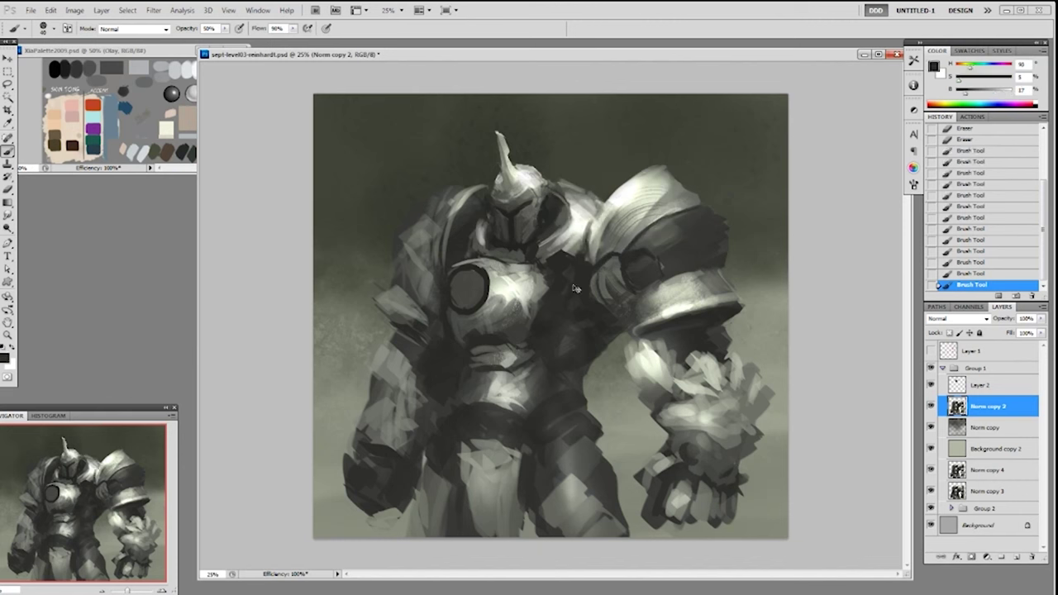
alt+click(561, 246)
mouse_move(552, 250)
mouse_down()
mouse_move(588, 274)
mouse_move(571, 244)
mouse_up()
drag(554, 257, 579, 232)
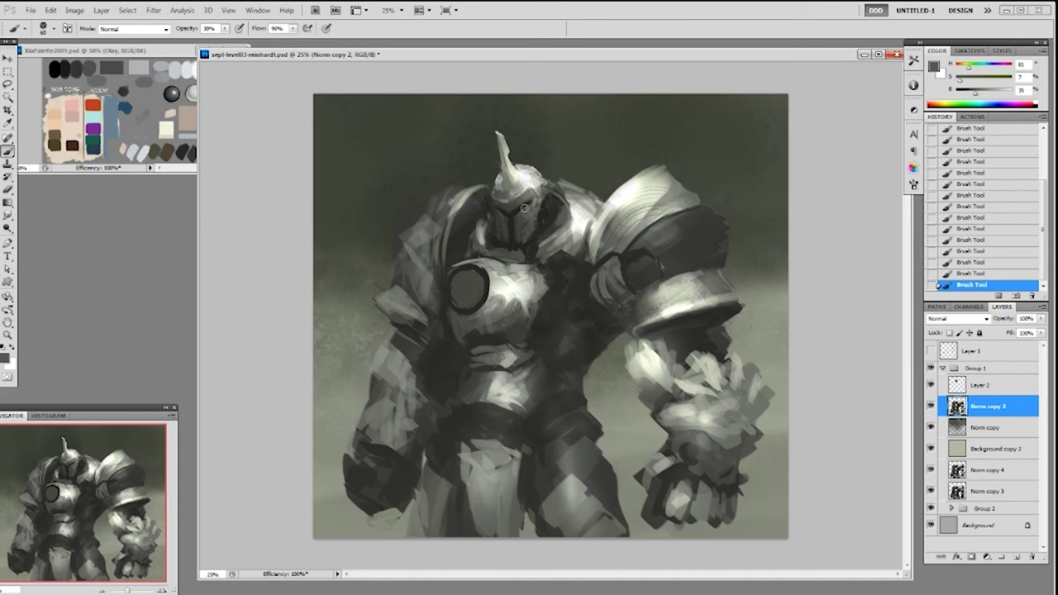
Touch up the helmet's brow on Layer 2 with sampled dark and near-white tones.
alt+click(534, 203)
key(alt+bracketright)
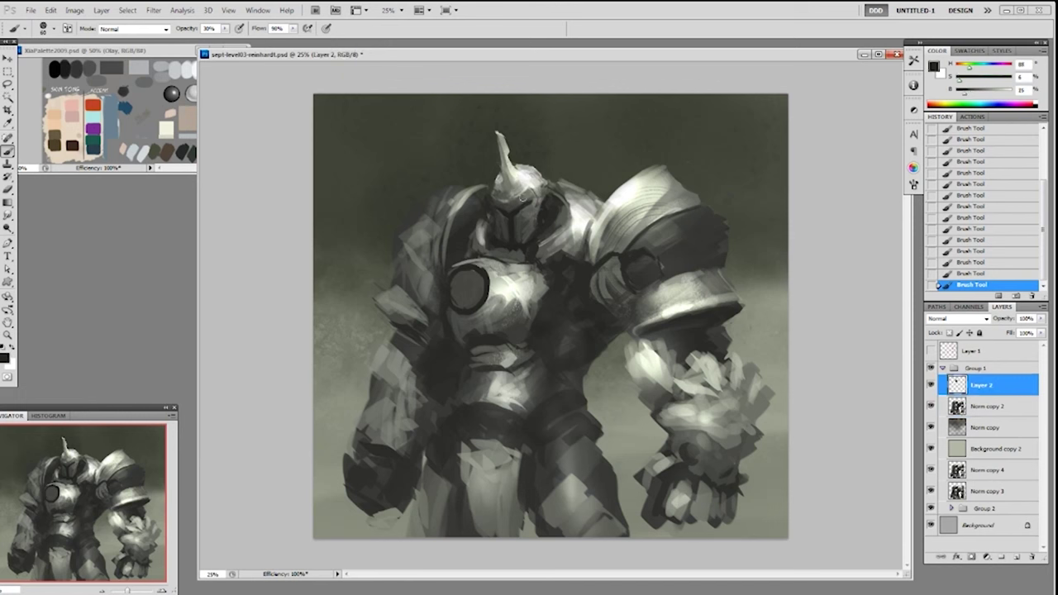
alt+click(540, 190)
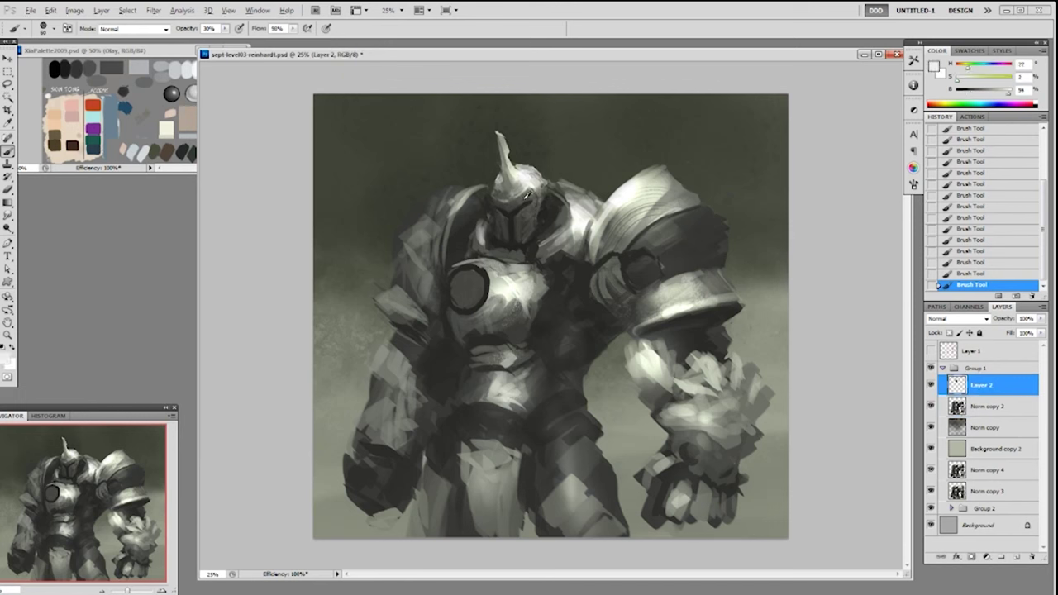
alt+click(528, 195)
Merge Layer 2 into Norm copy 2, duplicate the merged layer, and move the original below Background copy 2, leaving the copy selected.
key(ctrl+e)
drag(993, 392, 984, 460)
click(988, 386)
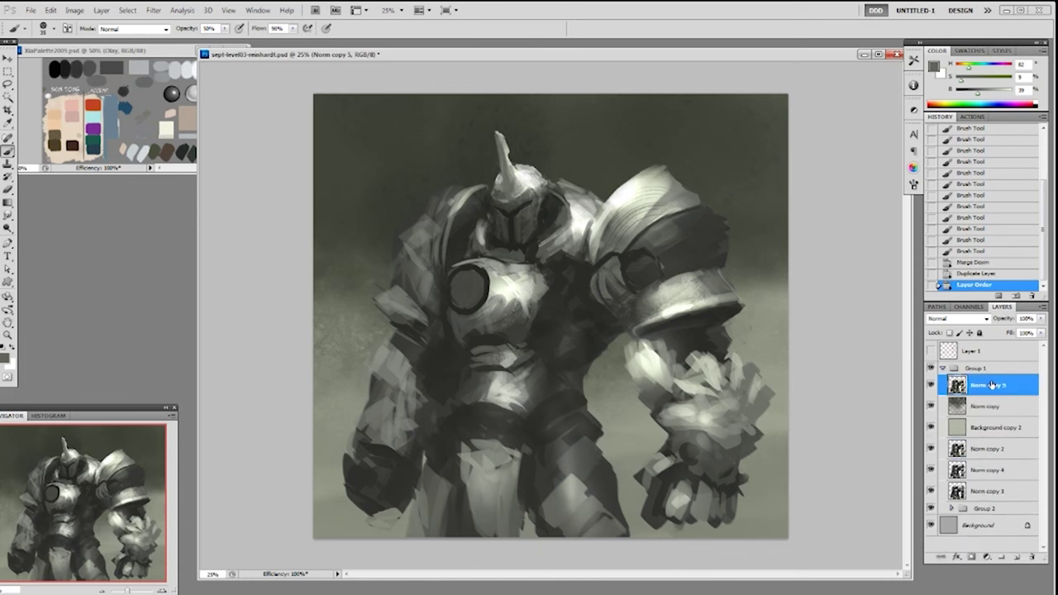
Trim the helmet's horn on the duplicated layer with a different eraser tip.
key(e)
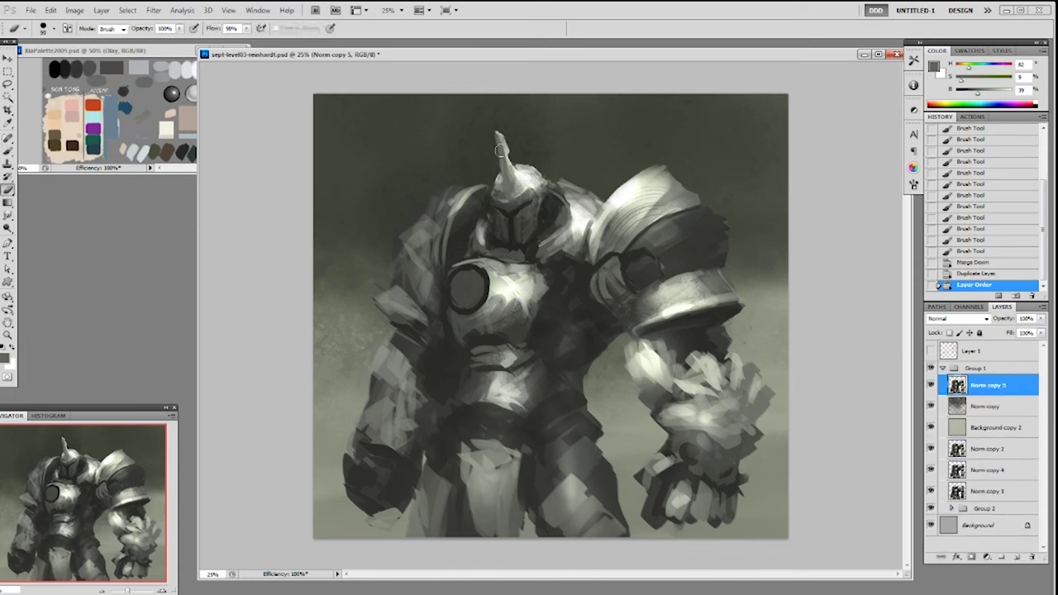
right_click(497, 144)
click(612, 216)
click(811, 127)
Try covering the helmet's visor slit with a larger brush in sampled dark grey at 50% and 70% opacity.
key(b)
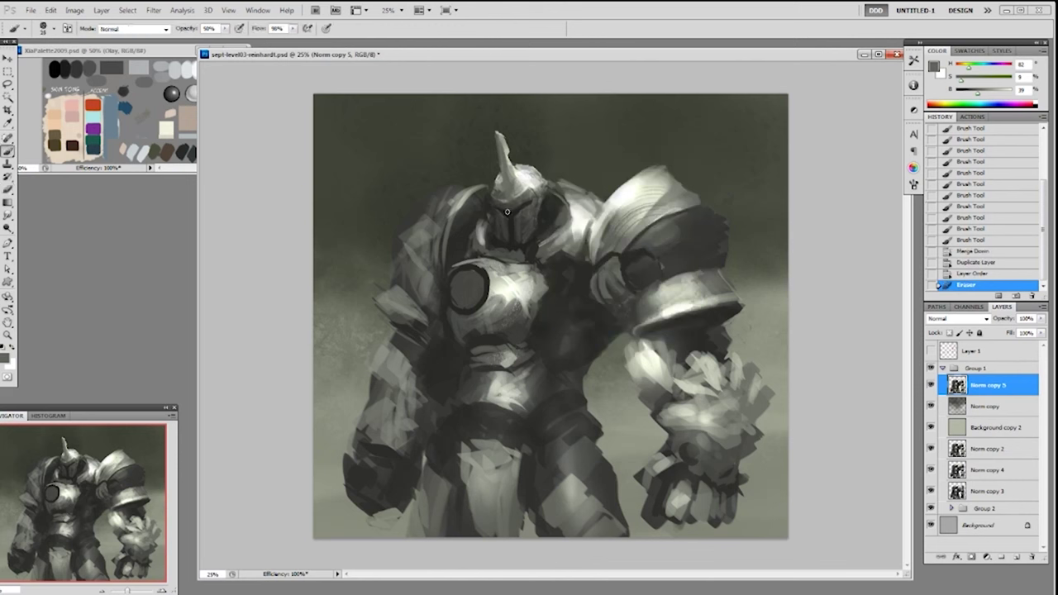
alt+click(524, 218)
key(bracketright)
key(bracketright)
key(bracketright)
mouse_move(512, 212)
mouse_down()
mouse_move(515, 241)
mouse_move(511, 224)
mouse_up()
key(ctrl+z)
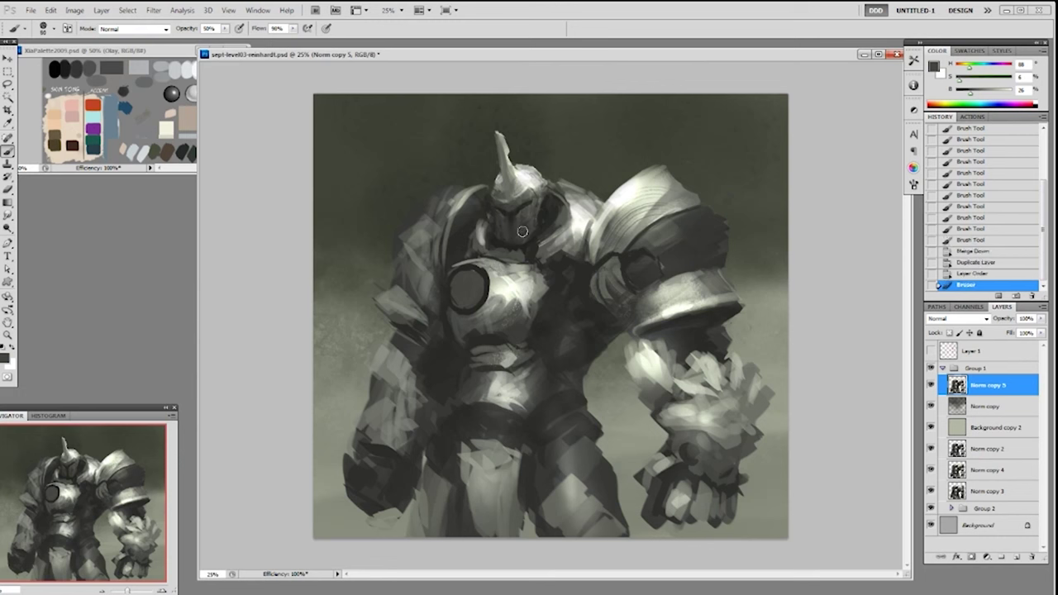
right_click(526, 231)
click(681, 101)
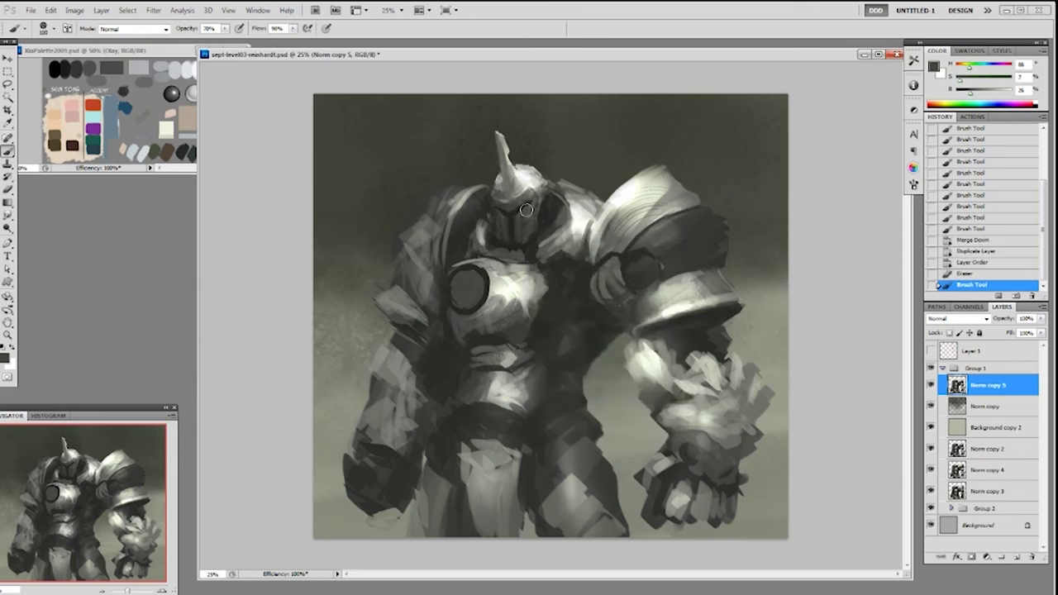
key(7)
drag(514, 213, 515, 232)
key(ctrl+z)
Paint over the helmet's visor slit with another brush tip at 70% opacity, using greys sampled from the faceplate.
right_click(526, 230)
click(603, 303)
click(844, 175)
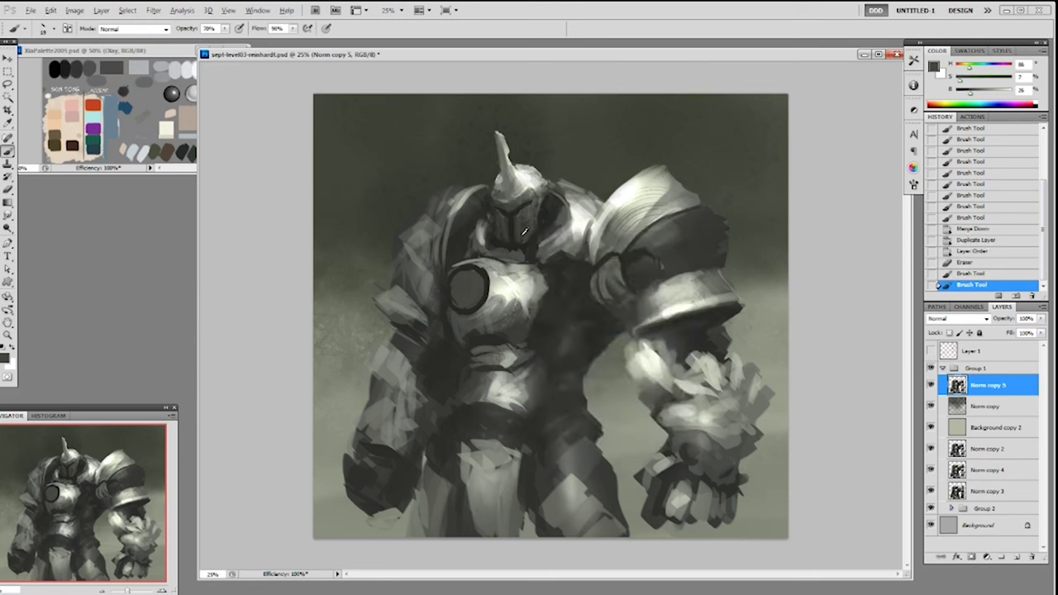
alt+click(529, 215)
drag(501, 219, 521, 218)
alt+click(511, 205)
alt+click(515, 208)
alt+click(527, 212)
Cover the remaining visor markings with a textured brush tip at 50% opacity.
right_click(519, 221)
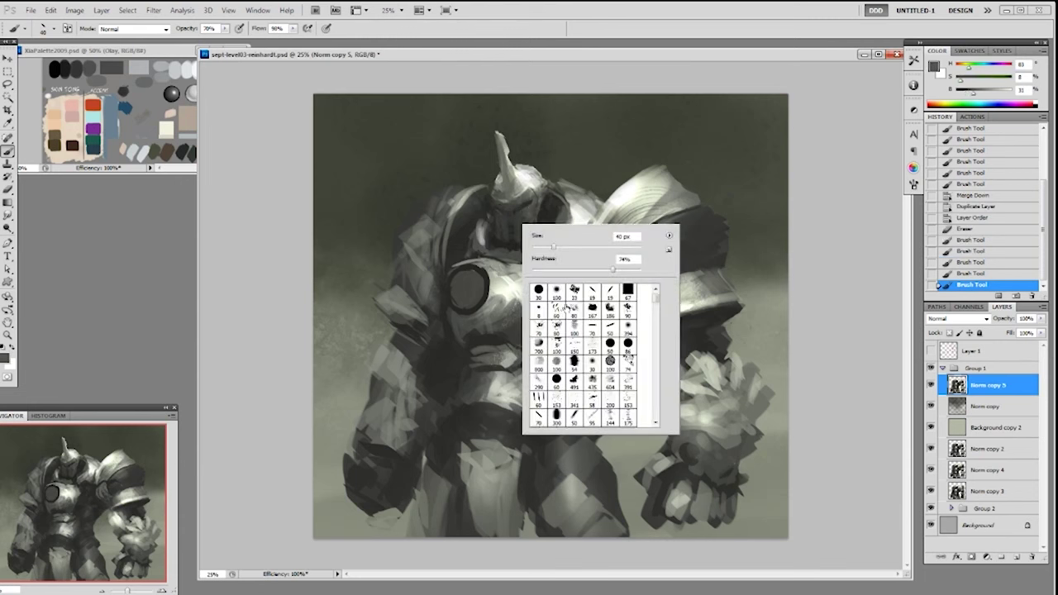
click(610, 360)
click(563, 197)
key(5)
mouse_move(506, 211)
mouse_down()
mouse_move(518, 238)
mouse_move(517, 214)
mouse_move(535, 192)
mouse_move(514, 231)
mouse_up()
Smooth the helmet's faceplate with a smaller brush tip, repeatedly sampling its mid and dark greys.
alt+click(519, 220)
key(bracketleft)
key(bracketleft)
key(bracketleft)
key(bracketleft)
key(bracketleft)
alt+click(519, 225)
drag(518, 221, 513, 231)
alt+click(523, 230)
alt+click(511, 234)
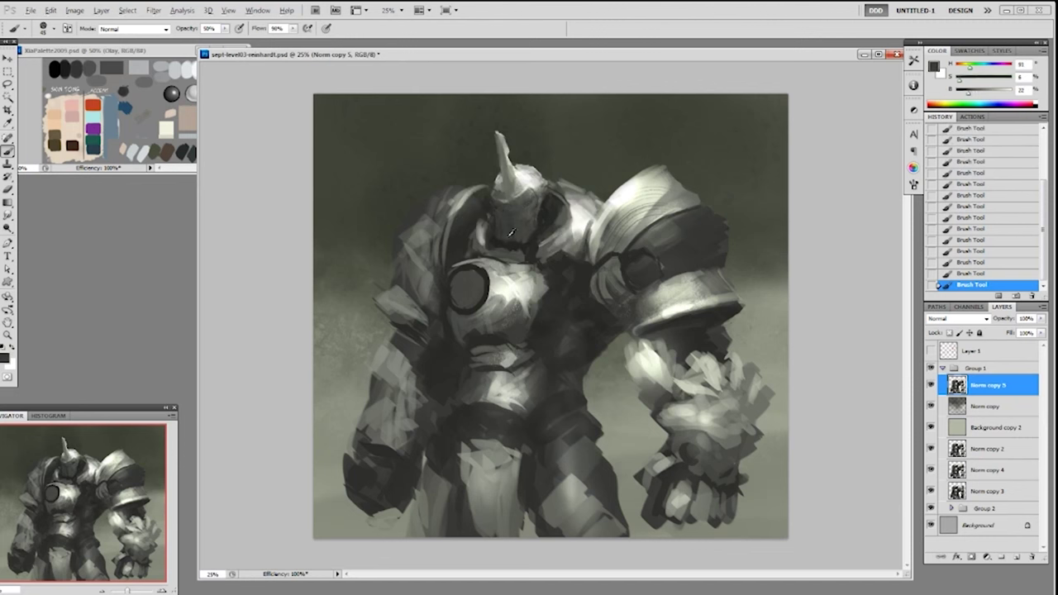
alt+click(508, 224)
alt+click(514, 205)
alt+click(517, 238)
Paint dark tooth-like notches along the faceplate's lower edge with a thin brush tip at 100% opacity.
right_click(527, 228)
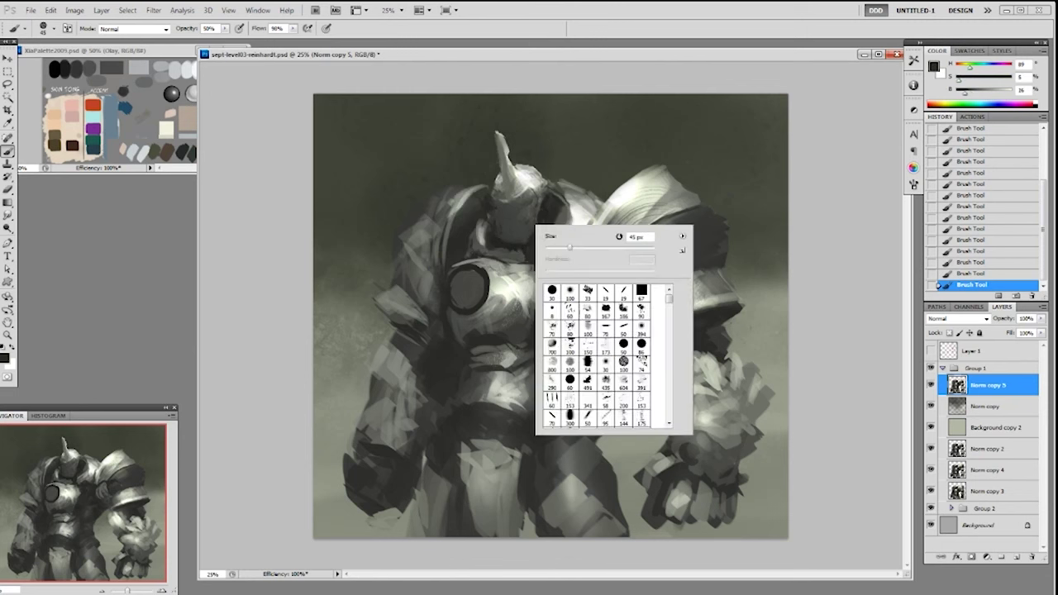
double_click(605, 293)
alt+click(524, 243)
key(0)
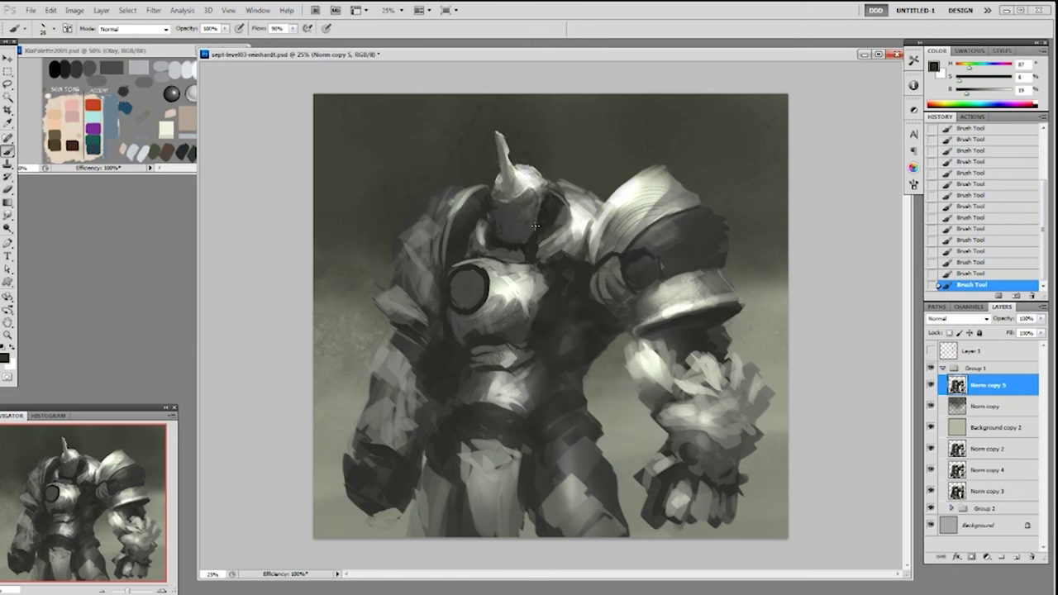
alt+click(531, 241)
Try light and dark accents along the helmet's side edge, and revert to an earlier history state.
alt+click(542, 188)
alt+click(552, 215)
alt+click(540, 180)
alt+click(538, 202)
alt+click(545, 197)
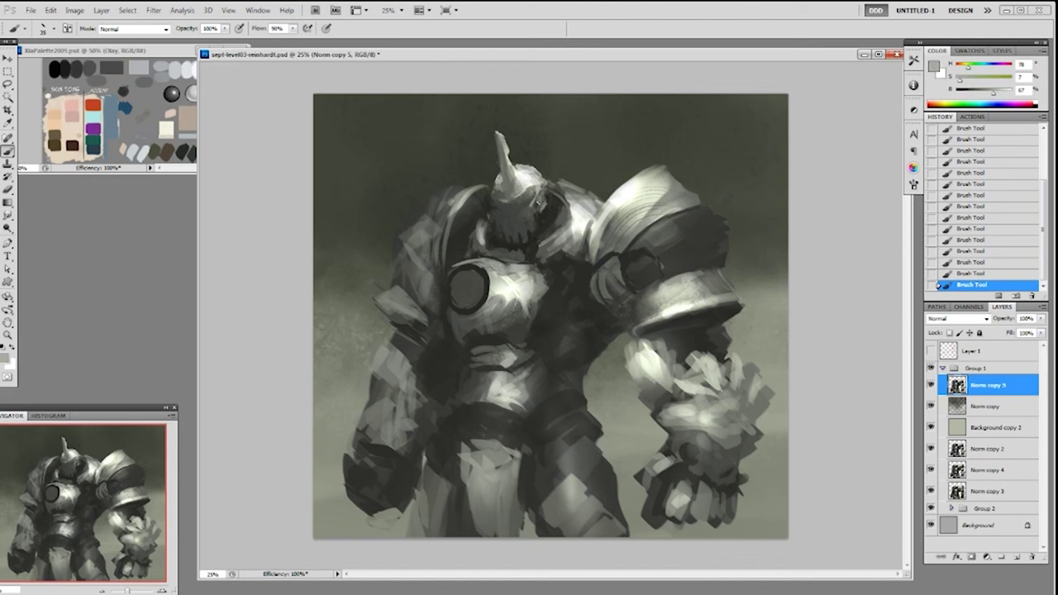
click(977, 252)
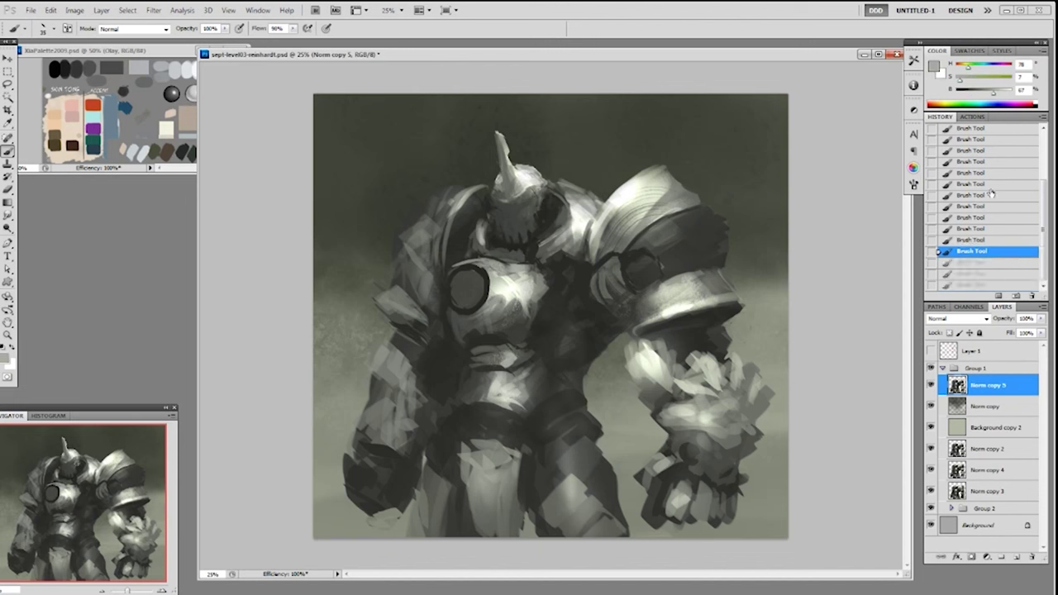
click(985, 207)
Repaint the helmet's side edge beside the brow with sampled light and dark tones.
drag(536, 192, 542, 199)
alt+click(535, 175)
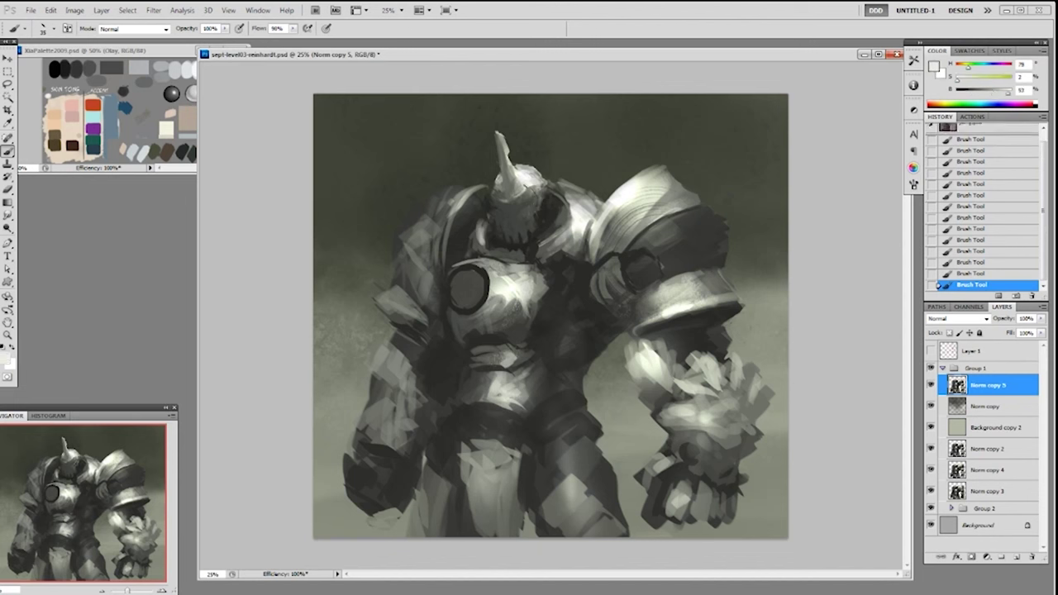
alt+click(550, 209)
click(543, 198)
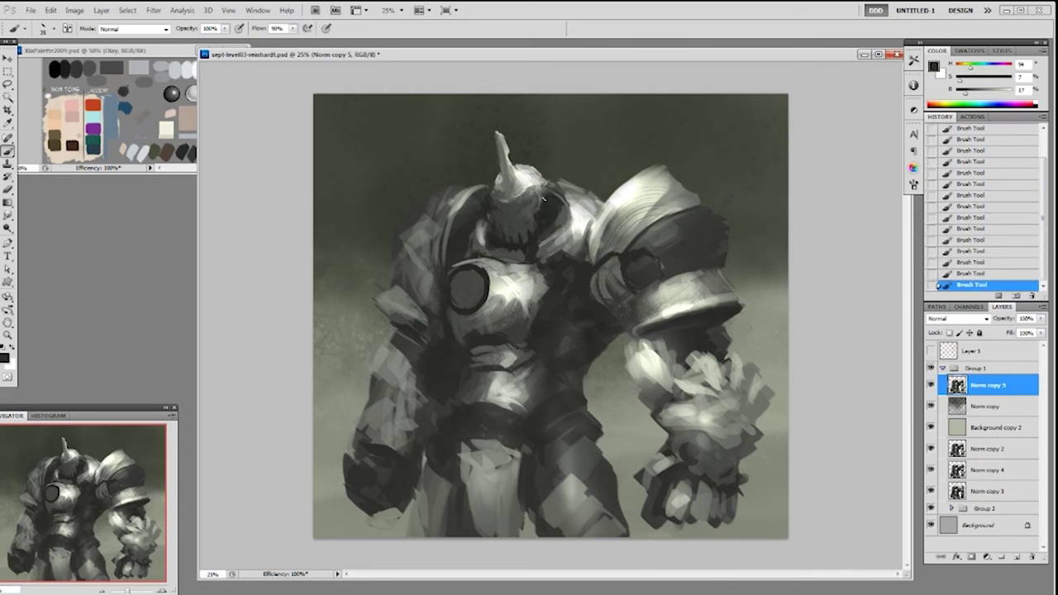
alt+click(671, 234)
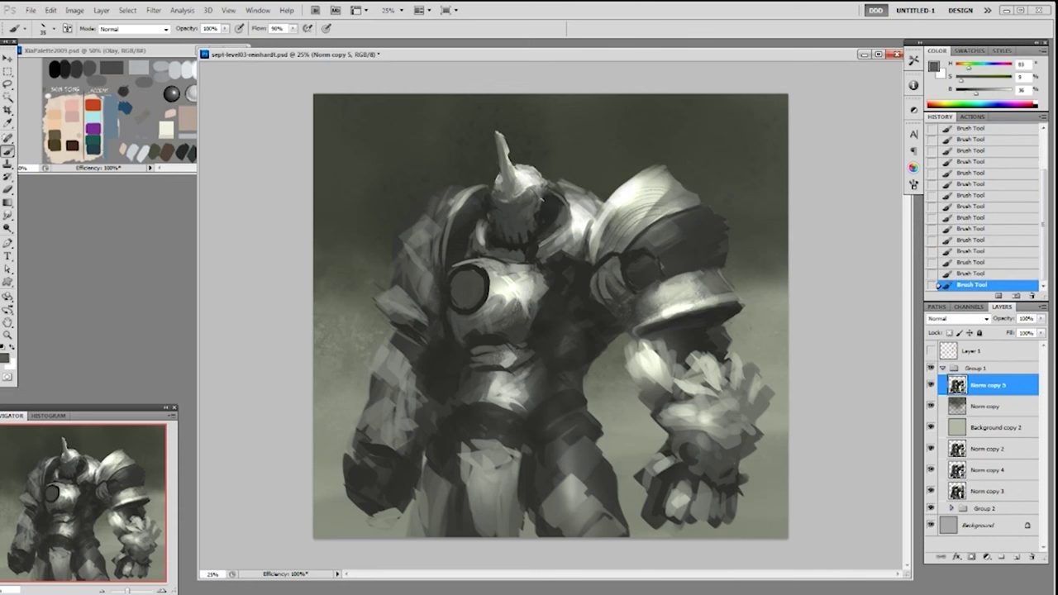
Deepen the shadowed recess between the helmet's side and the collar with a small round brush and sampled near-black.
alt+click(554, 209)
right_click(553, 208)
click(574, 282)
click(820, 144)
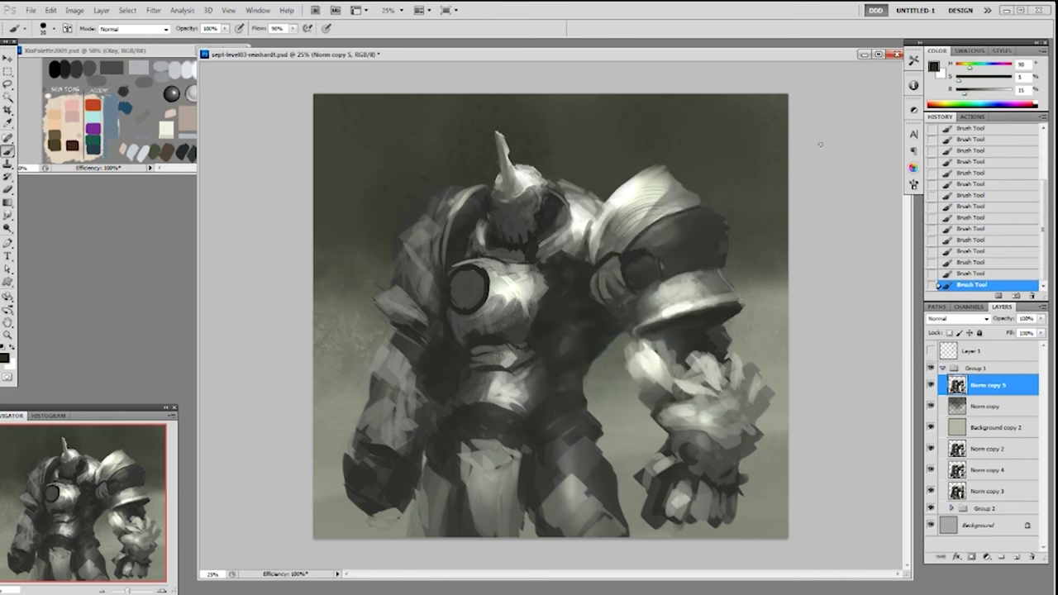
alt+click(541, 216)
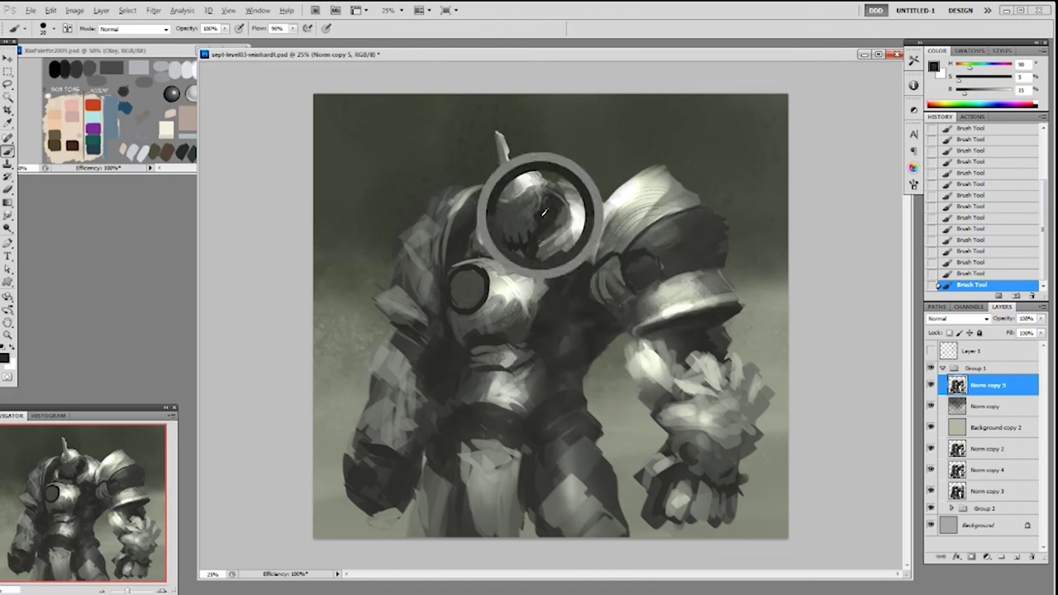
drag(543, 211, 545, 224)
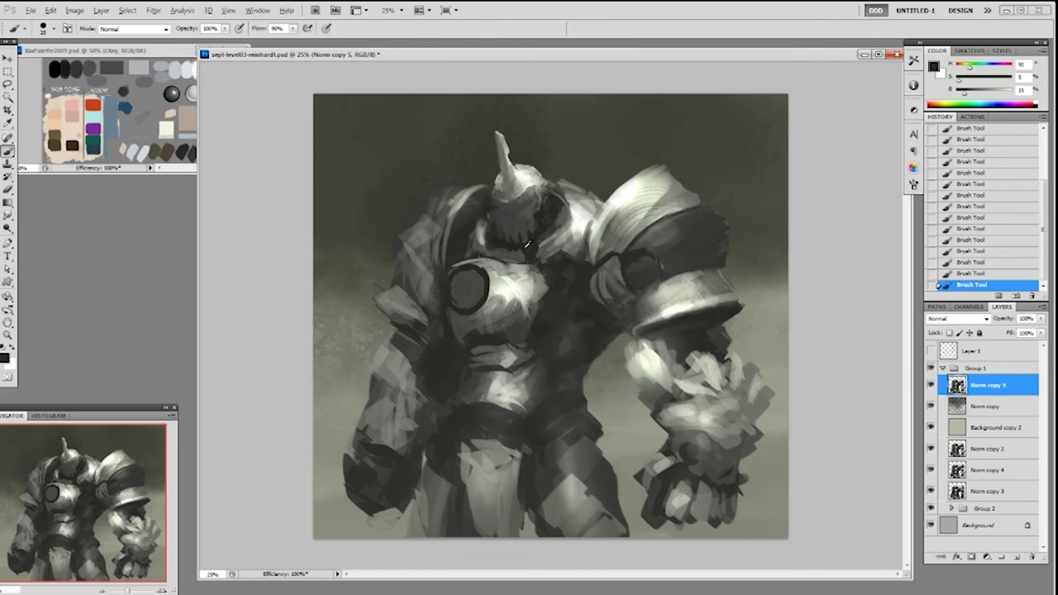
Refine the helmet's lower face and jaw shadow with sampled grey and dark tones.
alt+click(497, 244)
alt+click(507, 244)
mouse_move(500, 237)
mouse_down()
mouse_move(530, 204)
mouse_move(517, 234)
mouse_up()
alt+click(535, 240)
alt+click(487, 218)
Draw dark contour lines across the collar's lower end and small grey rib marks in the recess beneath it.
alt+click(559, 220)
drag(562, 218, 588, 231)
key(ctrl+z)
alt+click(562, 259)
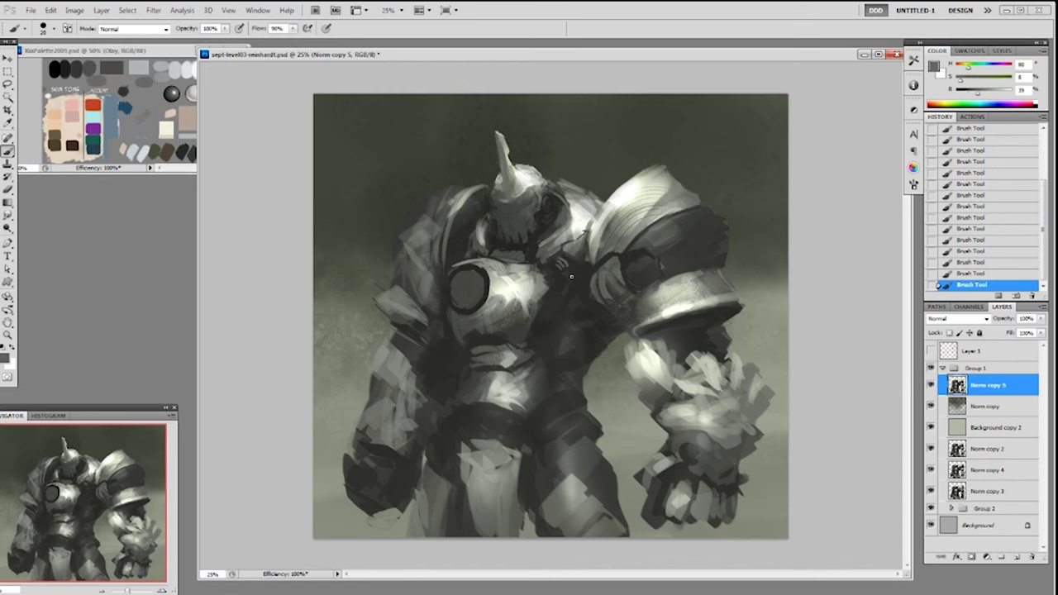
Rework the rim and surrounding armour of the circular chest disc with another brush tip, using sampled light and dark tones at 100% opacity.
right_click(571, 276)
click(665, 414)
click(869, 260)
alt+click(465, 321)
key([)
alt+click(448, 301)
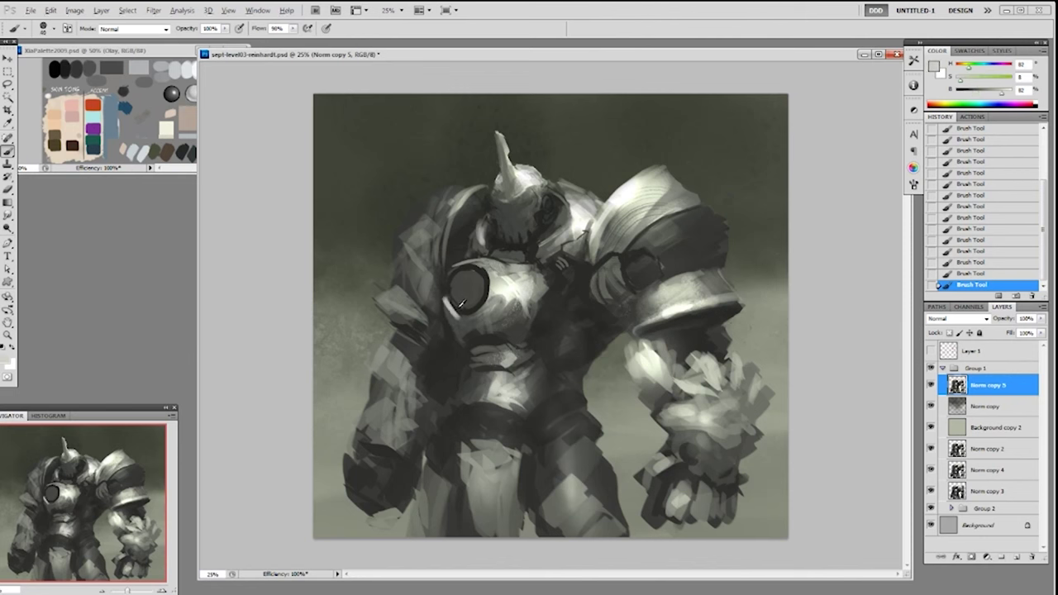
alt+click(487, 305)
alt+click(457, 308)
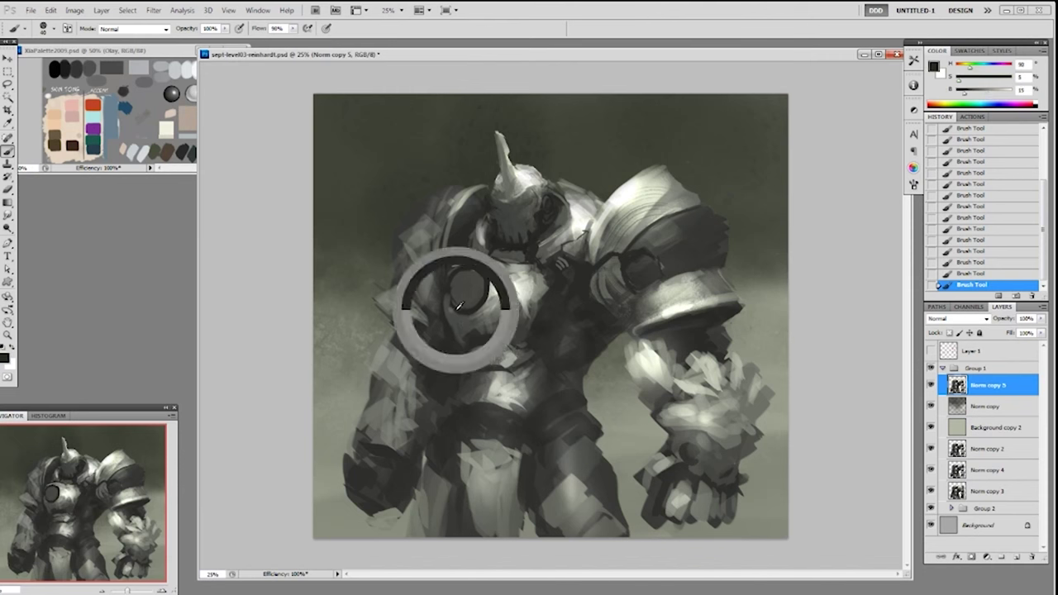
alt+click(498, 276)
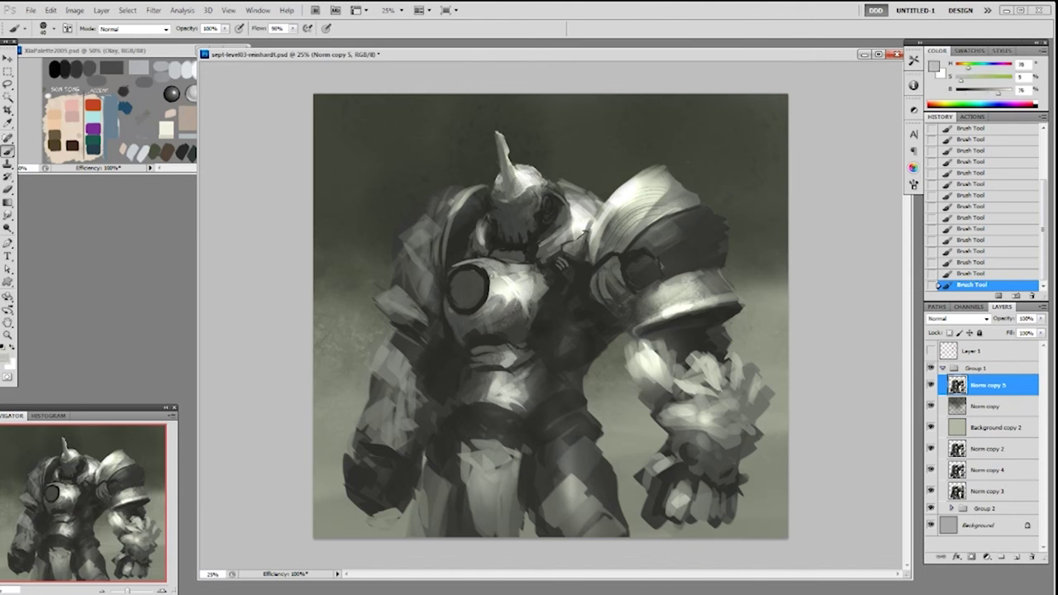
Shade the inside of the circular chest disc with sampled greys at 30% brush opacity.
key(3)
alt+click(476, 278)
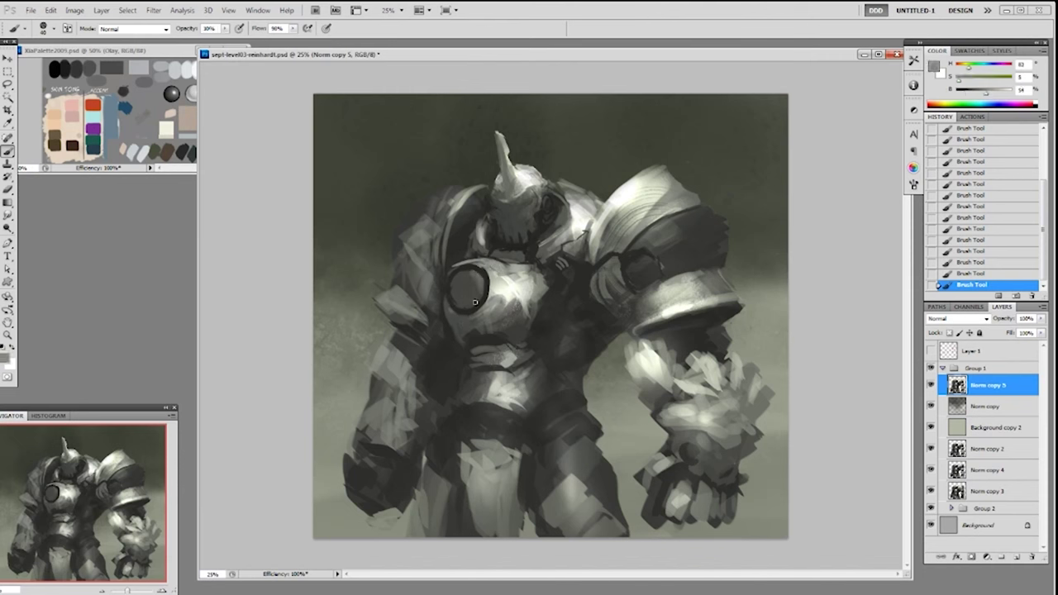
alt+click(458, 281)
drag(458, 280, 472, 303)
Build a grey plate edge along the breastplate's shadowed side with an enlarged angled brush at 100% opacity, using sampled grey and dark tones.
alt+click(524, 321)
alt+click(543, 291)
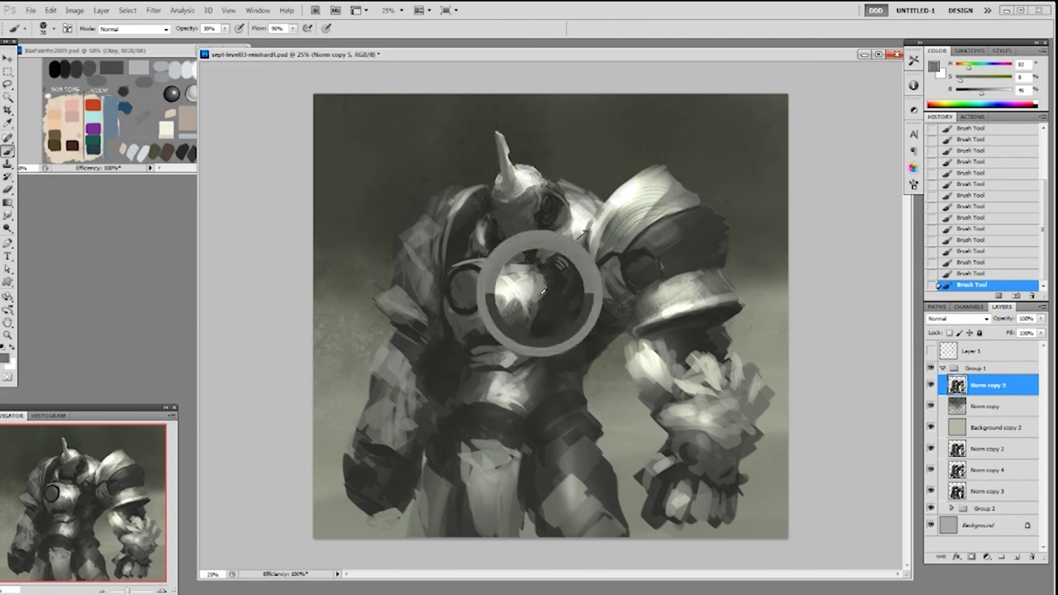
right_click(592, 296)
click(823, 286)
key(0)
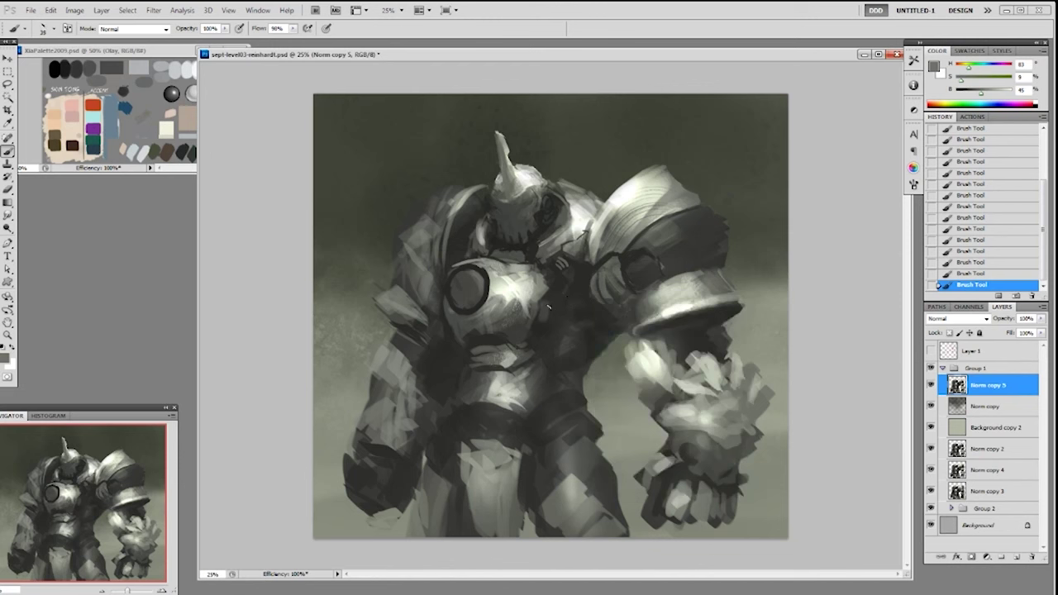
key(bracketright)
key(bracketright)
key(bracketright)
key(bracketright)
drag(546, 307, 547, 324)
alt+click(551, 307)
alt+click(542, 335)
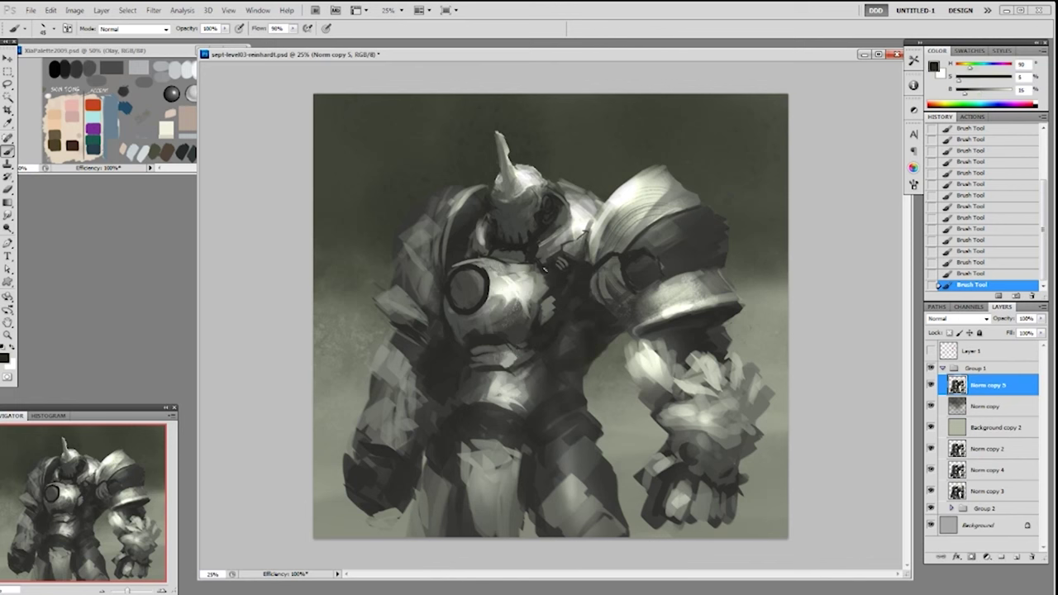
Rework the breastplate's shadowed edge and the dark flank beneath the armpit with sampled light and near-black tones.
alt+click(570, 265)
alt+click(543, 281)
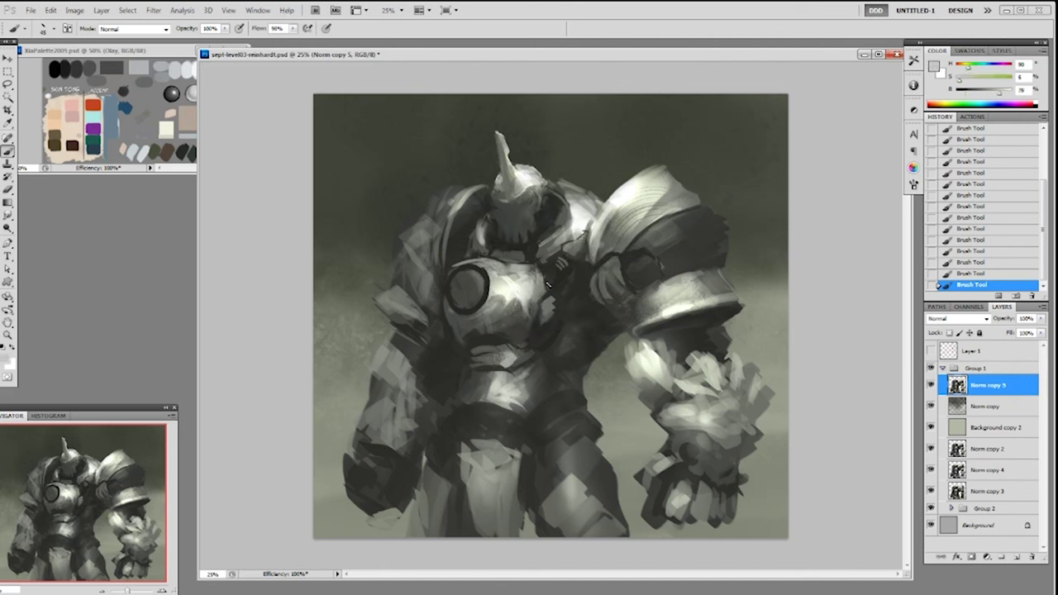
alt+click(560, 287)
alt+click(571, 275)
alt+click(567, 322)
alt+click(561, 338)
drag(556, 351, 577, 348)
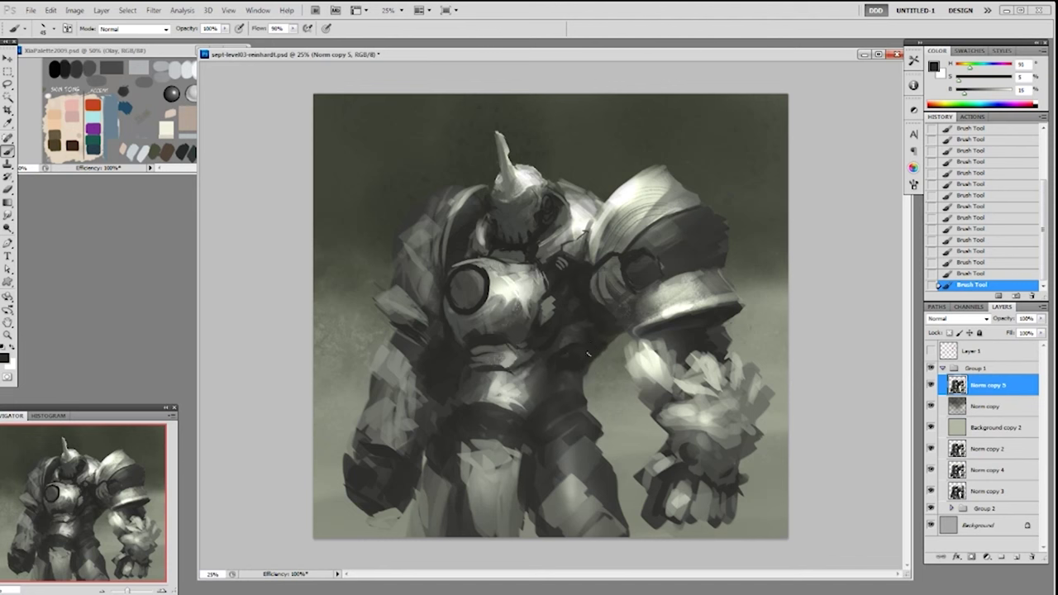
Paint faceted grey and dark plates on the shaded side of the waist with sampled tones.
alt+click(581, 353)
alt+click(578, 357)
alt+click(554, 361)
alt+click(544, 382)
alt+click(533, 386)
alt+click(551, 392)
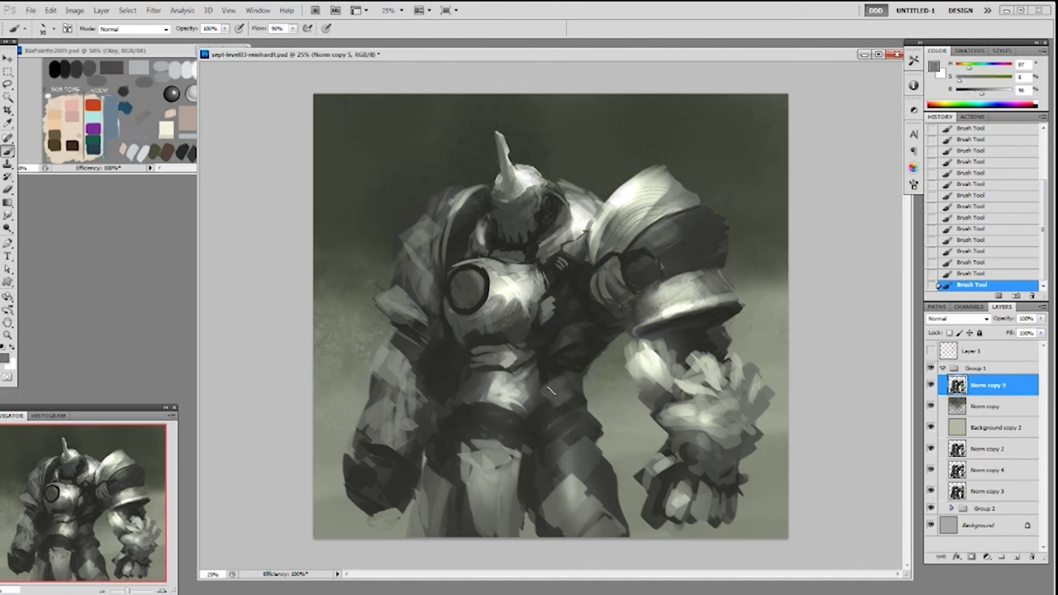
alt+click(544, 382)
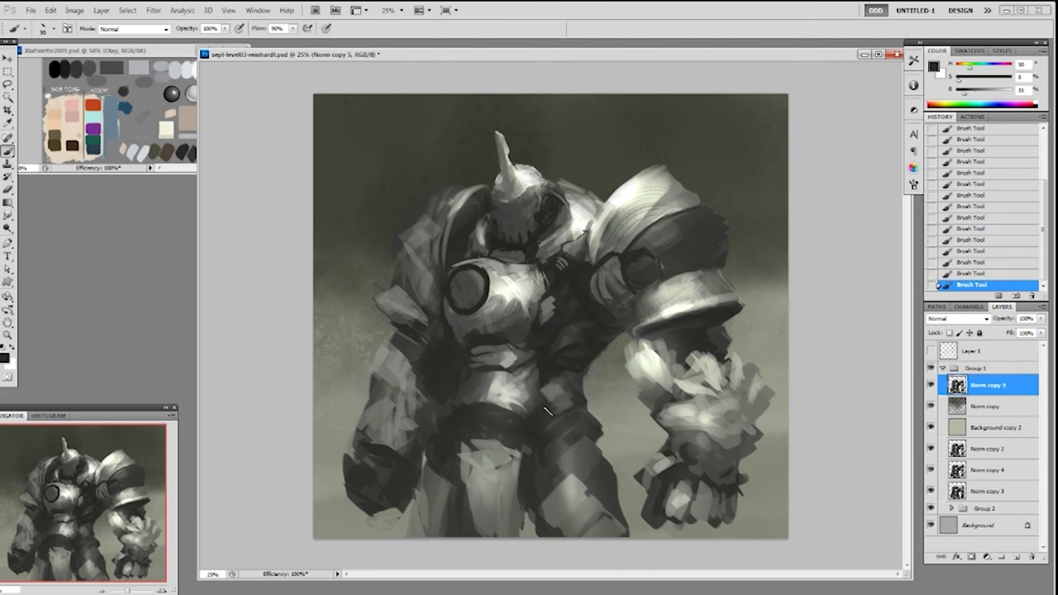
Darken the seam beside the abdomen plate and adjust the shaded torso edge with sampled dark greys.
drag(537, 398, 538, 412)
alt+click(544, 378)
alt+click(536, 364)
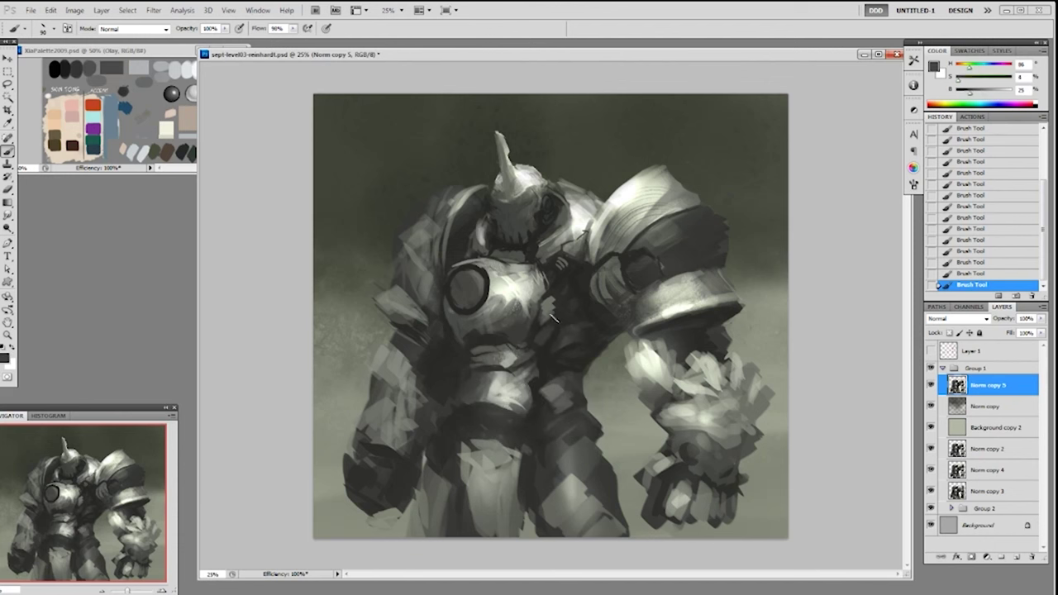
alt+click(536, 319)
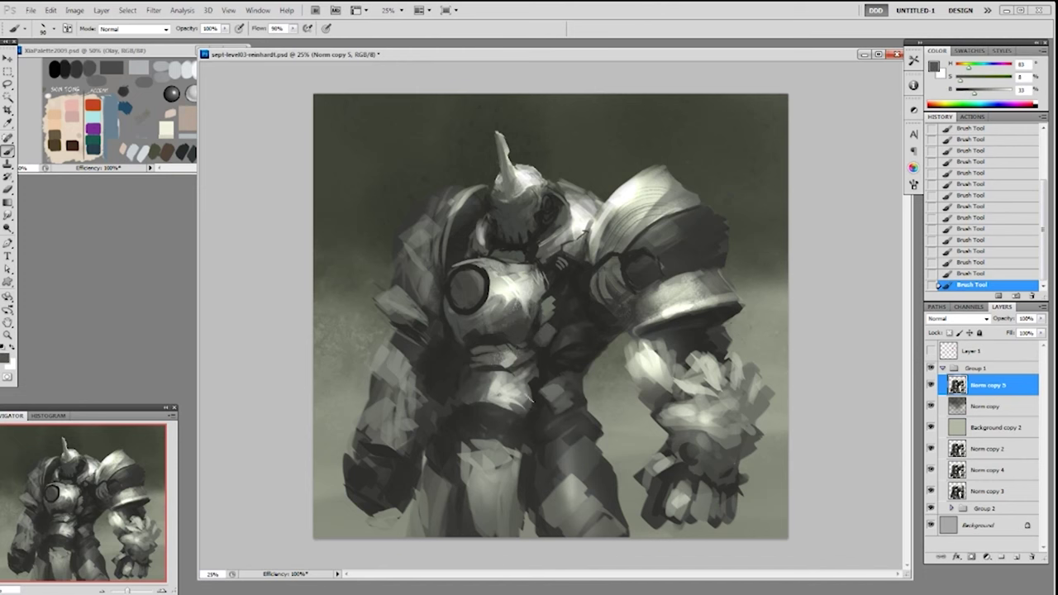
Block in a dark tapered groin plate below the belt with sampled dark grey tones.
alt+click(536, 405)
alt+click(510, 420)
alt+click(505, 413)
mouse_move(479, 442)
mouse_down()
mouse_move(487, 463)
mouse_move(497, 451)
mouse_move(479, 463)
mouse_move(510, 451)
mouse_move(478, 468)
mouse_move(499, 468)
mouse_move(495, 436)
mouse_up()
alt+click(497, 446)
alt+click(540, 394)
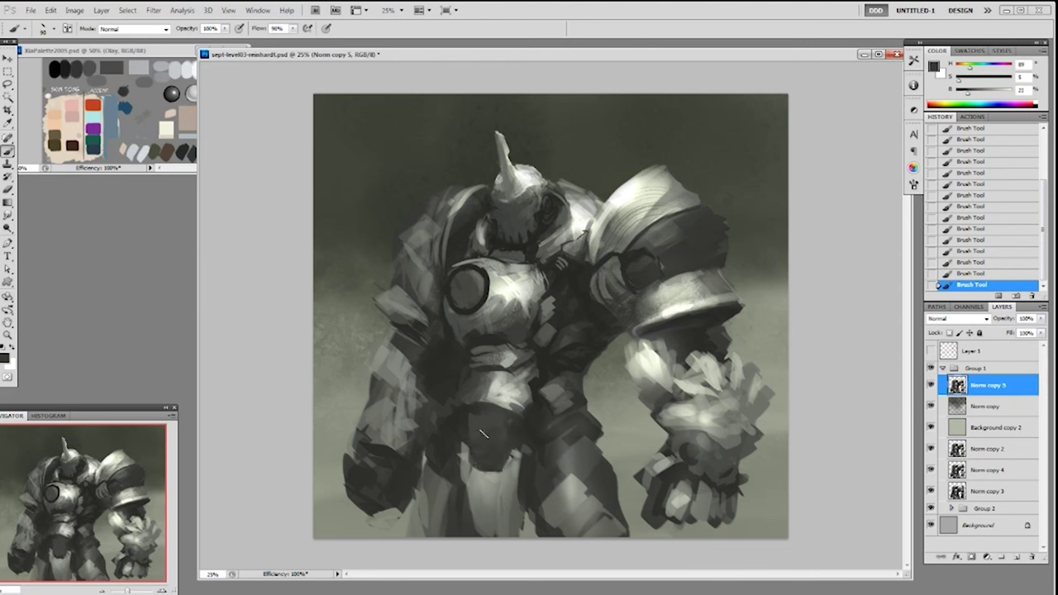
Add lighter grey accents on and around the groin plate with sampled mid greys.
alt+click(517, 484)
drag(547, 436, 533, 467)
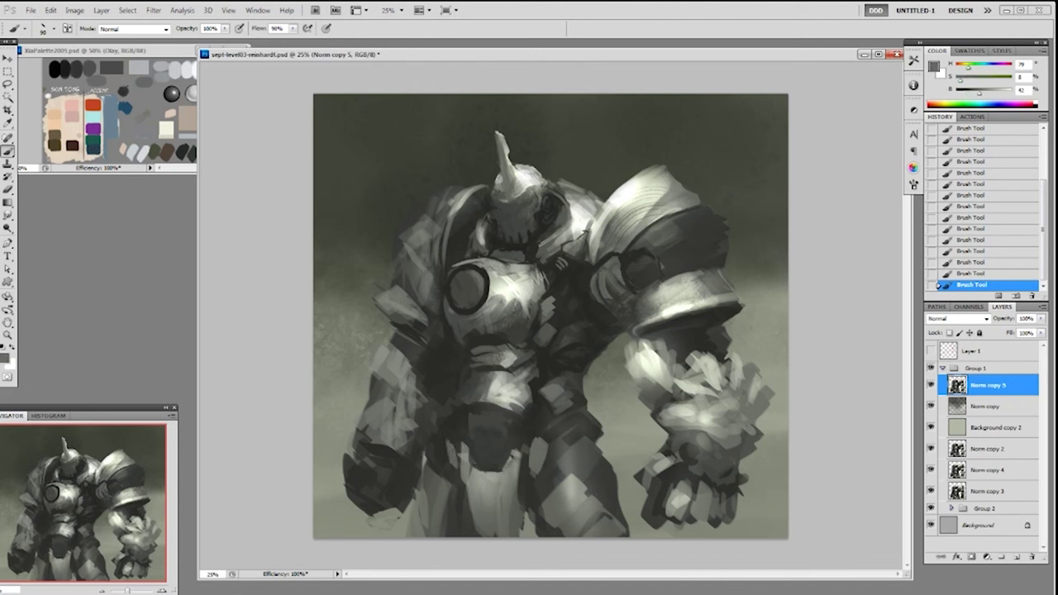
alt+click(534, 438)
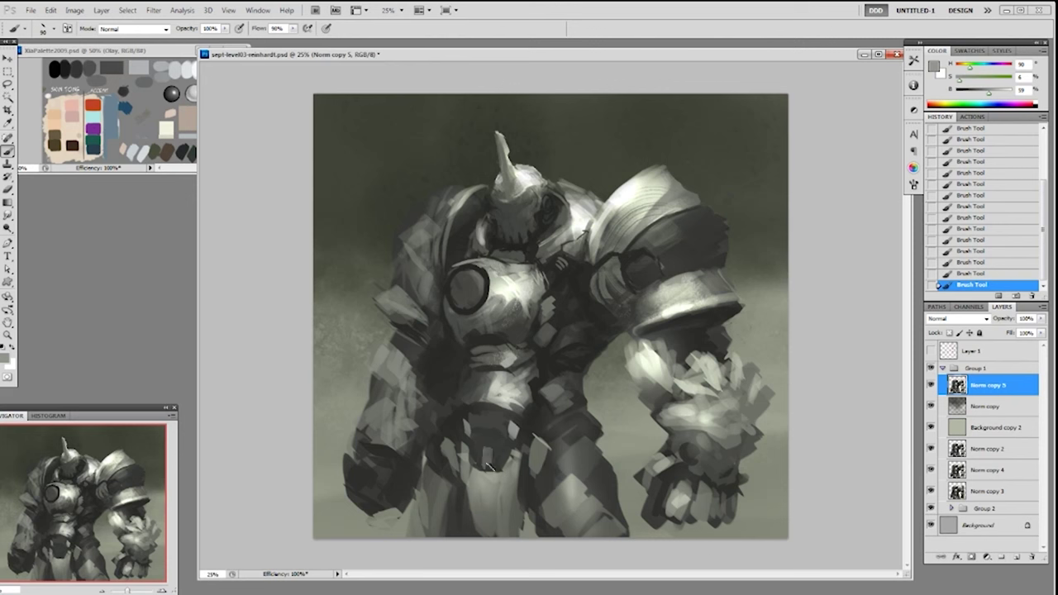
Paint a near-black band across the hip above the thigh on the large-gauntlet side.
alt+click(570, 488)
alt+click(590, 448)
alt+click(535, 401)
mouse_move(556, 452)
mouse_down()
mouse_move(578, 437)
mouse_move(577, 423)
mouse_up()
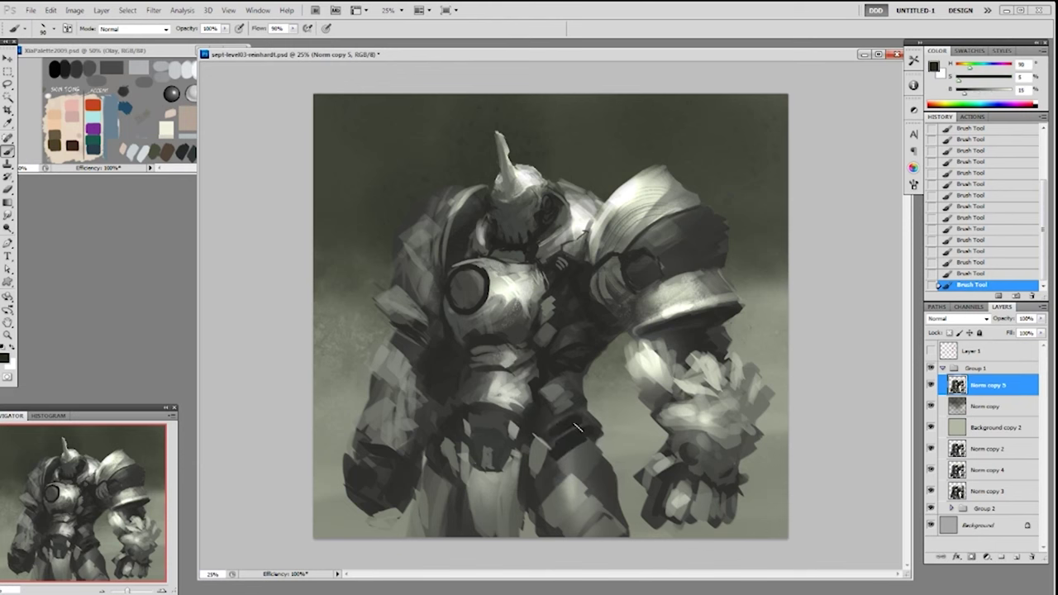
Paint a dark rounded guard on the outer side of the thigh beneath the hip band, redoing the first stroke.
drag(590, 459, 613, 495)
key(ctrl+z)
mouse_move(601, 450)
mouse_down()
mouse_move(617, 479)
mouse_move(615, 491)
mouse_move(602, 485)
mouse_move(619, 472)
mouse_move(620, 486)
mouse_up()
mouse_move(619, 460)
mouse_down()
mouse_move(623, 498)
mouse_move(623, 472)
mouse_move(614, 488)
mouse_up()
alt+click(584, 471)
mouse_move(608, 447)
mouse_down()
mouse_move(619, 473)
mouse_move(612, 452)
mouse_move(587, 451)
mouse_move(606, 446)
mouse_move(605, 482)
mouse_move(616, 493)
mouse_move(626, 484)
mouse_move(612, 504)
mouse_move(606, 470)
mouse_up()
alt+click(610, 469)
alt+click(624, 487)
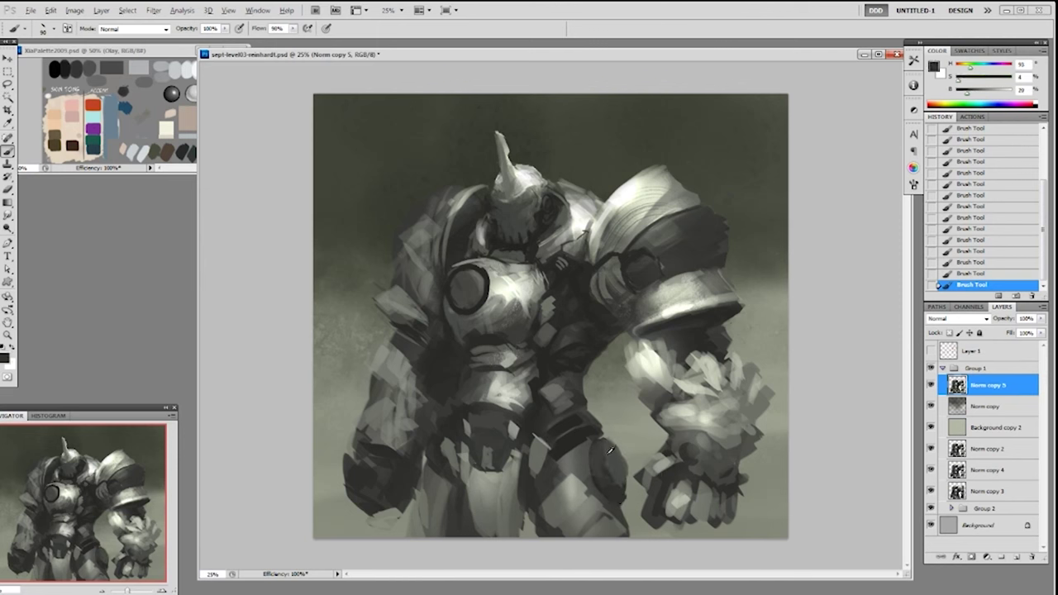
Refine the tones between the rounded thigh guard and the thigh's front plate with sampled mid greys.
alt+click(595, 438)
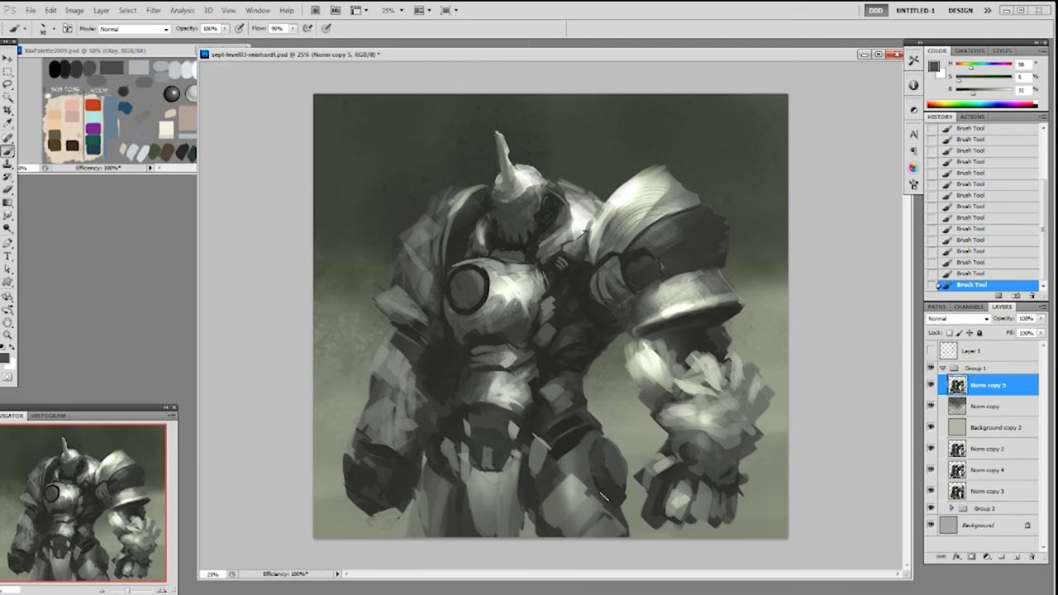
alt+click(591, 460)
alt+click(577, 466)
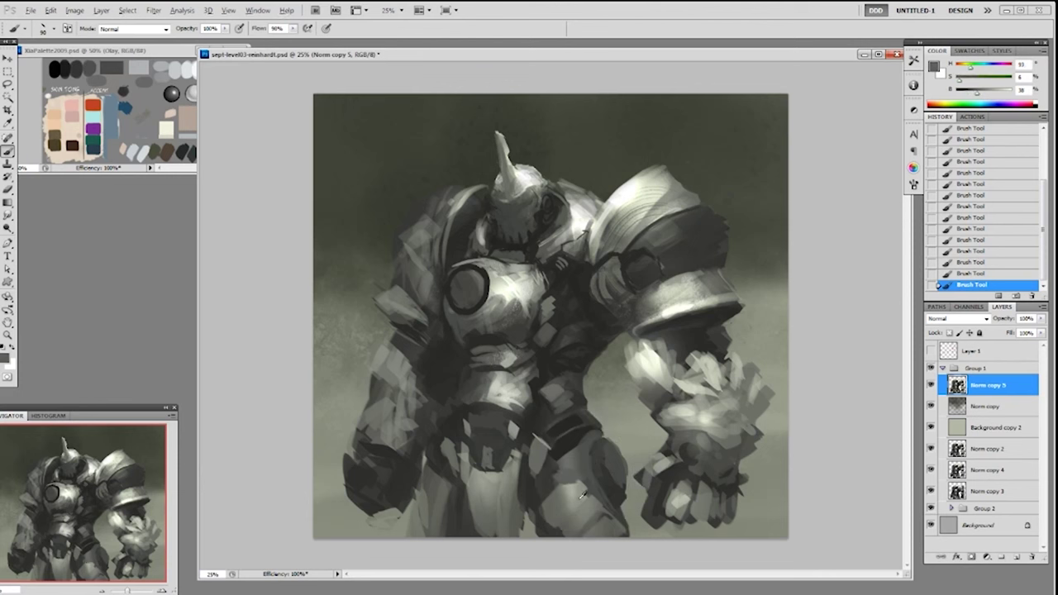
alt+click(549, 468)
alt+click(575, 461)
alt+click(572, 497)
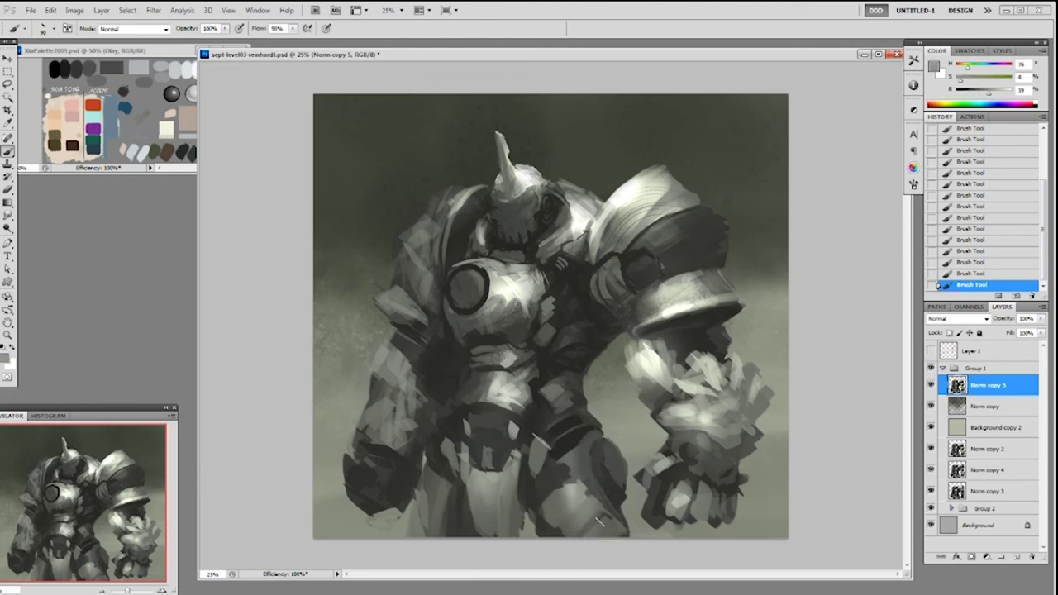
Darken the inner edge of the guarded thigh with sampled dark grey strokes.
alt+click(543, 487)
drag(539, 506, 532, 537)
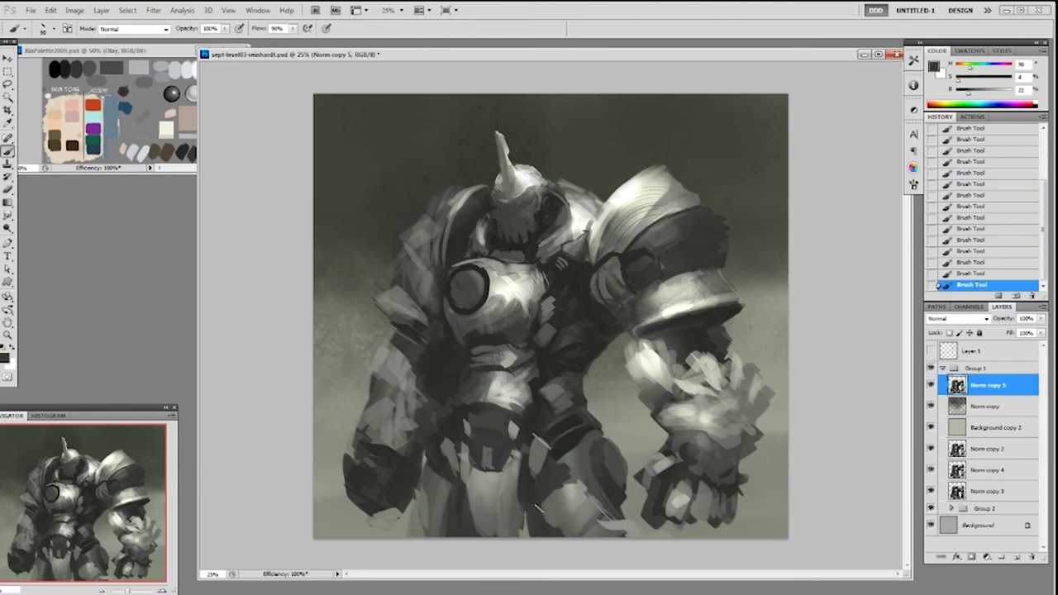
alt+click(535, 496)
mouse_move(533, 498)
mouse_down()
mouse_move(575, 445)
mouse_move(534, 496)
mouse_move(535, 513)
mouse_move(550, 490)
mouse_move(546, 523)
mouse_move(587, 490)
mouse_move(557, 527)
mouse_up()
Sharpen the thigh plate's light lower edge and upper shadow with sampled light and dark greys.
alt+click(573, 498)
alt+click(573, 513)
alt+click(558, 482)
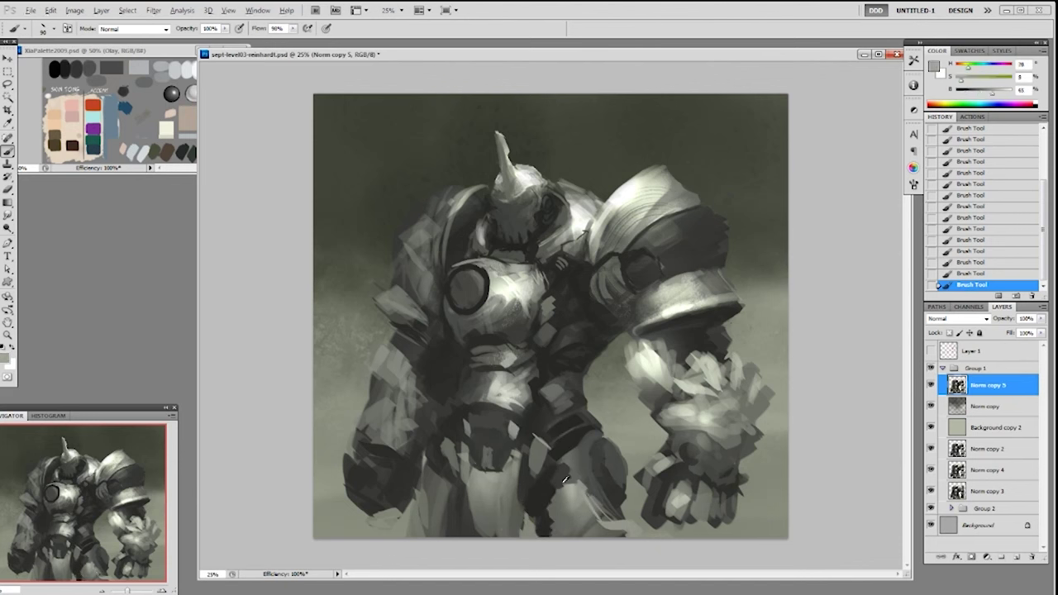
alt+click(548, 485)
alt+click(575, 459)
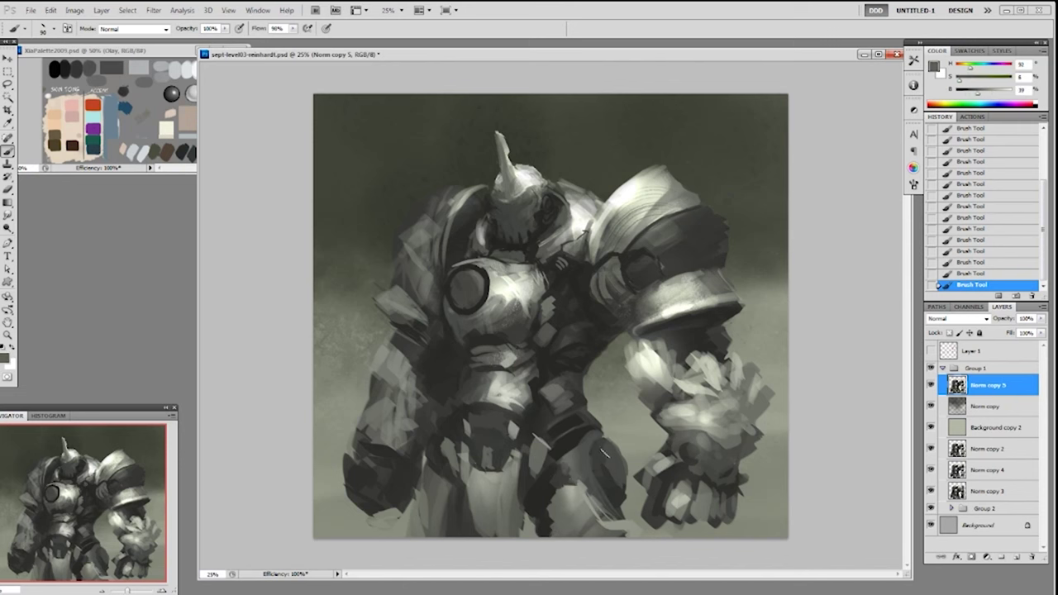
Deepen the shadows on the opposite thigh beside the central hanging plate with sampled near-black.
alt+click(455, 481)
mouse_move(446, 478)
mouse_down()
mouse_move(433, 513)
mouse_move(435, 483)
mouse_up()
alt+click(533, 431)
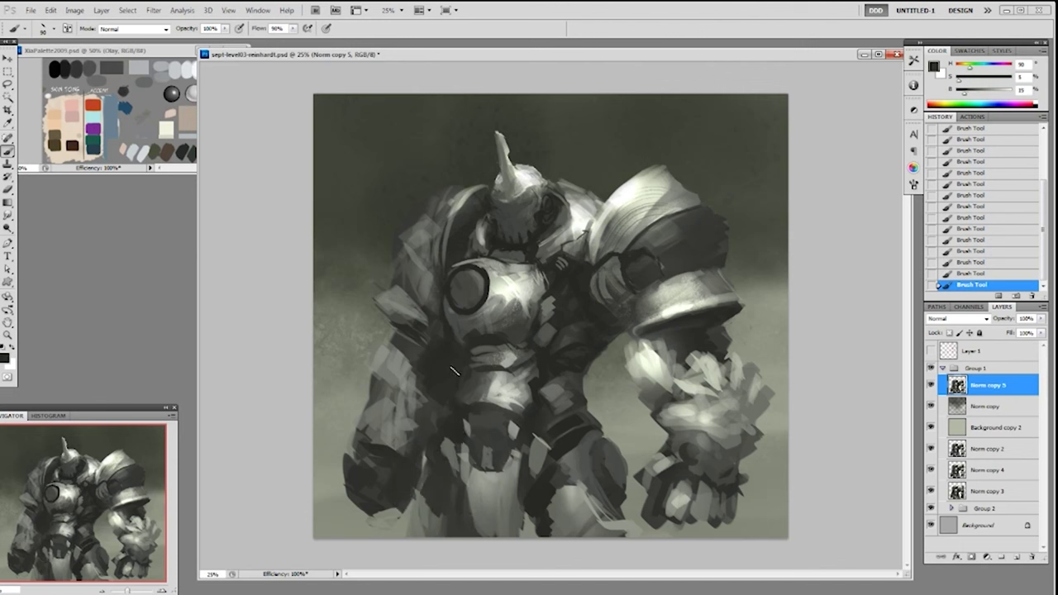
Redraw the circular disc beneath the large shoulder plate with a dark ring and grey centre, using a 30 px round brush and another tip.
alt+click(568, 338)
alt+click(646, 263)
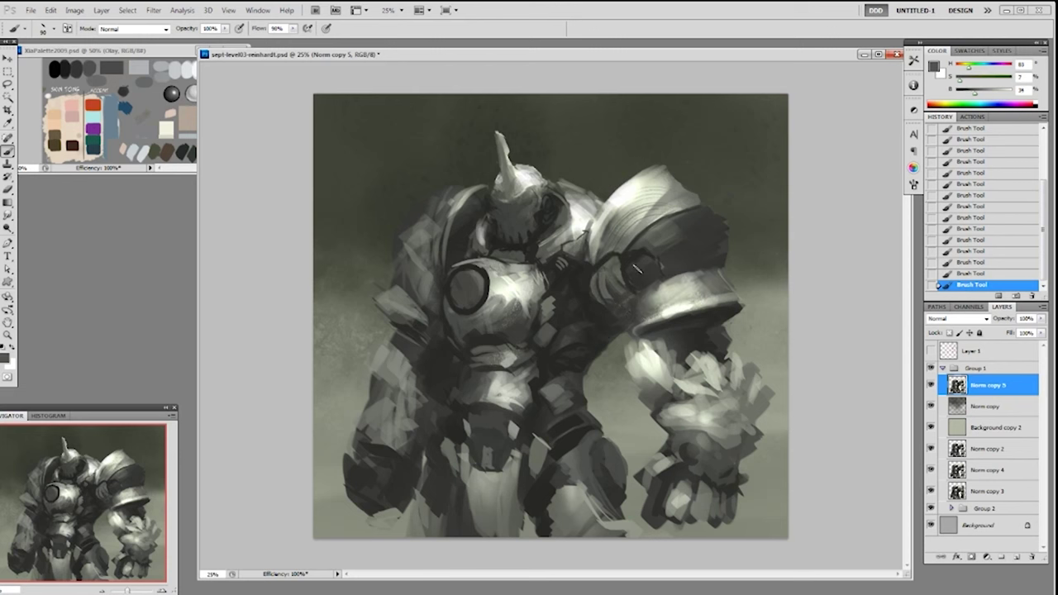
alt+click(650, 261)
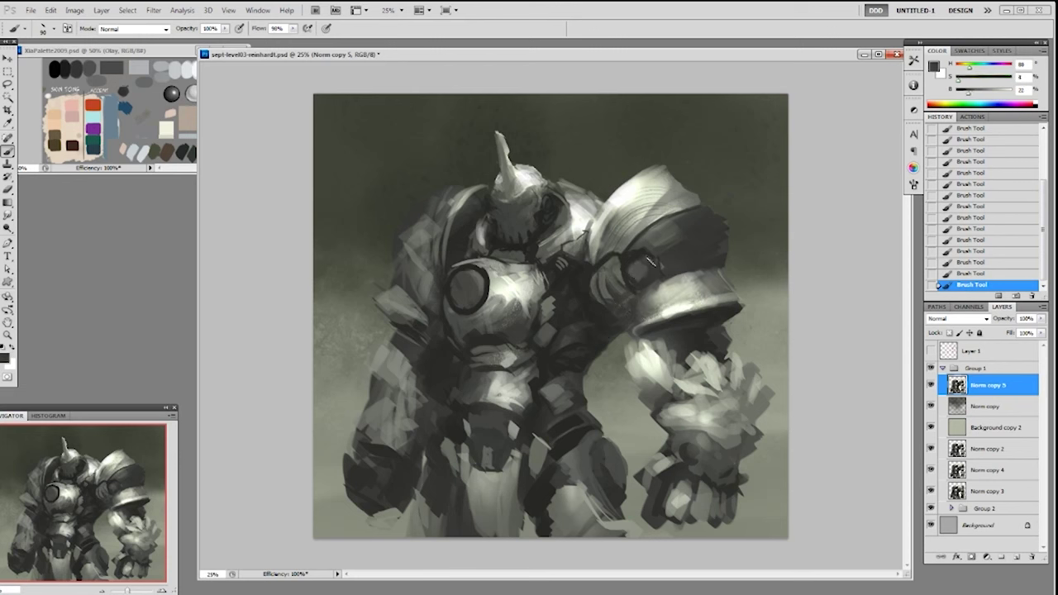
alt+click(635, 257)
right_click(649, 265)
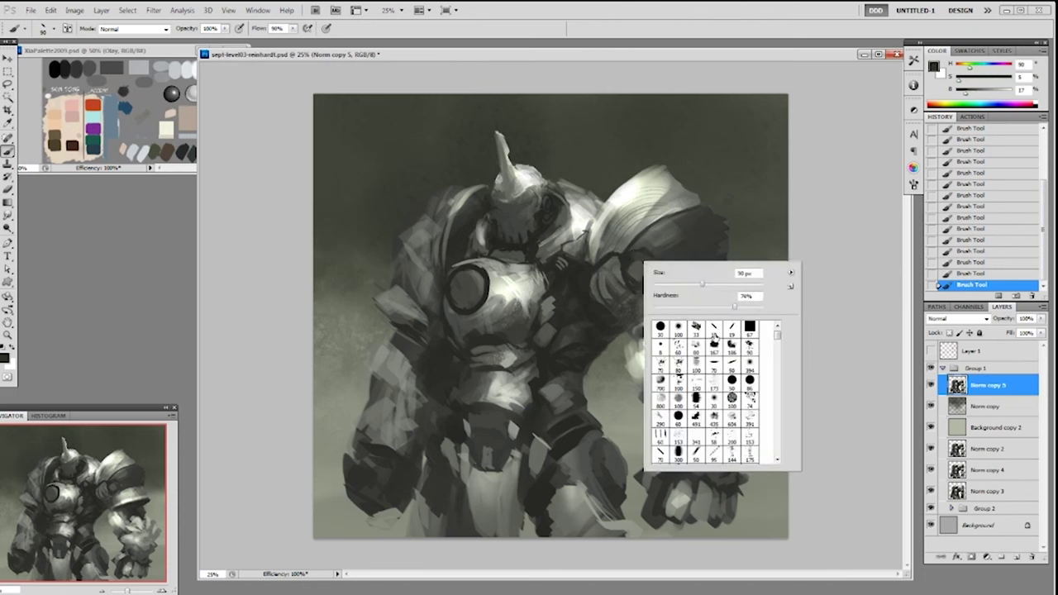
double_click(659, 328)
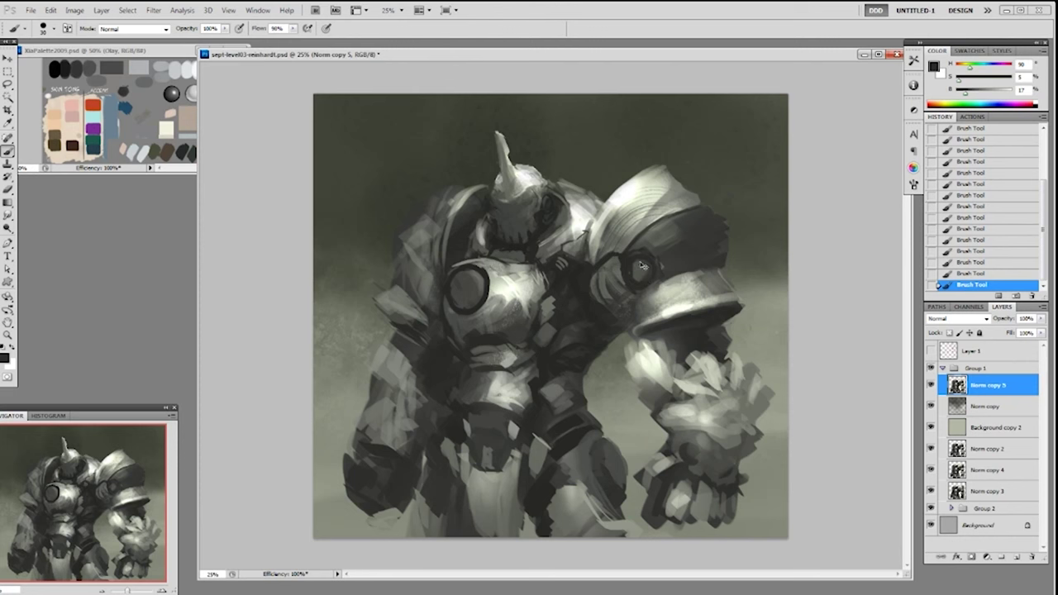
right_click(683, 260)
double_click(768, 322)
alt+click(633, 279)
Paint a row of dark vertical slits across the shadowed band between the large shoulder plates.
alt+click(683, 320)
right_click(696, 244)
click(814, 302)
alt+click(708, 237)
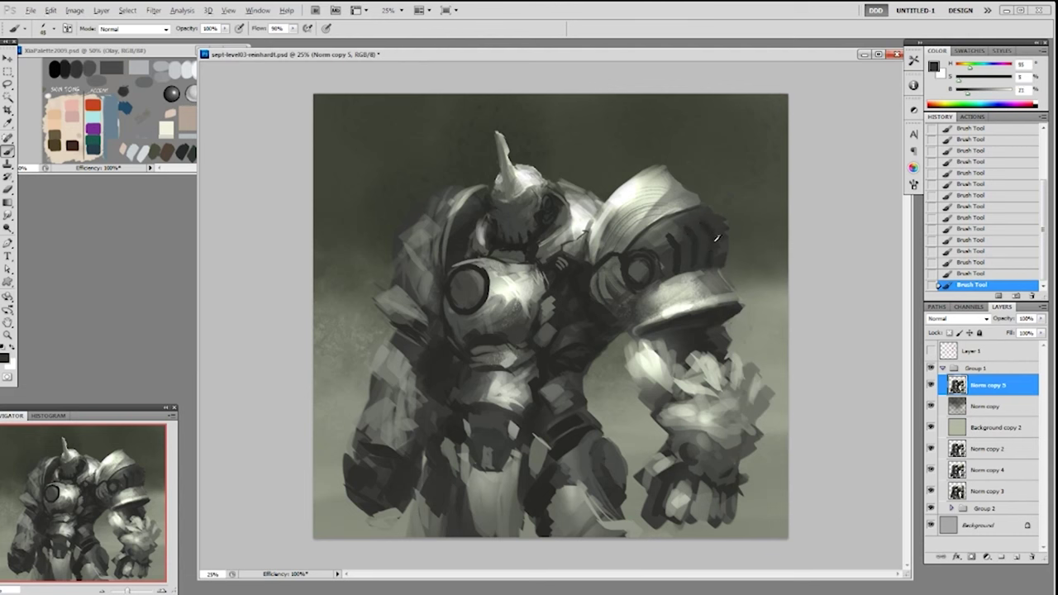
alt+click(711, 241)
Reshape the upper edge of the lower shoulder plate with sampled light and mid greys.
alt+click(692, 275)
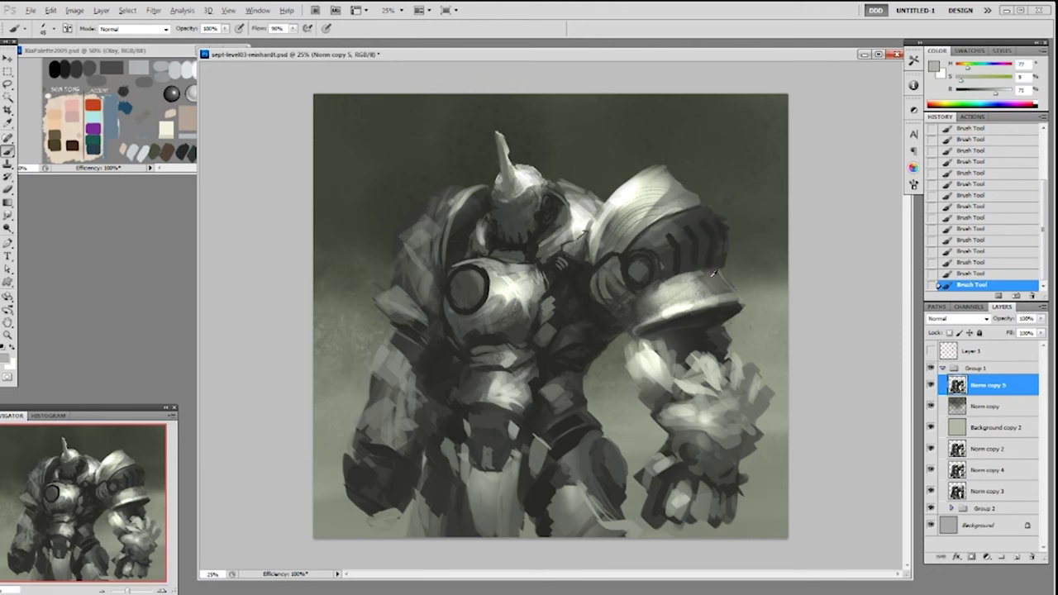
alt+click(711, 276)
alt+click(712, 265)
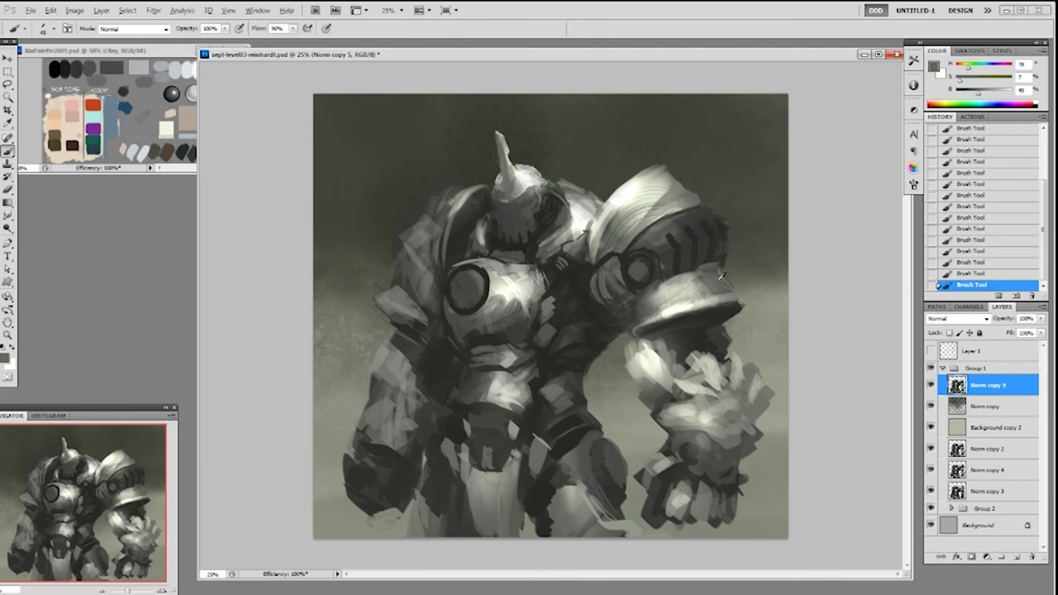
alt+click(709, 284)
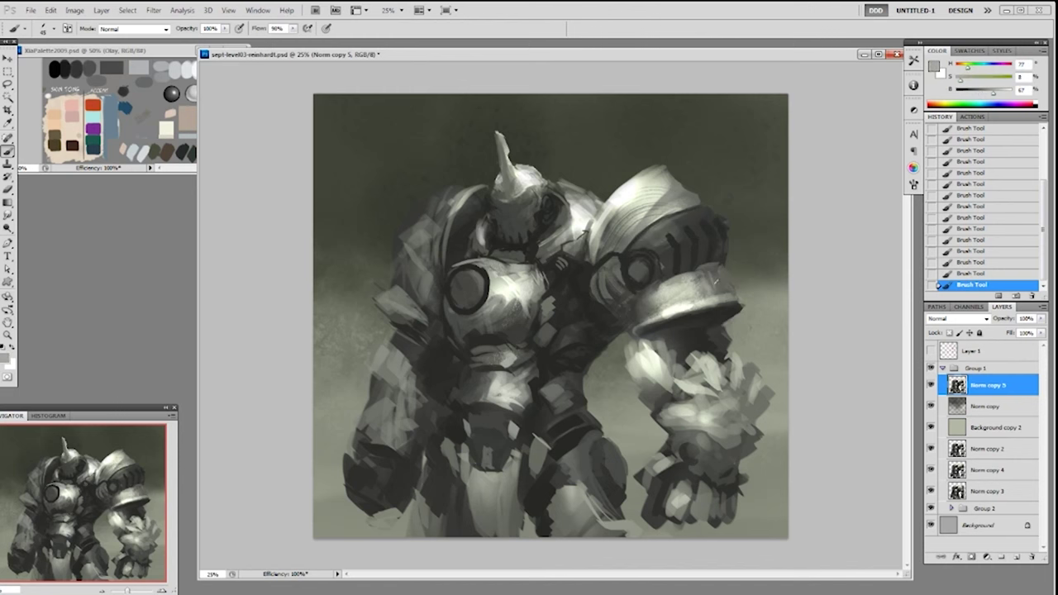
Blend grey texture into the slitted shoulder band with a 100 px textured brush, reducing its size for the area near the disc.
alt+click(684, 222)
right_click(701, 220)
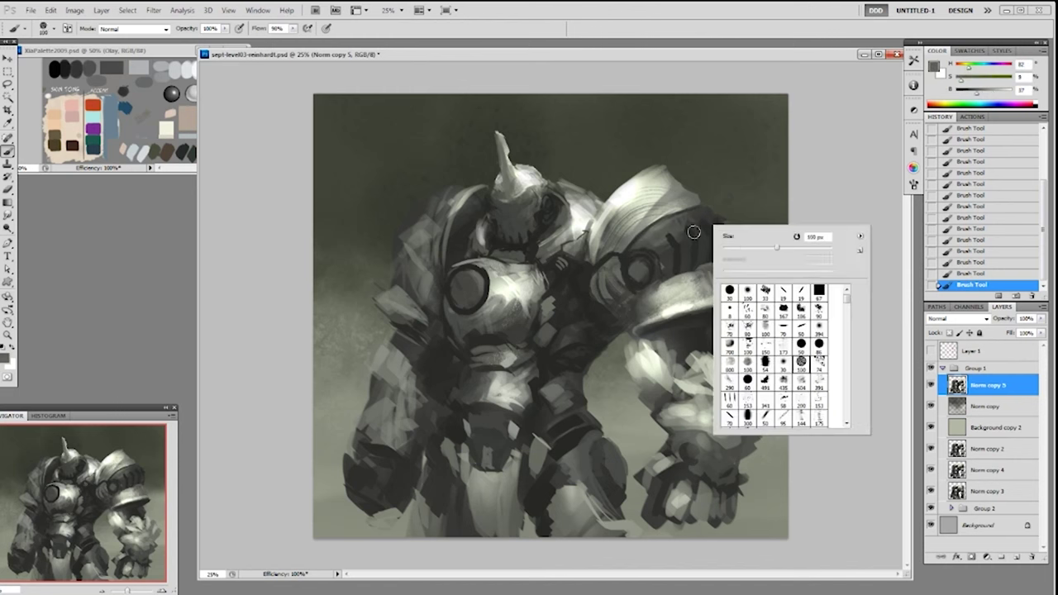
click(670, 247)
key(bracketleft)
key(bracketleft)
key(bracketleft)
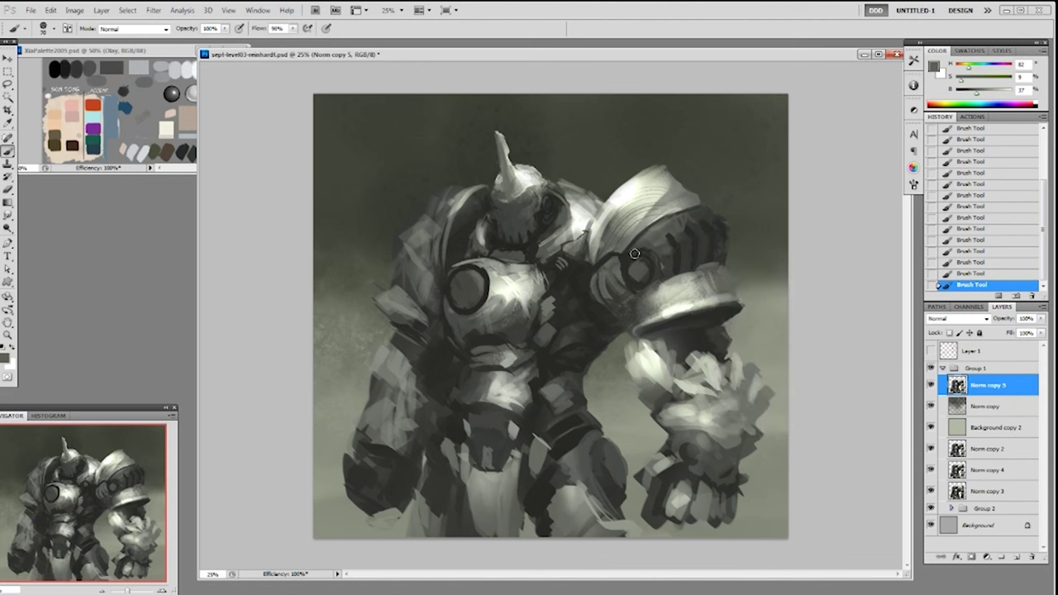
Lighten the shoulder disc's centre and soften the surrounding band with sampled tones at 30% opacity.
alt+click(676, 279)
key(3)
alt+click(697, 213)
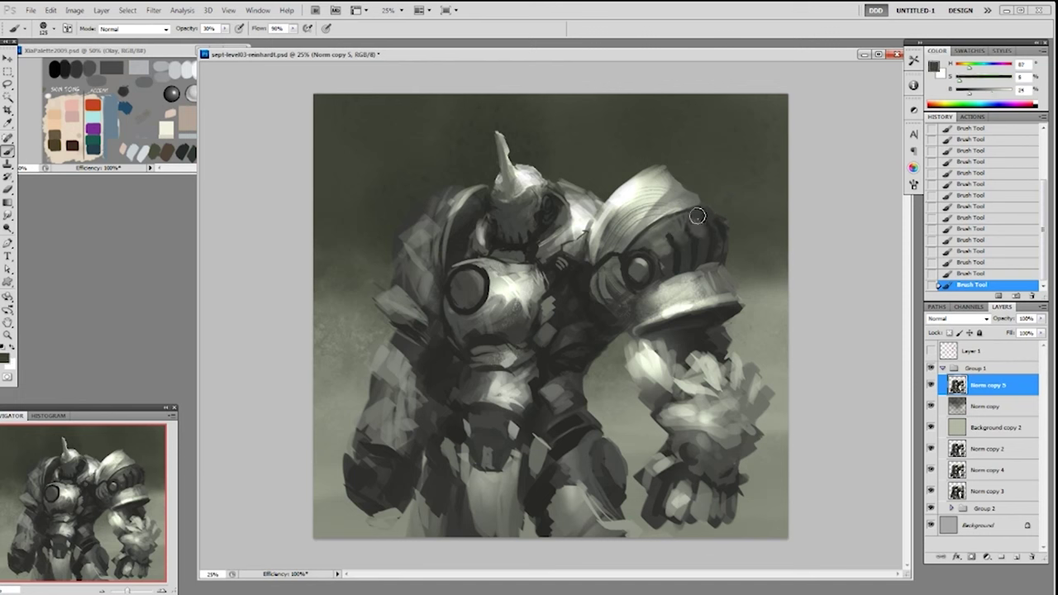
Touch up the slitted shoulder band beside the disc with sampled tones and different brush presets, lowering the opacity to 30%.
right_click(688, 234)
click(763, 295)
alt+click(683, 241)
key(0)
alt+click(664, 215)
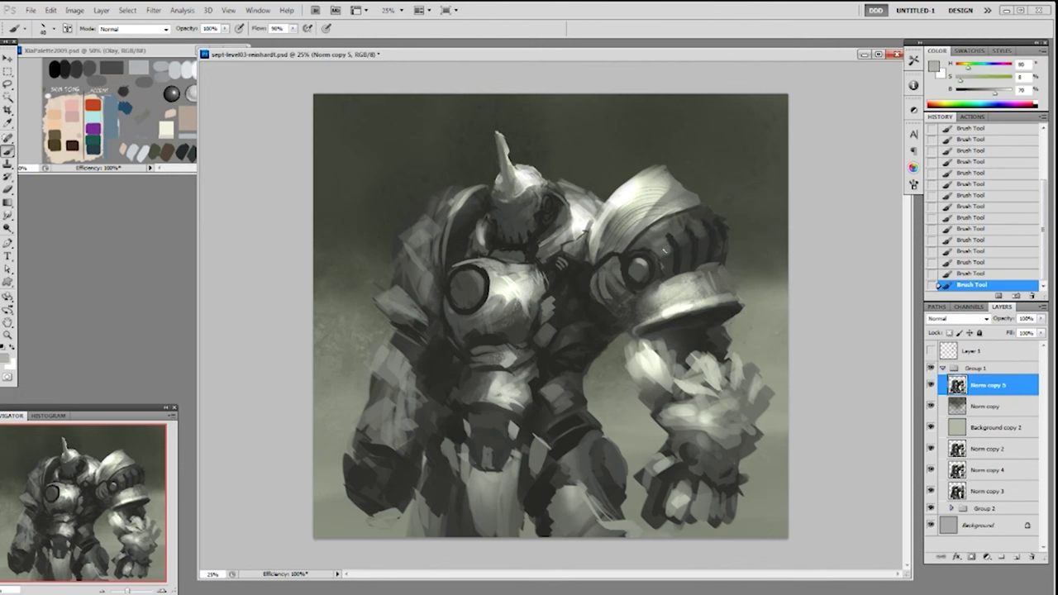
right_click(692, 235)
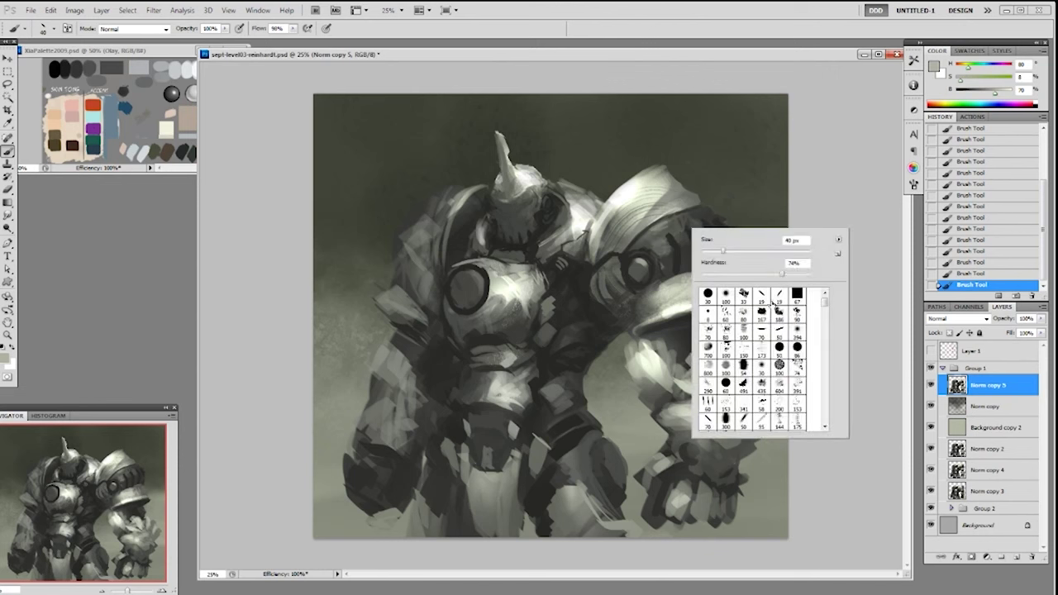
click(772, 326)
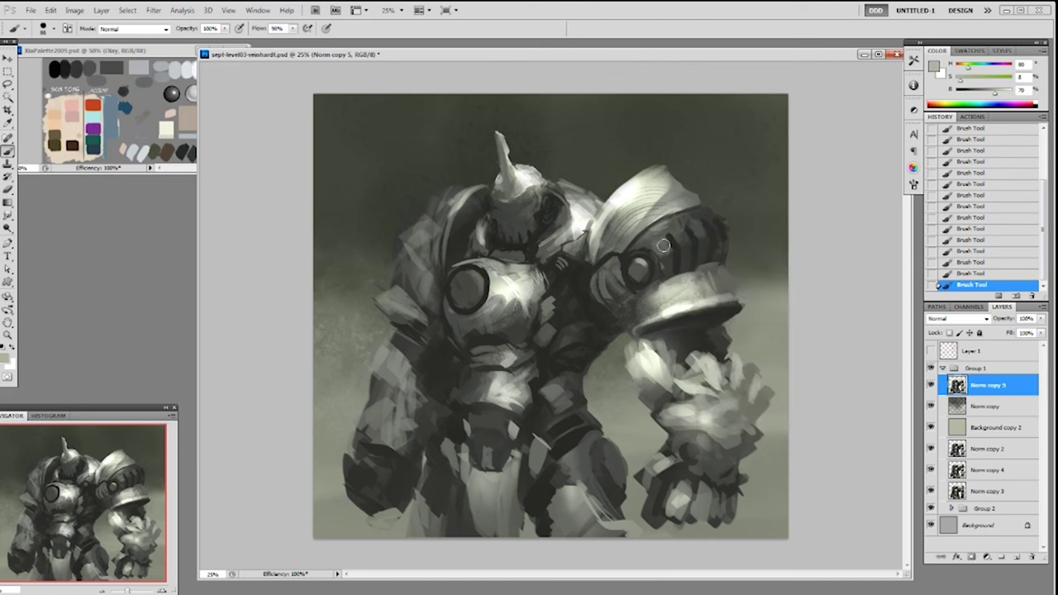
key(3)
Switch to a smaller brush at 100% opacity and try a dark stroke along the lower shoulder plate's upper edge.
right_click(729, 281)
click(752, 348)
click(817, 224)
alt+click(662, 239)
key(0)
mouse_move(652, 289)
mouse_down()
mouse_move(650, 306)
mouse_move(691, 276)
mouse_up()
key(ctrl+z)
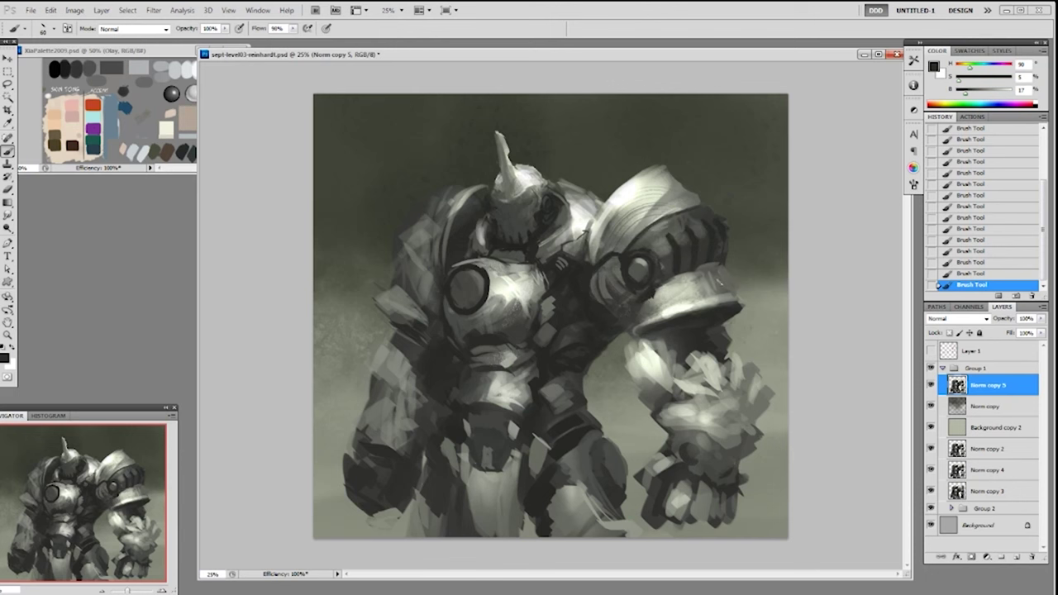
Paint a dark notch into the outer part of the lower shoulder plate's rim, framing it with sampled light tones.
alt+click(726, 294)
alt+click(712, 301)
mouse_move(678, 324)
mouse_down()
mouse_move(741, 309)
mouse_move(708, 303)
mouse_move(736, 289)
mouse_move(724, 300)
mouse_move(736, 300)
mouse_move(719, 299)
mouse_up()
key(ctrl+z)
alt+click(729, 306)
alt+click(670, 319)
alt+click(728, 301)
alt+click(696, 301)
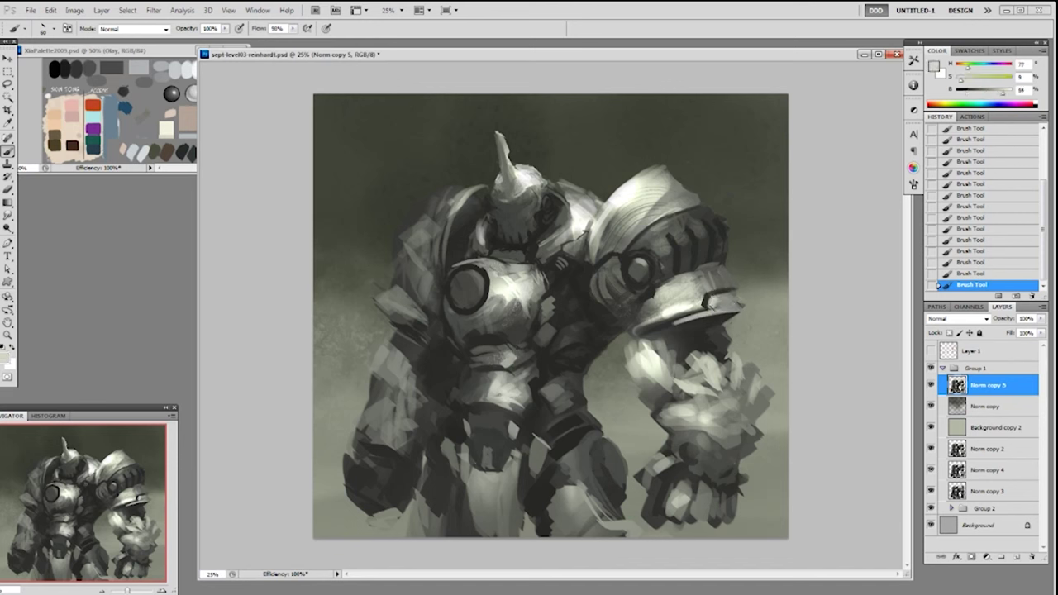
Break up the lower shoulder plate's light surface and rim around the notch with sampled mid greys.
alt+click(727, 273)
alt+click(722, 277)
alt+click(712, 279)
mouse_move(703, 272)
mouse_down()
mouse_move(723, 281)
mouse_move(721, 295)
mouse_up()
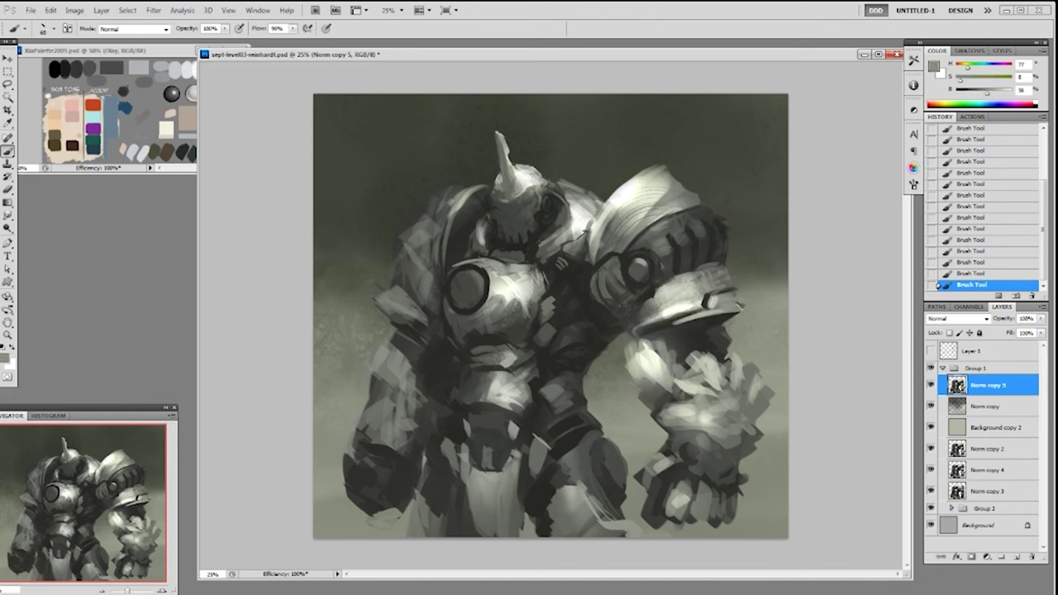
alt+click(743, 305)
alt+click(711, 314)
Cut back the inner end of the lower shoulder plate with sampled dark tones to sharpen its edge.
alt+click(657, 316)
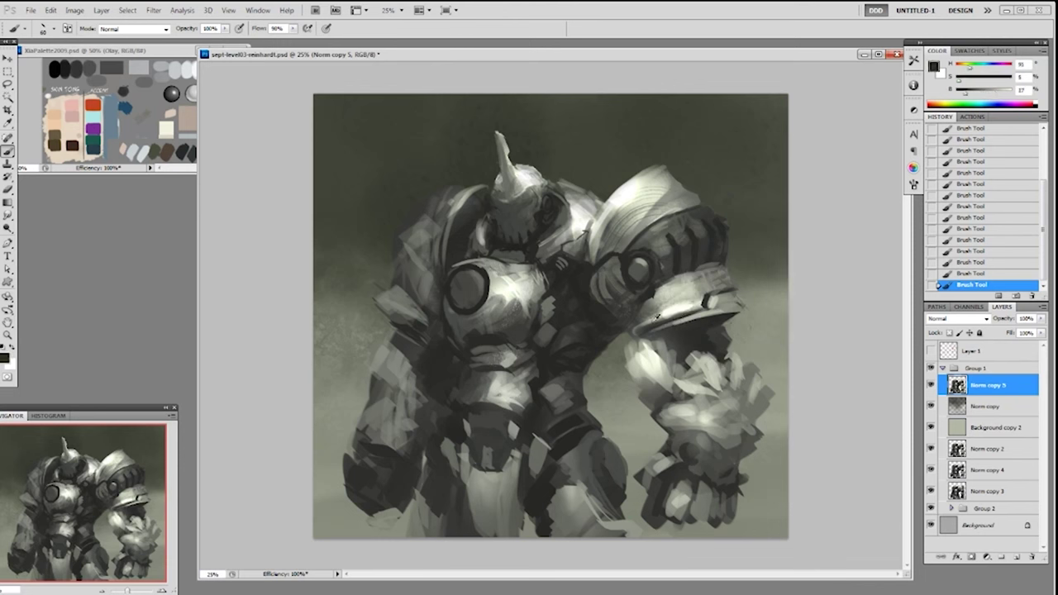
mouse_move(648, 299)
mouse_down()
mouse_move(636, 330)
mouse_move(645, 305)
mouse_up()
key(ctrl+z)
alt+click(645, 306)
alt+click(618, 328)
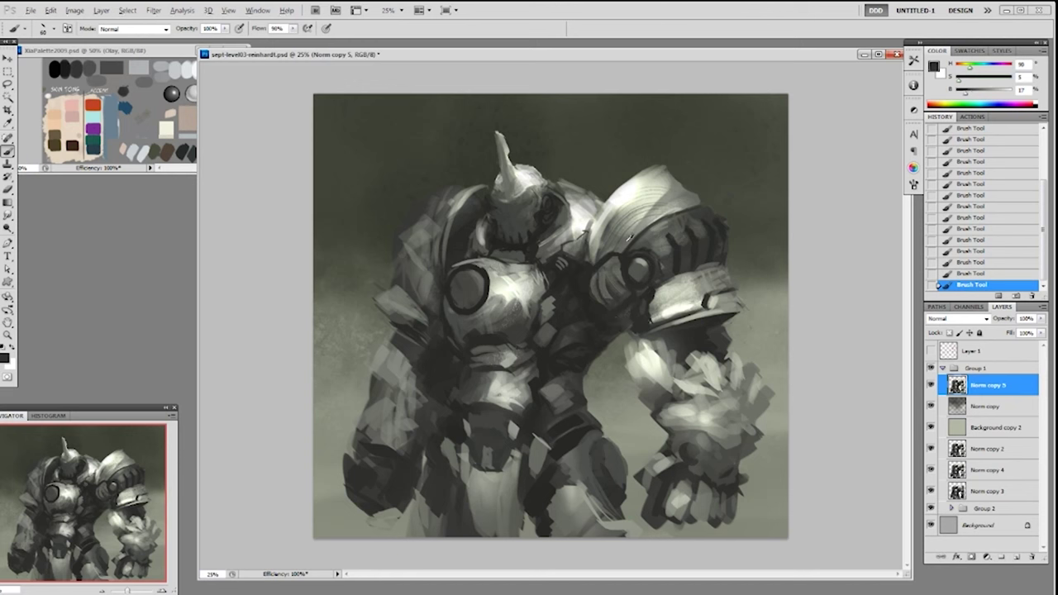
Add light grey strokes to the plate beside the shoulder disc and pick up the dark tone below it.
alt+click(629, 237)
alt+click(653, 229)
mouse_move(616, 257)
mouse_down()
mouse_move(604, 270)
mouse_move(619, 286)
mouse_up()
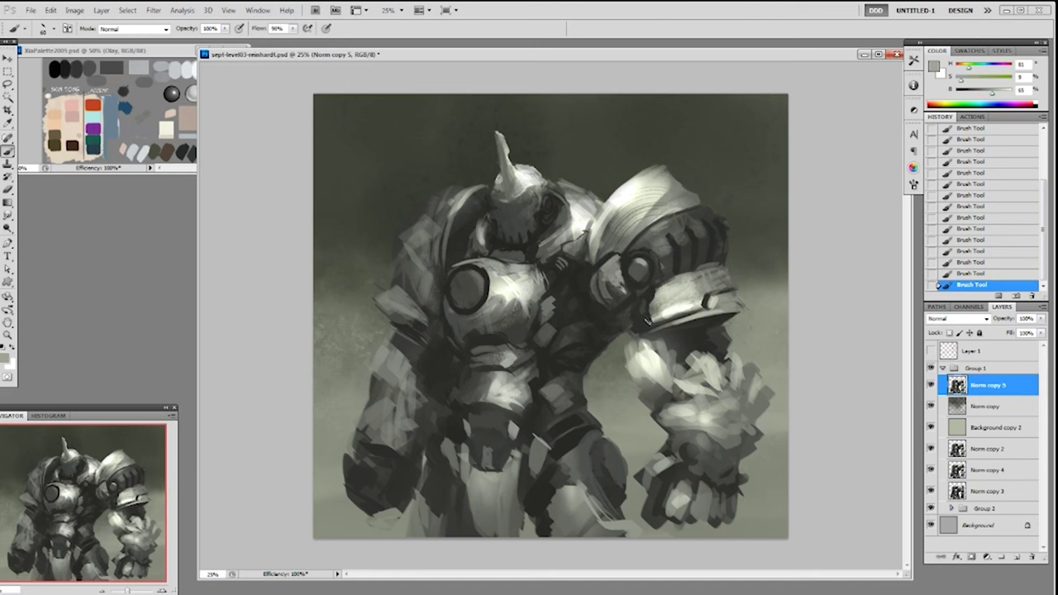
alt+click(587, 313)
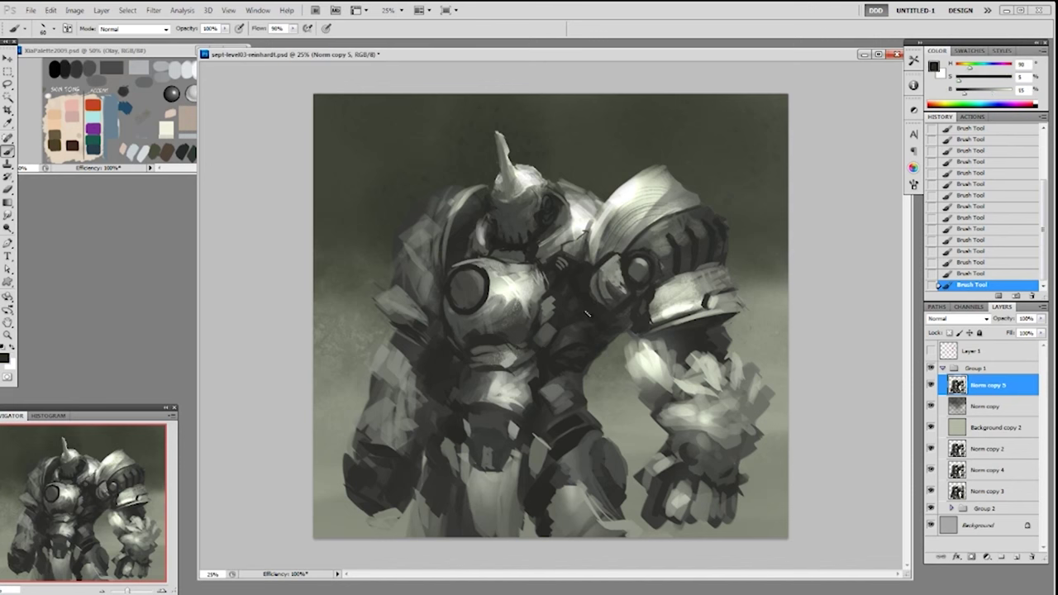
Shade the underside of the lower shoulder plate where it meets the forearm with sampled tones.
alt+click(680, 350)
mouse_move(680, 352)
mouse_down()
mouse_move(674, 364)
mouse_move(666, 344)
mouse_up()
alt+click(667, 329)
Reshape the dark notch and the outer rim of the lower shoulder plate with sampled light and dark greys.
alt+click(738, 300)
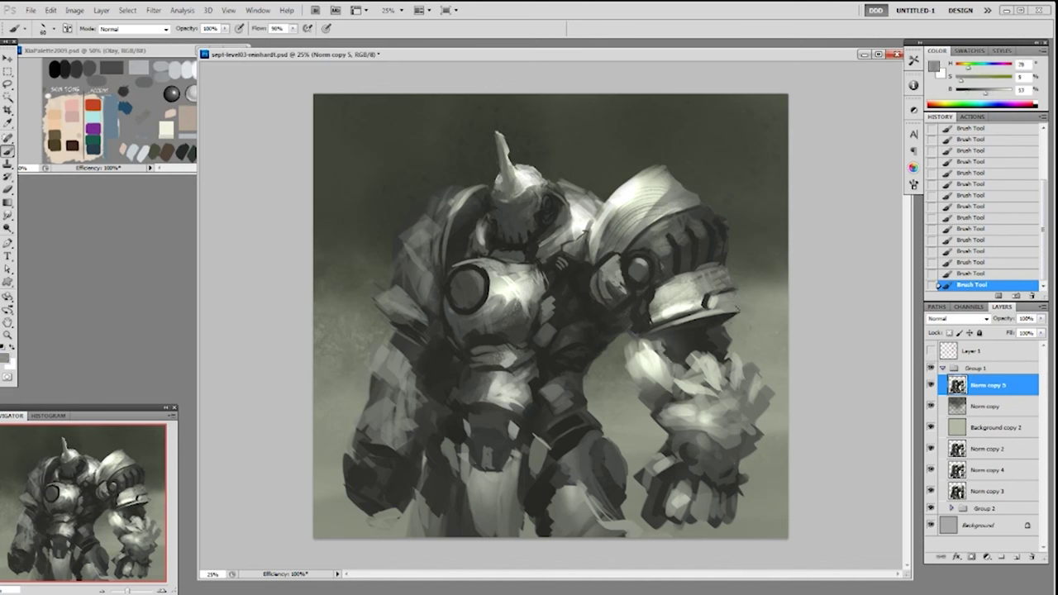
alt+click(721, 308)
mouse_move(714, 311)
mouse_down()
mouse_move(750, 307)
mouse_move(729, 274)
mouse_move(710, 291)
mouse_up()
alt+click(727, 277)
drag(725, 283, 699, 300)
alt+click(712, 286)
alt+click(708, 302)
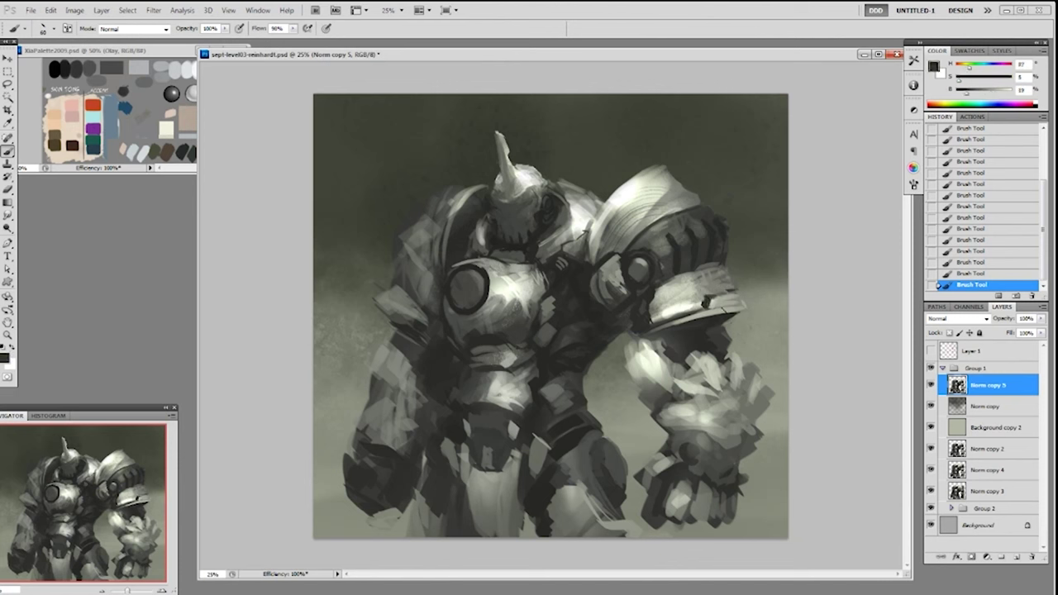
Work sampled greys into the shadowed shoulder armour on the opposite side of the chest.
alt+click(459, 247)
drag(432, 232, 428, 272)
key(ctrl+z)
alt+click(430, 287)
drag(430, 278, 429, 294)
alt+click(430, 278)
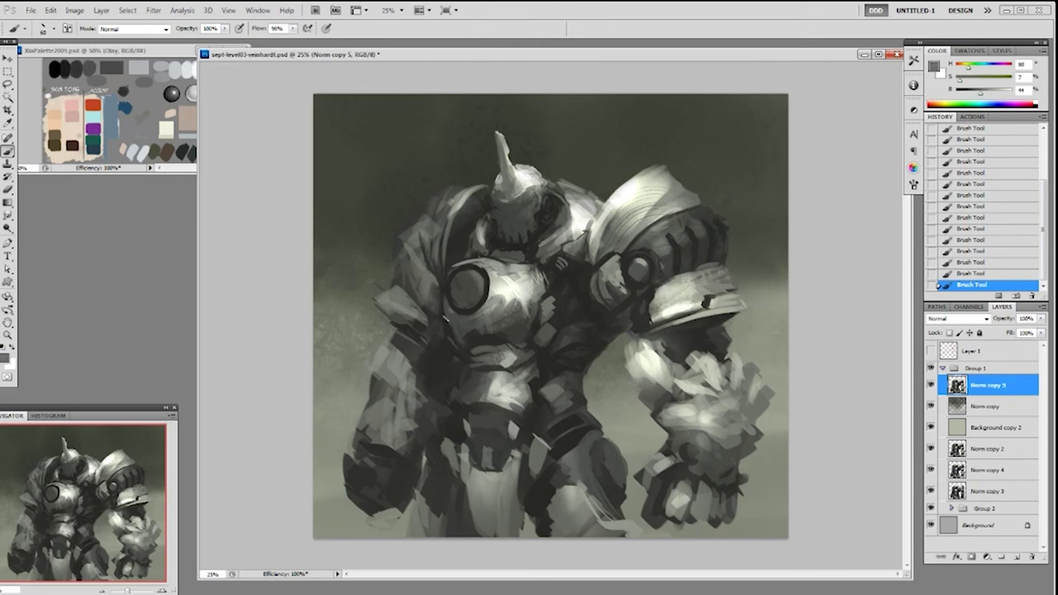
Paint dark seams across the light plate hanging between the thighs and brighten the edges around the crotch piece.
alt+click(529, 438)
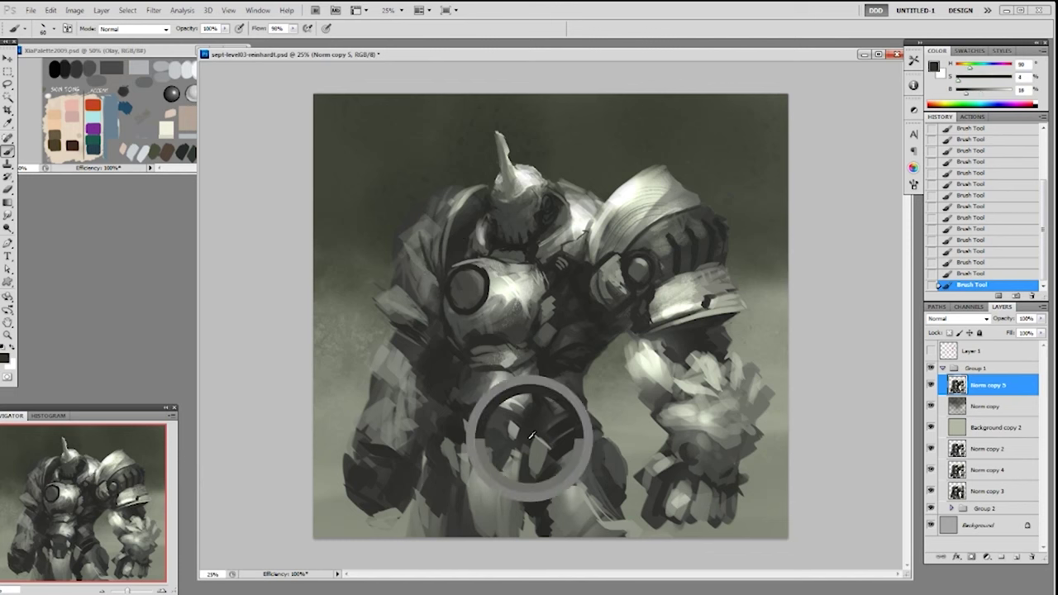
mouse_move(475, 508)
mouse_down()
mouse_move(504, 510)
mouse_move(513, 530)
mouse_move(521, 521)
mouse_up()
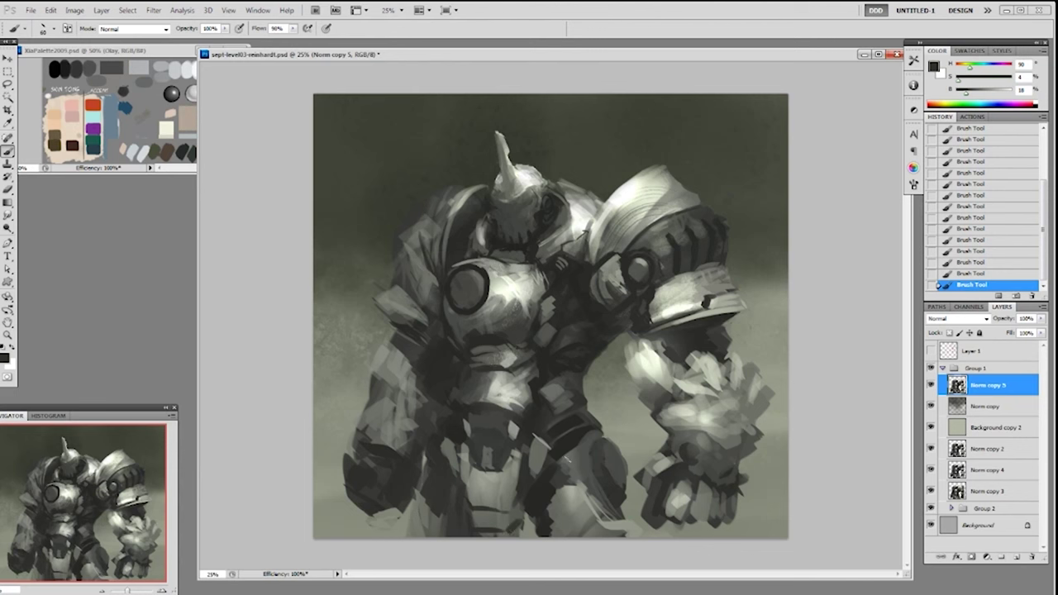
alt+click(494, 456)
drag(472, 472, 519, 478)
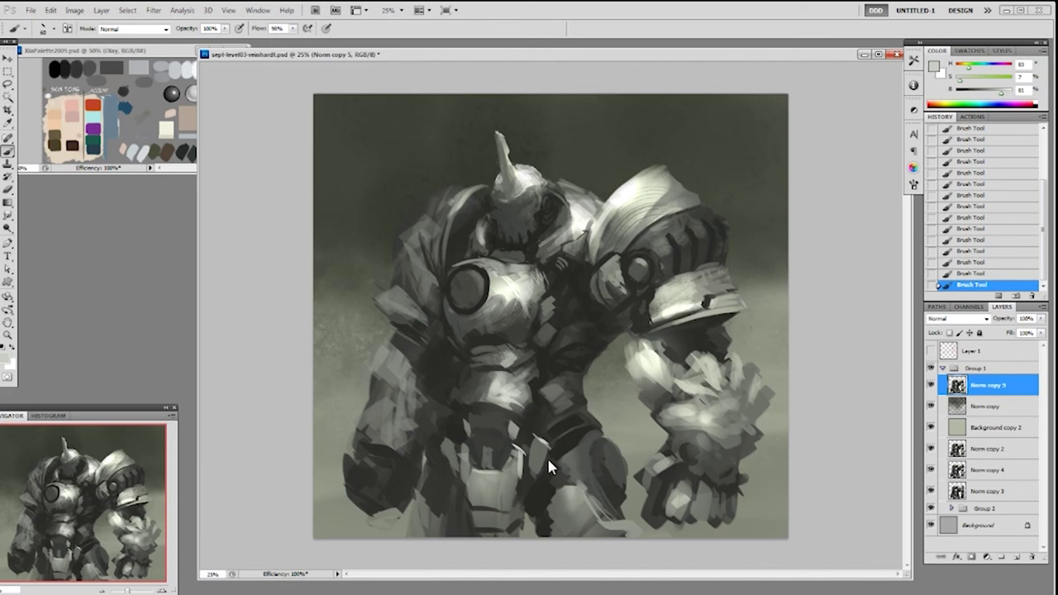
Carve the dark gap between the light forearm shapes below the lower shoulder plate with sampled tones.
alt+click(675, 356)
drag(644, 387, 662, 397)
alt+click(695, 323)
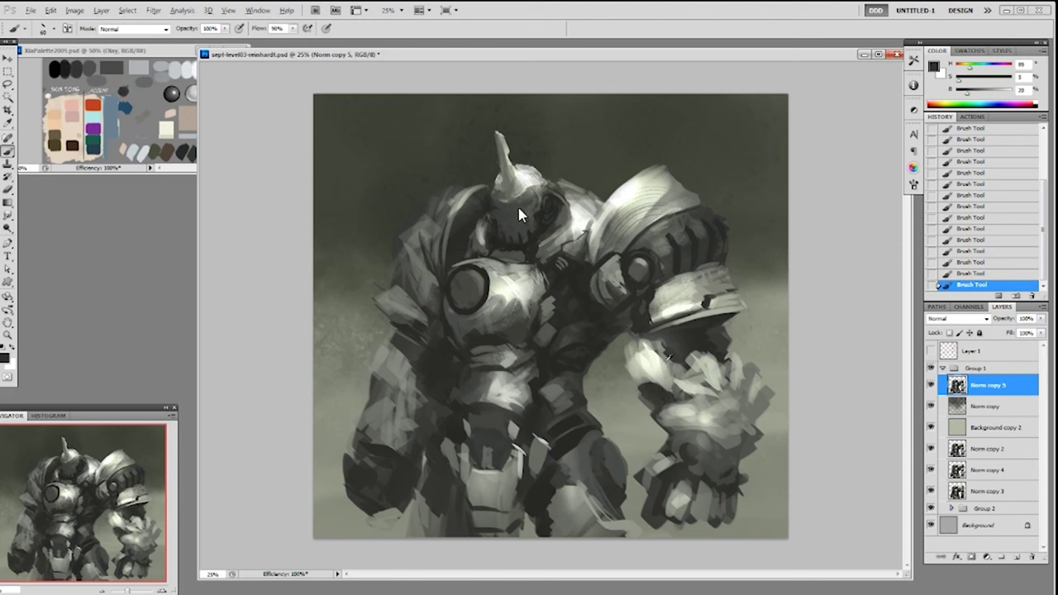
alt+click(694, 376)
alt+click(661, 364)
drag(668, 354, 681, 375)
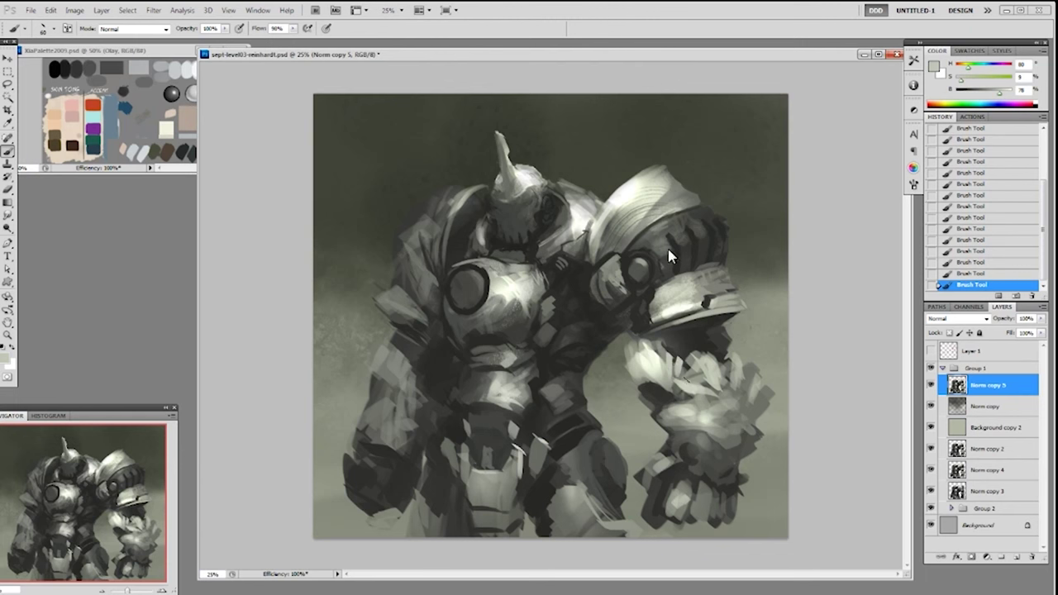
Deepen the shadow at the elbow and extend it down between the light forearm plates.
alt+click(713, 438)
alt+click(638, 382)
alt+click(662, 350)
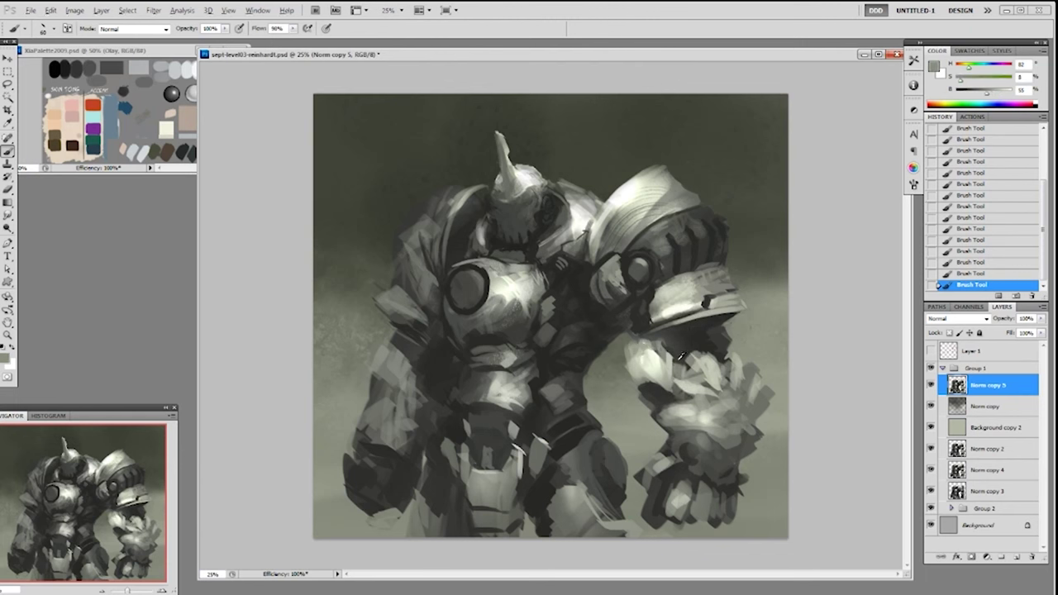
alt+click(681, 355)
alt+click(676, 339)
alt+click(661, 323)
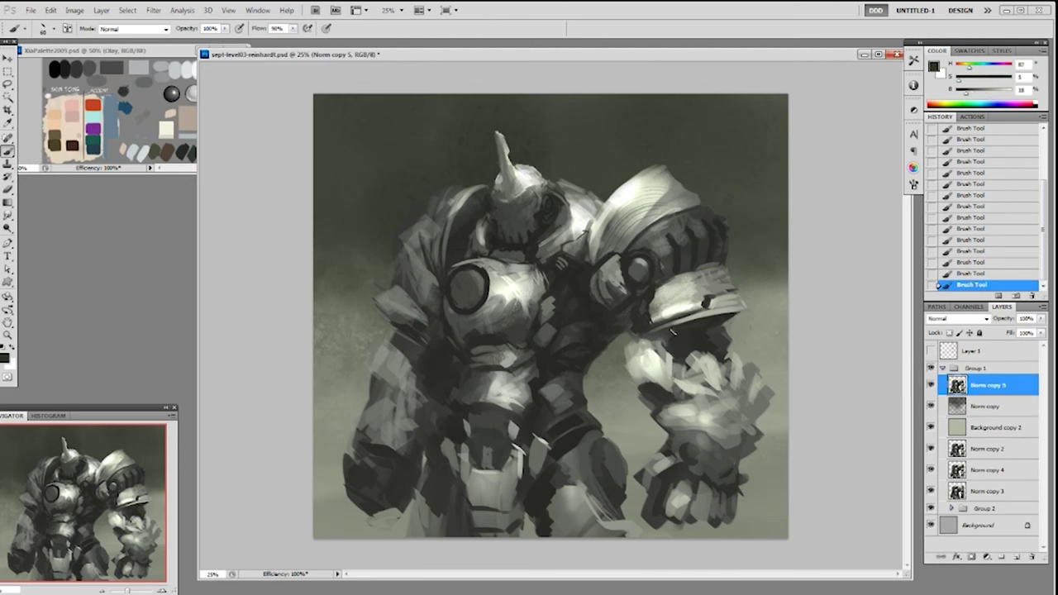
drag(689, 376, 701, 348)
Redefine the jagged light upper edge of the forearm armour with sampled light and mid greys.
alt+click(715, 361)
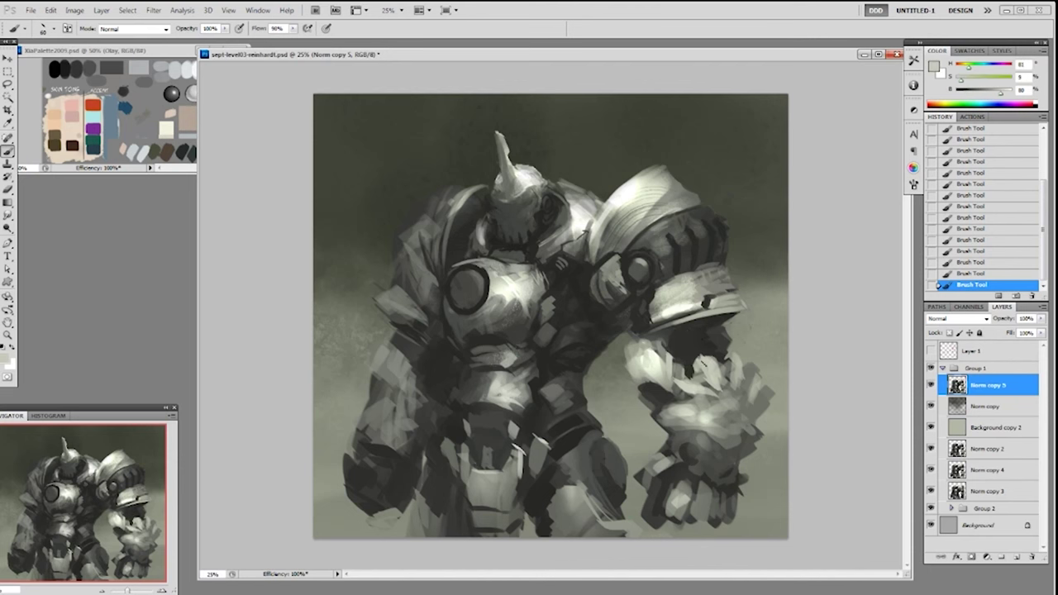
alt+click(701, 363)
alt+click(732, 361)
alt+click(741, 370)
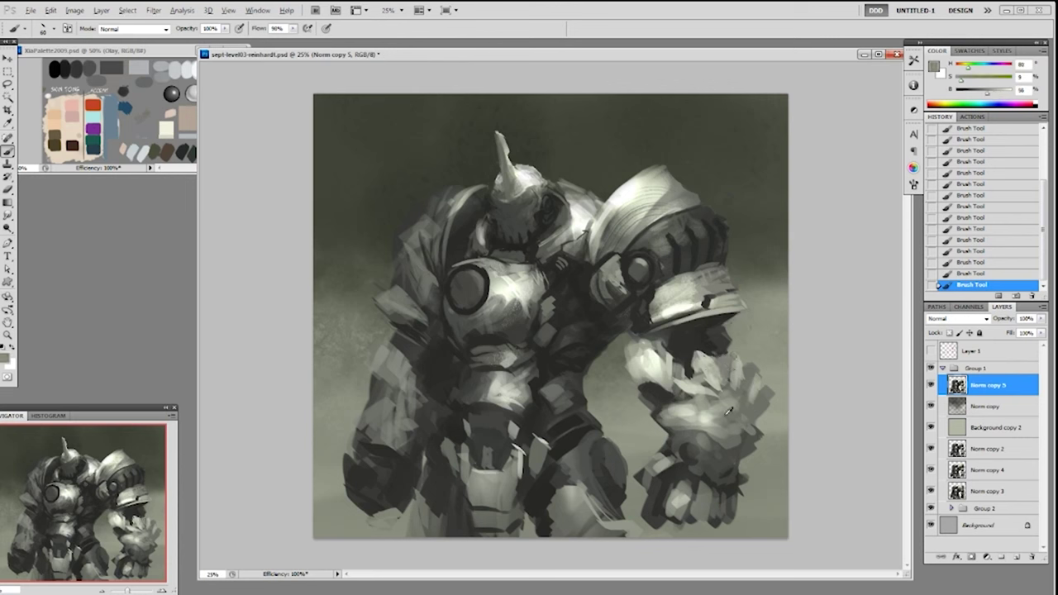
Darken the outer forearm with a sampled grey, using the textured brush enlarged to 175 px at 30% opacity.
alt+click(738, 452)
right_click(730, 432)
click(816, 573)
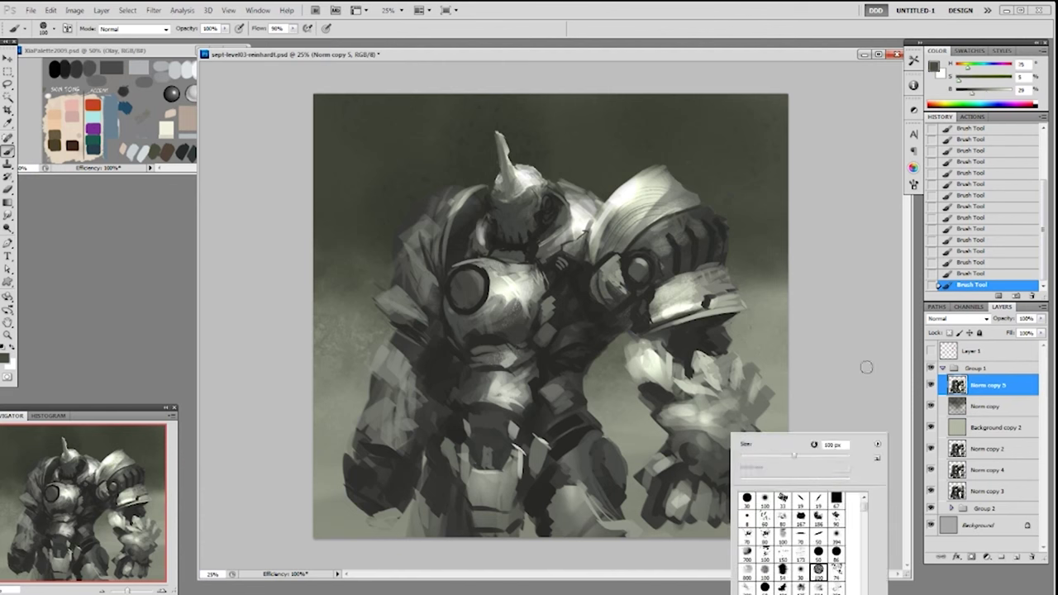
click(867, 367)
key(3)
key(bracketright)
key(bracketright)
key(bracketright)
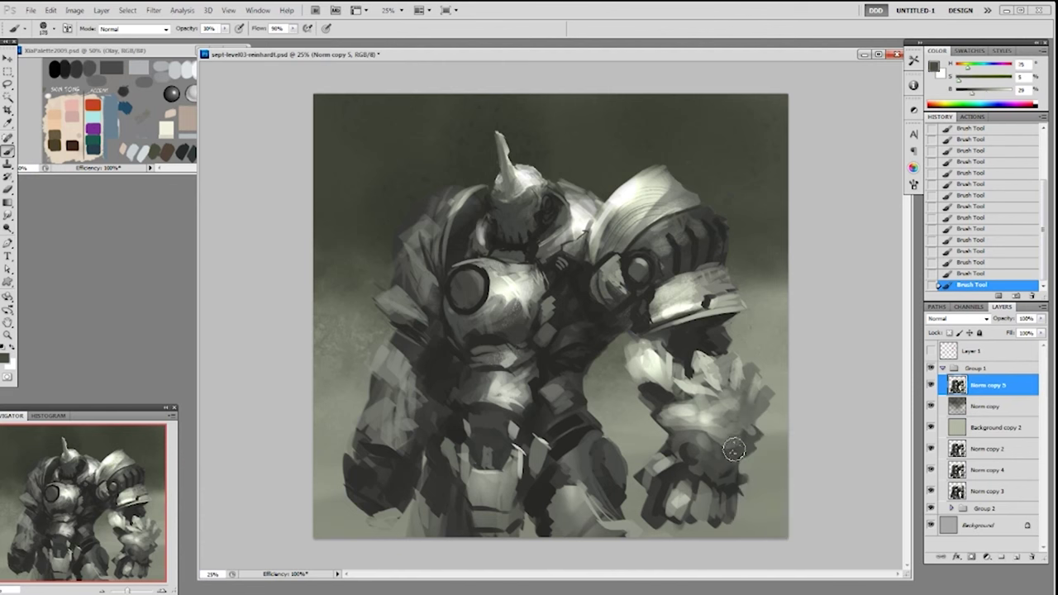
mouse_move(725, 398)
mouse_down()
mouse_move(731, 440)
mouse_move(744, 427)
mouse_up()
Switch to a smaller brush preset and paint bright highlights on the upper forearm plates at 100% opacity.
right_click(734, 425)
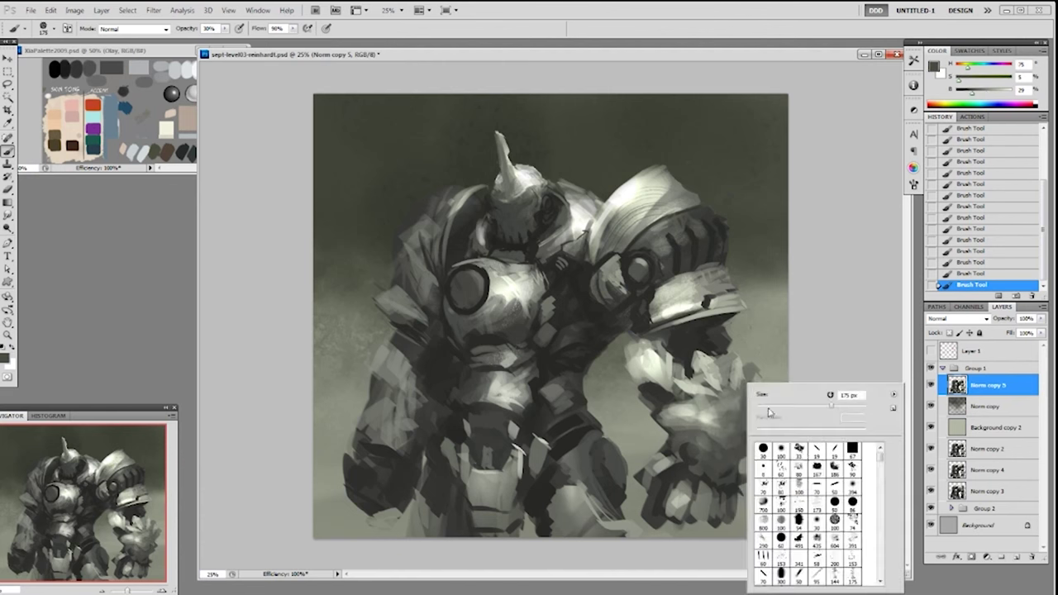
click(815, 451)
click(860, 327)
alt+click(686, 388)
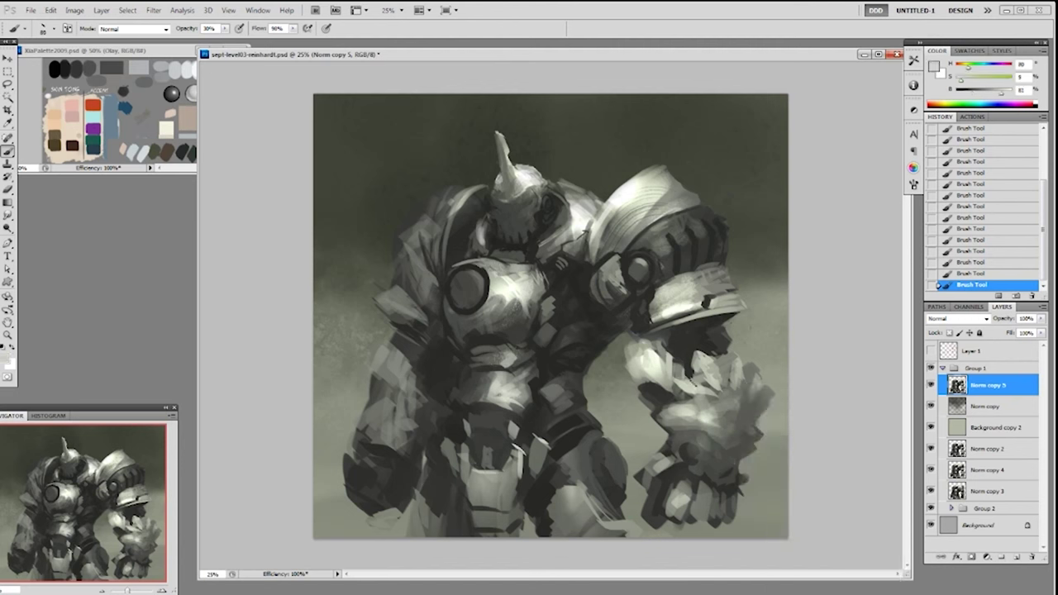
alt+click(655, 366)
drag(686, 388, 705, 367)
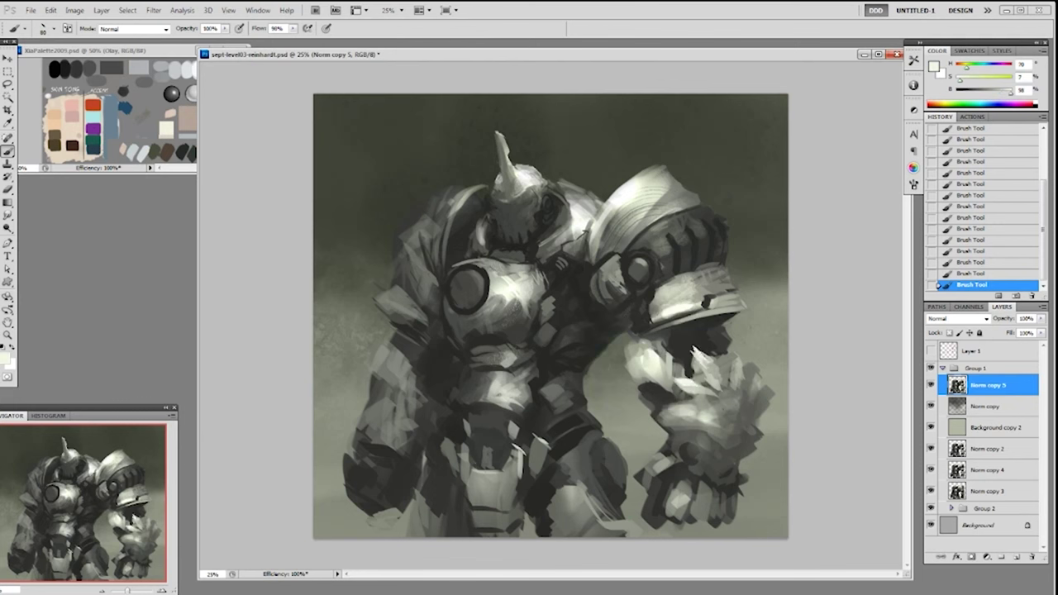
Shade the inner lower edge of the forearm above the wrist with sampled dark and mid greys.
mouse_move(689, 411)
mouse_down()
mouse_move(681, 415)
mouse_move(684, 401)
mouse_move(685, 430)
mouse_move(673, 428)
mouse_up()
alt+click(674, 414)
alt+click(662, 401)
alt+click(693, 435)
alt+click(678, 407)
drag(675, 422, 691, 438)
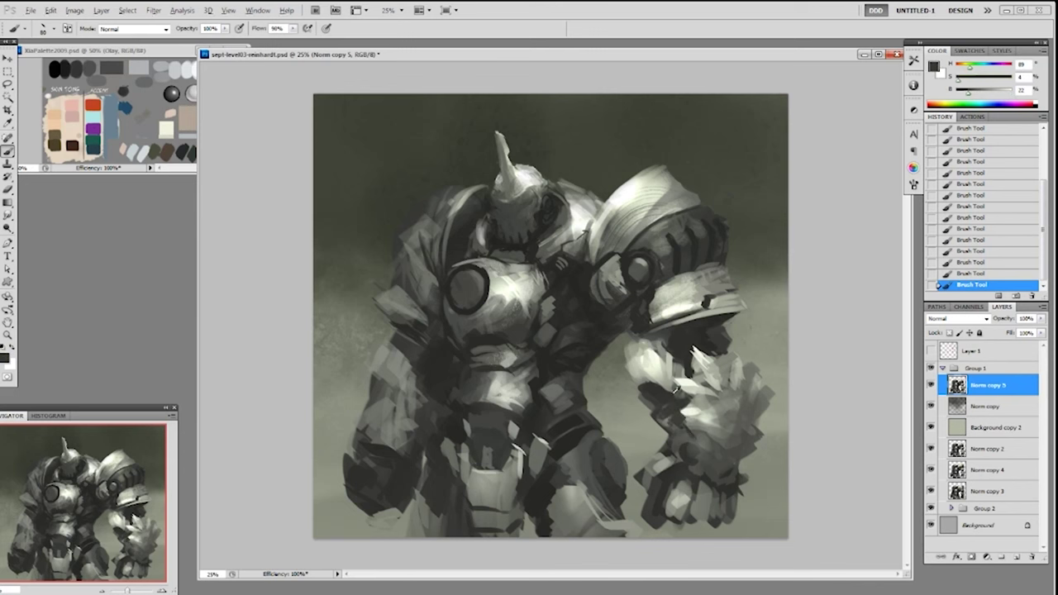
alt+click(666, 399)
drag(663, 416, 678, 430)
alt+click(663, 388)
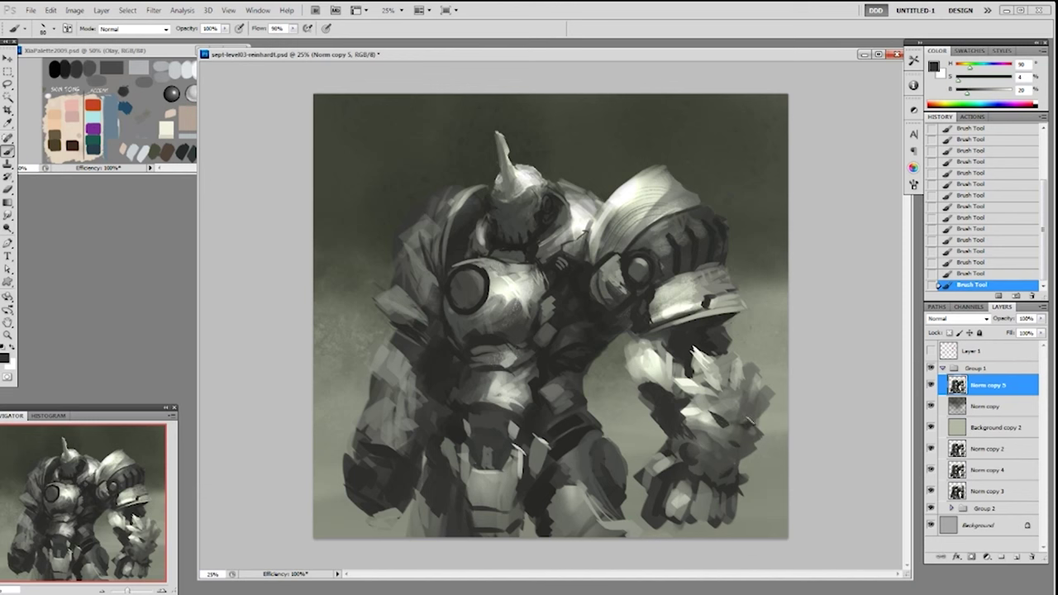
Form the wrist armour with dark accents and a bright highlight using tones sampled from the forearm.
alt+click(747, 420)
alt+click(709, 443)
alt+click(694, 408)
mouse_move(669, 417)
mouse_down()
mouse_move(691, 405)
mouse_move(690, 438)
mouse_up()
alt+click(681, 409)
alt+click(683, 411)
drag(671, 418, 698, 442)
alt+click(669, 424)
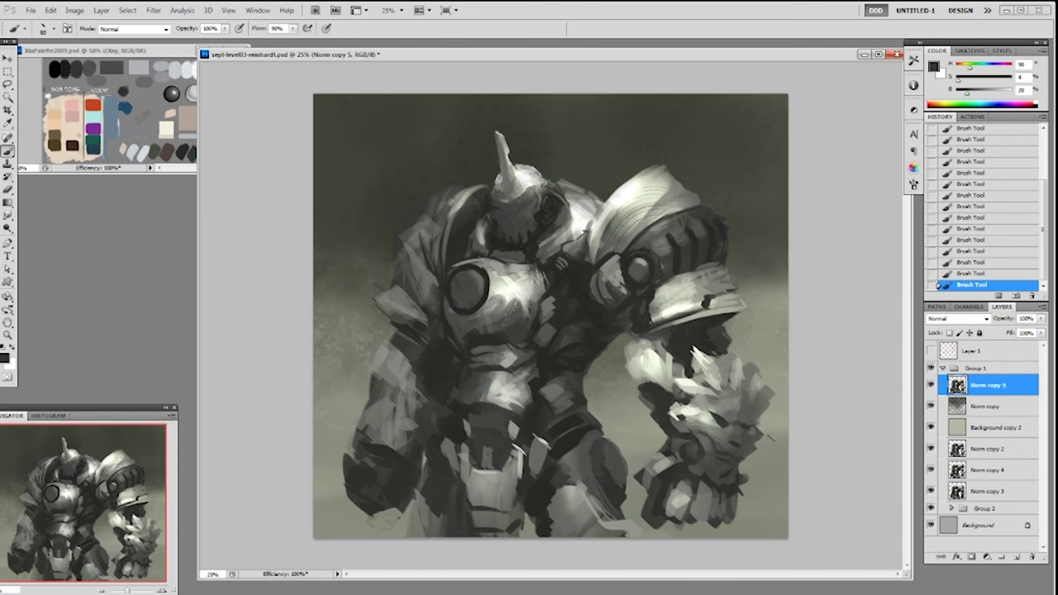
Tone down the light patches on the fist's fingers with sampled darker greys.
alt+click(719, 478)
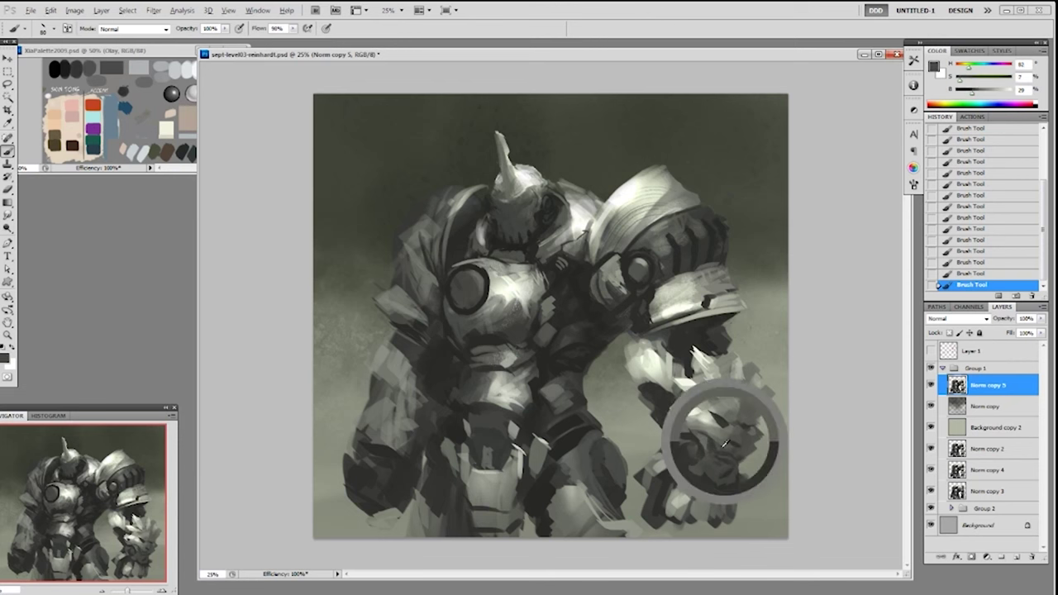
alt+click(723, 475)
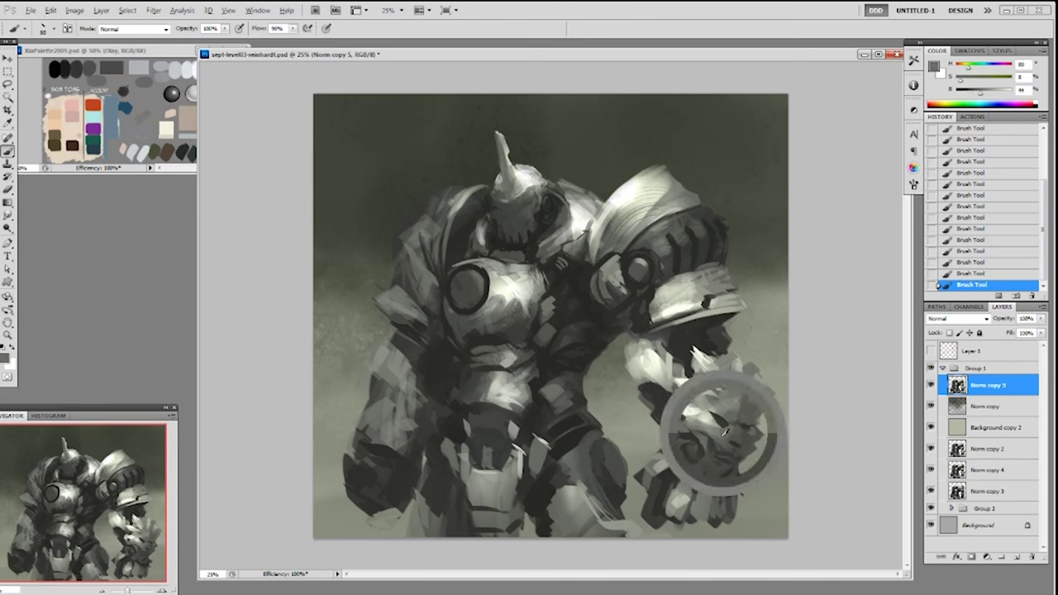
alt+click(713, 479)
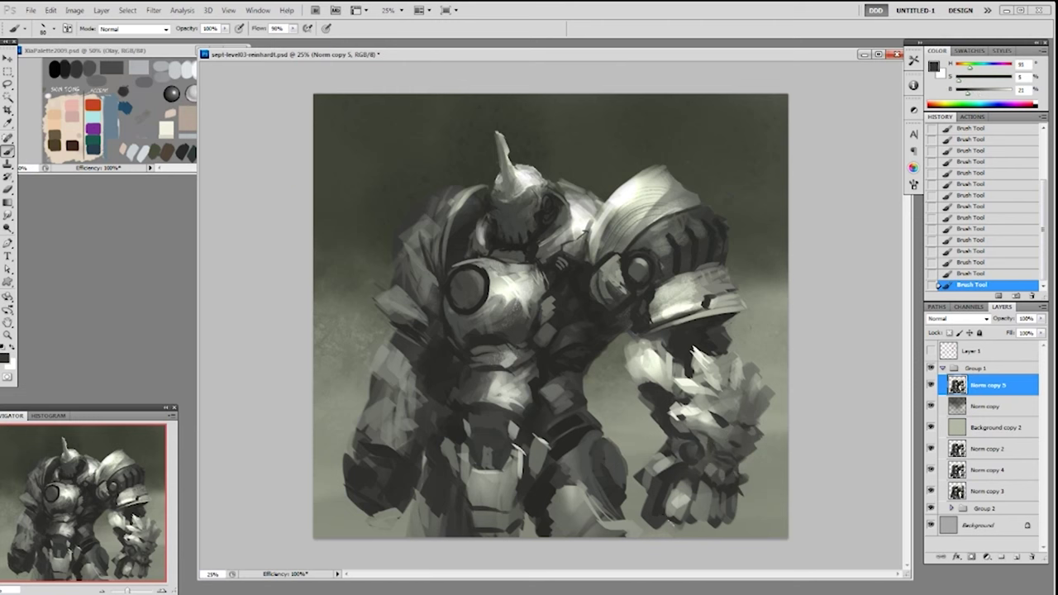
mouse_move(674, 484)
mouse_down()
mouse_move(674, 519)
mouse_move(667, 513)
mouse_move(680, 476)
mouse_move(666, 481)
mouse_move(673, 520)
mouse_move(735, 521)
mouse_up()
alt+click(682, 475)
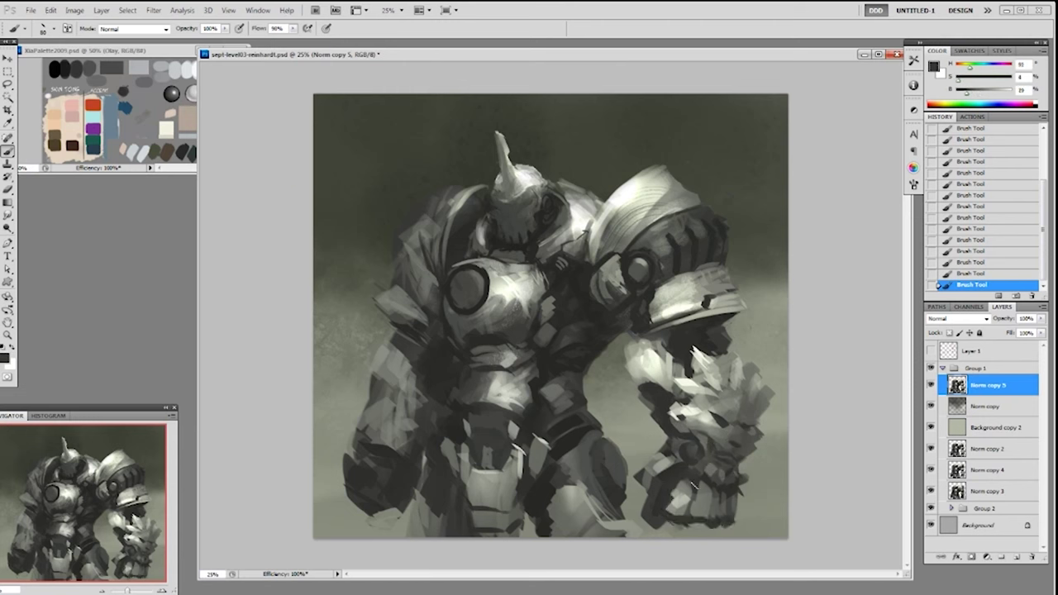
Paint the inner wrist and back of the fist with sampled dark, mid and light greys.
alt+click(668, 465)
mouse_move(673, 461)
mouse_down()
mouse_move(658, 485)
mouse_move(647, 473)
mouse_move(656, 496)
mouse_up()
alt+click(658, 481)
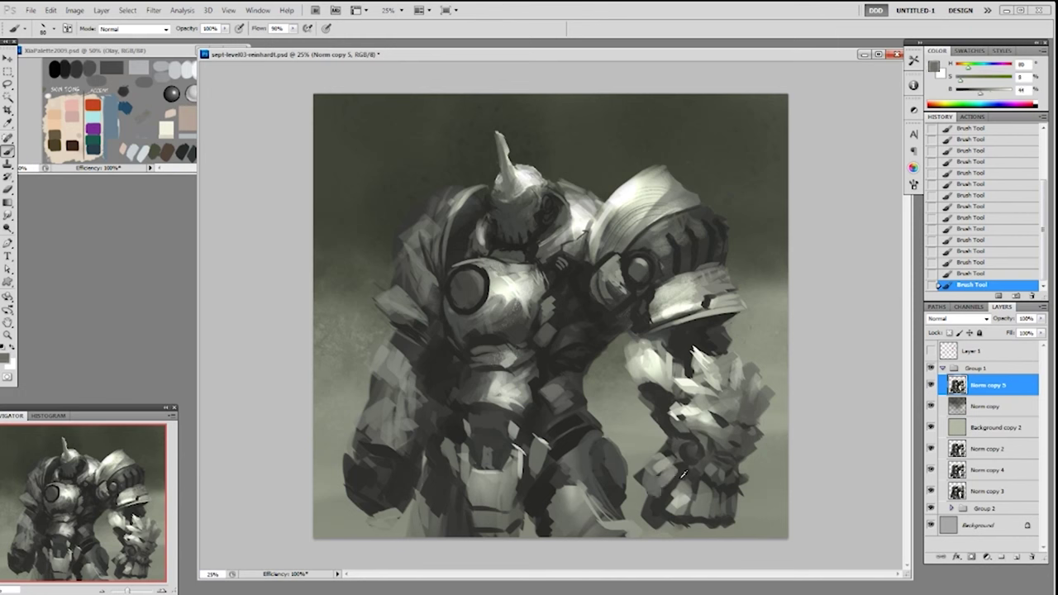
alt+click(685, 500)
alt+click(665, 468)
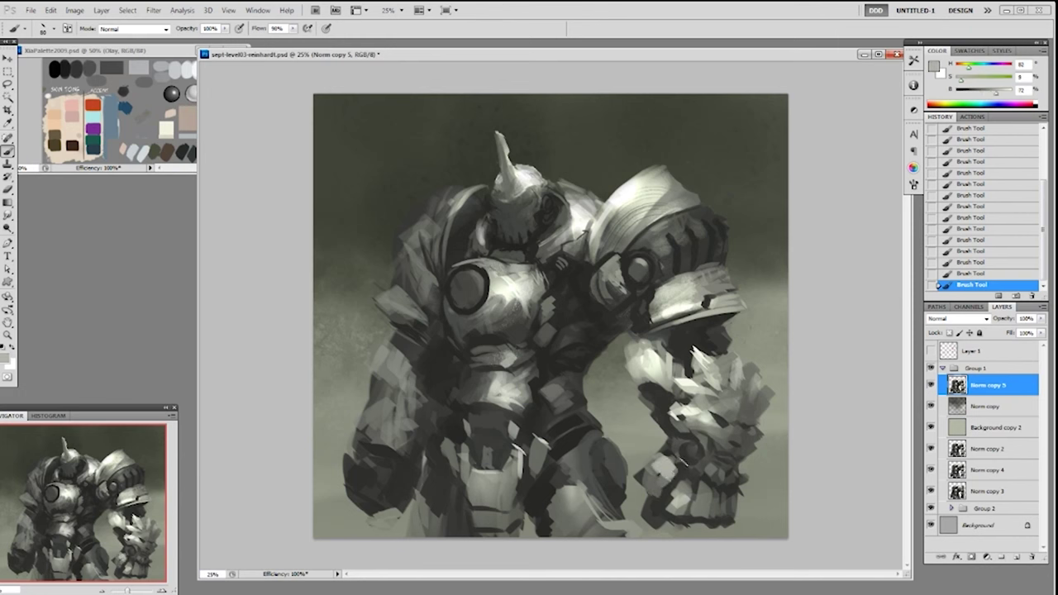
Brighten the inner edge of the upper forearm plate with a near-white tone sampled from the forearm.
alt+click(656, 357)
alt+click(661, 360)
drag(642, 346, 645, 365)
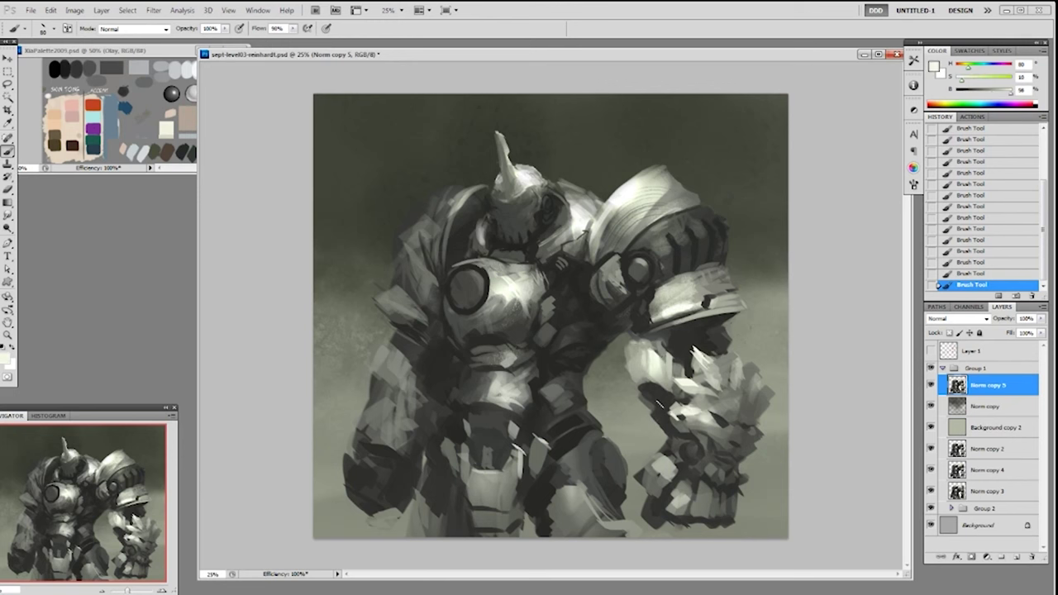
Sample a dark accent tone from the forearm and erase along its inner contour to clean up the silhouette.
alt+click(663, 396)
key(e)
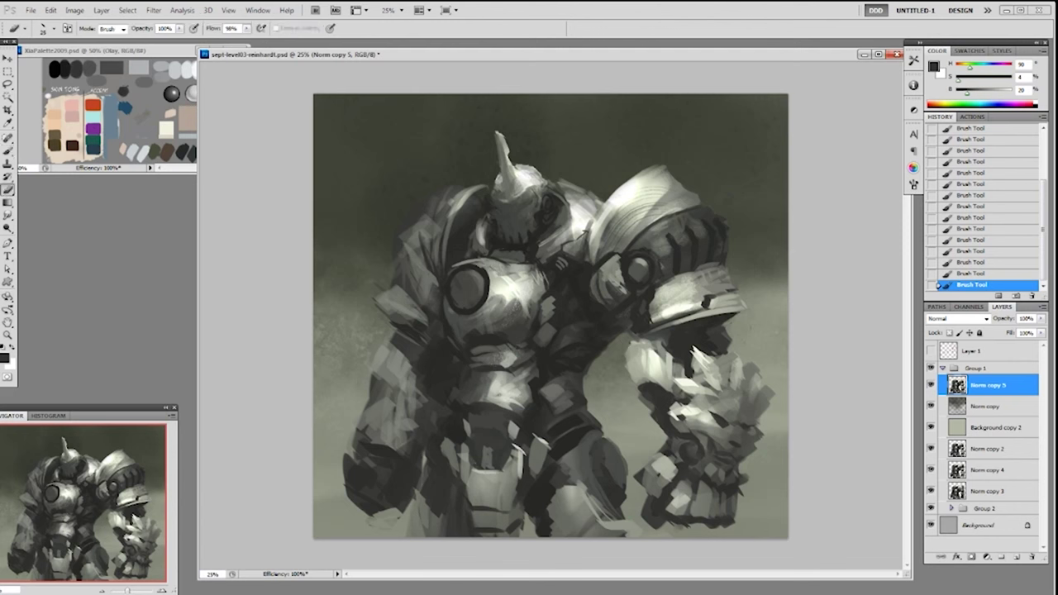
drag(628, 342, 630, 371)
drag(628, 353, 630, 376)
drag(630, 364, 630, 379)
drag(630, 366, 692, 456)
Repaint the inner forearm plates and the dark gap between them with sampled light and dark tones.
key(b)
alt+click(651, 374)
key(ctrl+z)
alt+click(651, 380)
alt+click(662, 361)
key(ctrl+z)
alt+click(650, 390)
alt+click(669, 401)
Shade the wrist armour and lower forearm with sampled greys, and touch up the plates just below the elbow.
alt+click(671, 430)
alt+click(692, 450)
alt+click(693, 449)
mouse_move(684, 449)
mouse_down()
mouse_move(711, 485)
mouse_move(709, 463)
mouse_up()
alt+click(696, 461)
alt+click(682, 463)
alt+click(704, 446)
alt+click(711, 402)
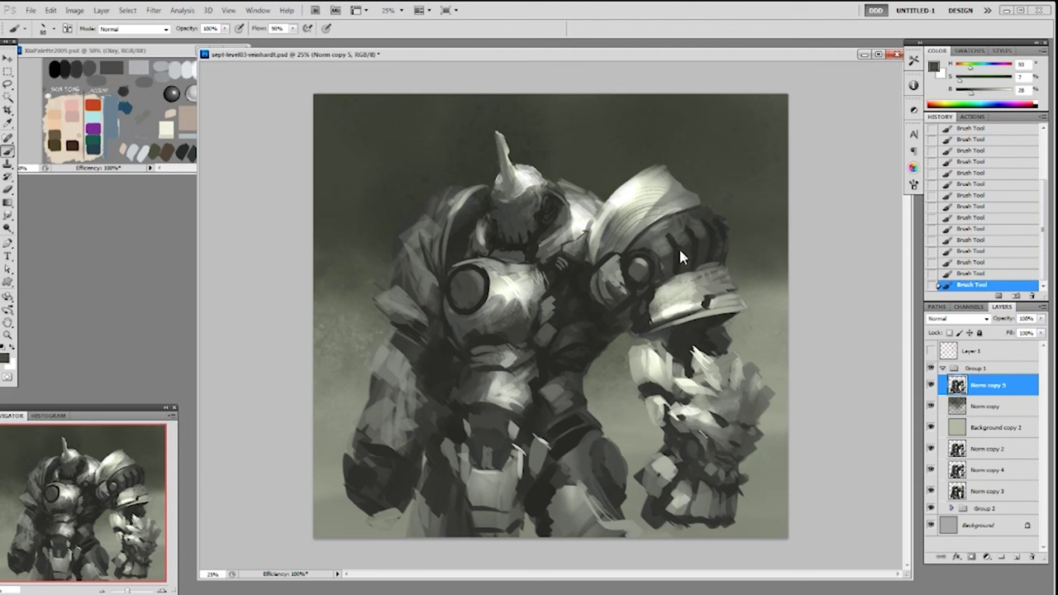
drag(694, 350, 709, 380)
Duplicate the Norm copy 5 layer, move the original below Background copy 2, and make the duplicate active.
drag(999, 391, 1017, 557)
drag(993, 409, 995, 458)
click(999, 389)
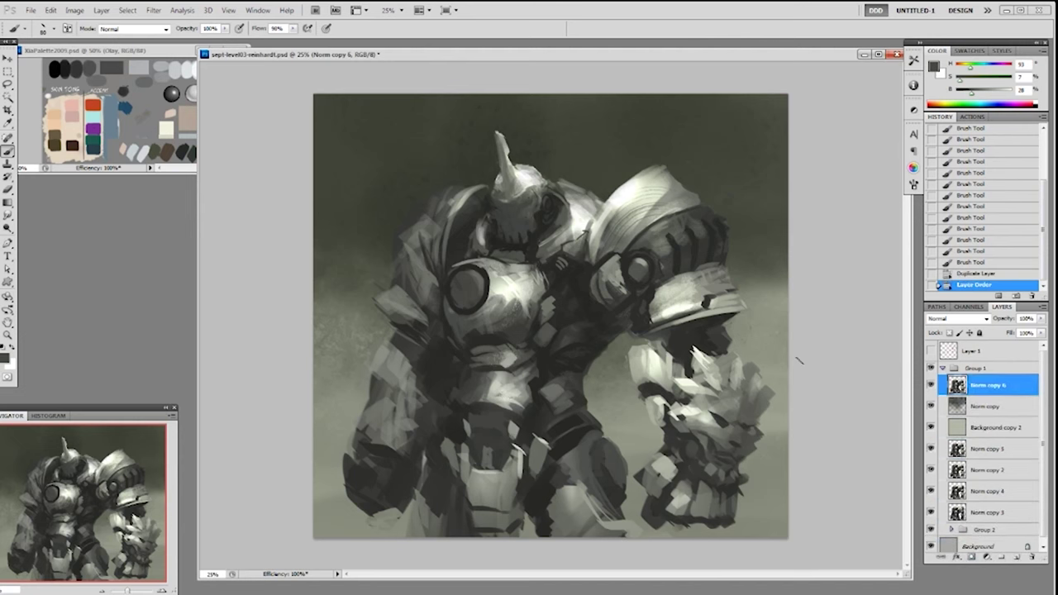
Try reshaping the helmet's faceplate with a round brush preset and sampled dark tones.
right_click(542, 266)
click(558, 336)
drag(544, 217, 539, 223)
alt+click(540, 222)
key(bracketright)
key(bracketright)
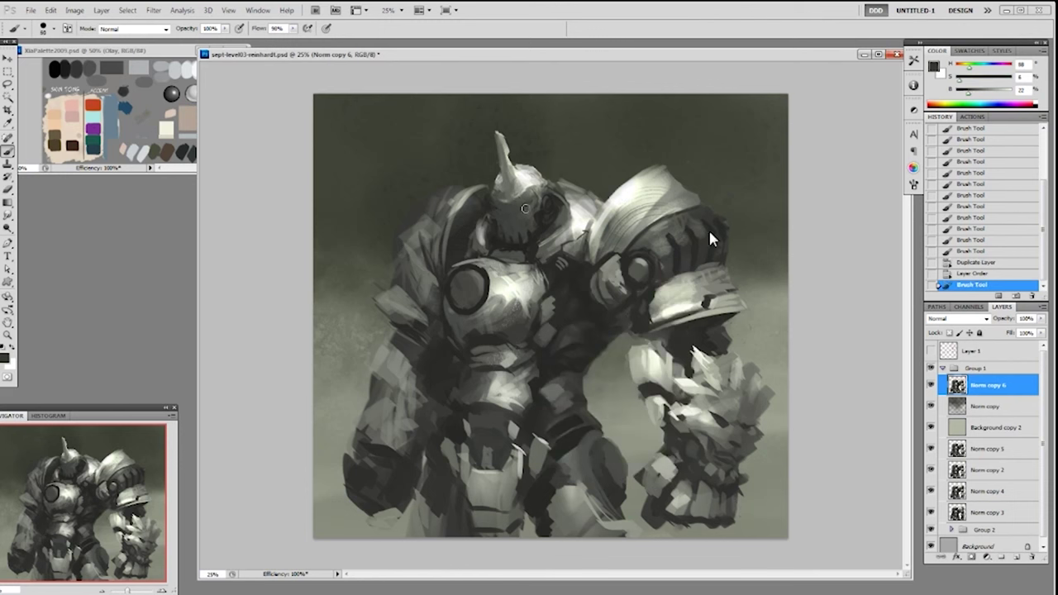
drag(525, 208, 530, 203)
key(bracketleft)
alt+click(533, 197)
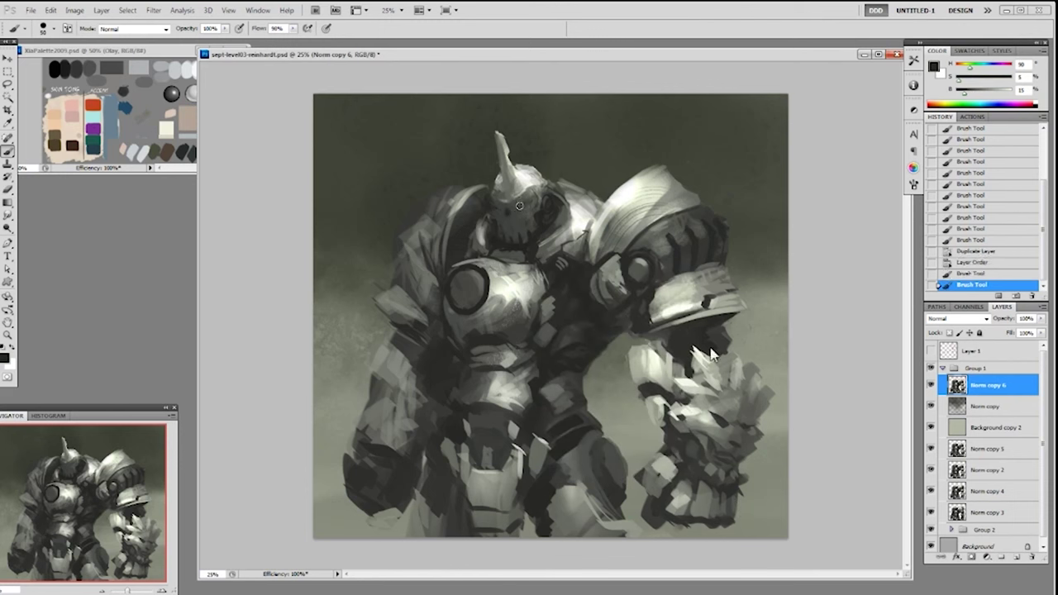
Try a perforated faceplate by dotting dark holes across the visor and refining it with sampled greys.
click(520, 205)
click(531, 201)
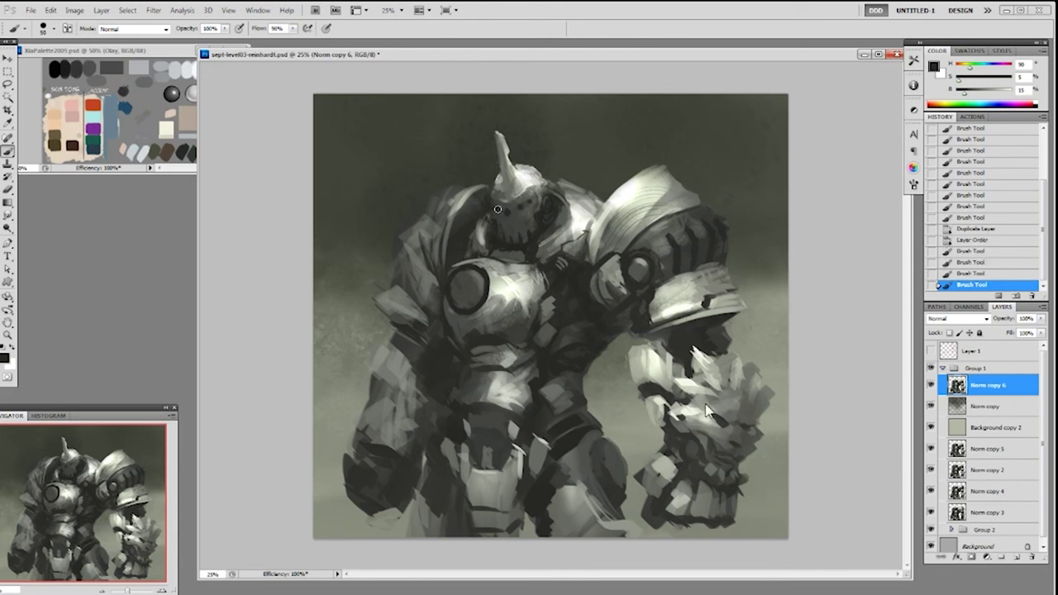
click(498, 209)
click(521, 208)
click(530, 201)
click(507, 212)
click(495, 203)
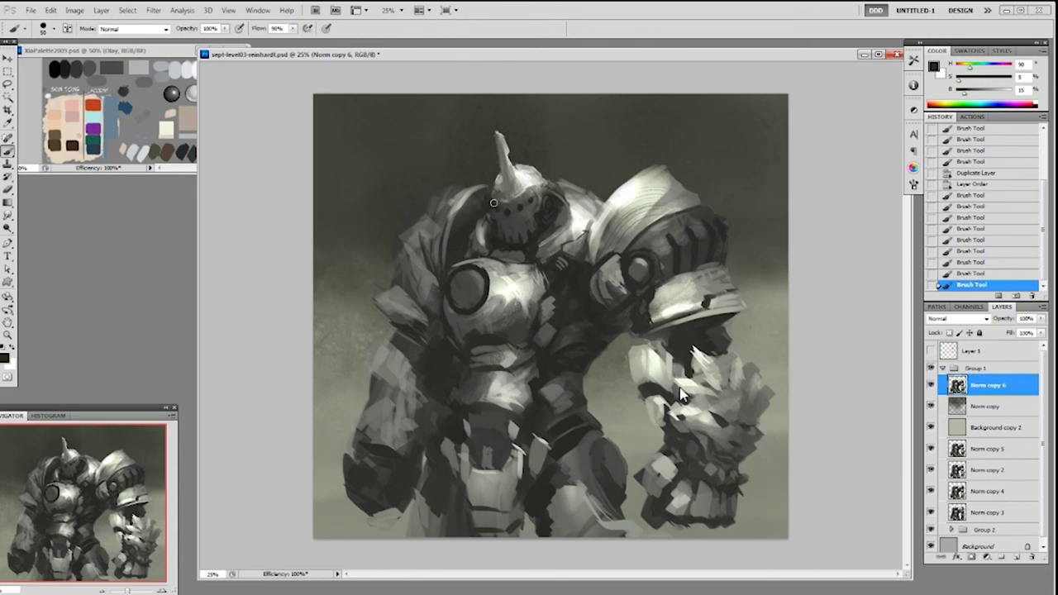
click(521, 203)
click(513, 221)
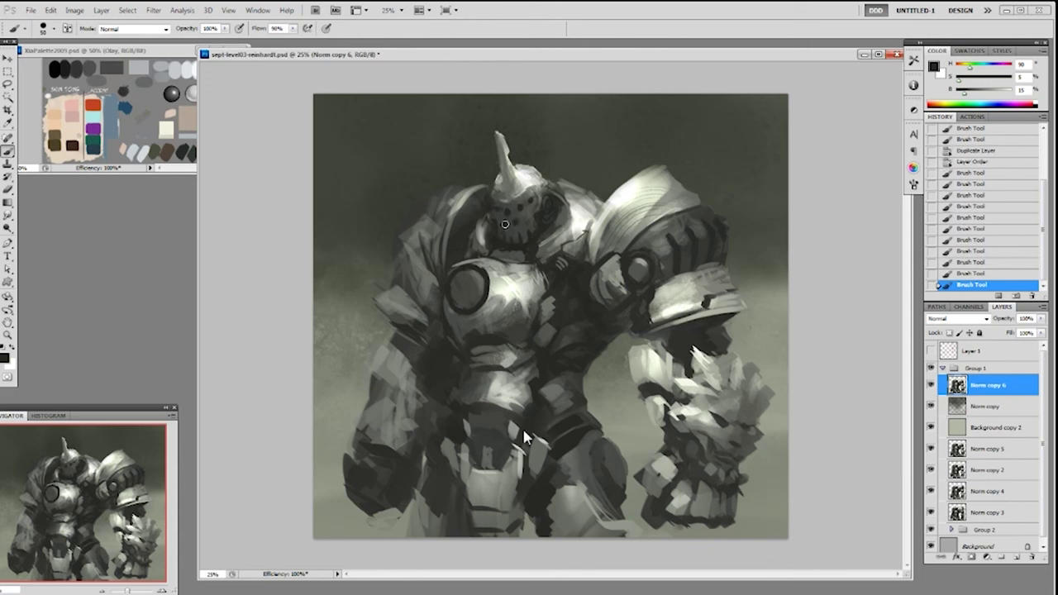
click(504, 223)
click(528, 220)
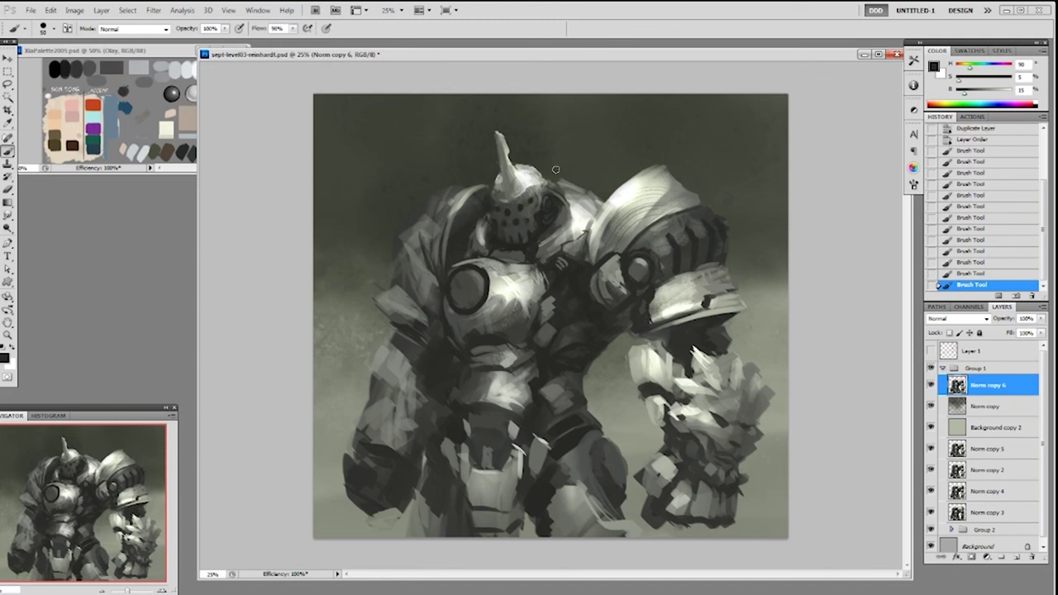
click(530, 213)
click(527, 218)
click(509, 210)
alt+click(517, 217)
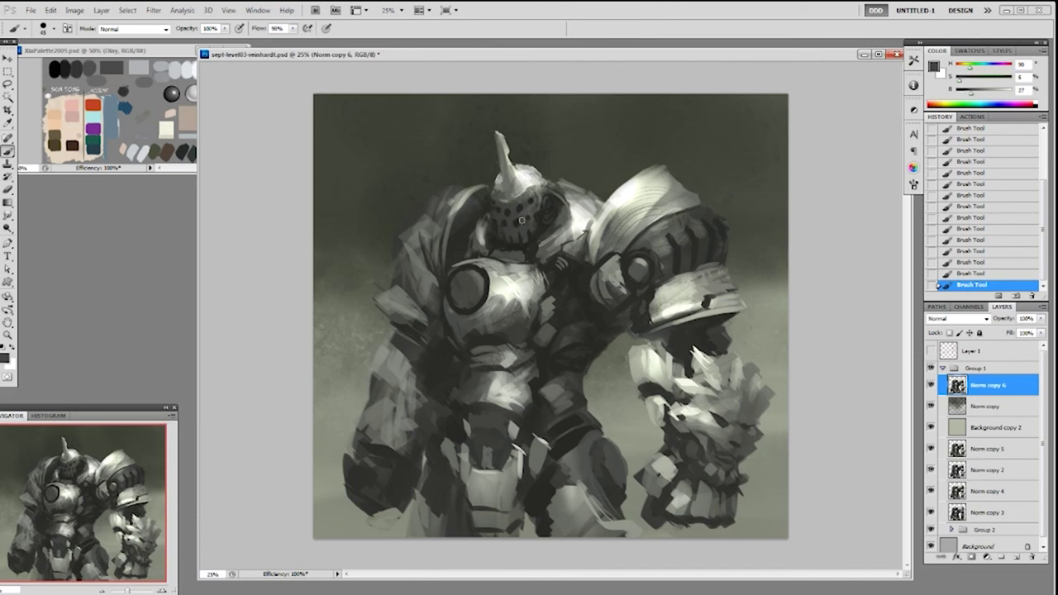
alt+click(527, 196)
Step back through the history to an early state of the faceplate painting.
click(982, 184)
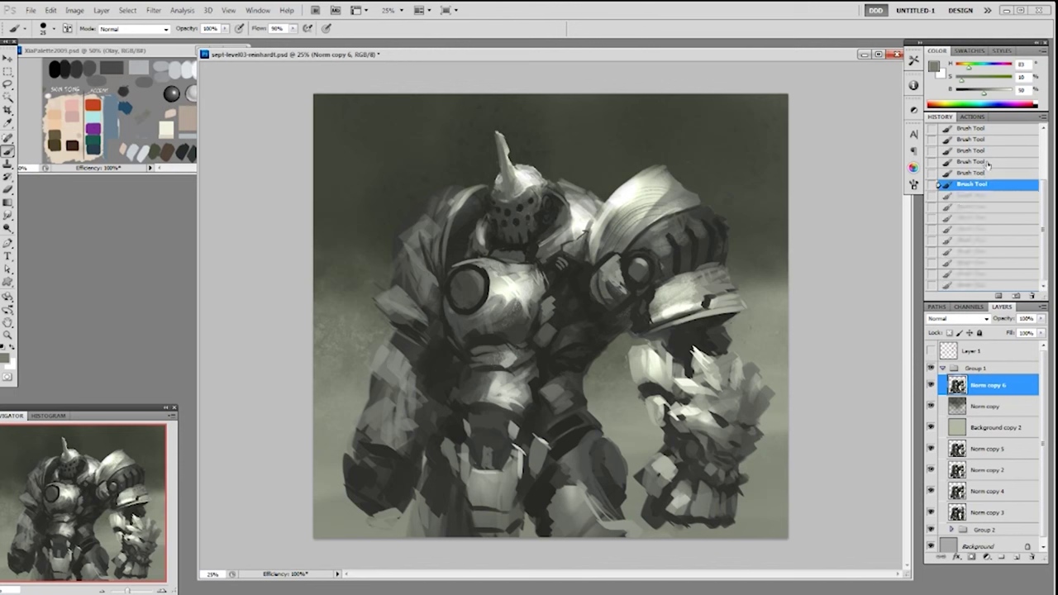
click(999, 152)
drag(1043, 224, 1048, 161)
click(990, 162)
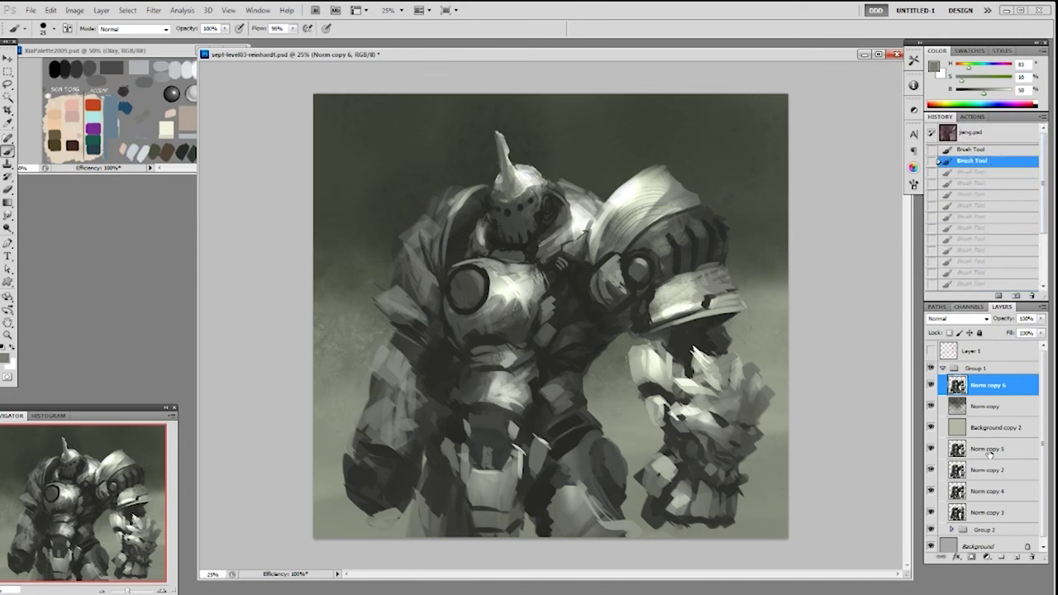
Restore the plain faceplate from a duplicate of Norm copy 5, keeping only a lassoed face area and merging it down.
drag(990, 449, 972, 370)
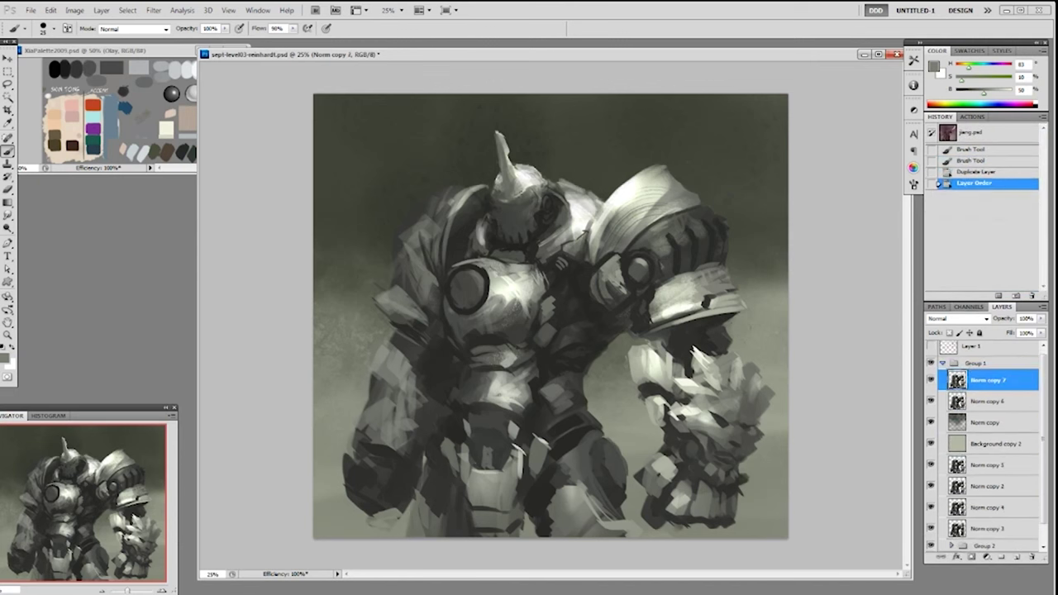
key(l)
drag(539, 205, 533, 208)
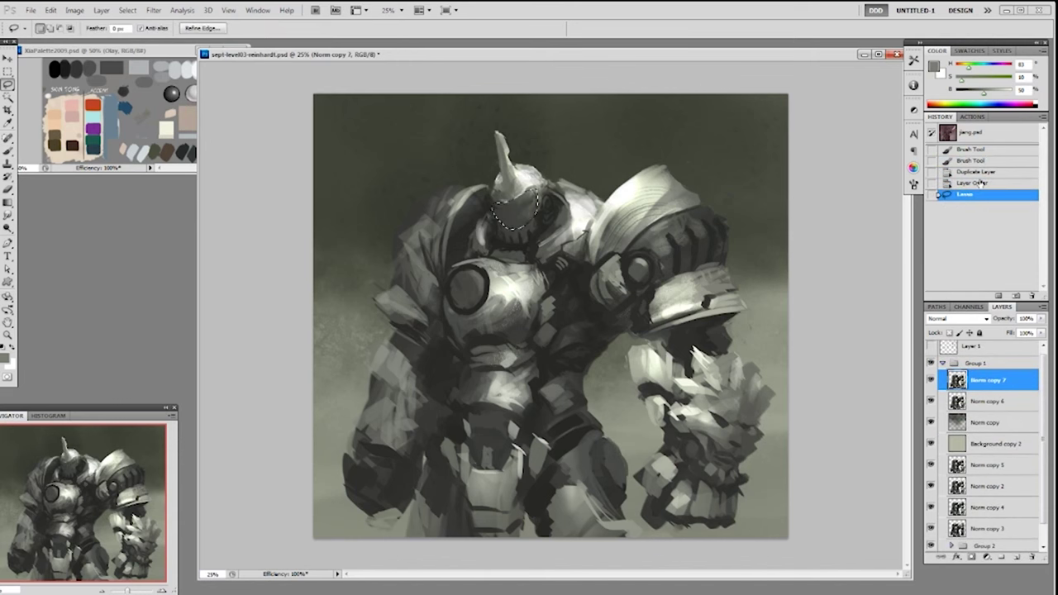
key(ctrl+shift+i)
key(Delete)
key(ctrl+d)
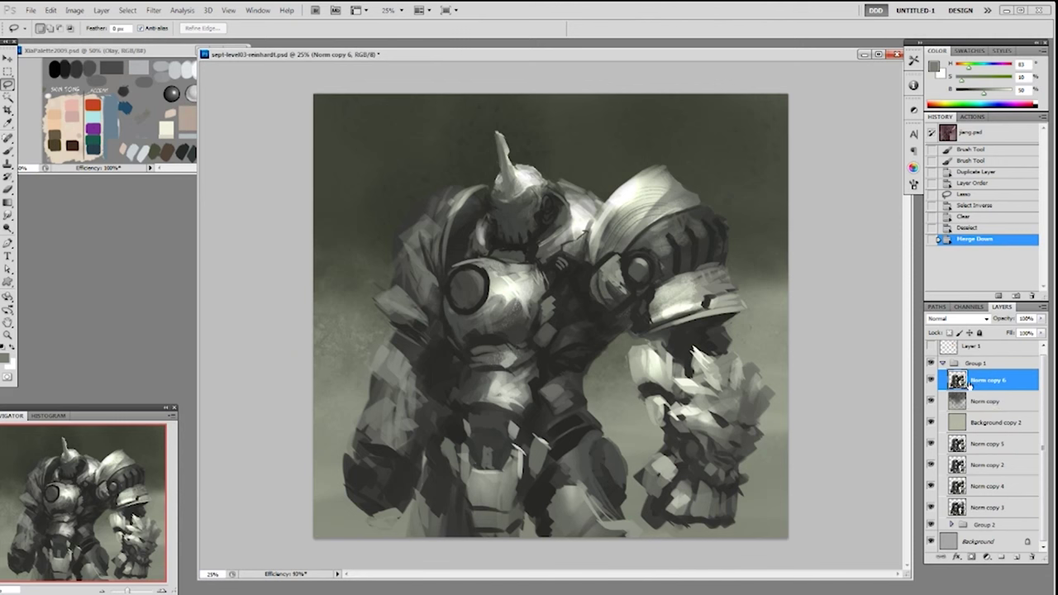
Add a new layer named Norm and paint dark horizontal slits across the visor with a sampled dark tone.
key(ctrl+shift+alt+n)
key(b)
alt+click(543, 229)
mouse_move(498, 208)
mouse_down()
mouse_move(528, 218)
mouse_move(501, 209)
mouse_move(533, 199)
mouse_move(497, 211)
mouse_move(534, 198)
mouse_move(516, 223)
mouse_move(497, 215)
mouse_move(532, 209)
mouse_move(501, 226)
mouse_move(567, 207)
mouse_up()
key(ctrl+z)
key(ctrl+z)
key(ctrl+z)
key(ctrl+z)
key(ctrl+z)
key(ctrl+z)
drag(552, 191, 566, 206)
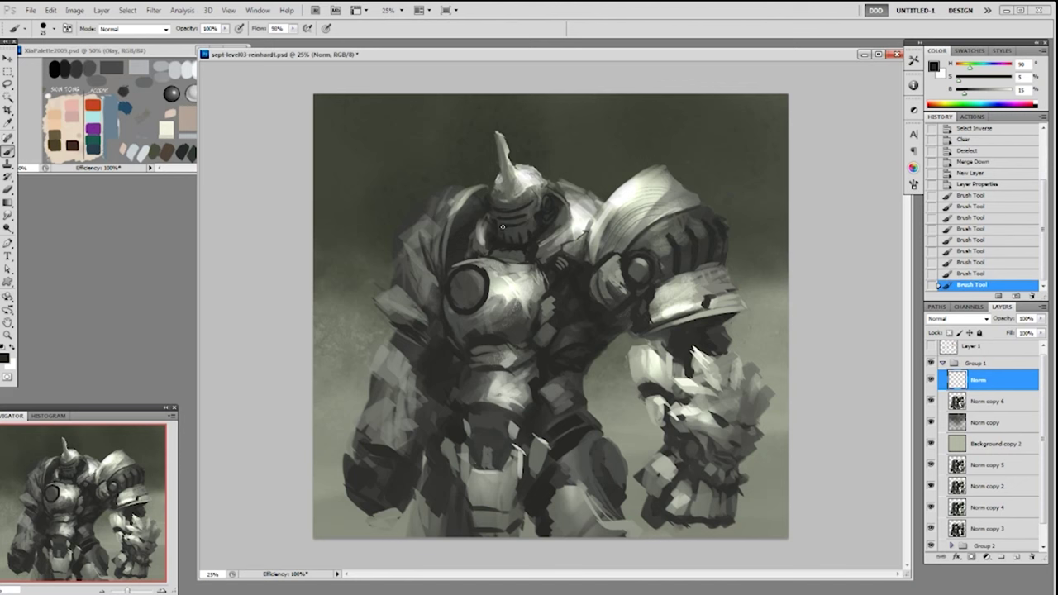
mouse_move(503, 225)
mouse_down()
mouse_move(525, 225)
mouse_move(498, 216)
mouse_move(515, 220)
mouse_up()
mouse_move(523, 213)
mouse_down()
mouse_move(509, 208)
mouse_move(527, 202)
mouse_up()
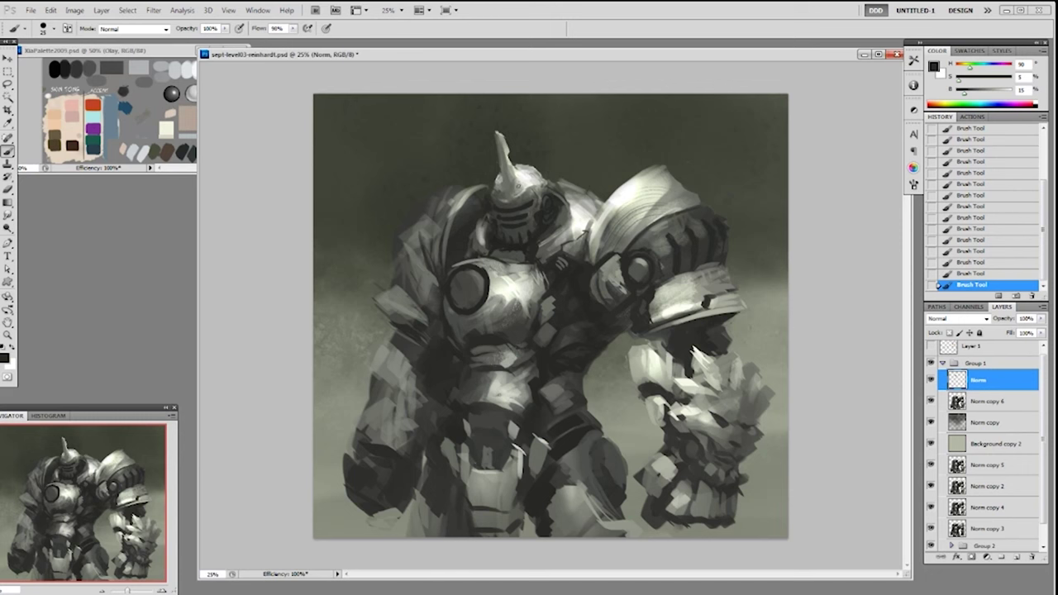
Detail the helmet brow and neighbouring collar at reduced opacity with a different brush preset and sampled tones.
key(1)
alt+click(526, 204)
right_click(586, 162)
double_click(663, 228)
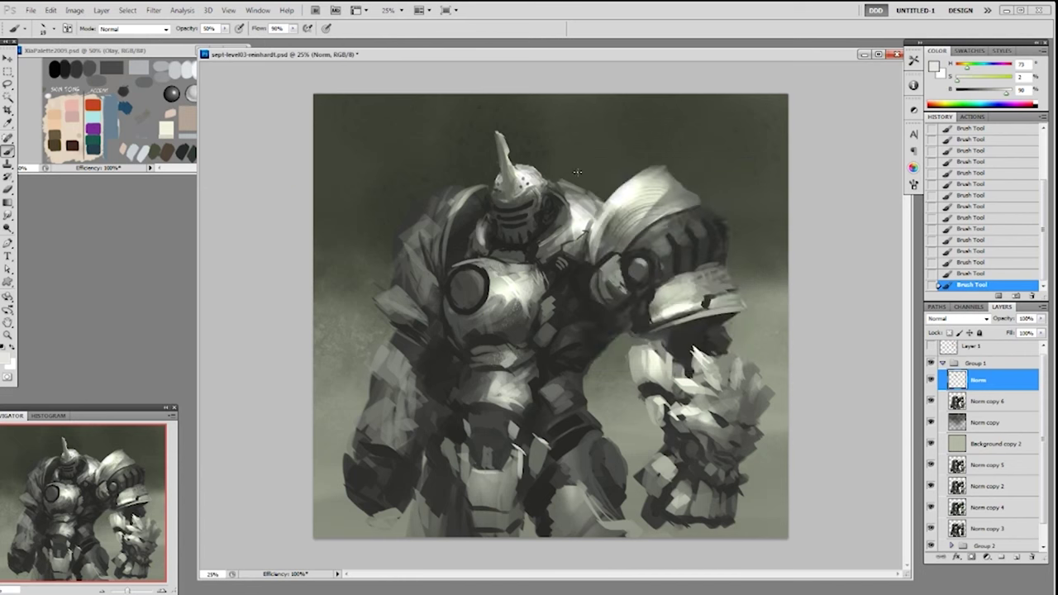
alt+click(538, 170)
alt+click(585, 207)
alt+click(584, 217)
Erase the side and lower parts of the visor detail to soften the strokes toward the chin.
key(e)
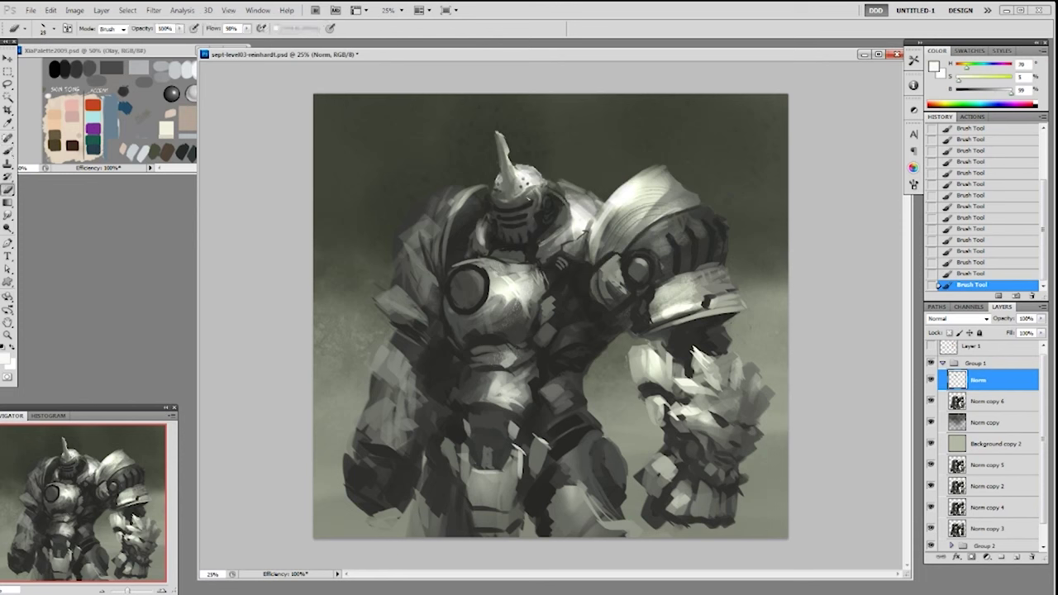
mouse_move(522, 205)
mouse_down()
mouse_move(517, 234)
mouse_move(526, 206)
mouse_move(530, 217)
mouse_up()
key(ctrl+z)
drag(530, 220, 529, 230)
drag(529, 235, 532, 244)
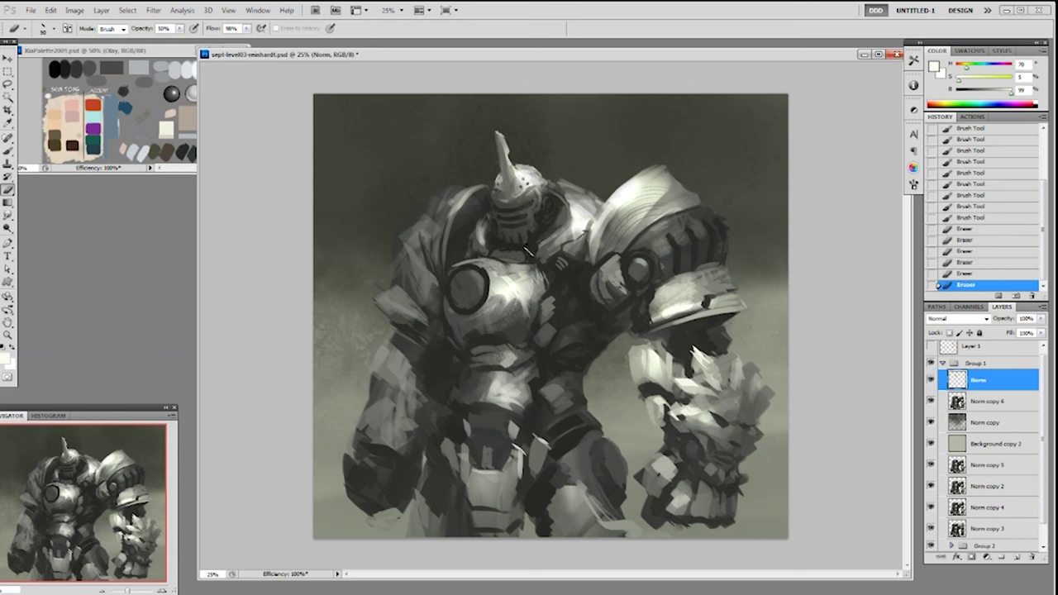
Darken the recess between the helmet and collar using another brush preset at 100% opacity with sampled dark tones.
key(b)
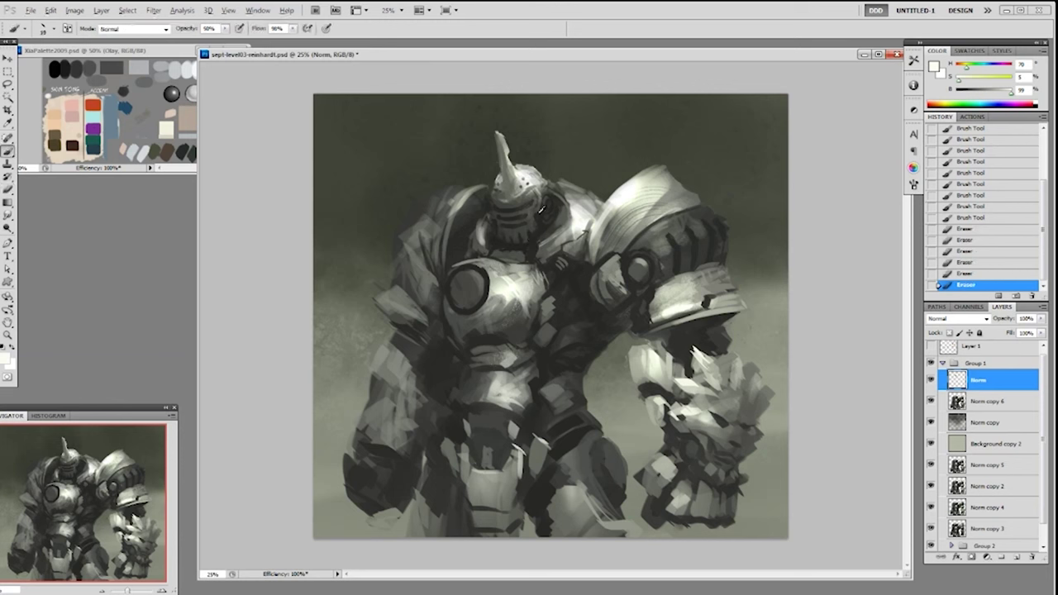
alt+click(550, 210)
key(0)
right_click(547, 225)
double_click(639, 354)
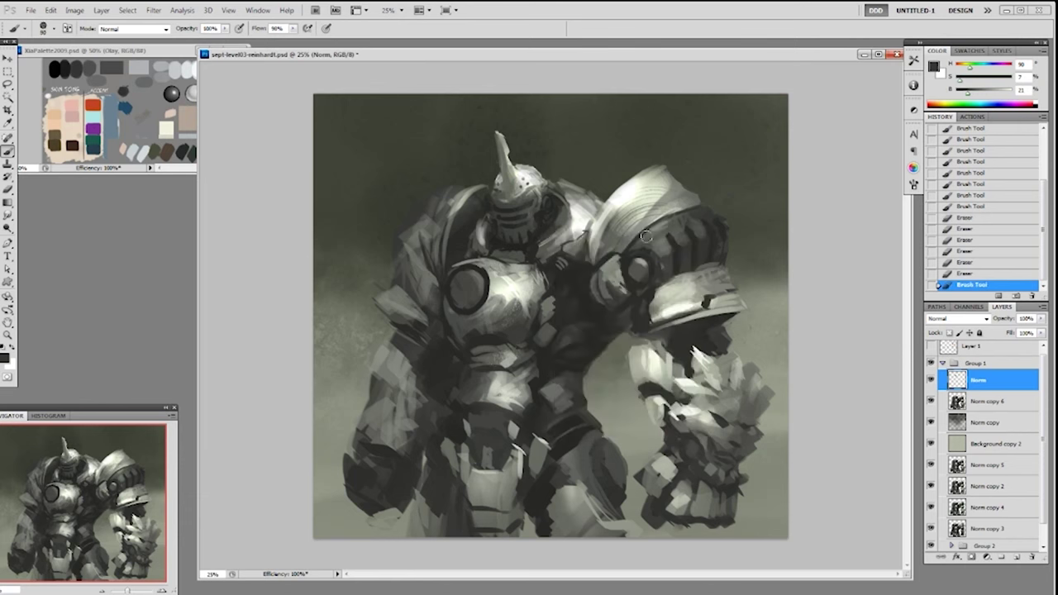
drag(541, 223, 551, 234)
alt+click(541, 216)
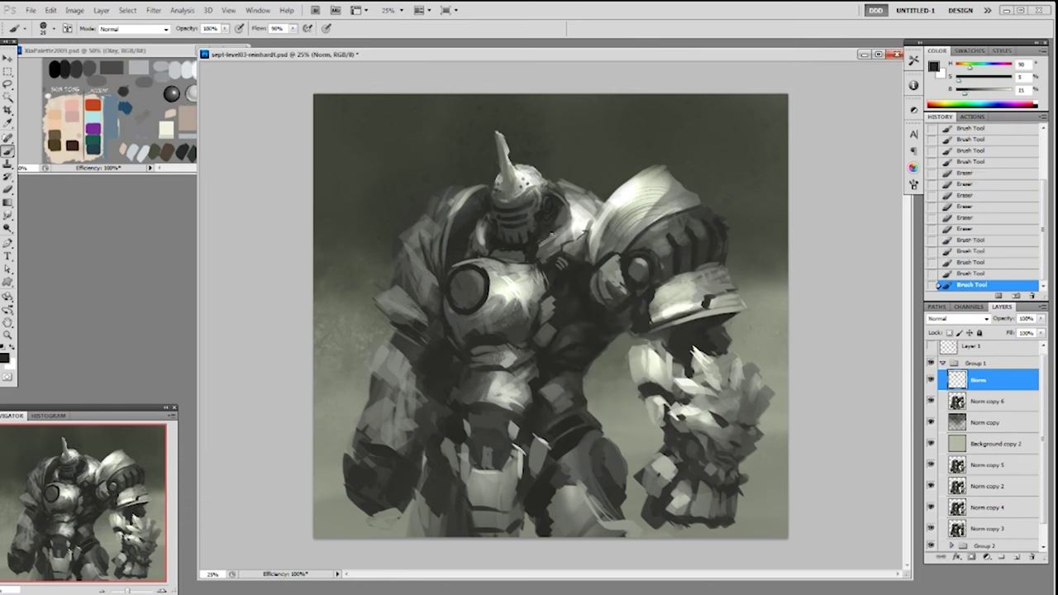
alt+click(549, 221)
mouse_move(543, 234)
mouse_down()
mouse_move(568, 215)
mouse_move(558, 198)
mouse_move(564, 210)
mouse_up()
Refine the collar's inner rim beside the helmet with sampled tones, blending at reduced opacity.
alt+click(549, 223)
key(ctrl+z)
alt+click(566, 207)
alt+click(557, 202)
alt+click(566, 216)
key(1)
alt+click(557, 197)
alt+click(550, 213)
alt+click(577, 300)
key(ctrl+z)
alt+click(568, 274)
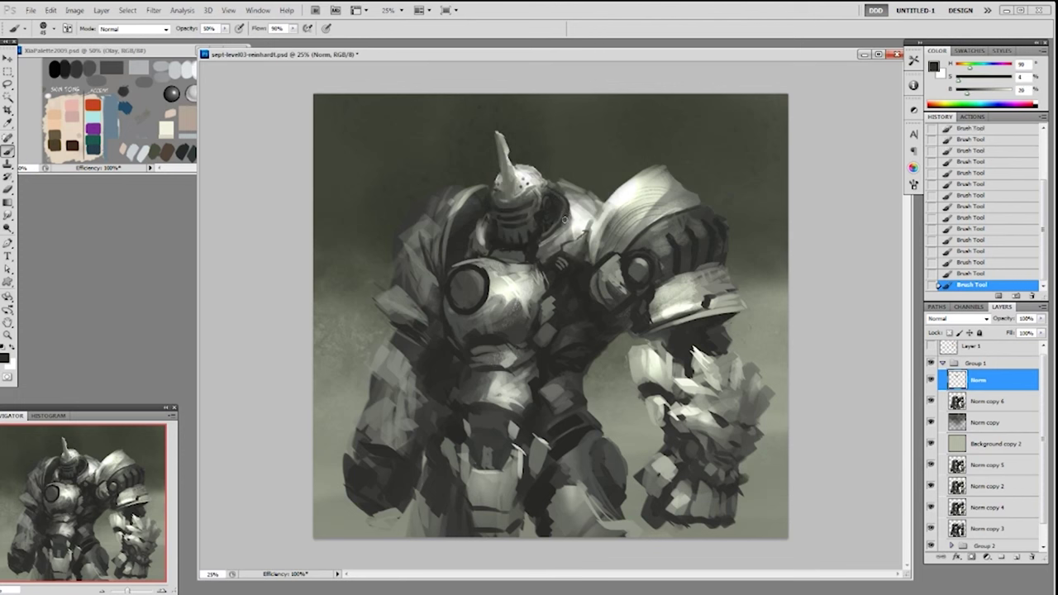
Switch to another brush preset and paint the collar edge behind the helmet at 100% opacity with a sampled tone.
right_click(576, 199)
double_click(649, 267)
key(0)
alt+click(549, 197)
drag(548, 198, 547, 205)
Model the neck and upper chest rim below the helmet at reduced opacity with sampled light and dark greys.
key(1)
alt+click(522, 255)
drag(533, 253, 526, 253)
alt+click(525, 263)
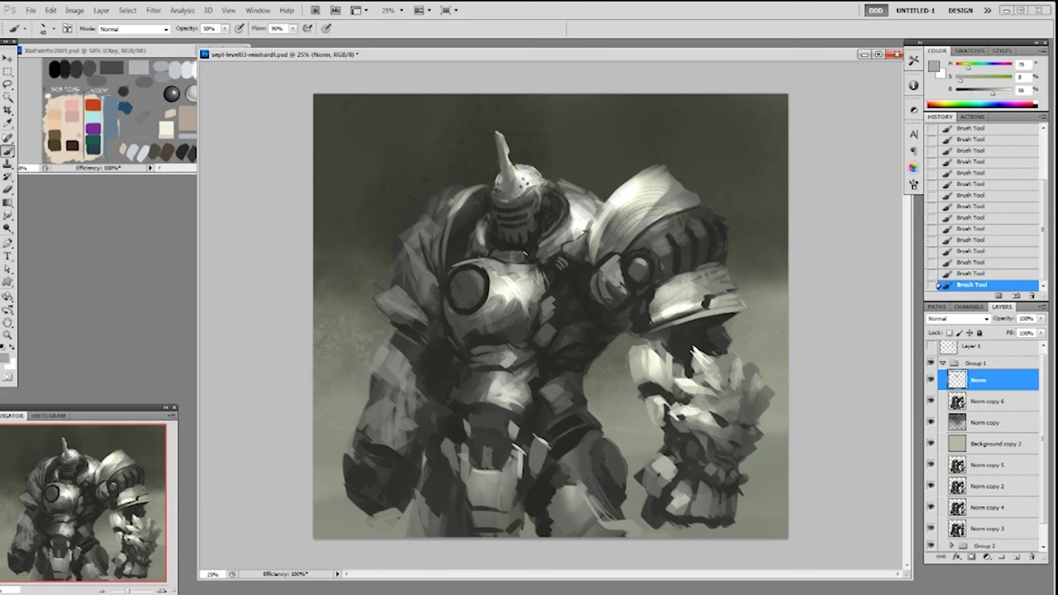
alt+click(524, 253)
alt+click(510, 247)
alt+click(506, 251)
alt+click(558, 291)
Paint a dark panel line across the breastplate at 100% opacity and define the plate's lower edge.
key(0)
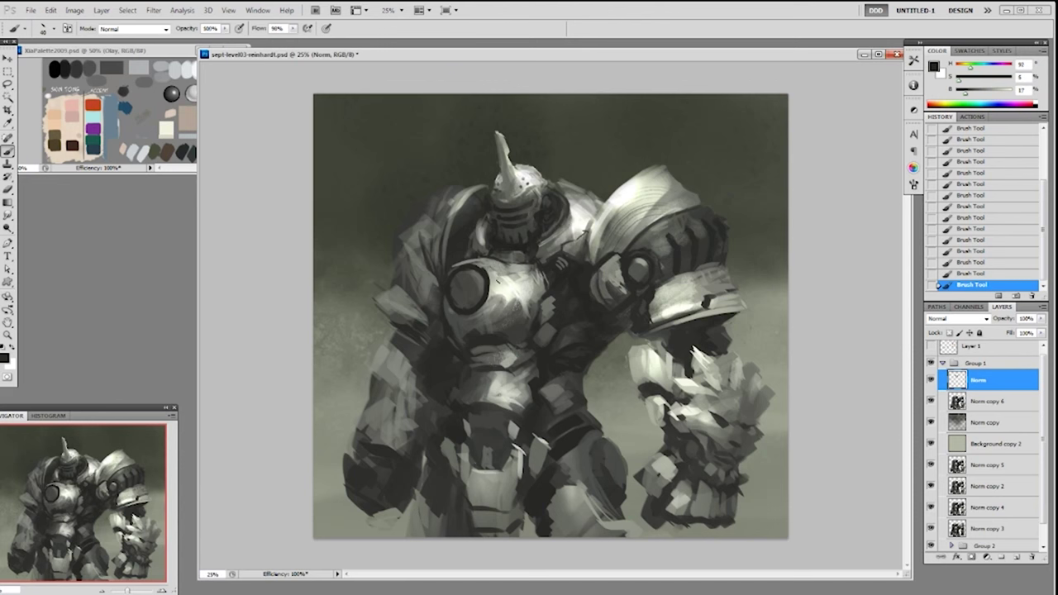
mouse_move(491, 287)
mouse_down()
mouse_move(529, 306)
mouse_move(541, 298)
mouse_up()
alt+click(484, 335)
drag(470, 331, 501, 334)
Shade the side of the torso between the breastplate and the raised arm with sampled dark greys.
alt+click(561, 319)
alt+click(583, 298)
alt+click(564, 303)
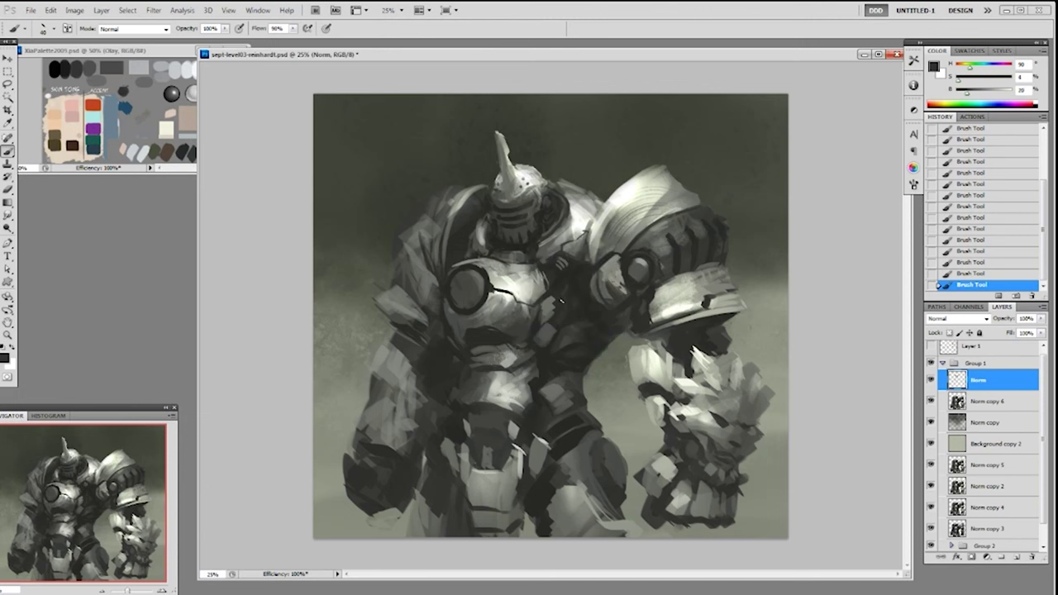
alt+click(570, 319)
alt+click(556, 306)
alt+click(547, 282)
alt+click(580, 317)
alt+click(578, 310)
Add dark vent slashes to the collar and small rivet holes to the shoulder and upper arm armour.
alt+click(514, 225)
drag(583, 222, 587, 230)
right_click(647, 212)
double_click(668, 280)
click(661, 296)
click(666, 301)
click(659, 306)
Switch brush preset and shade the elbow area below the upper arm plate with sampled dark greys.
right_click(669, 328)
double_click(688, 399)
alt+click(691, 343)
alt+click(575, 332)
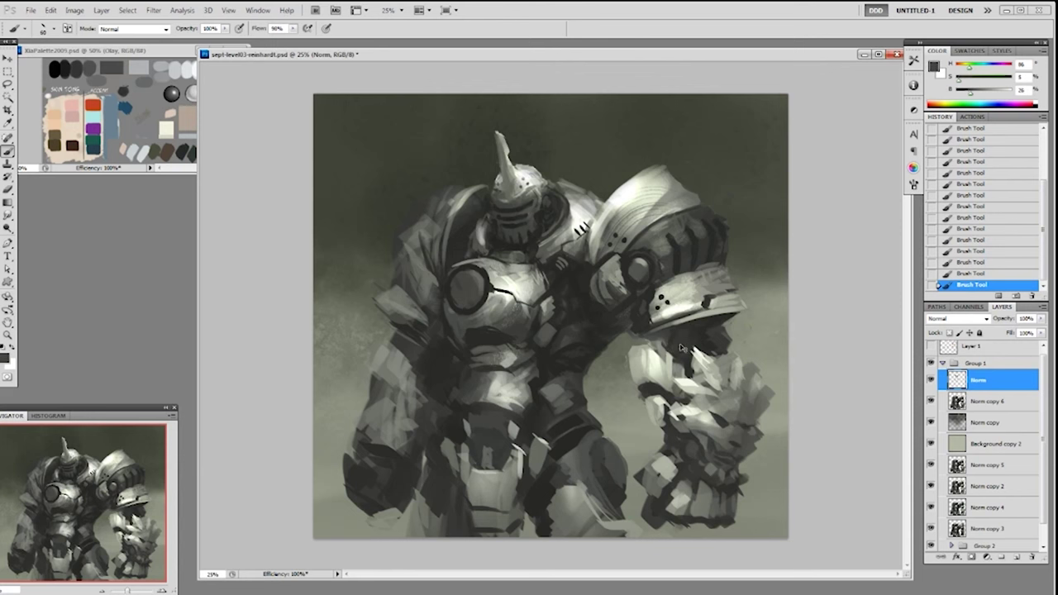
alt+click(700, 331)
alt+click(687, 323)
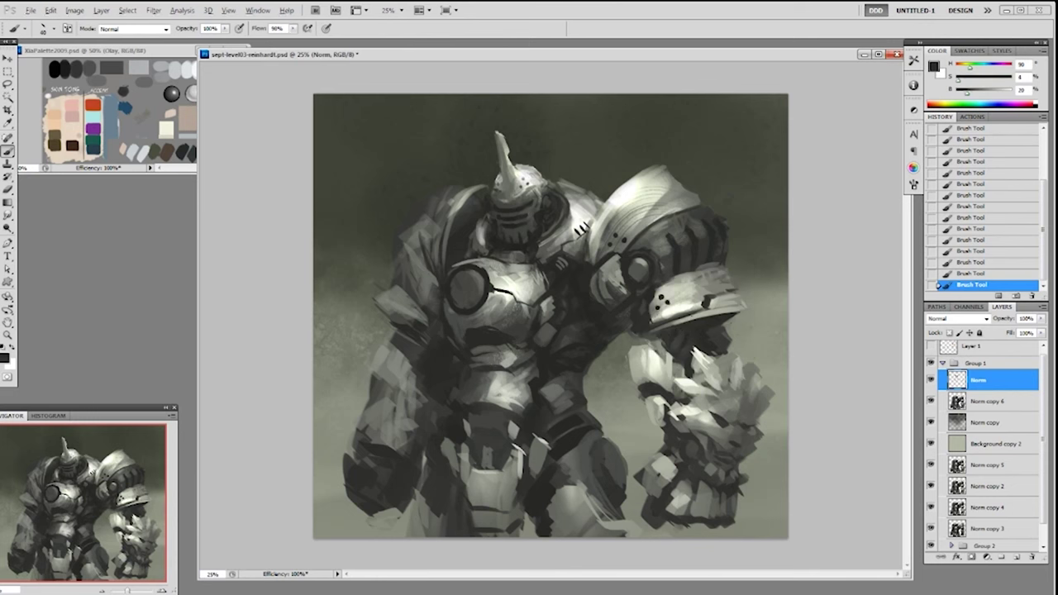
Soften the elbow joint with a larger round brush at 50% opacity, using a mid grey sampled from the forearm.
alt+click(721, 353)
alt+click(739, 412)
right_click(717, 349)
click(808, 489)
click(853, 263)
key(5)
key(])
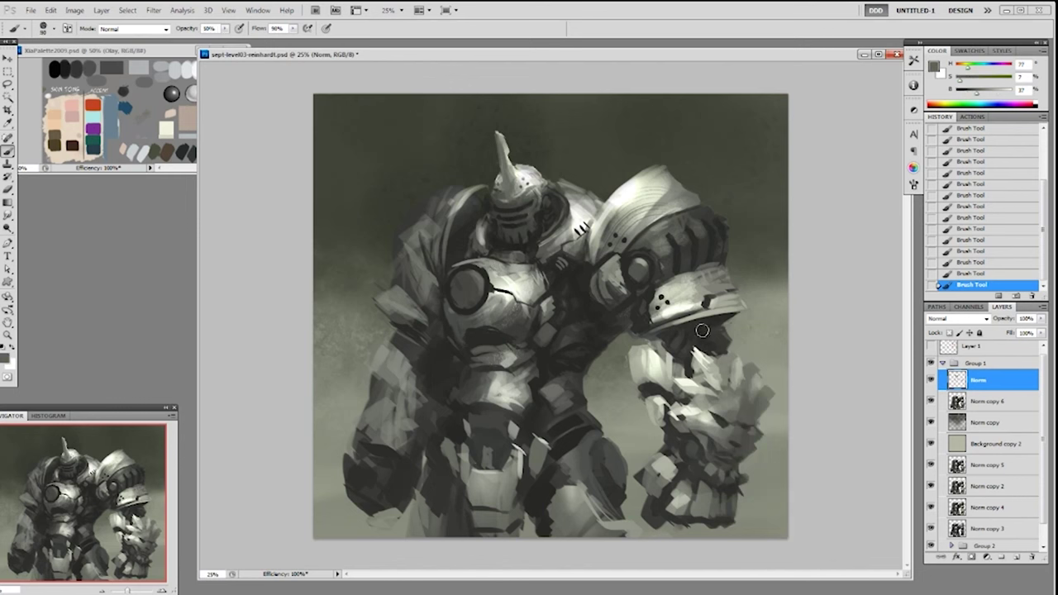
mouse_move(702, 331)
mouse_down()
mouse_move(705, 346)
mouse_move(715, 344)
mouse_up()
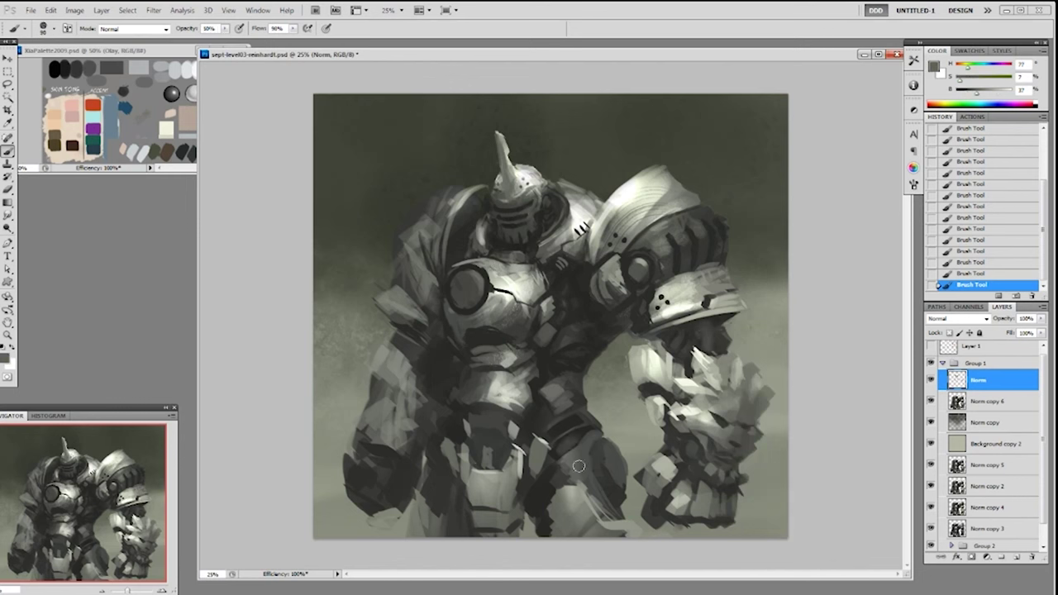
alt+click(477, 489)
mouse_move(414, 494)
mouse_down()
mouse_move(461, 527)
mouse_move(434, 525)
mouse_up()
key(ctrl+z)
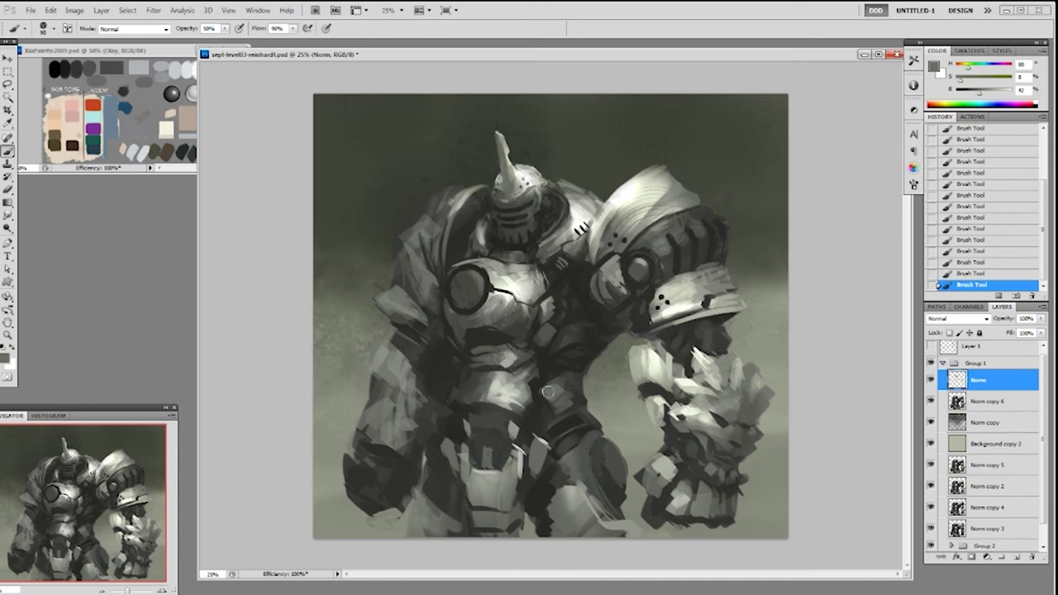
Switch to a small flat brush at 100% opacity and shade the area under the breastplate with sampled dark greys.
right_click(533, 327)
double_click(612, 399)
right_click(581, 347)
double_click(650, 421)
alt+click(565, 286)
alt+click(478, 356)
alt+click(499, 344)
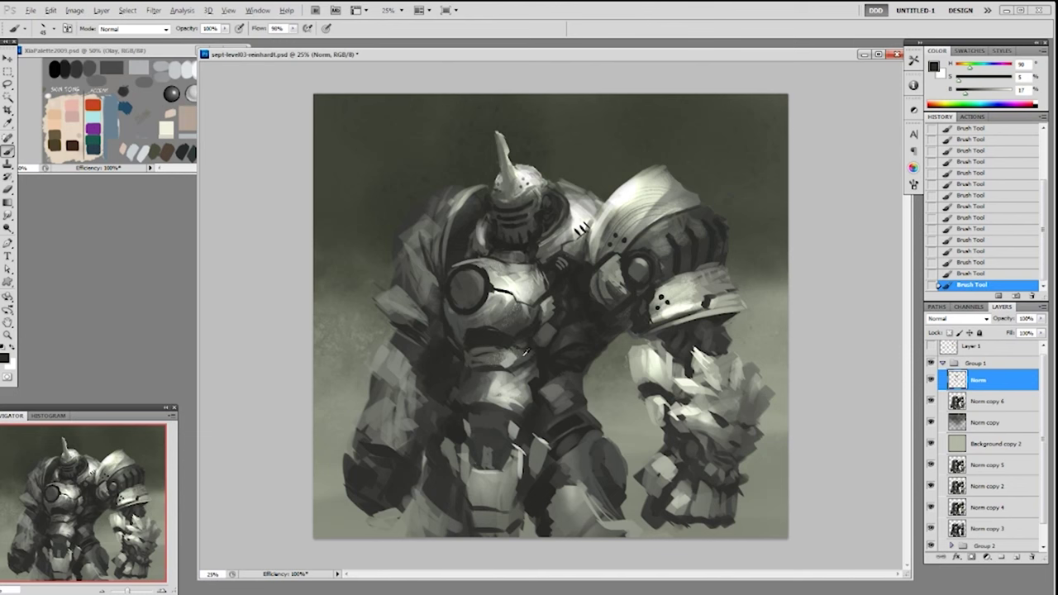
Define the side edges of the abdomen plates with sampled dark and mid greys.
alt+click(514, 342)
alt+click(543, 354)
alt+click(534, 370)
alt+click(460, 395)
drag(467, 375, 464, 401)
alt+click(501, 372)
drag(461, 354, 464, 371)
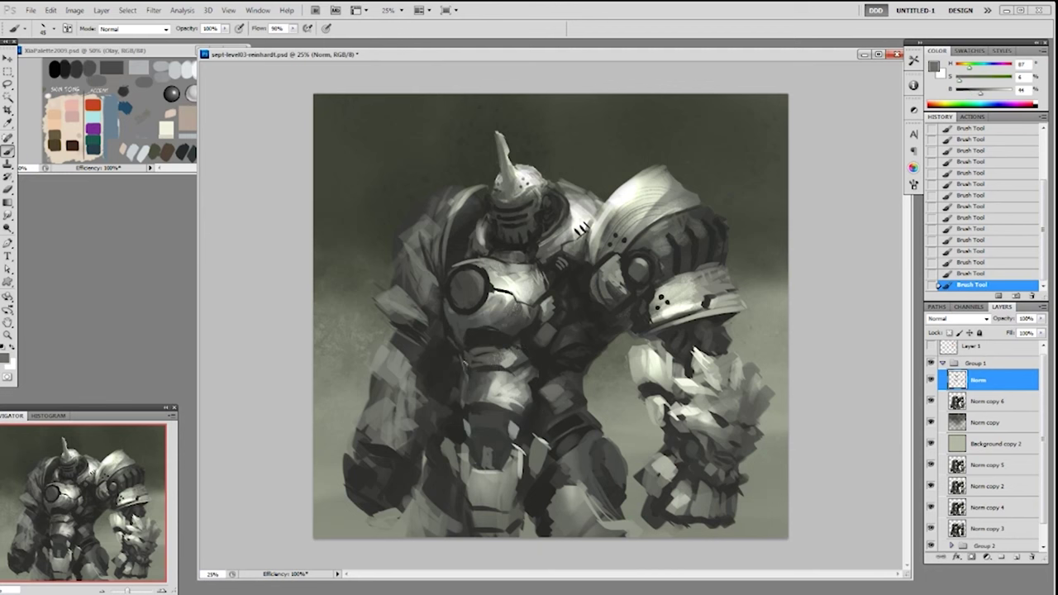
Refine the narrow upper abdomen band below the breastplate with sampled mid greys.
alt+click(514, 357)
alt+click(496, 366)
alt+click(521, 359)
drag(516, 362, 533, 361)
alt+click(533, 359)
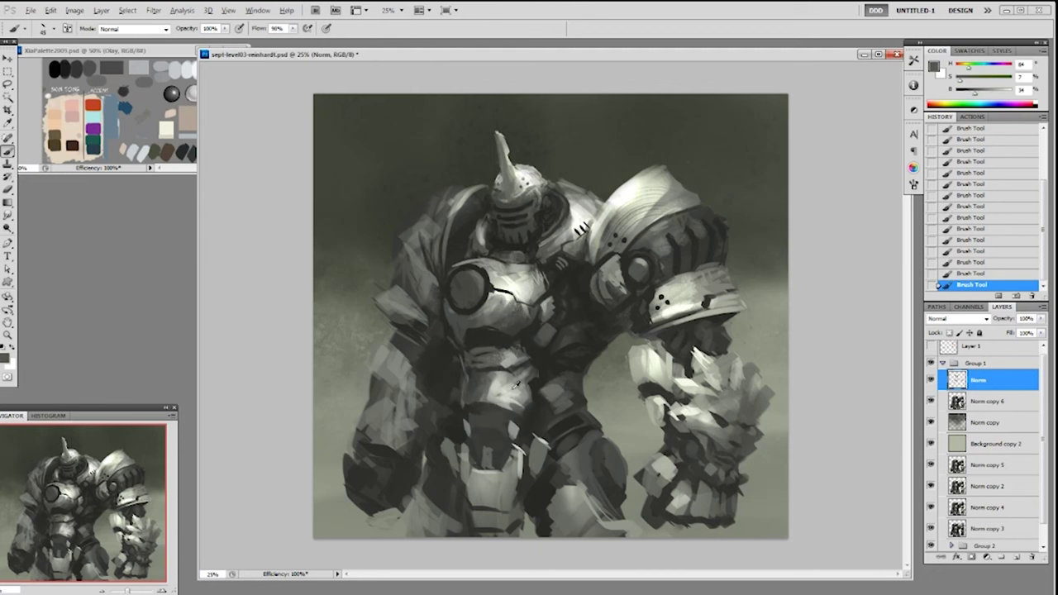
Blend the belly plate and the underside of the breastplate with sampled greys, lowering the brush to 30% opacity.
alt+click(512, 388)
alt+click(508, 387)
alt+click(484, 395)
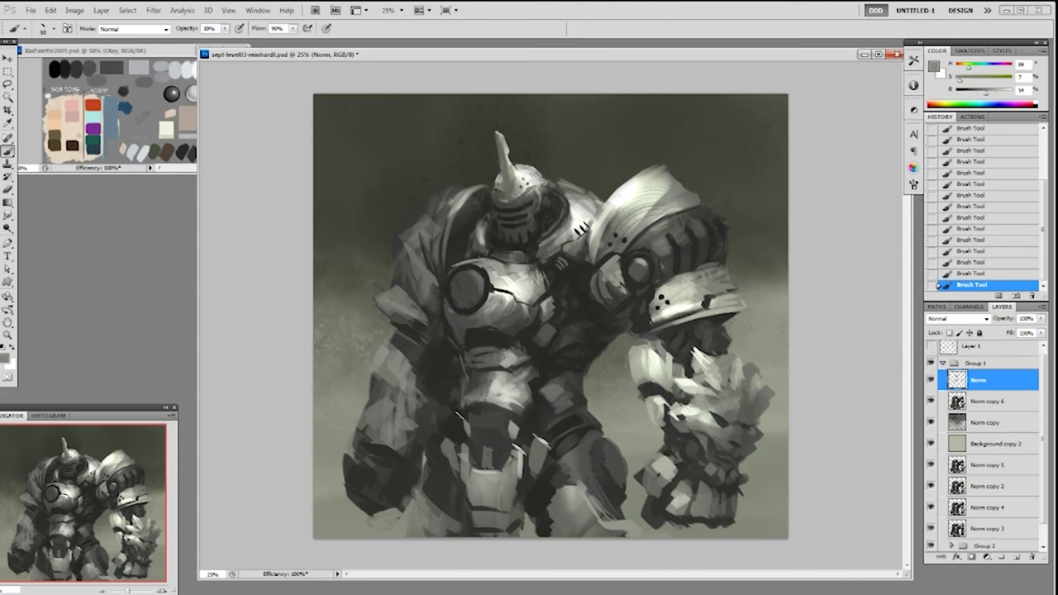
alt+click(489, 377)
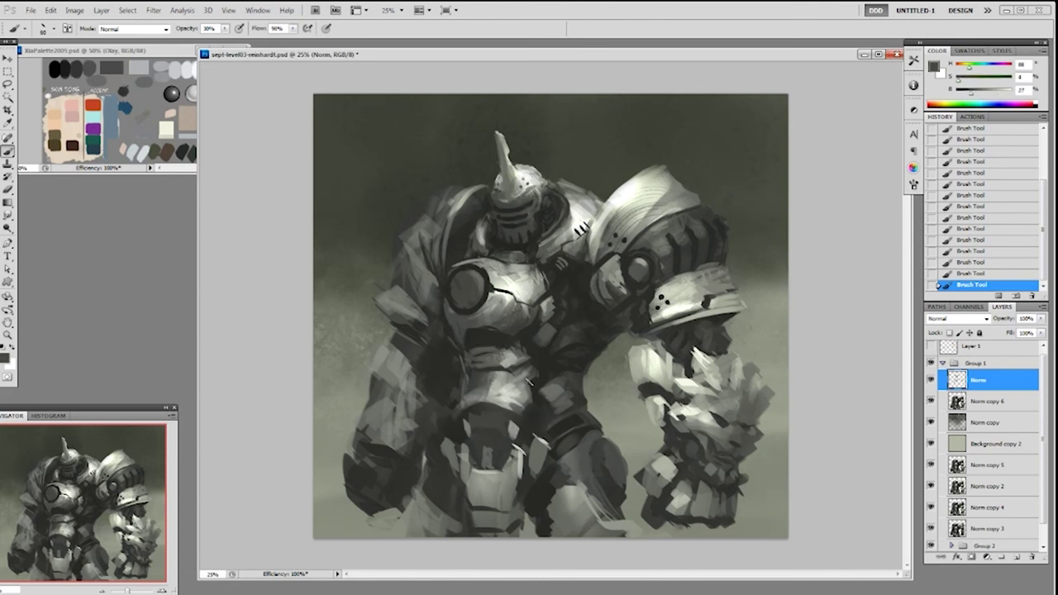
alt+click(529, 380)
alt+click(493, 378)
alt+click(470, 343)
alt+click(455, 331)
Shade the torso side beneath the raised arm with sampled dark greys, switching to a small flat brush at 100% opacity.
alt+click(546, 303)
key(7)
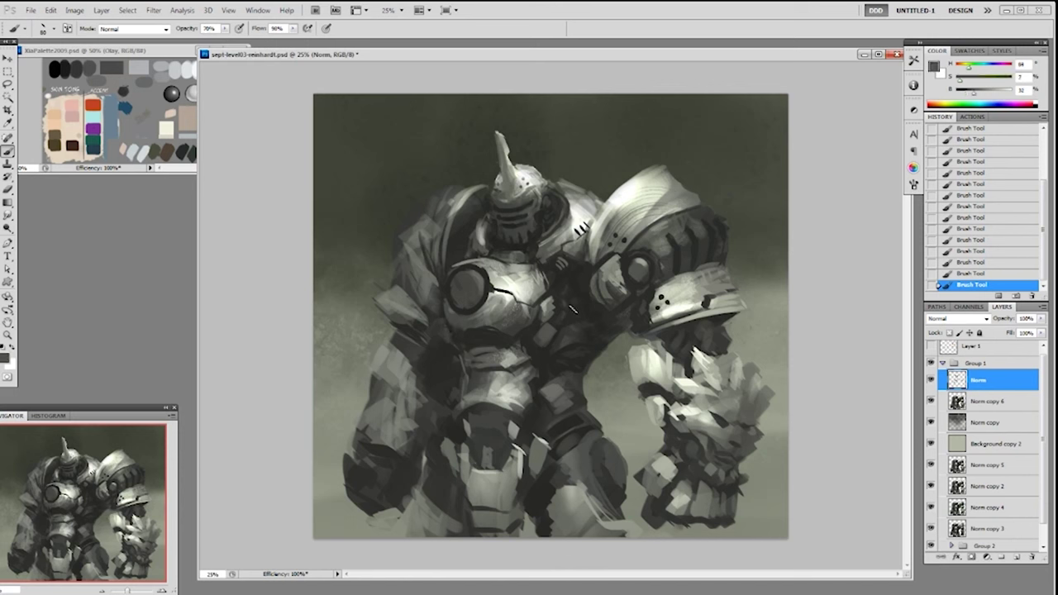
alt+click(583, 328)
right_click(579, 334)
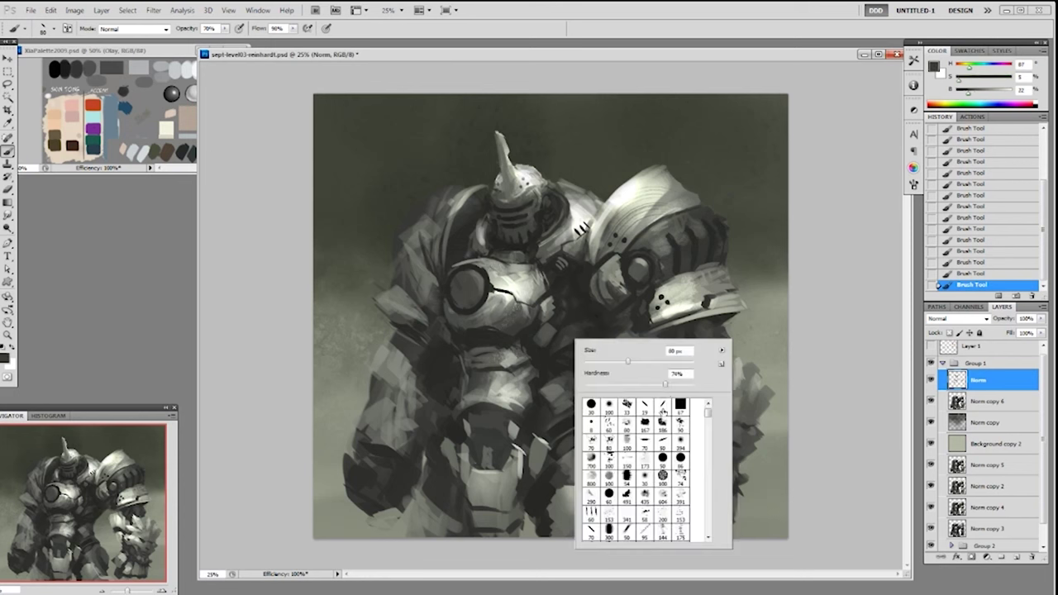
double_click(662, 405)
key(0)
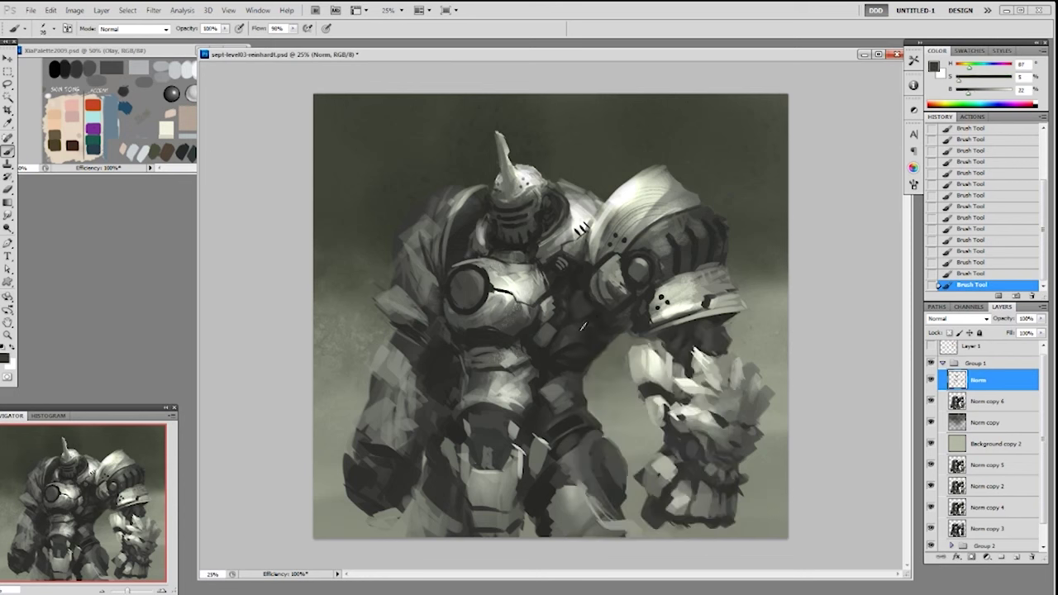
alt+click(574, 315)
alt+click(601, 300)
Soften the shadow under the raised arm with a round 90 px brush at 50% opacity.
right_click(621, 351)
double_click(732, 513)
key(5)
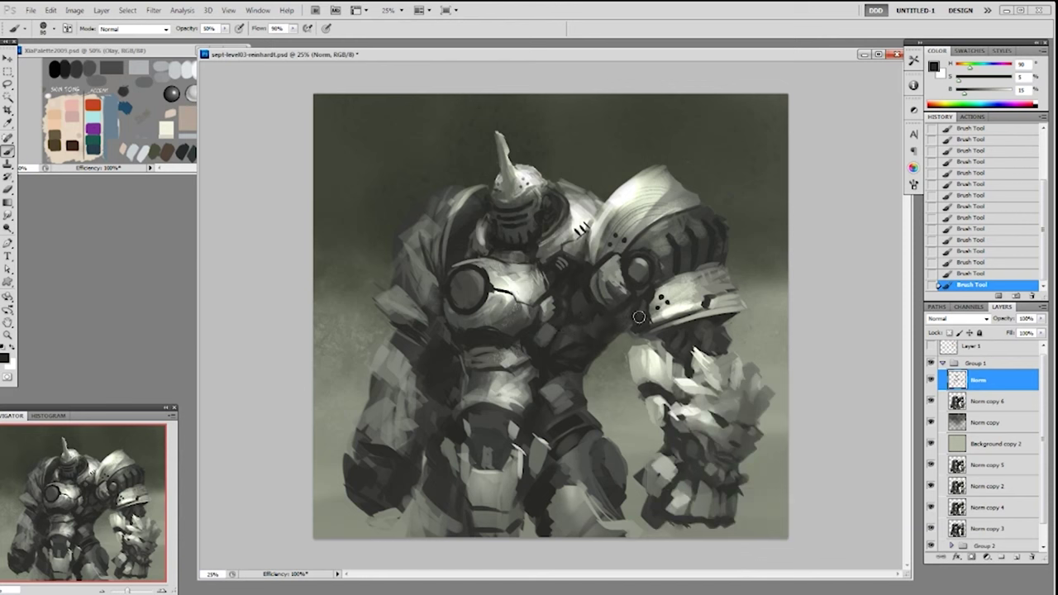
Paint segmented plates along the side of the waist with a smaller flat brush at 100% opacity and sampled greys.
right_click(576, 322)
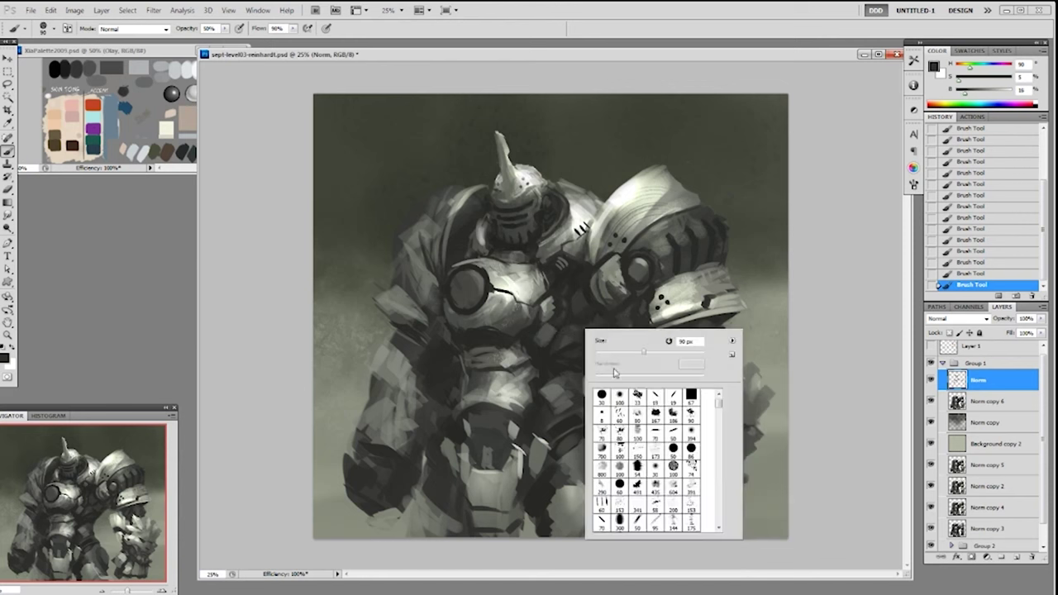
key(Return)
key(0)
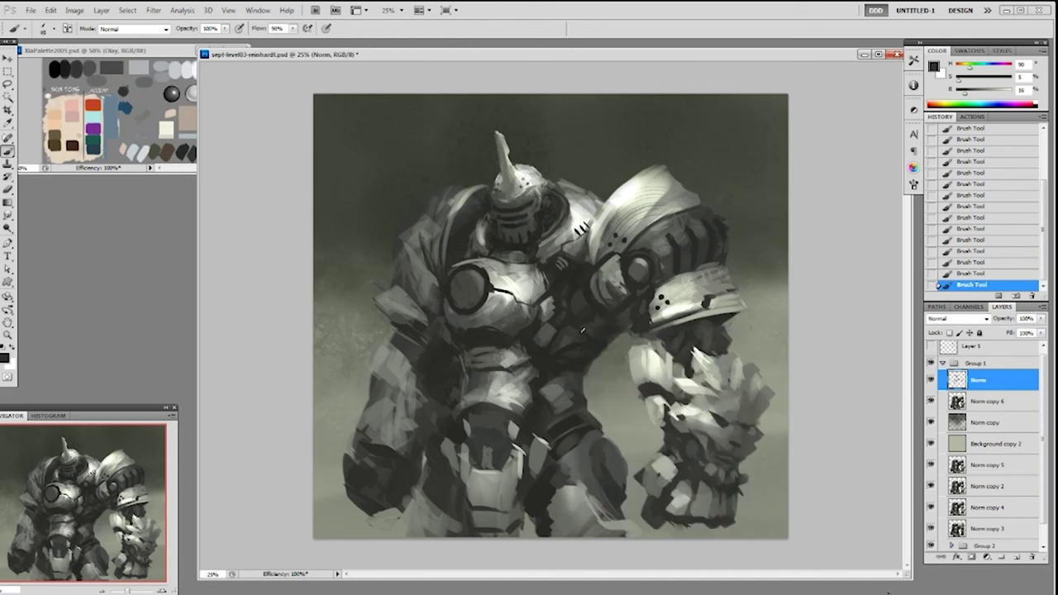
alt+click(591, 352)
alt+click(577, 357)
right_click(633, 329)
double_click(710, 401)
alt+click(569, 350)
alt+click(574, 347)
Sharpen the gaps and faces of the waist-side plates down to the hip with sampled dark greys.
alt+click(565, 357)
alt+click(578, 349)
alt+click(580, 361)
alt+click(584, 351)
alt+click(546, 353)
alt+click(540, 364)
alt+click(568, 379)
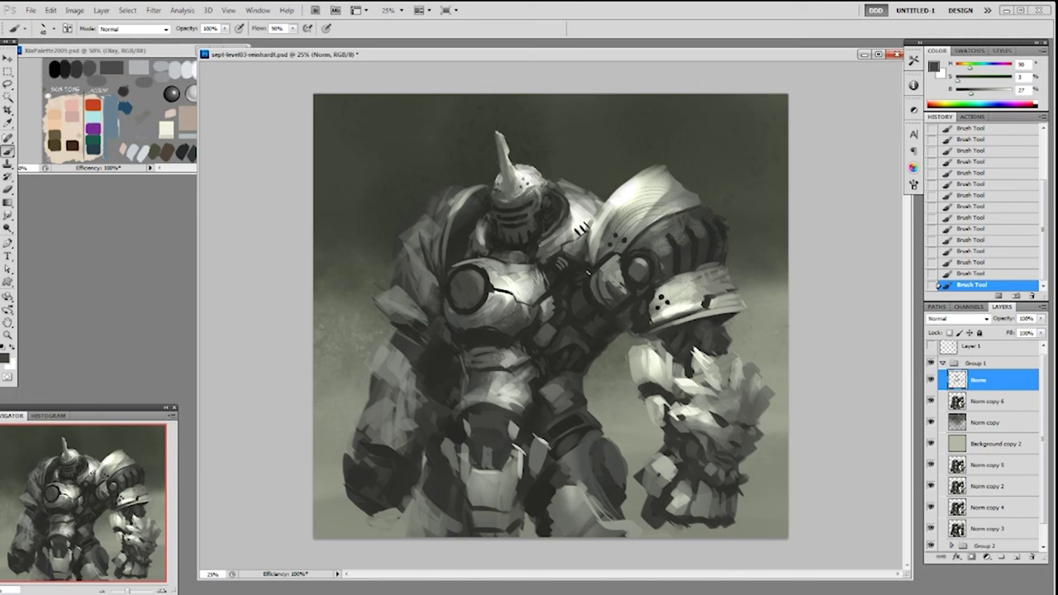
Detail the dark plates between the breastplate and the raised arm's round joint with sampled greys.
alt+click(590, 276)
alt+click(585, 289)
alt+click(610, 314)
alt+click(572, 319)
alt+click(638, 304)
alt+click(633, 307)
alt+click(650, 297)
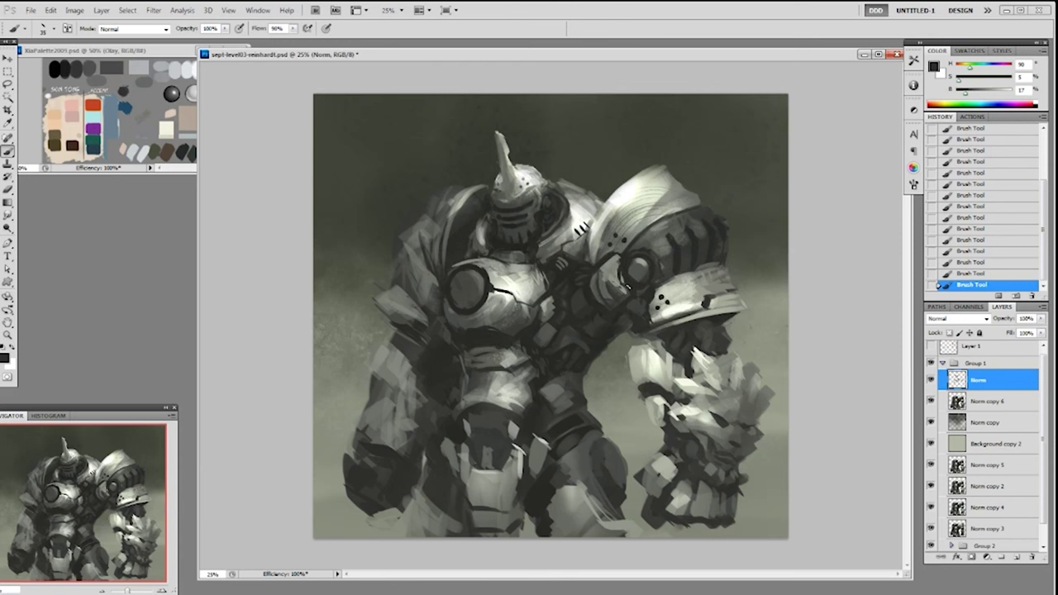
Darken the edge beside the raised arm's round joint and touch up the underarm with sampled tones.
alt+click(599, 269)
drag(600, 266, 589, 278)
alt+click(611, 310)
alt+click(611, 314)
alt+click(570, 422)
Erase parts of the Norm copy 6 layer to clean up the silhouette at the waist, hip and elbow.
click(980, 401)
key(e)
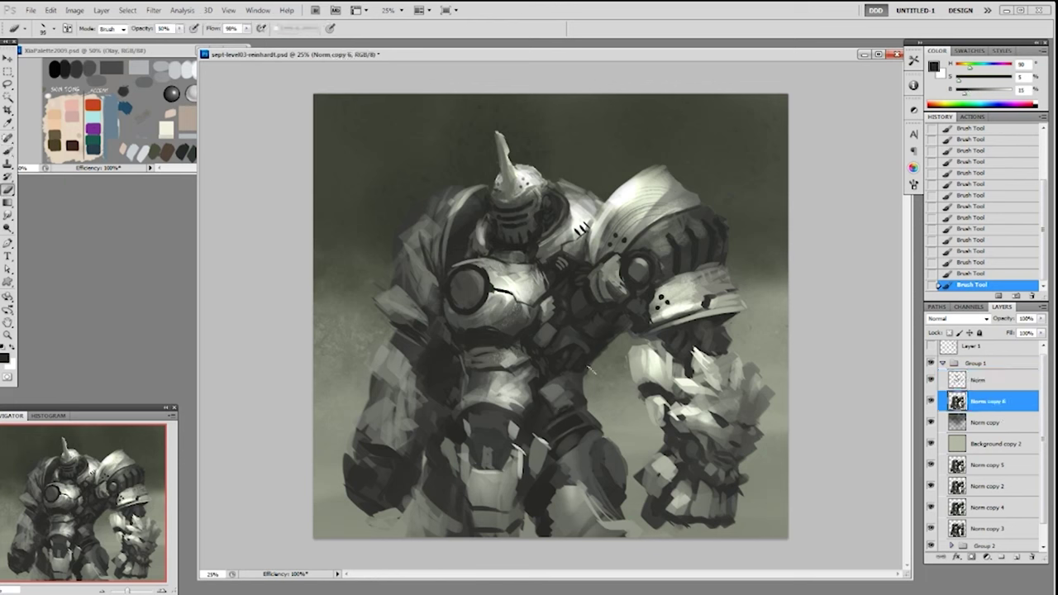
mouse_move(587, 372)
mouse_down()
mouse_move(610, 362)
mouse_move(590, 378)
mouse_move(605, 432)
mouse_move(595, 435)
mouse_move(609, 410)
mouse_up()
drag(612, 405, 615, 402)
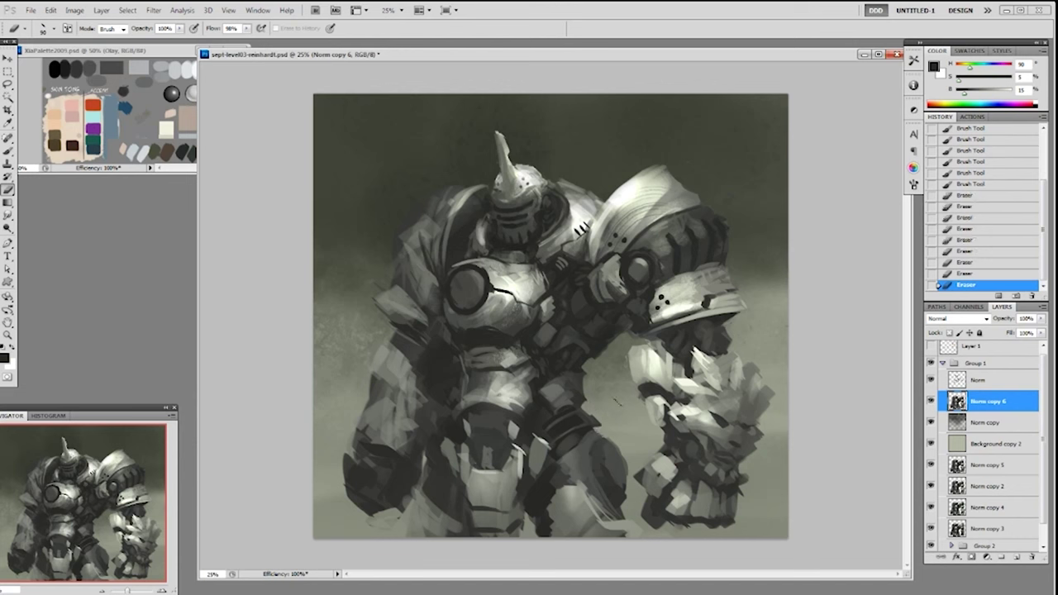
drag(733, 334, 741, 337)
Return to the Norm layer and paint dark separations across the raised arm's forearm with a sampled dark grey brush.
key(b)
alt+click(730, 419)
key(alt+bracketright)
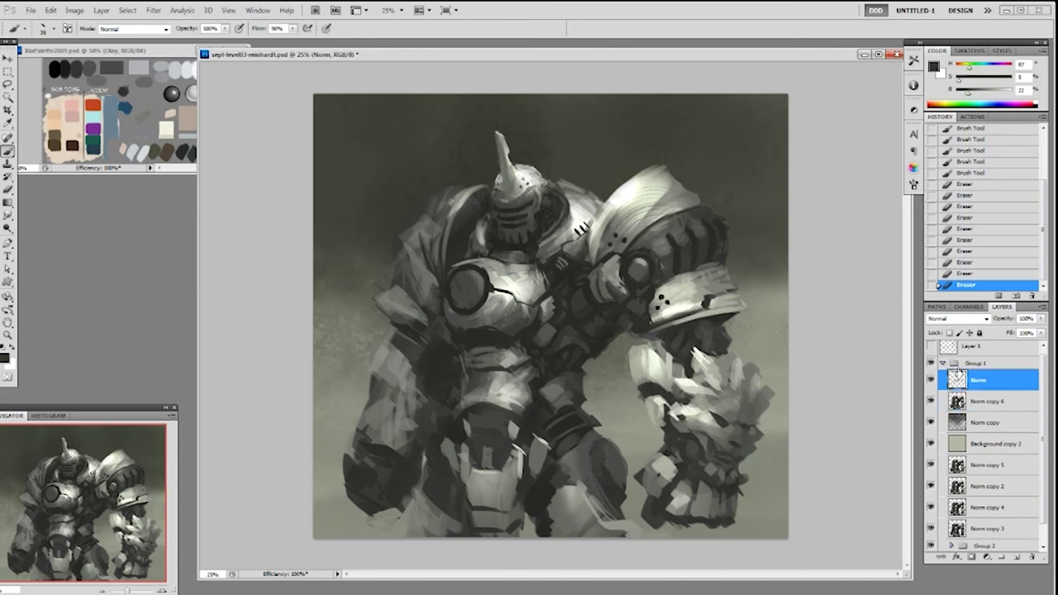
drag(701, 398, 716, 404)
drag(702, 399, 720, 408)
click(712, 388)
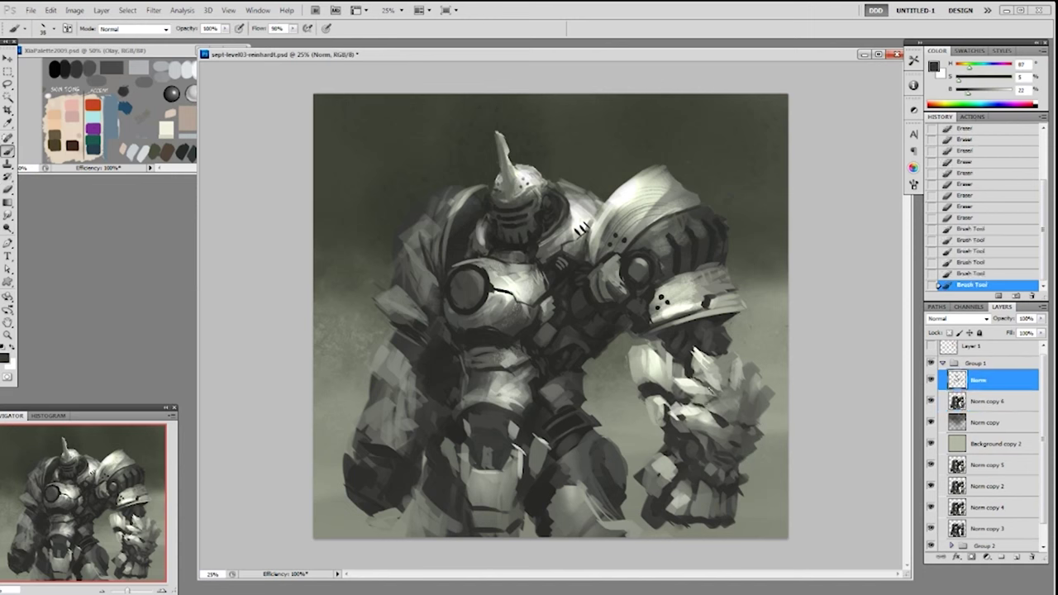
Add short dark creases between the forearm's jagged plates, along its outer edge and beneath them.
click(712, 390)
click(723, 379)
click(726, 383)
click(726, 389)
click(727, 397)
click(738, 397)
click(747, 392)
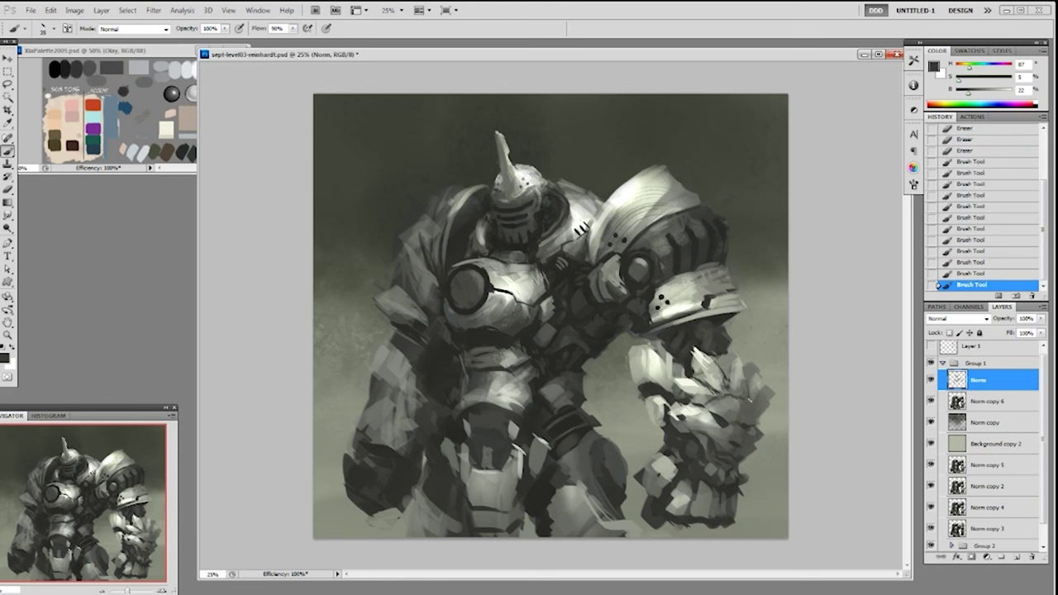
click(751, 405)
click(752, 417)
click(751, 428)
drag(686, 417, 716, 431)
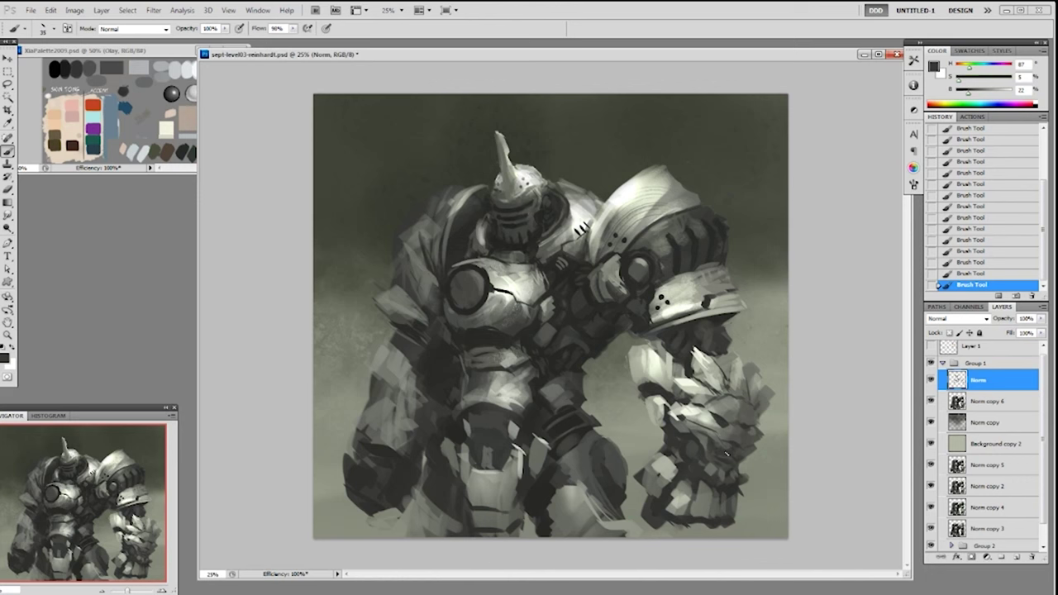
Shade the lower forearm just above the fist with alternating sampled dark and mid greys.
alt+click(727, 438)
alt+click(723, 455)
alt+click(723, 447)
alt+click(728, 439)
alt+click(709, 440)
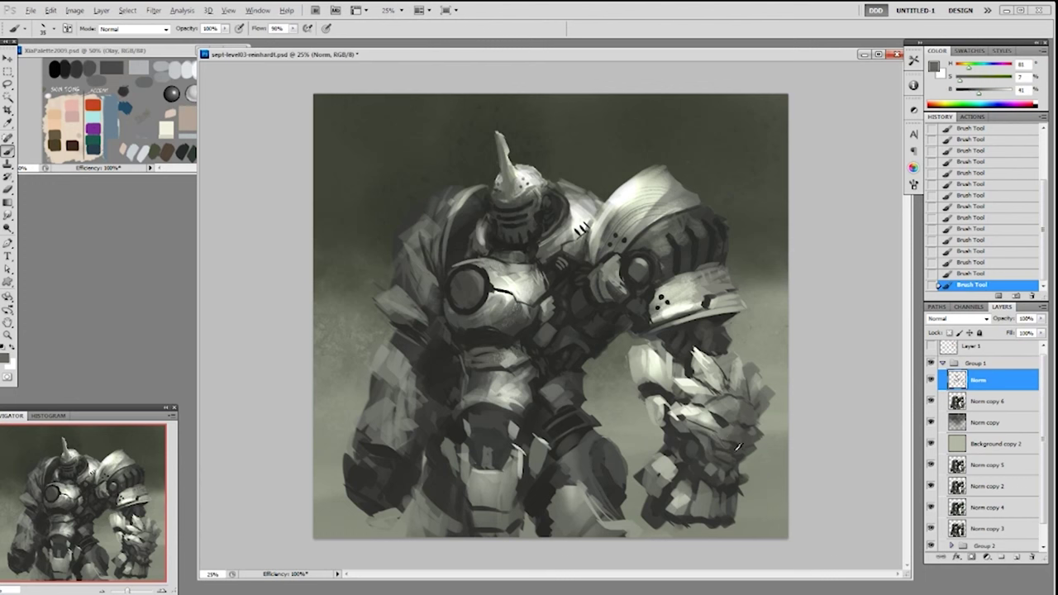
Break the wrist area into smaller armour facets using greys sampled from the surrounding forearm.
alt+click(707, 427)
alt+click(693, 433)
alt+click(719, 448)
alt+click(728, 438)
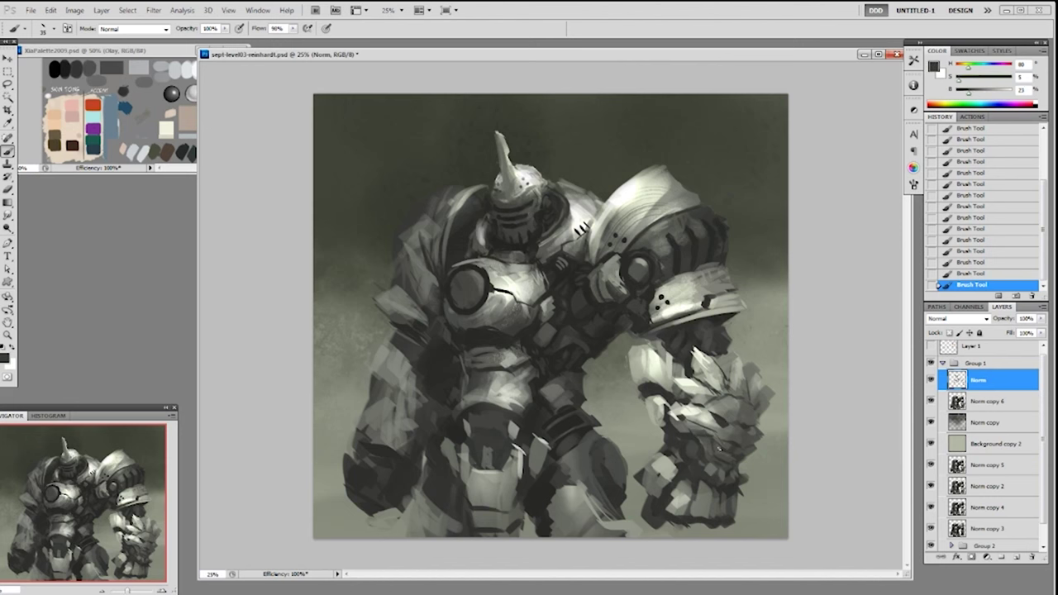
alt+click(720, 434)
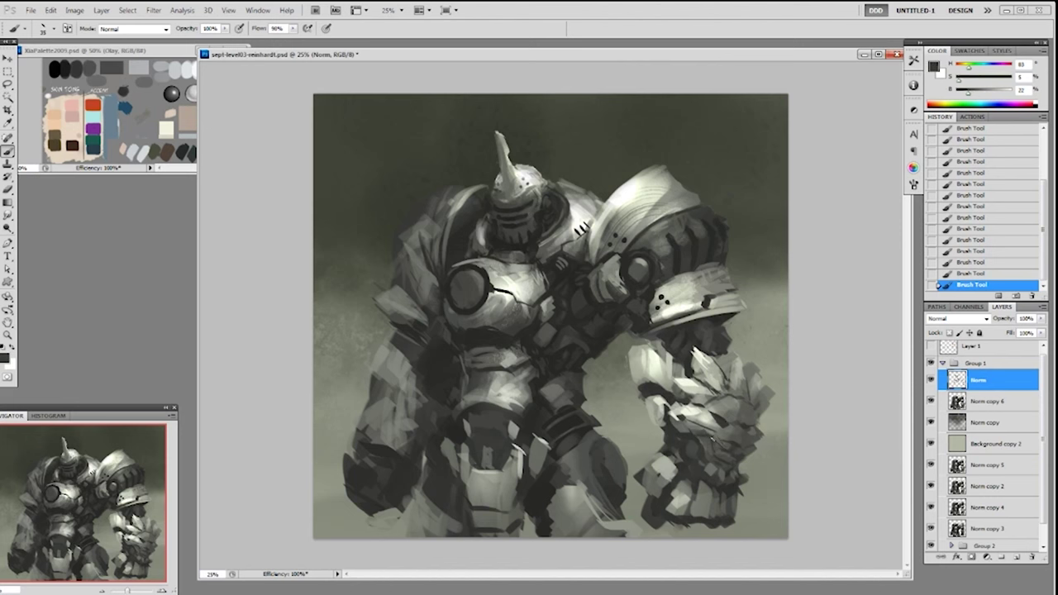
alt+click(724, 457)
alt+click(719, 445)
alt+click(705, 424)
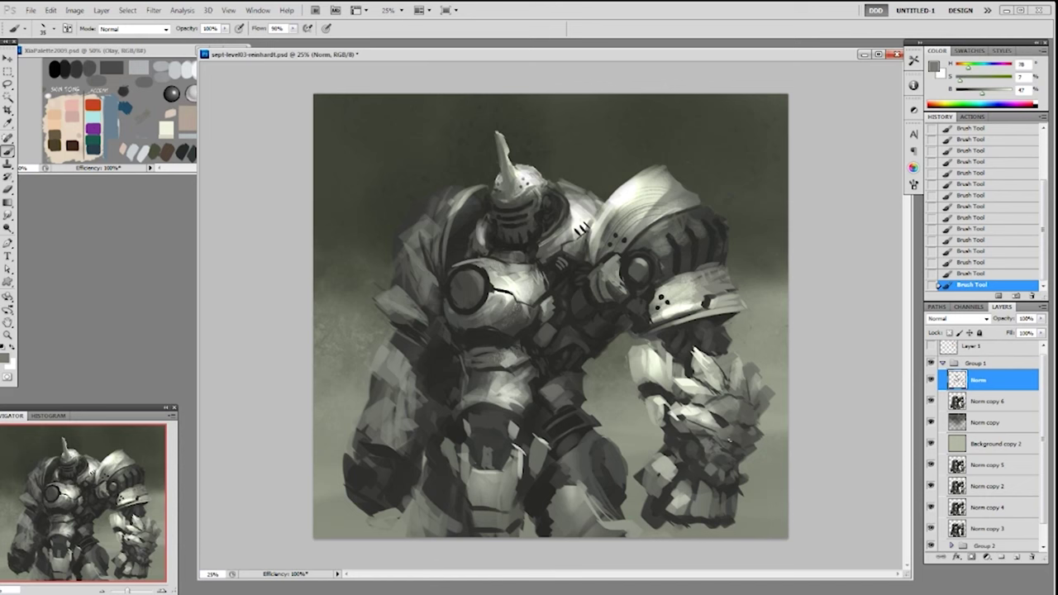
Refine the outer wrist plates above the knuckles with sampled mid and dark greys.
alt+click(728, 437)
alt+click(731, 441)
alt+click(722, 447)
alt+click(715, 447)
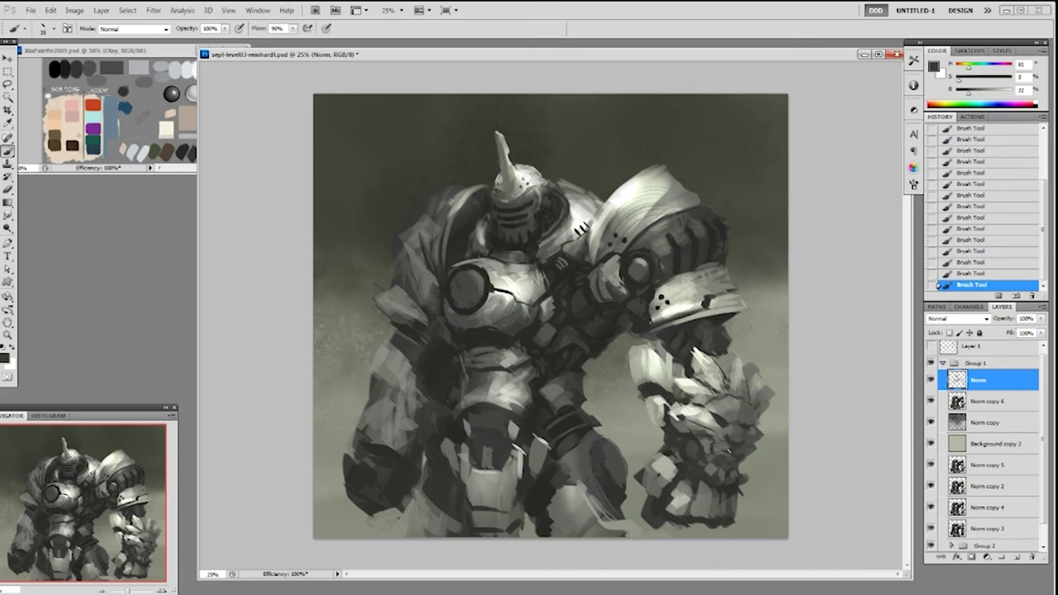
alt+click(743, 449)
alt+click(733, 445)
Clean up the inner edge of the forearm plates with sampled greys, deepening the gaps between them.
alt+click(691, 435)
alt+click(684, 421)
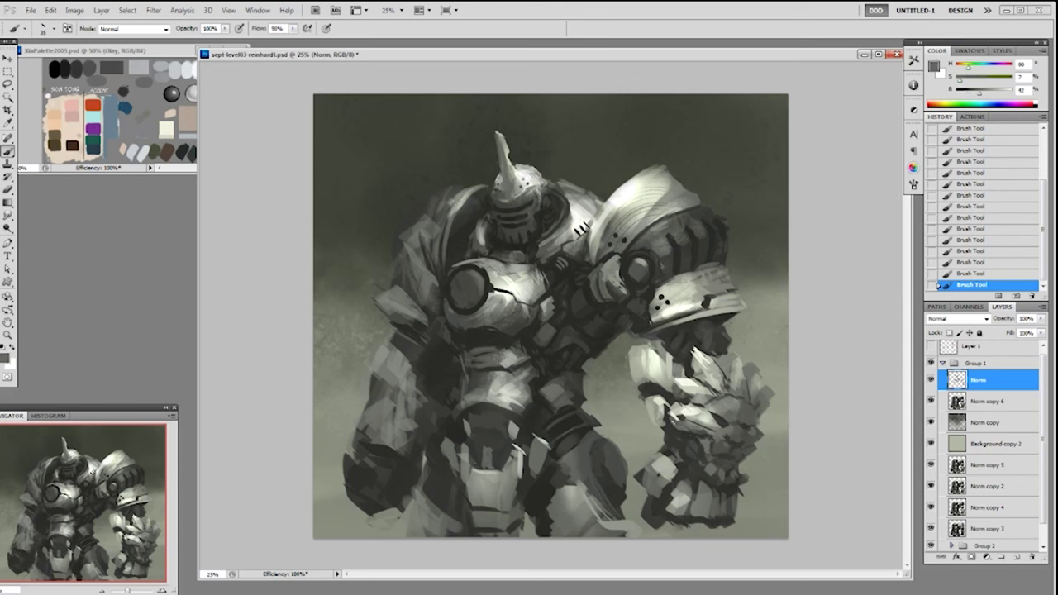
alt+click(681, 407)
alt+click(675, 395)
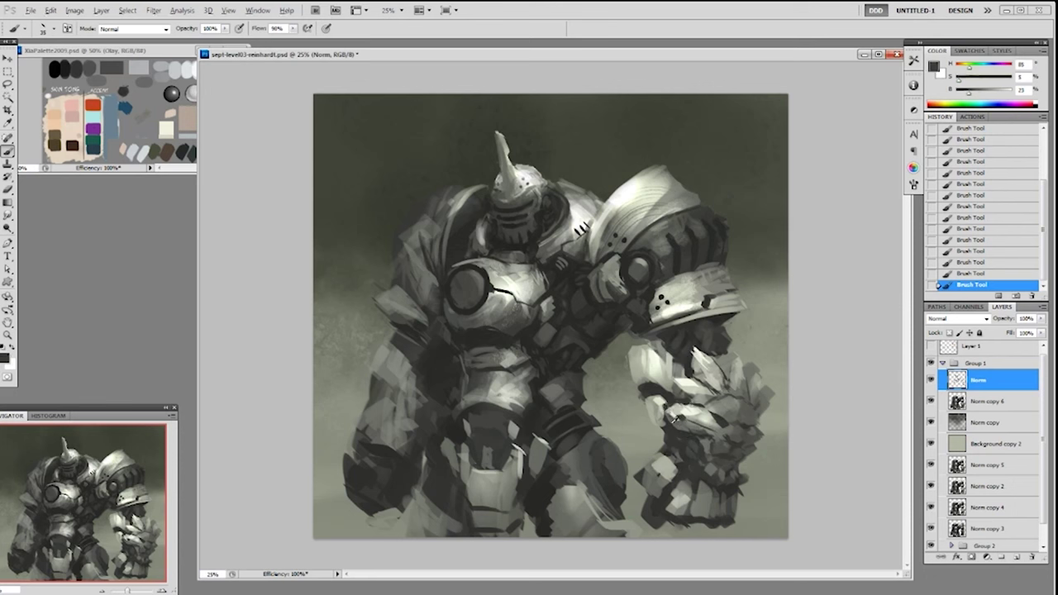
alt+click(672, 421)
Switch to the 50 px flat brush preset, reduce its flow to about 50%, and brush sampled light tones onto the opposite arm.
alt+click(698, 267)
right_click(509, 253)
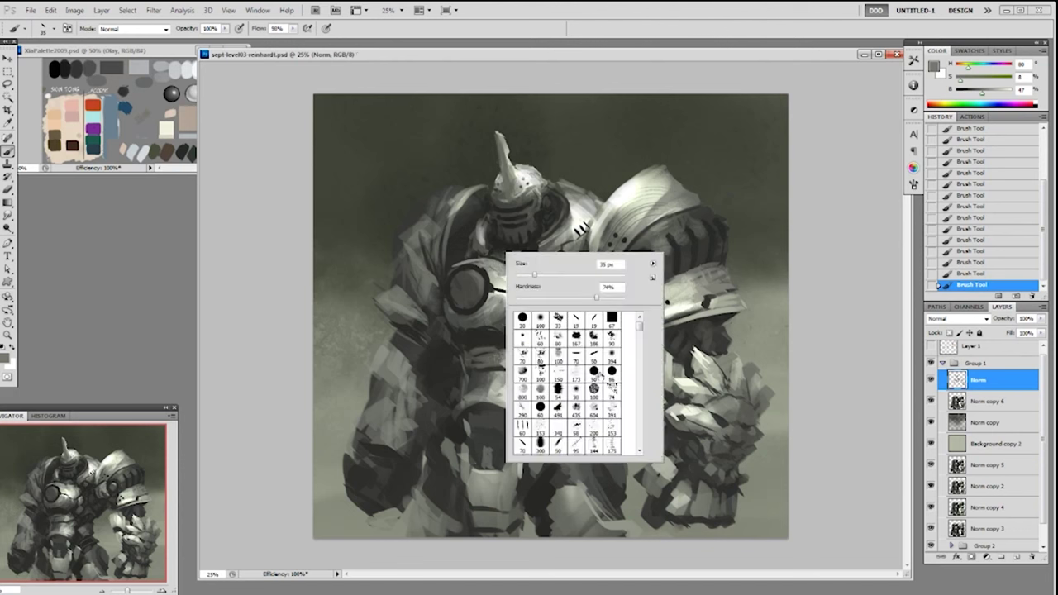
double_click(594, 355)
alt+click(509, 284)
drag(436, 261, 418, 299)
key(ctrl+z)
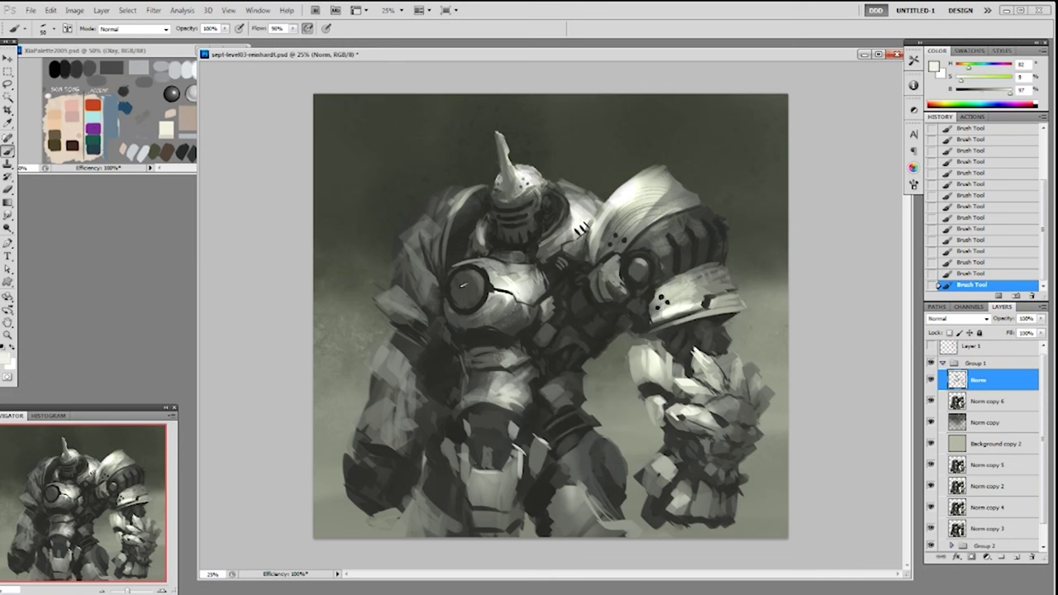
key(shift+5)
key(shift+2)
alt+click(455, 269)
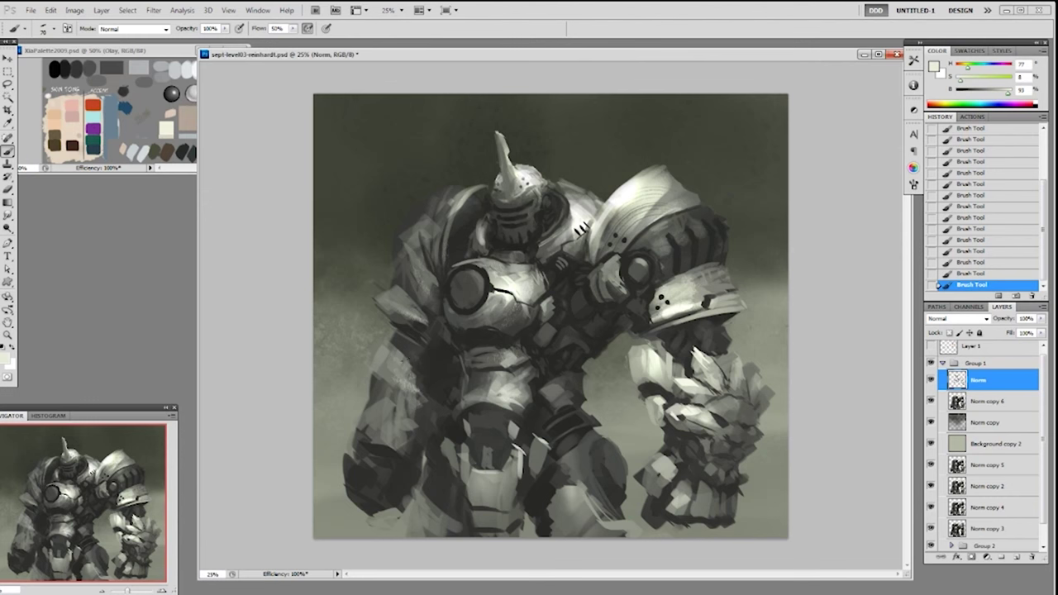
Shade the opposite forearm and its fist with sampled dark and mid greys.
alt+click(439, 417)
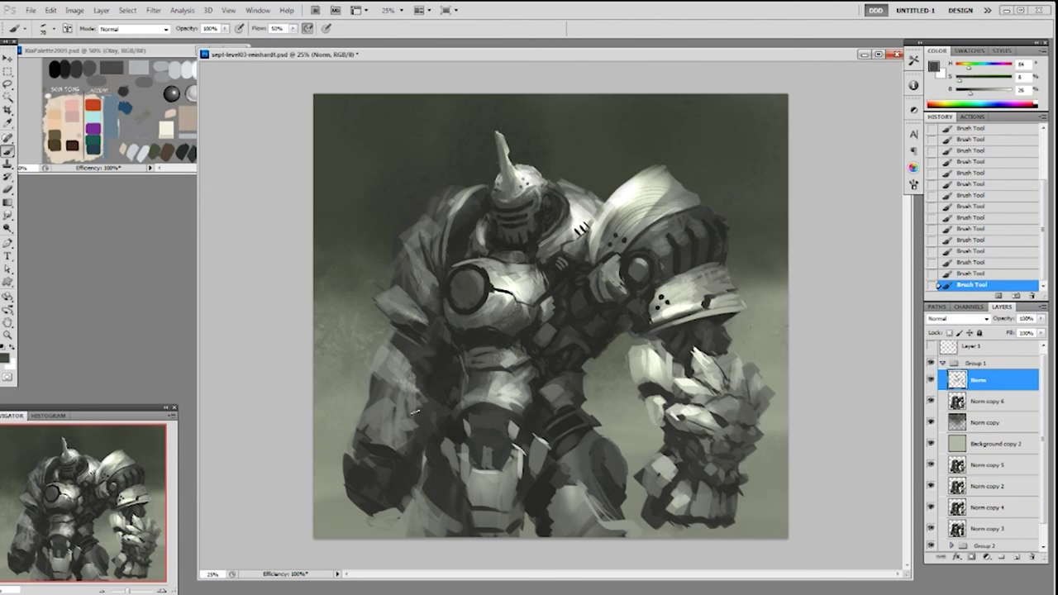
alt+click(395, 378)
alt+click(389, 476)
alt+click(377, 468)
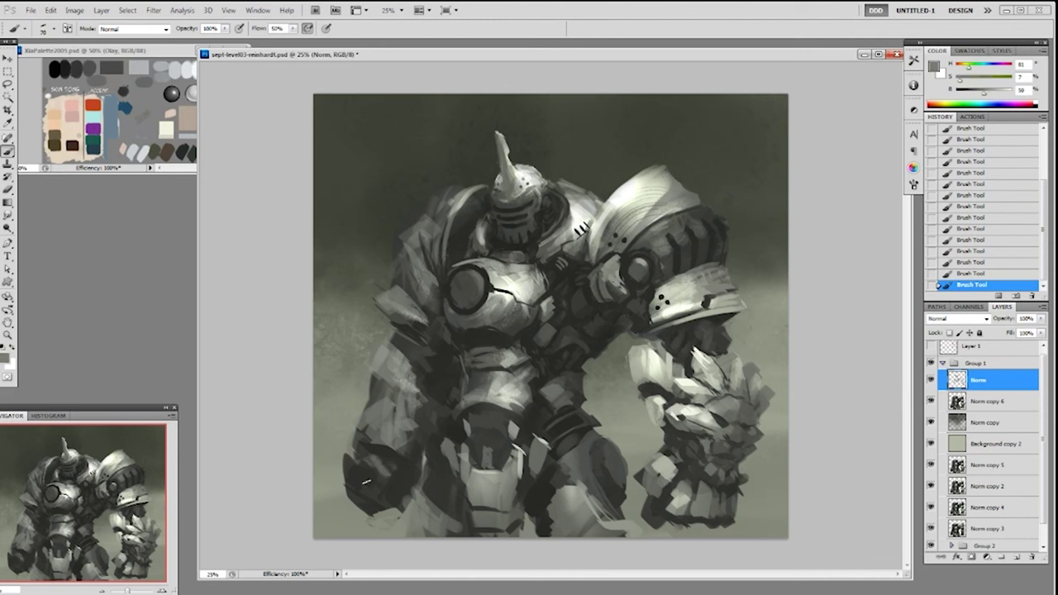
Brush a sampled tone diagonally across the opposite forearm, redoing the stroke once.
alt+click(374, 385)
drag(375, 387, 427, 409)
key(ctrl+z)
drag(376, 385, 428, 411)
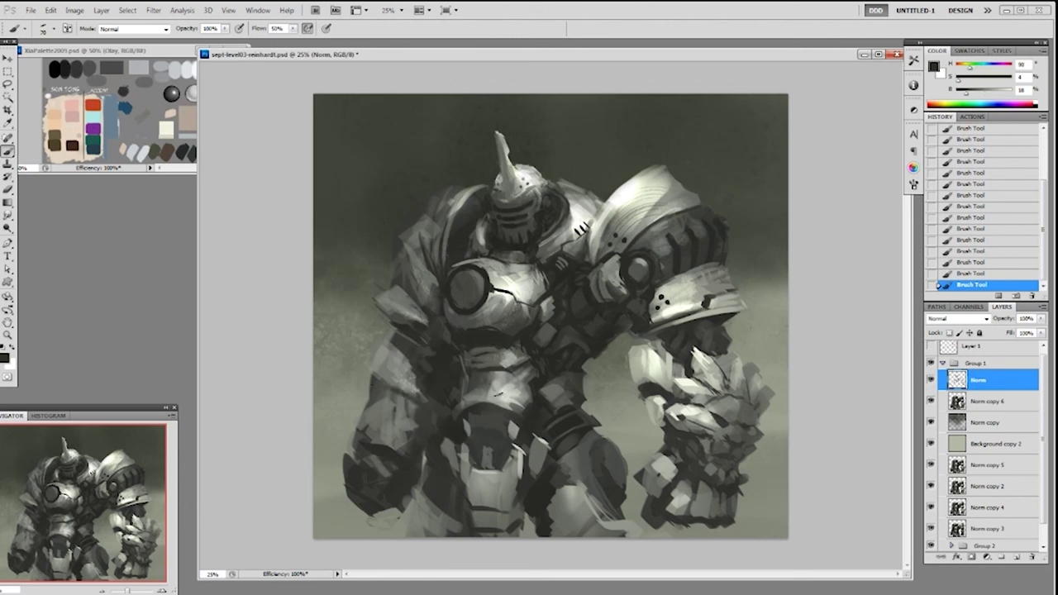
Touch up the lower belly plate and the groin armour beneath it with sampled greys.
alt+click(472, 388)
alt+click(495, 394)
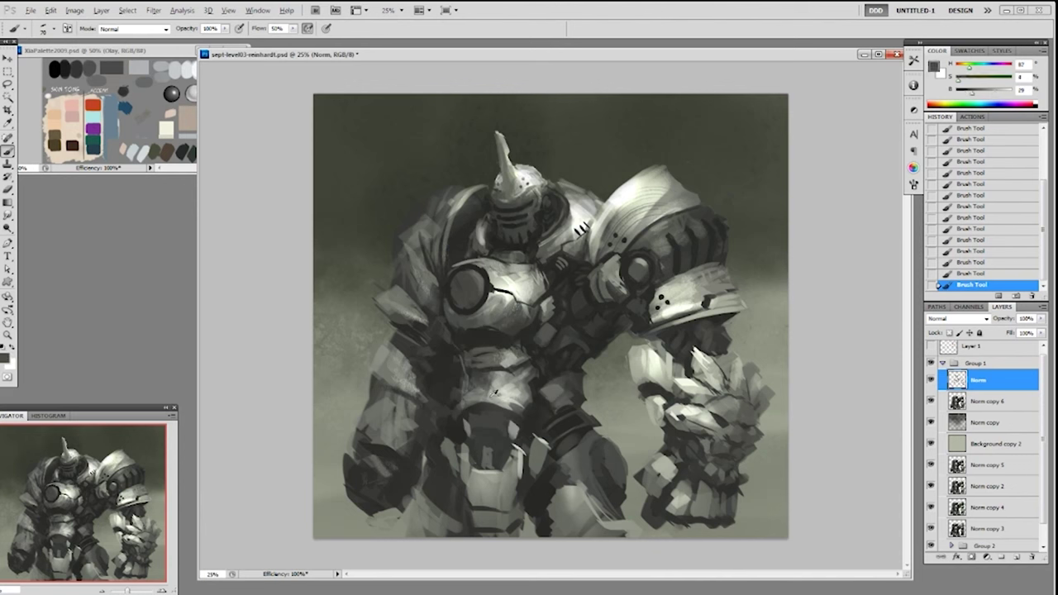
alt+click(497, 394)
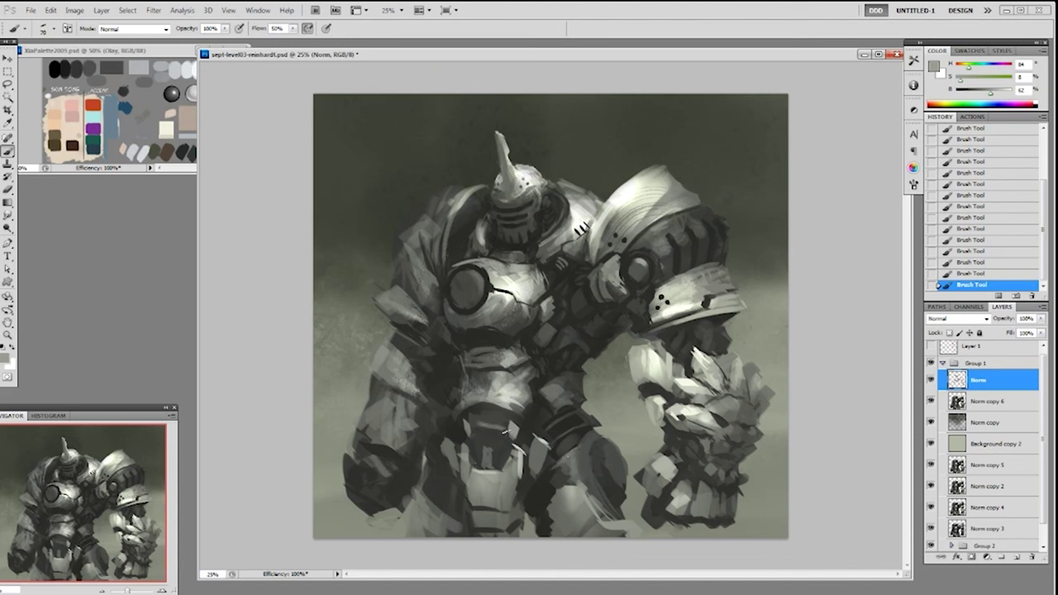
Sample a dark grey beside the abdomen and undo the layer duplication and layer reordering.
alt+click(540, 392)
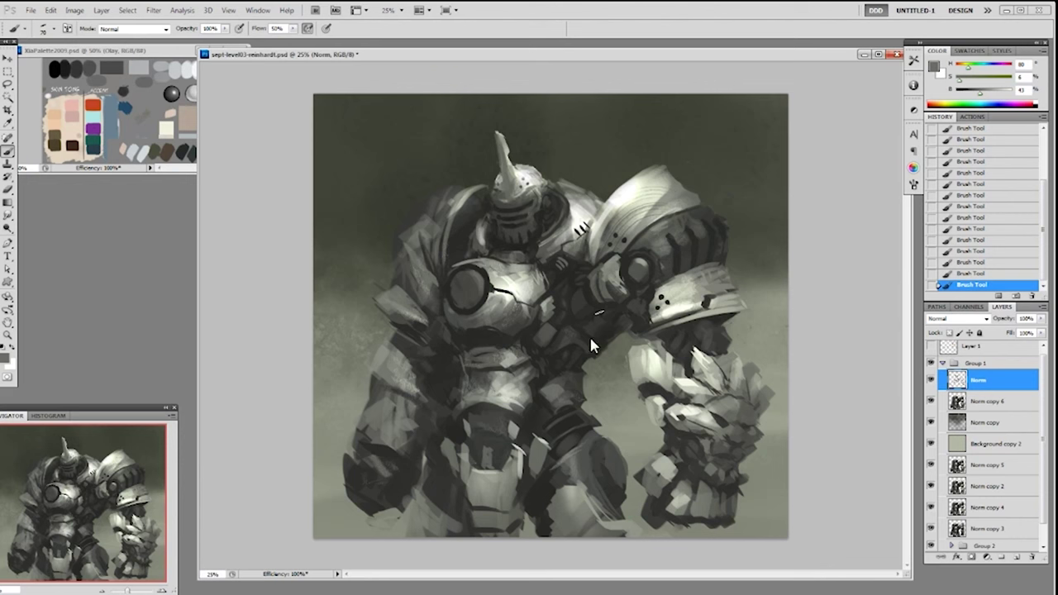
key(ctrl+alt+z)
key(ctrl+alt+z)
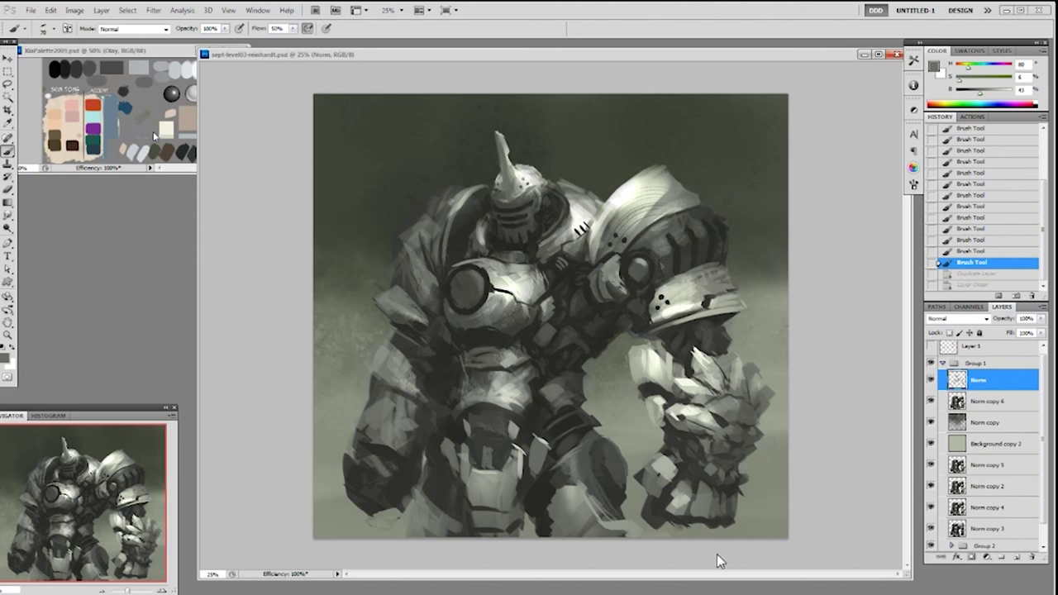
Sample the orange swatch from the XiaPalette2009.psd palette, add a new layer named Norm to the knight painting, and shrink the brush.
click(152, 133)
drag(244, 81, 244, 98)
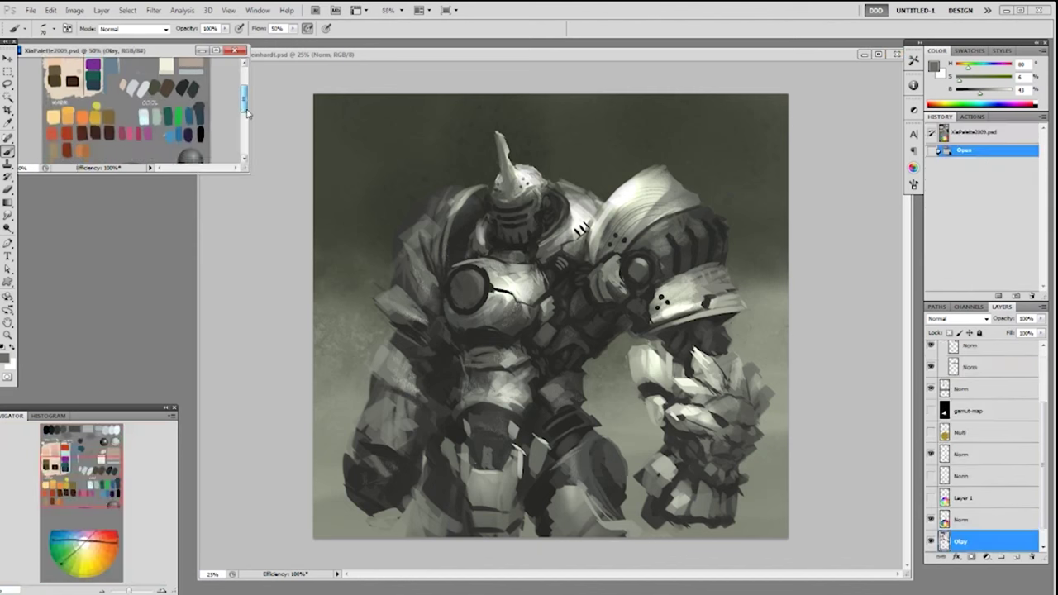
alt+click(88, 119)
click(850, 310)
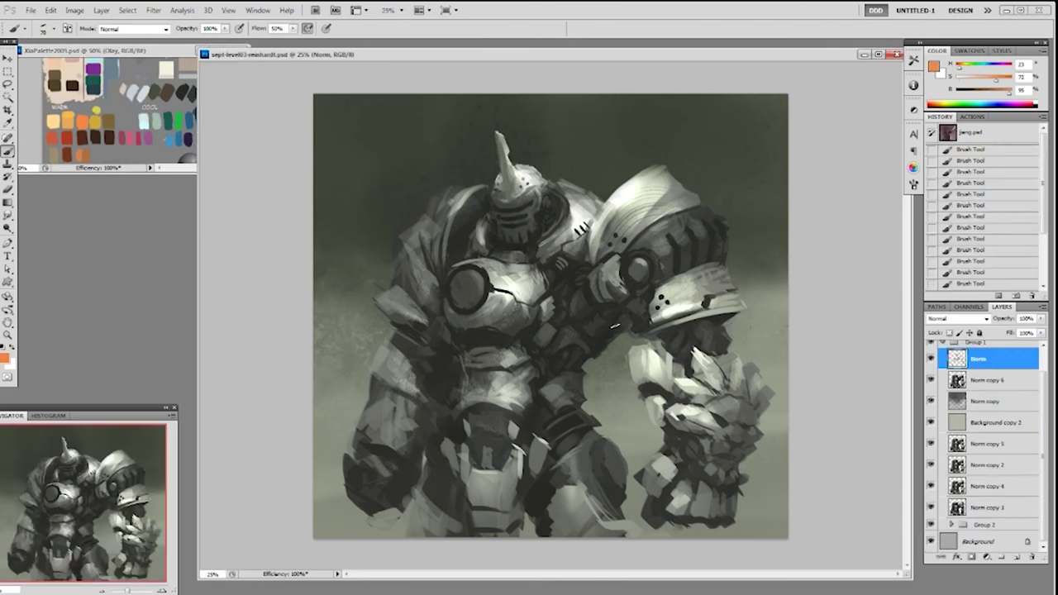
key([)
key([)
key([)
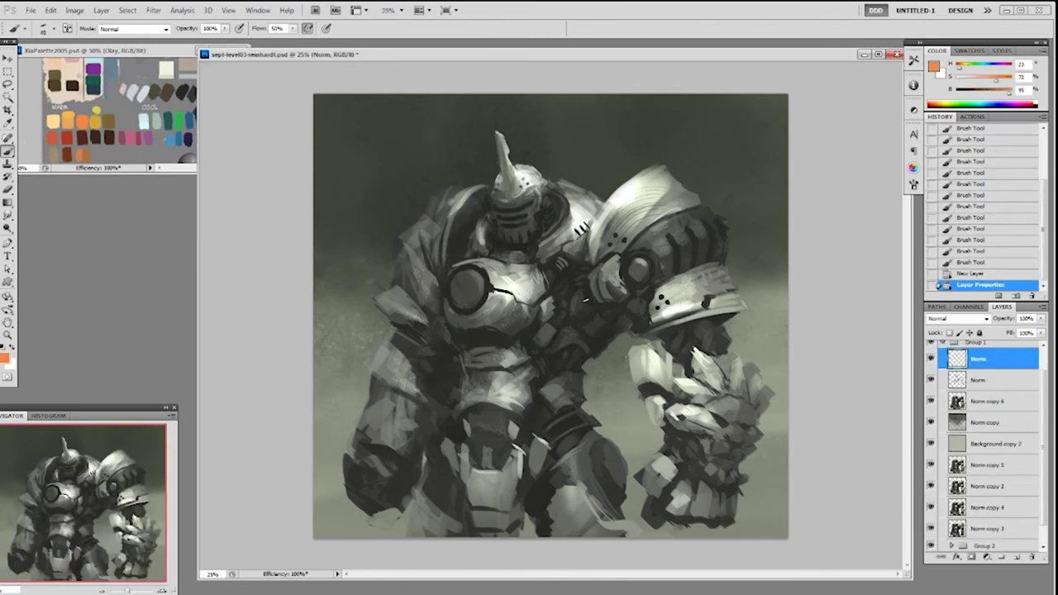
Set the brush opacity to 70% and paint small orange accents on the dark mechanical joint beneath the large shoulder.
drag(582, 294, 582, 289)
right_click(586, 303)
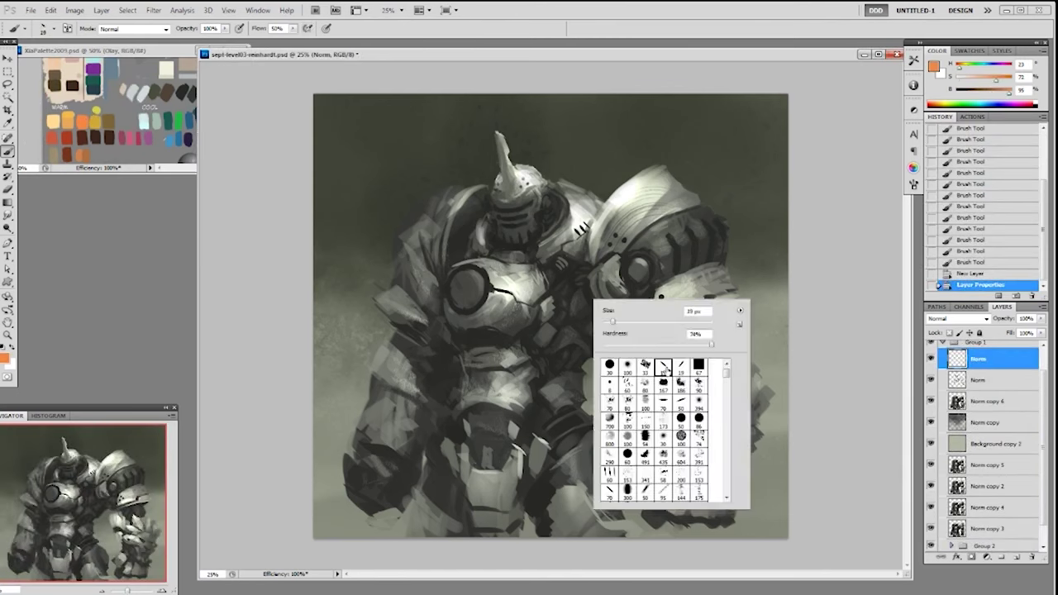
key(Escape)
key(7)
drag(581, 293, 585, 303)
key(ctrl+z)
right_click(590, 296)
key(Escape)
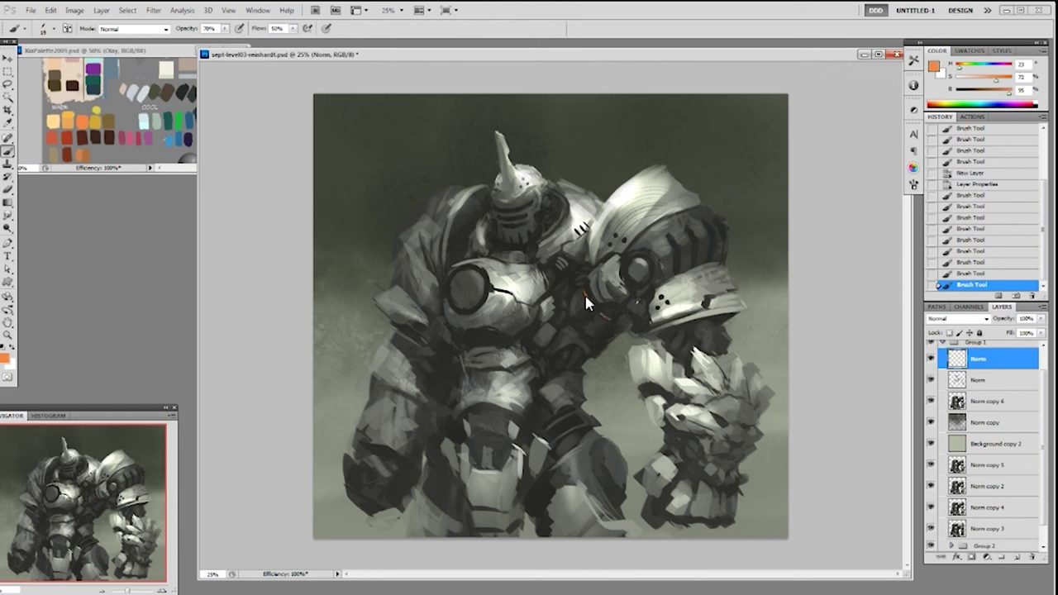
Trim the orange joint accents with the eraser and brush more orange strokes between the chest and the armpit.
key(e)
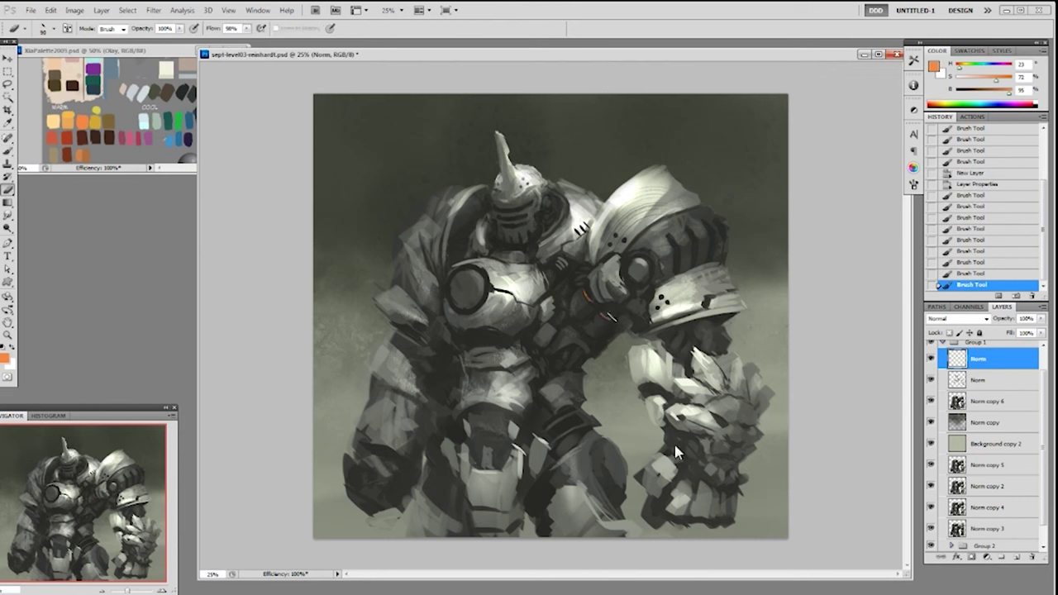
mouse_move(589, 311)
mouse_down()
mouse_move(615, 315)
mouse_move(601, 338)
mouse_move(599, 313)
mouse_move(613, 342)
mouse_move(594, 305)
mouse_move(613, 309)
mouse_move(595, 301)
mouse_move(577, 362)
mouse_move(574, 309)
mouse_move(558, 323)
mouse_move(563, 315)
mouse_move(628, 317)
mouse_move(625, 307)
mouse_move(577, 313)
mouse_up()
key(b)
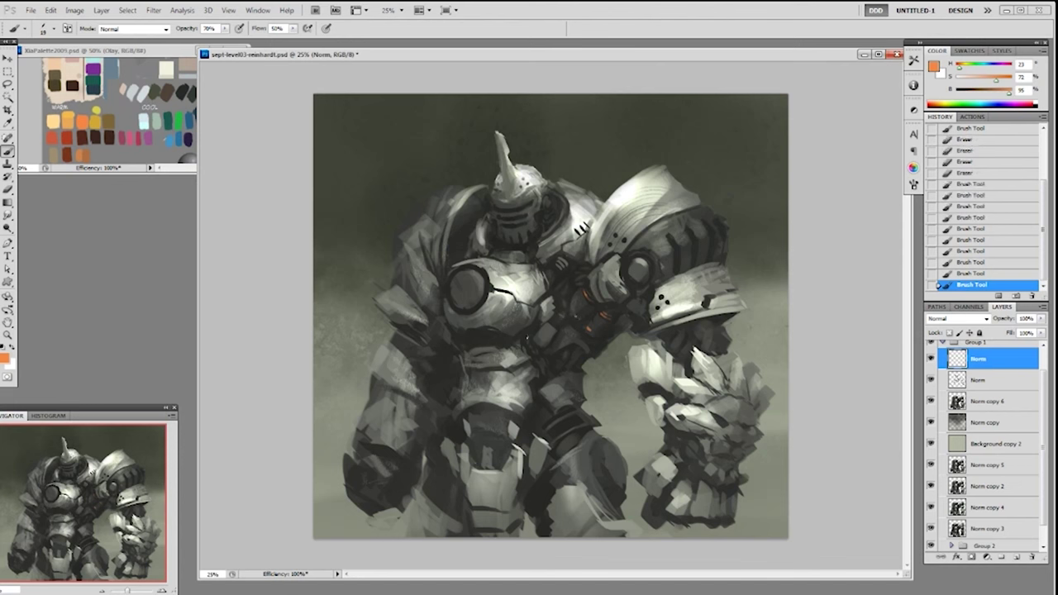
mouse_move(576, 315)
mouse_down()
mouse_move(529, 341)
mouse_move(582, 307)
mouse_up()
key(ctrl+z)
Erase parts of the orange strokes at the elbow below the lower shoulder plate to thin them.
key(e)
mouse_move(697, 352)
mouse_down()
mouse_move(693, 336)
mouse_move(681, 350)
mouse_up()
mouse_move(678, 345)
mouse_down()
mouse_move(667, 338)
mouse_move(678, 346)
mouse_up()
drag(678, 343, 684, 349)
click(666, 363)
click(659, 376)
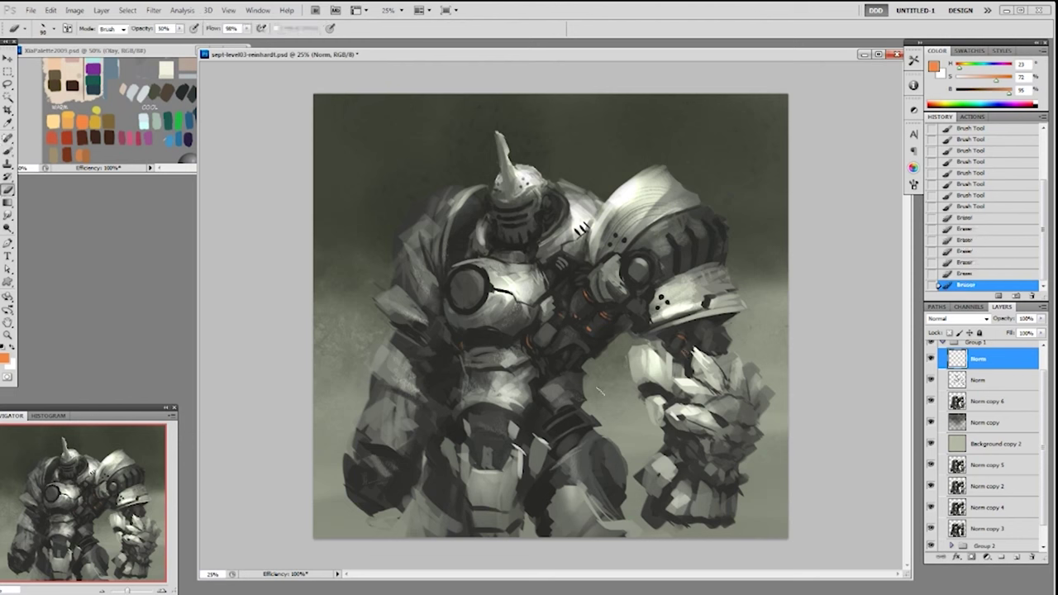
Dab tiny orange accents along the hip joint, the side of the waist and the underarm.
key(b)
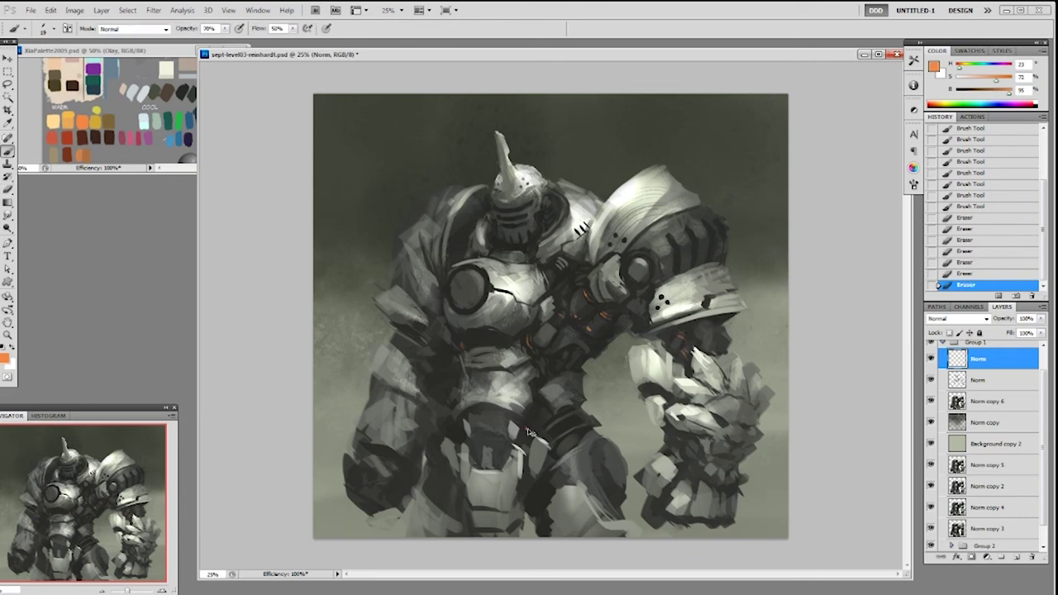
mouse_move(527, 428)
mouse_down()
mouse_move(535, 436)
mouse_move(527, 428)
mouse_up()
click(546, 443)
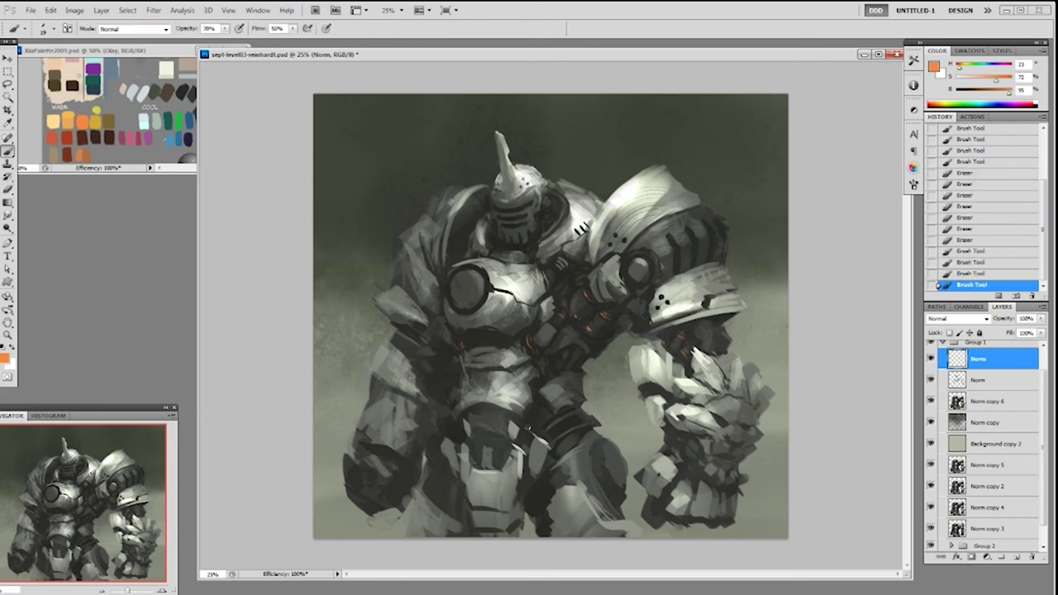
click(555, 453)
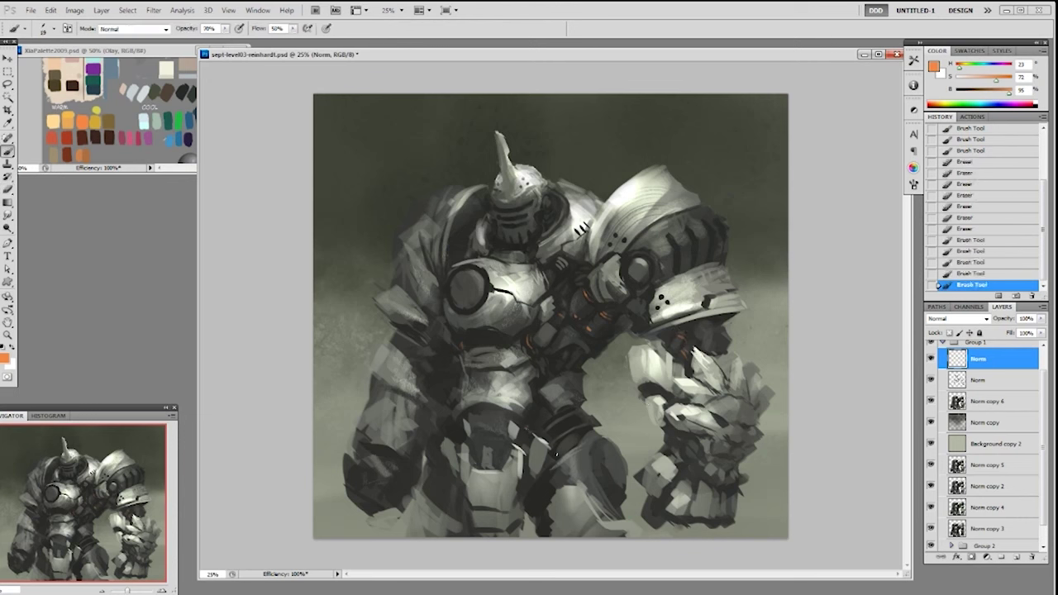
click(541, 381)
click(591, 350)
Sample the green swatch from the palette, choose the 19 px flat brush preset, and dab green accents on the hip and beside the chest.
alt+click(179, 121)
right_click(633, 391)
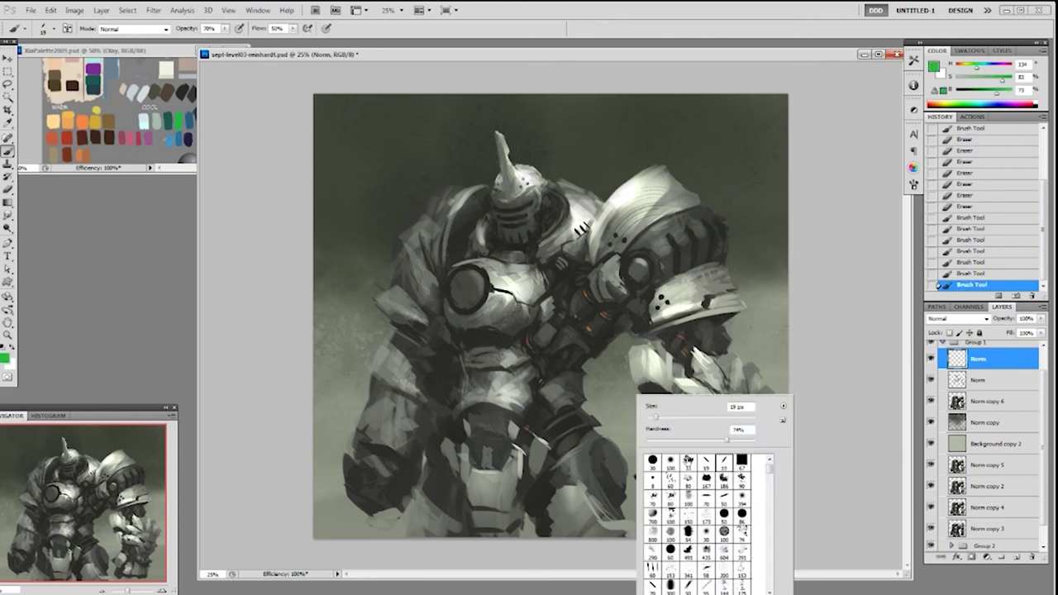
click(716, 463)
click(529, 429)
click(571, 280)
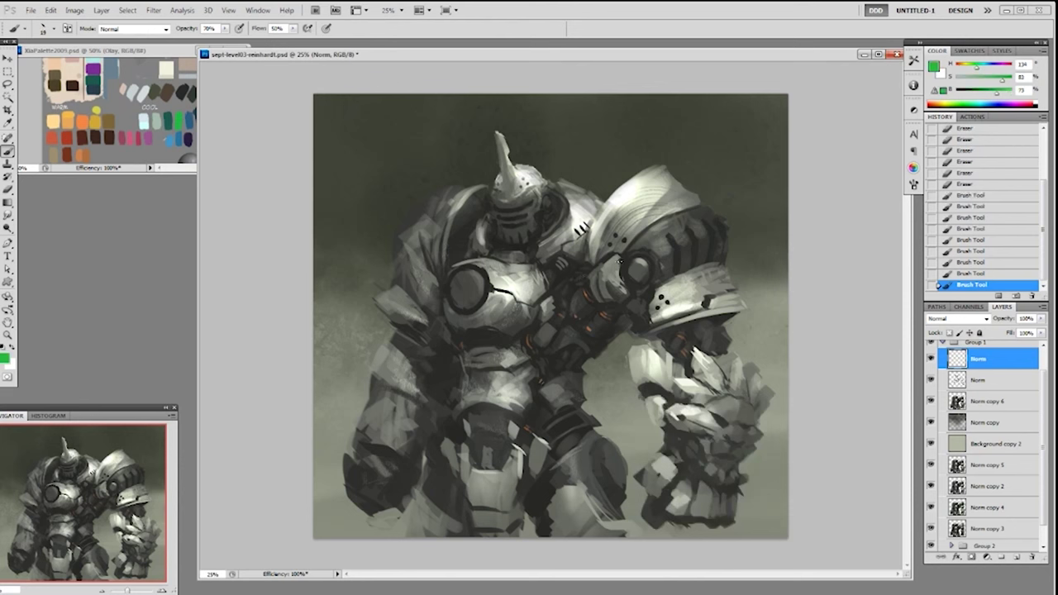
Paint small green accents on the hip joint, torso side and underarm, undoing the elbow stroke, and reselect the 19 px brush preset.
drag(573, 288, 576, 291)
drag(552, 452, 576, 438)
drag(694, 343, 685, 344)
key(ctrl+z)
click(536, 331)
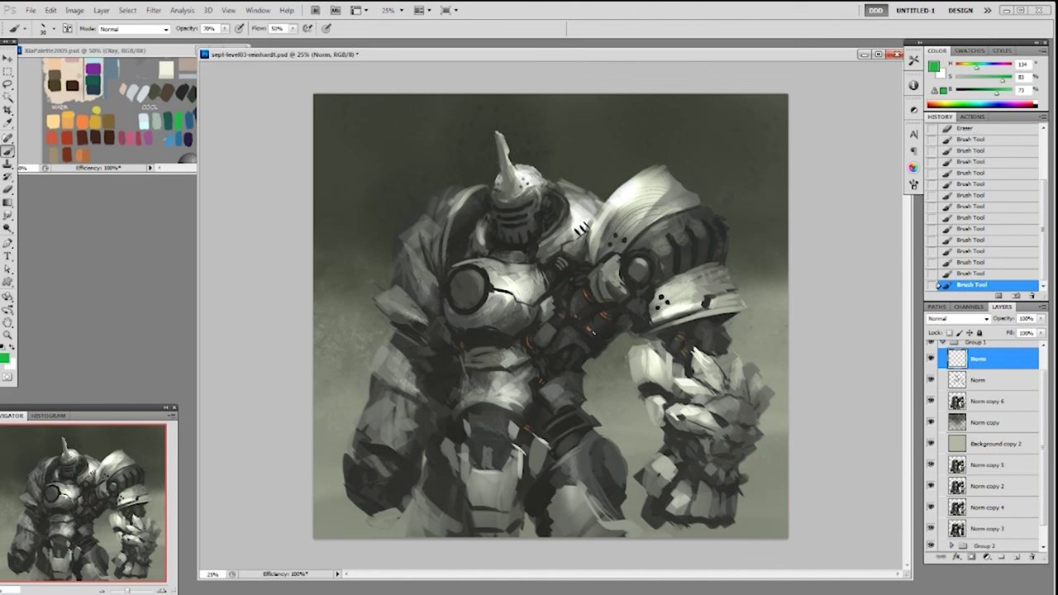
drag(612, 320, 616, 316)
right_click(613, 308)
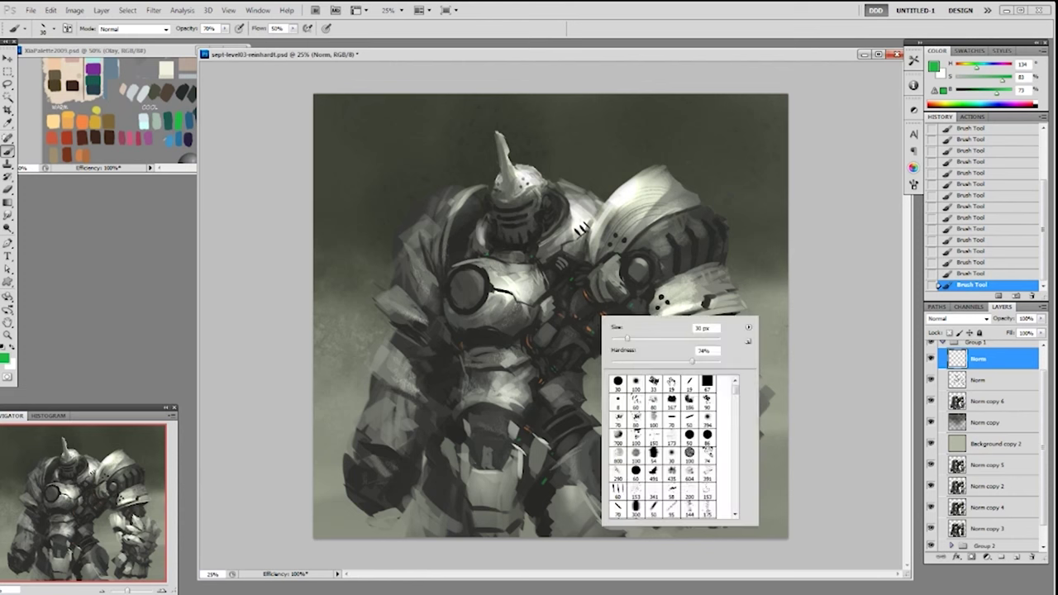
double_click(668, 387)
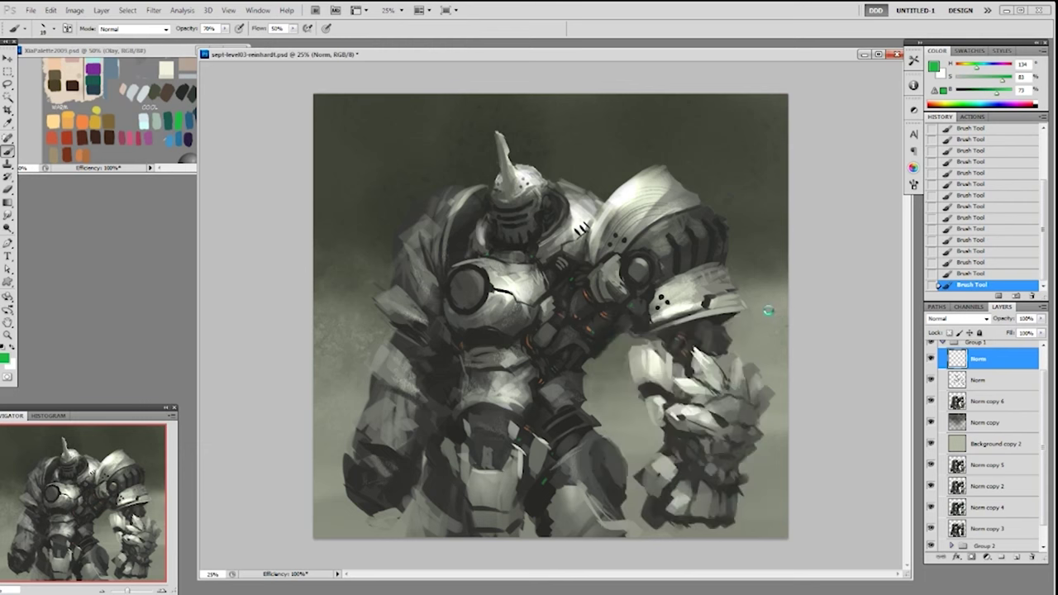
Create a layer group named glow and add a new empty layer inside it.
click(1002, 556)
double_click(986, 356)
text(glow)
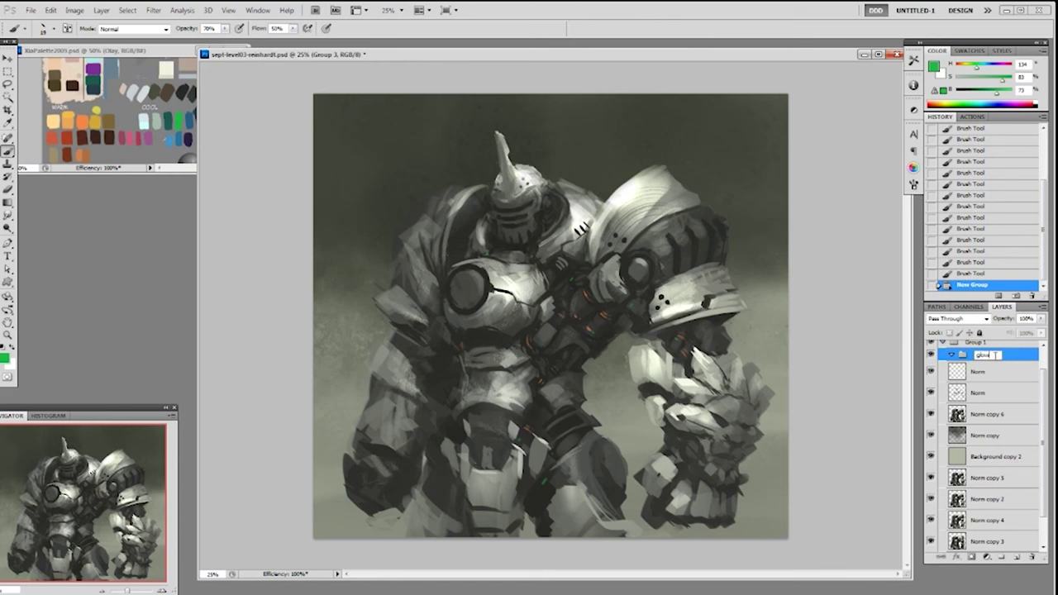
key(Return)
click(1015, 556)
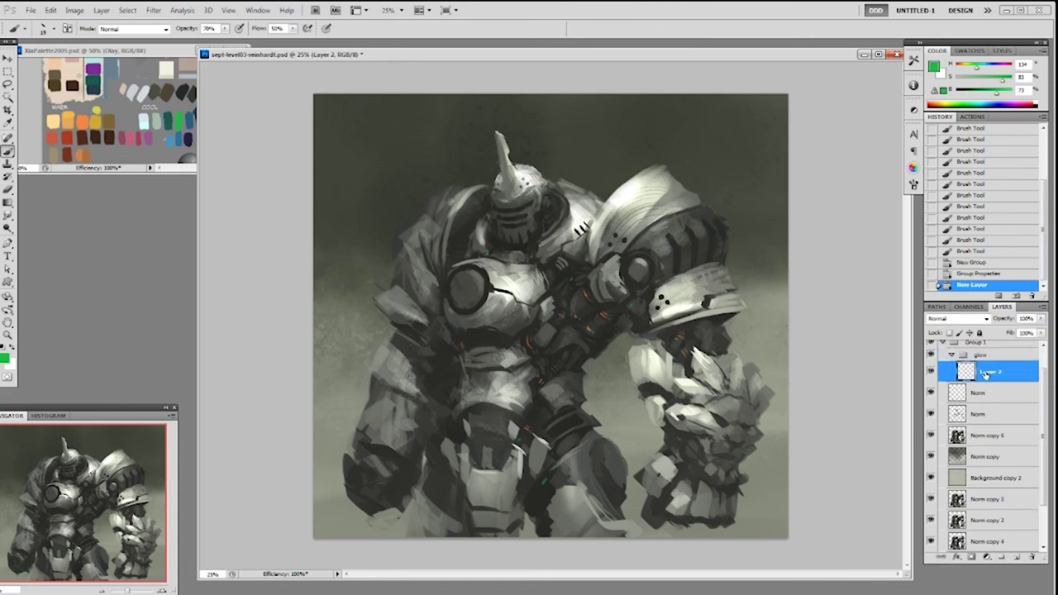
Choose the round 30 px brush preset, sample the golden-orange palette swatch, and set the brush opacity to 100%.
right_click(500, 384)
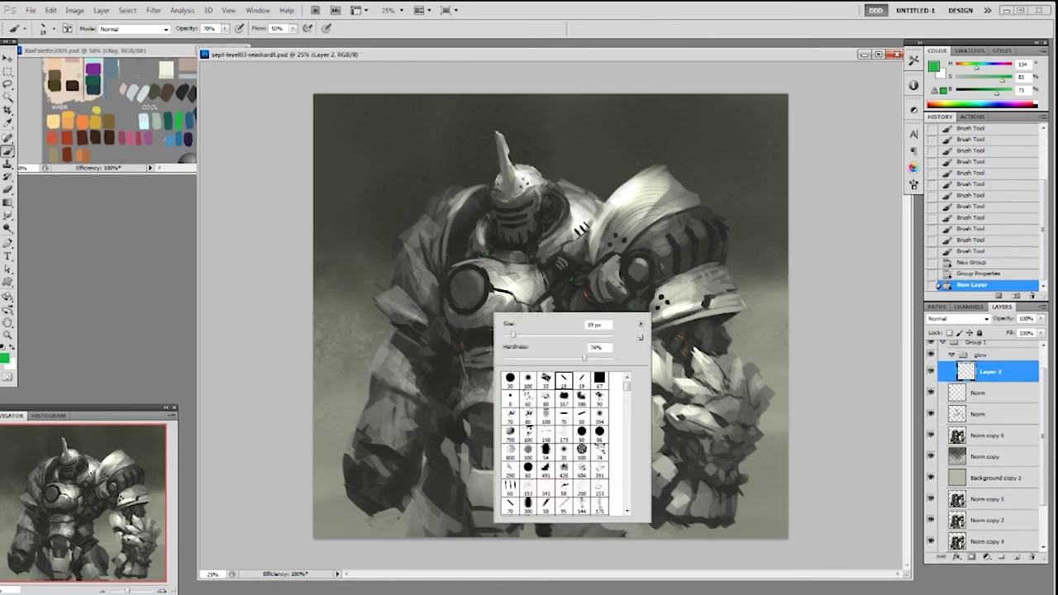
click(564, 381)
click(832, 242)
click(832, 242)
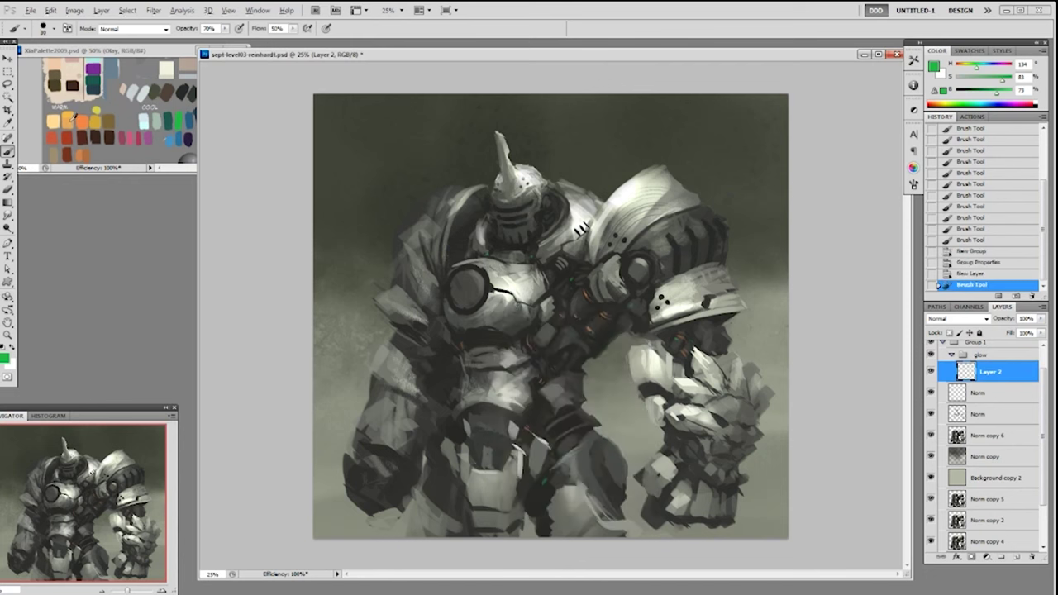
alt+click(73, 119)
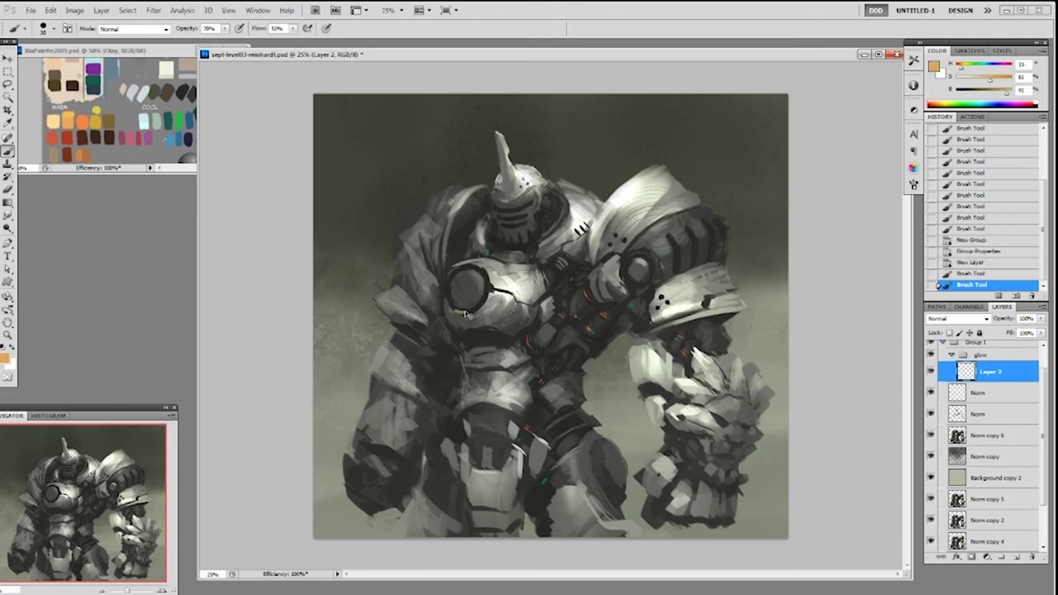
key(0)
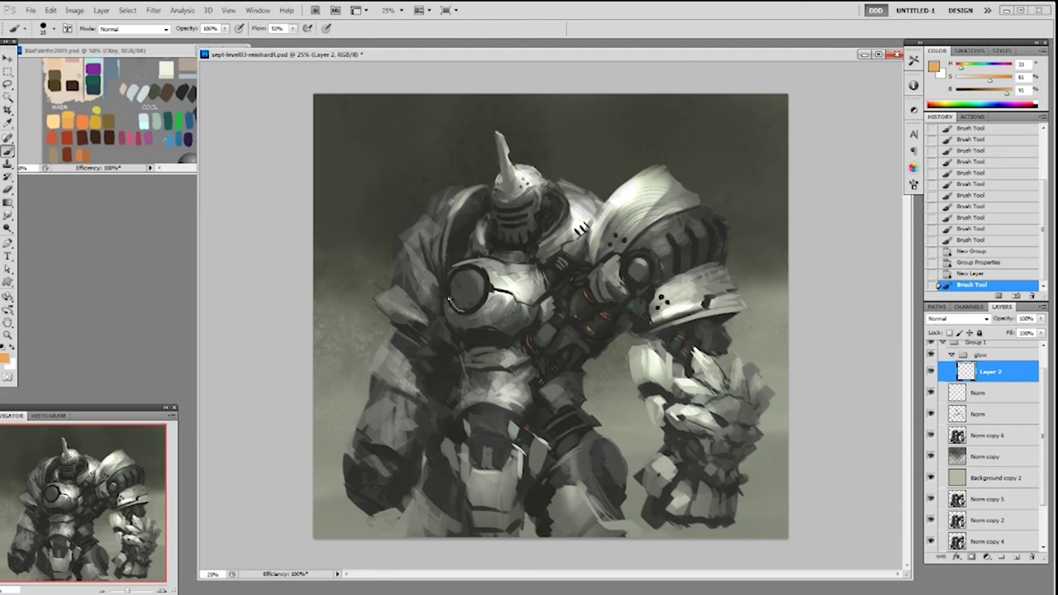
Paint a thin golden-orange glow ring around the circular chest disc, redoing rough strokes and refining its edge with the eraser.
mouse_move(453, 306)
mouse_down()
mouse_move(475, 311)
mouse_move(487, 292)
mouse_up()
drag(477, 307, 483, 275)
key(ctrl+z)
key(ctrl+z)
drag(481, 273, 485, 279)
mouse_move(478, 270)
mouse_down()
mouse_move(486, 281)
mouse_move(468, 267)
mouse_move(449, 286)
mouse_up()
key(e)
key(0)
key(b)
mouse_move(448, 284)
mouse_down()
mouse_move(450, 296)
mouse_move(483, 275)
mouse_up()
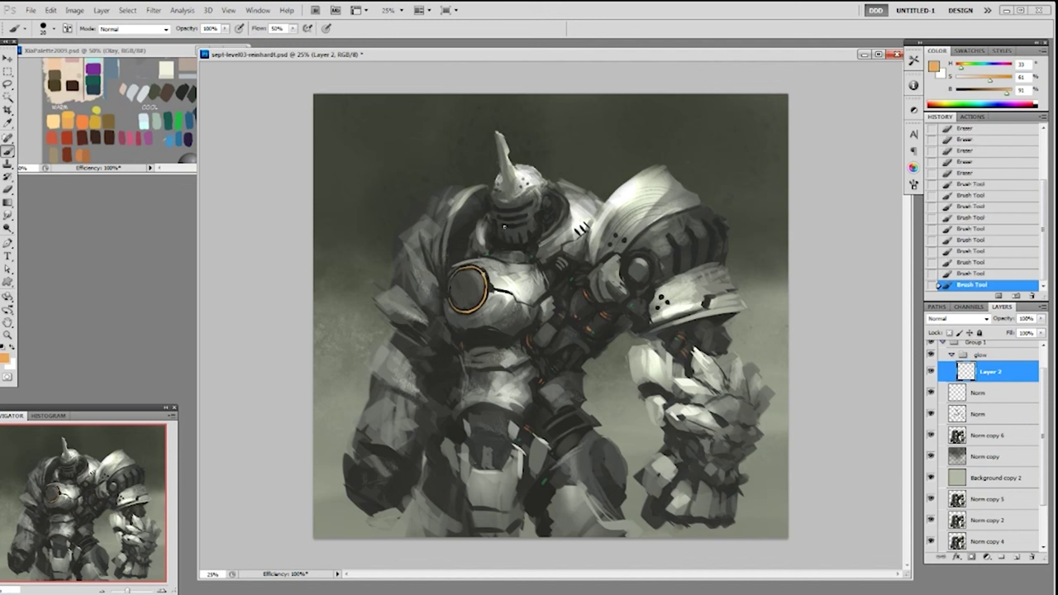
Paint golden-orange glow lines in the helmet's visor slits, the upper arm's vents and the top of the abdomen.
drag(506, 226, 519, 225)
drag(502, 219, 527, 206)
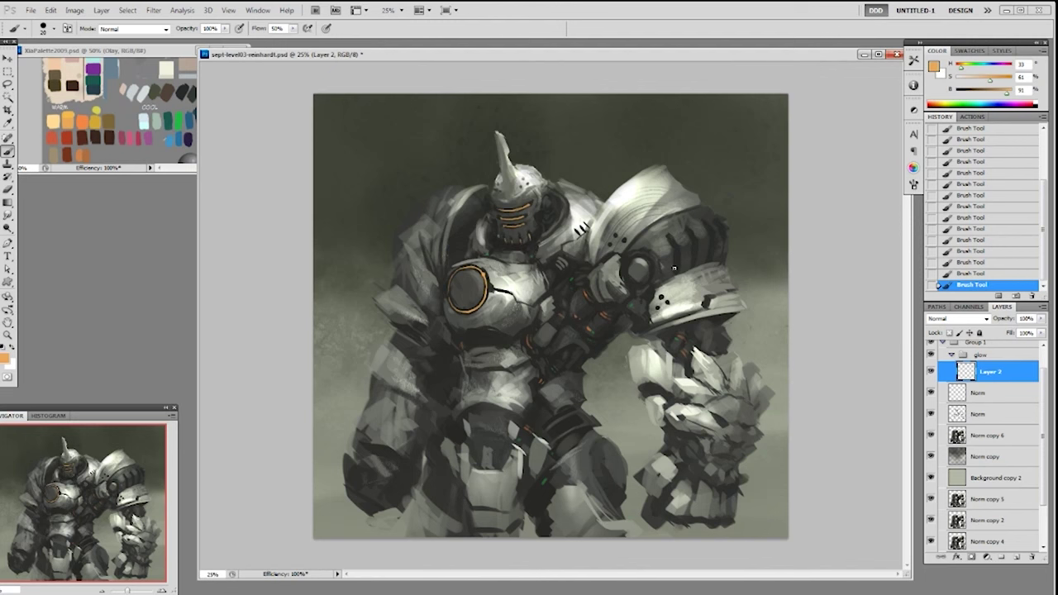
drag(676, 254, 676, 271)
mouse_move(697, 250)
mouse_down()
mouse_move(695, 264)
mouse_move(692, 236)
mouse_move(710, 261)
mouse_move(711, 228)
mouse_up()
mouse_move(468, 341)
mouse_down()
mouse_move(504, 341)
mouse_move(469, 338)
mouse_up()
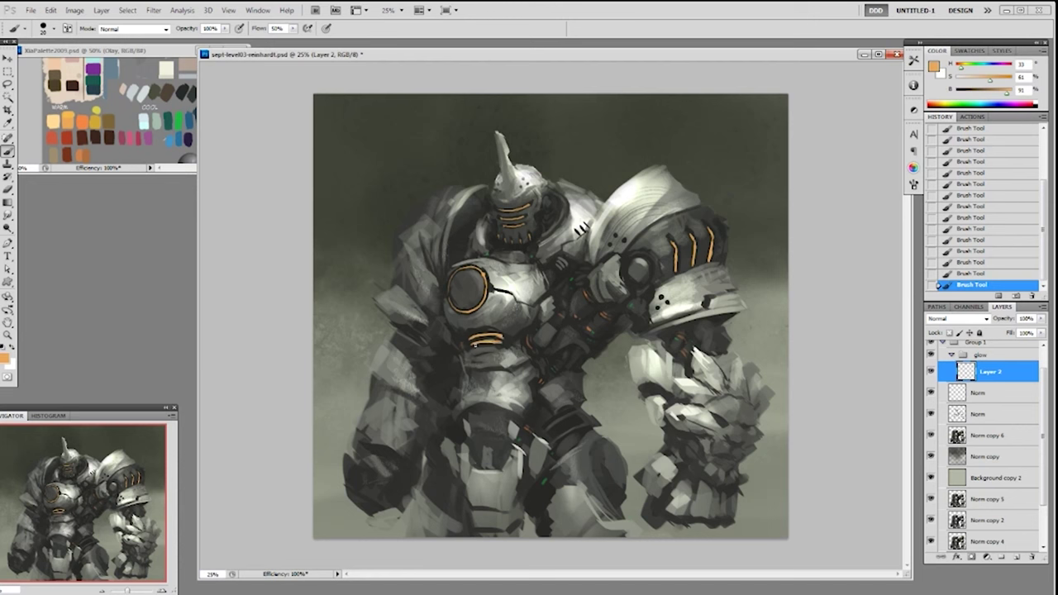
Paint golden-orange bands across the upper thigh and, with a larger brush, a thick glow mark on the forearm cuff.
drag(551, 433, 579, 421)
key(bracketright)
key(bracketright)
mouse_move(657, 392)
mouse_down()
mouse_move(645, 391)
mouse_move(666, 396)
mouse_up()
Trim the forearm cuff's glow mark with the eraser, comparing it against an earlier history state.
key(e)
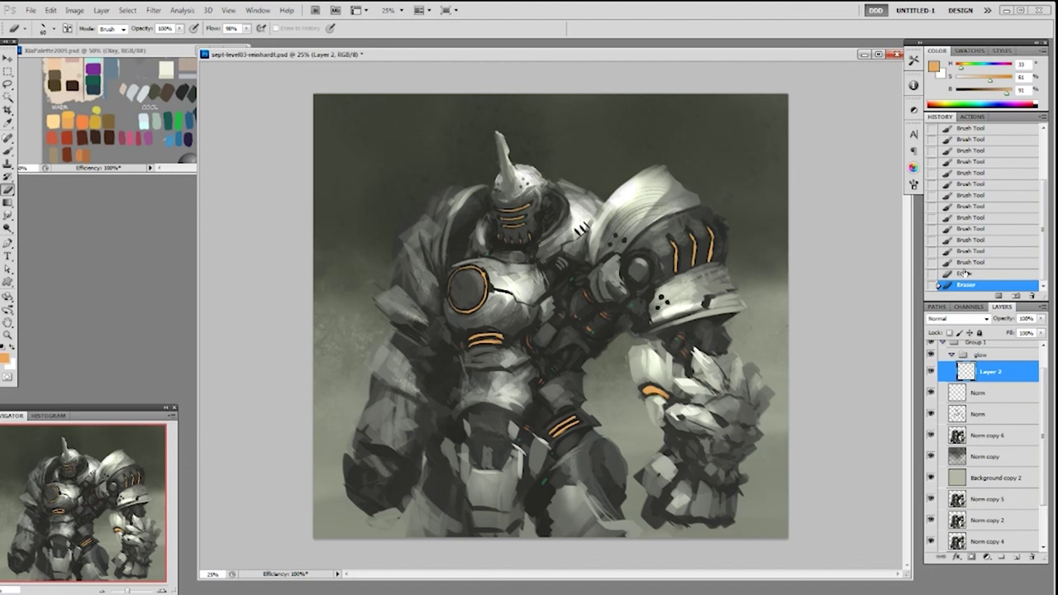
click(972, 250)
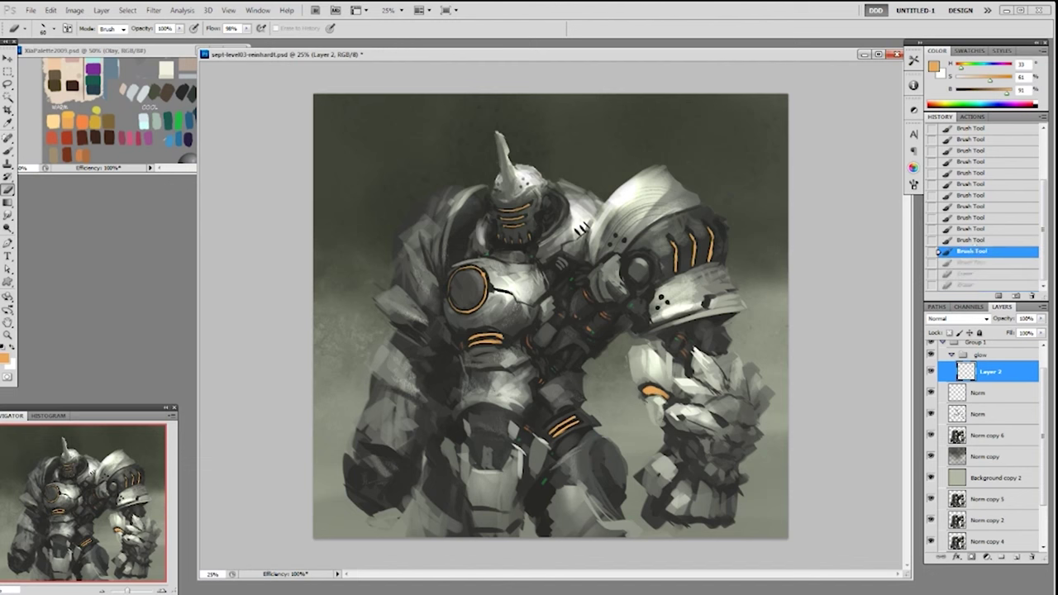
click(966, 285)
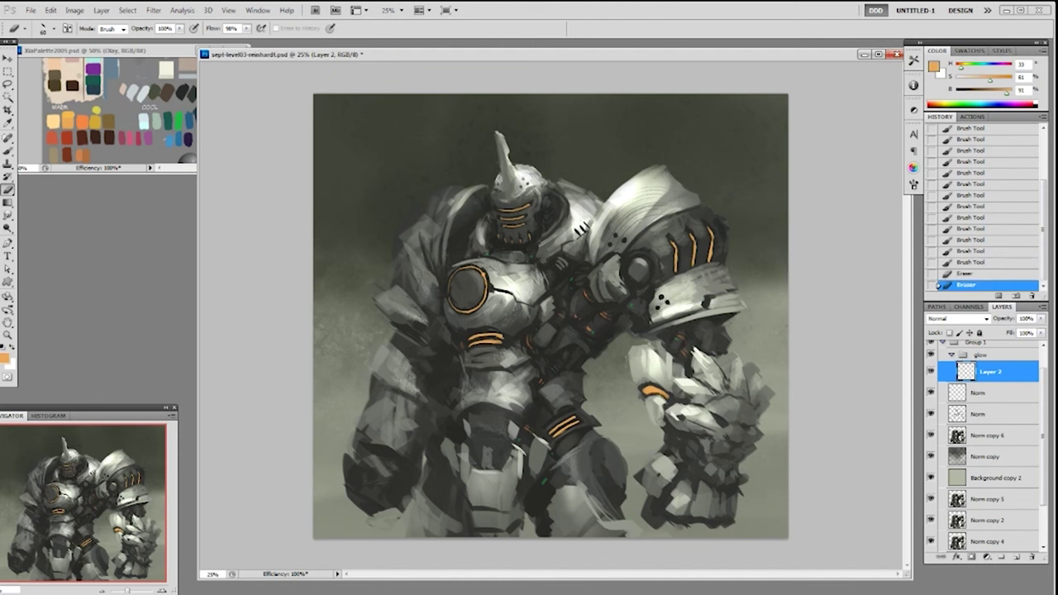
drag(660, 397, 667, 401)
Paint a golden-orange glow ring around the round disc at the shoulder joint.
key(b)
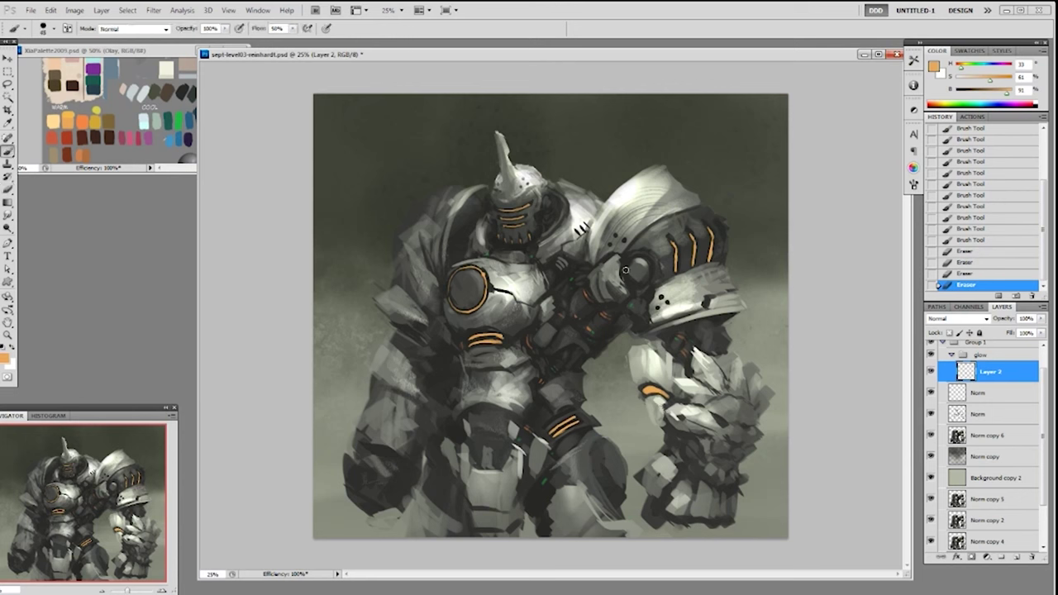
drag(634, 285, 651, 276)
click(628, 265)
click(630, 263)
click(634, 259)
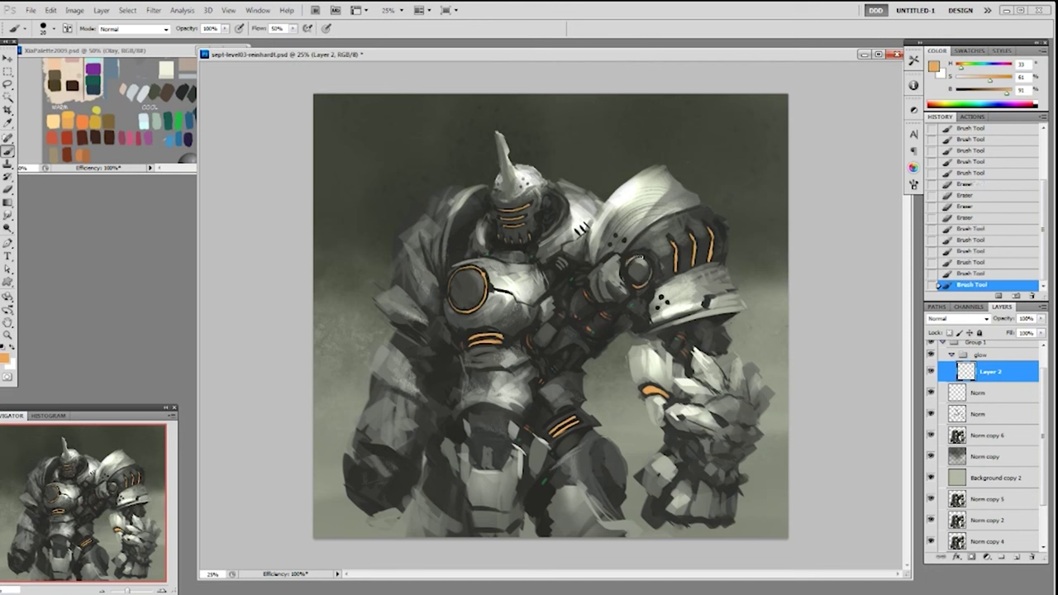
click(636, 258)
click(638, 259)
click(640, 260)
click(636, 261)
click(633, 262)
click(630, 263)
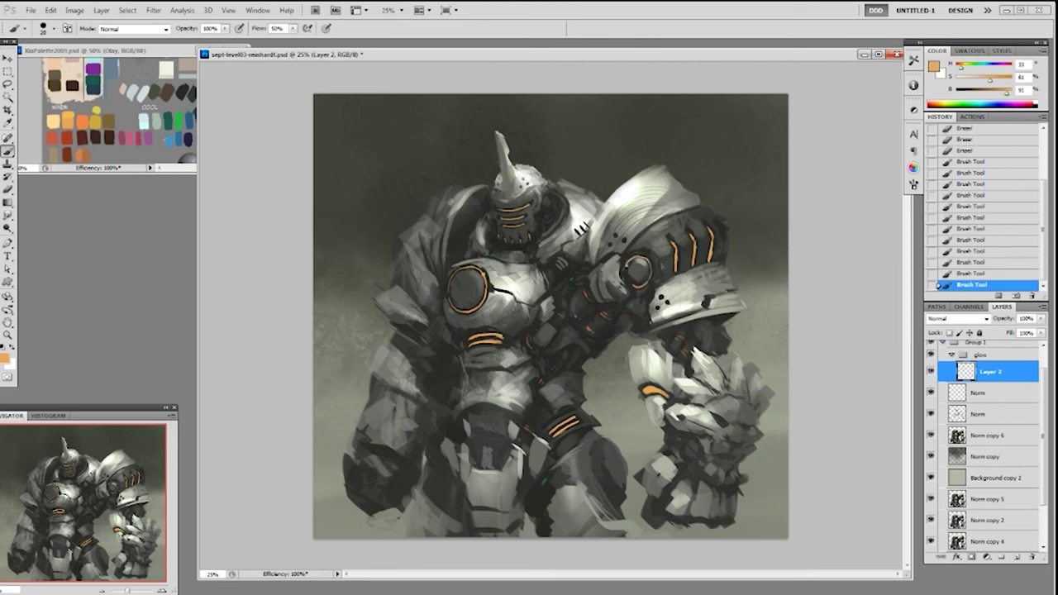
click(626, 273)
click(627, 278)
click(630, 277)
Clean up the edges of the shoulder disc's glow ring with the eraser.
key(e)
click(622, 268)
click(624, 271)
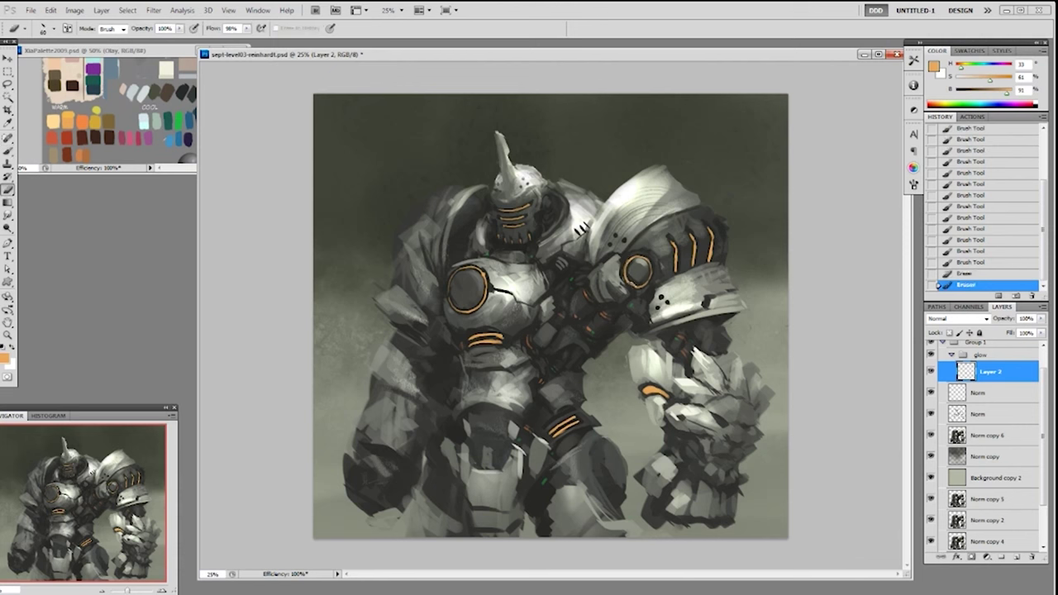
click(628, 279)
click(630, 269)
click(632, 279)
click(632, 279)
click(633, 281)
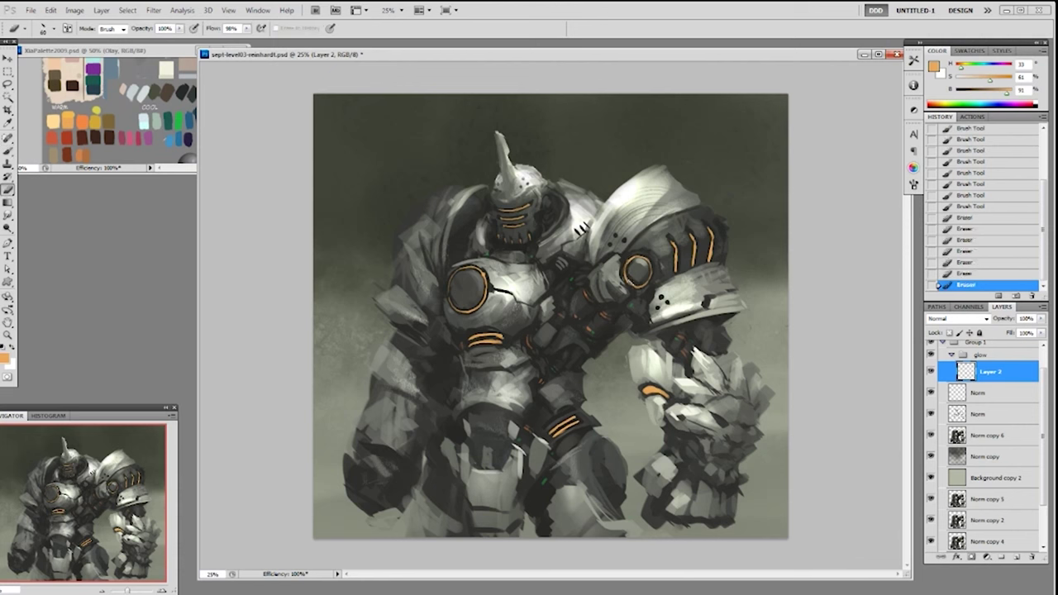
Trim the remaining rough spots around the shoulder disc's glow ring and the area just below it with the eraser.
click(634, 282)
click(636, 287)
click(638, 289)
click(643, 273)
click(648, 253)
click(625, 339)
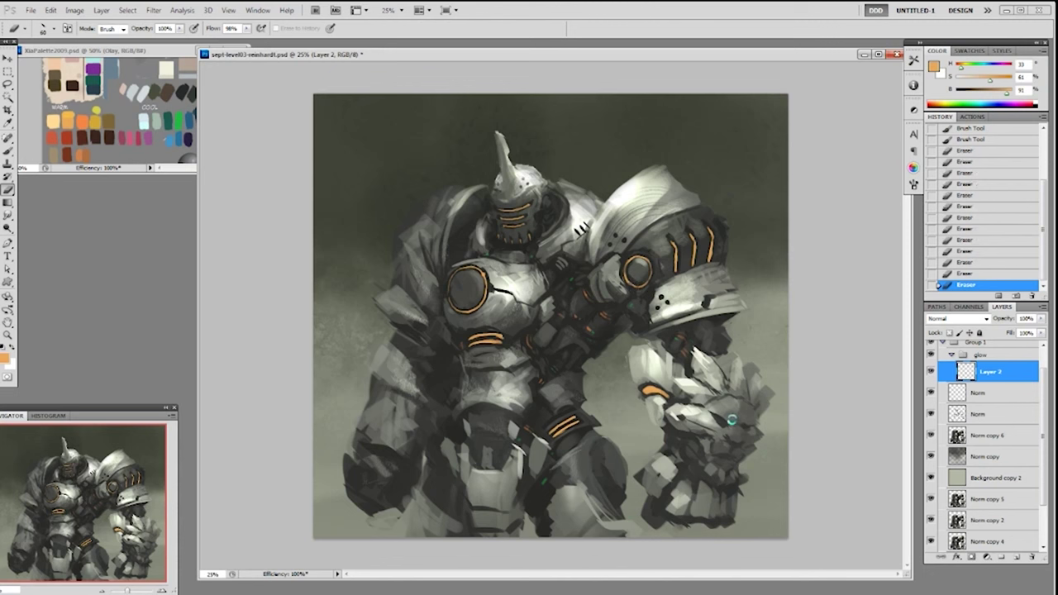
Paint two golden-orange glowing eyes on the beast-head gauntlet with the brush and save the file.
key(b)
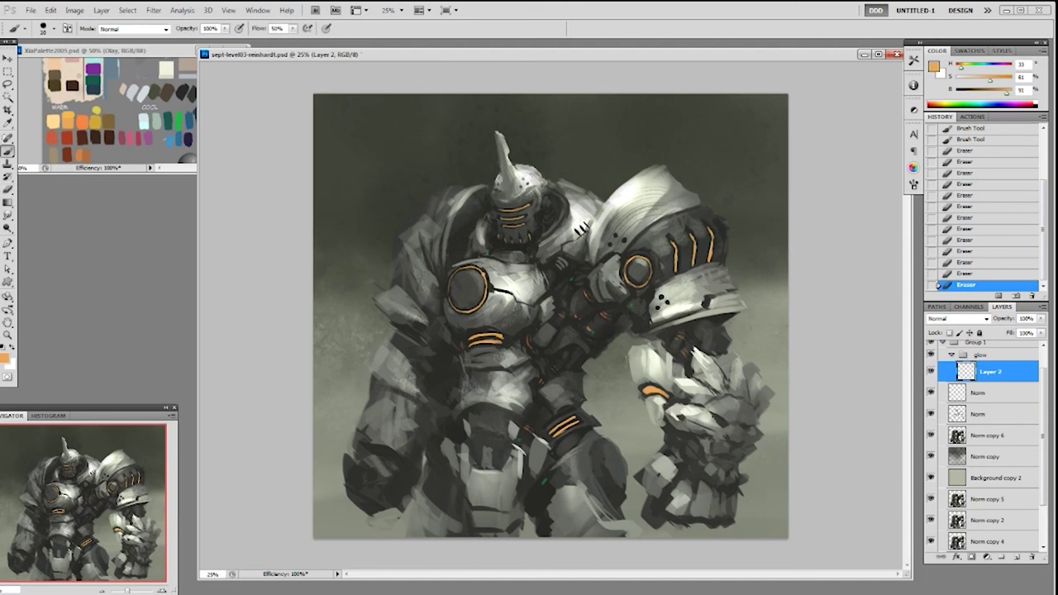
drag(724, 421, 723, 423)
drag(717, 417, 722, 420)
drag(718, 419, 723, 422)
drag(719, 419, 728, 426)
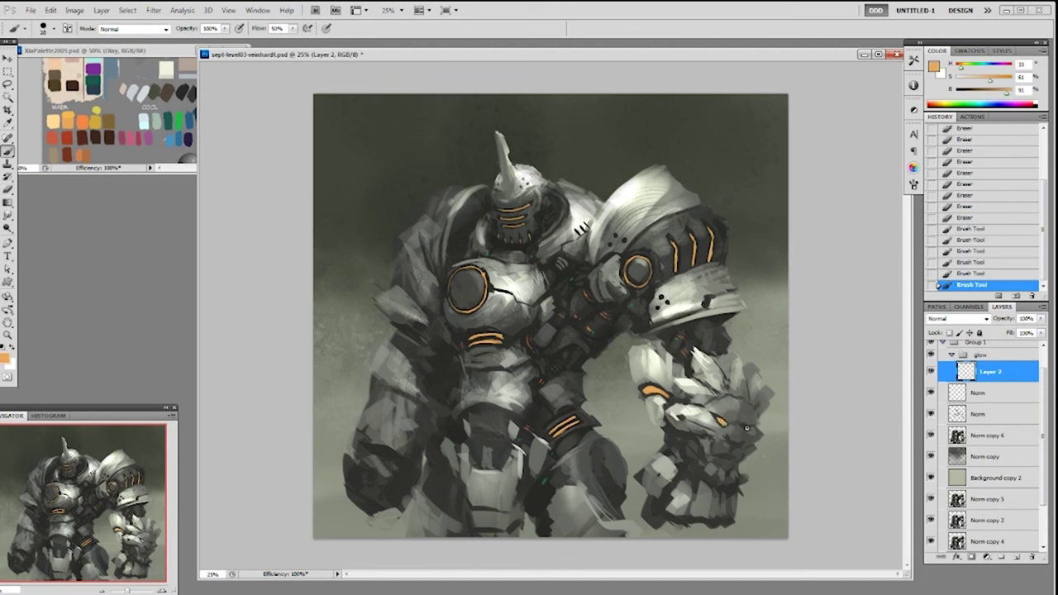
click(746, 429)
key(ctrl+s)
Duplicate Layer 2 in the glow group and hide the original.
drag(1001, 376, 1018, 557)
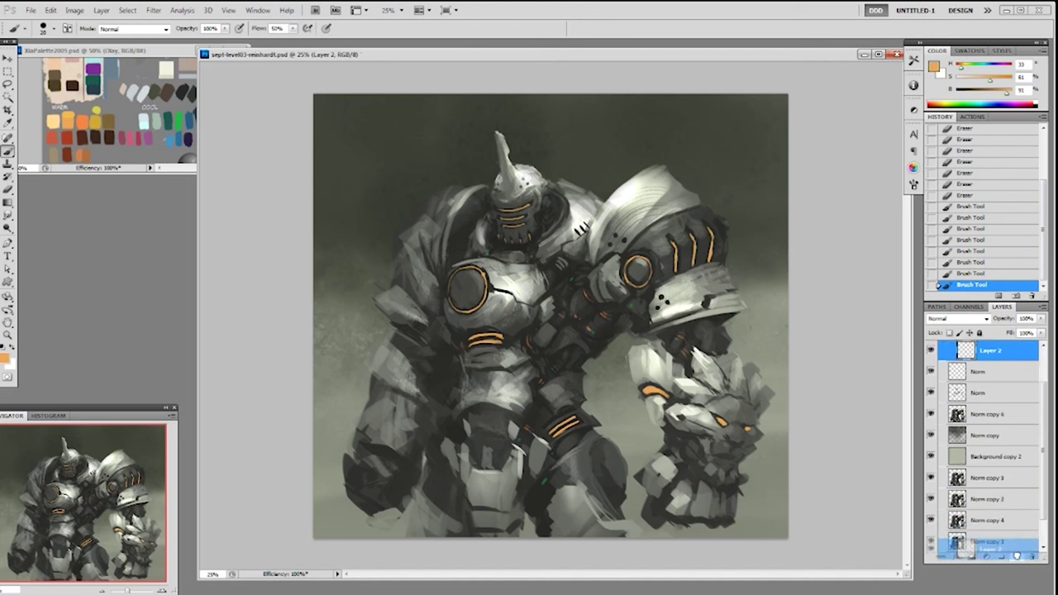
click(931, 372)
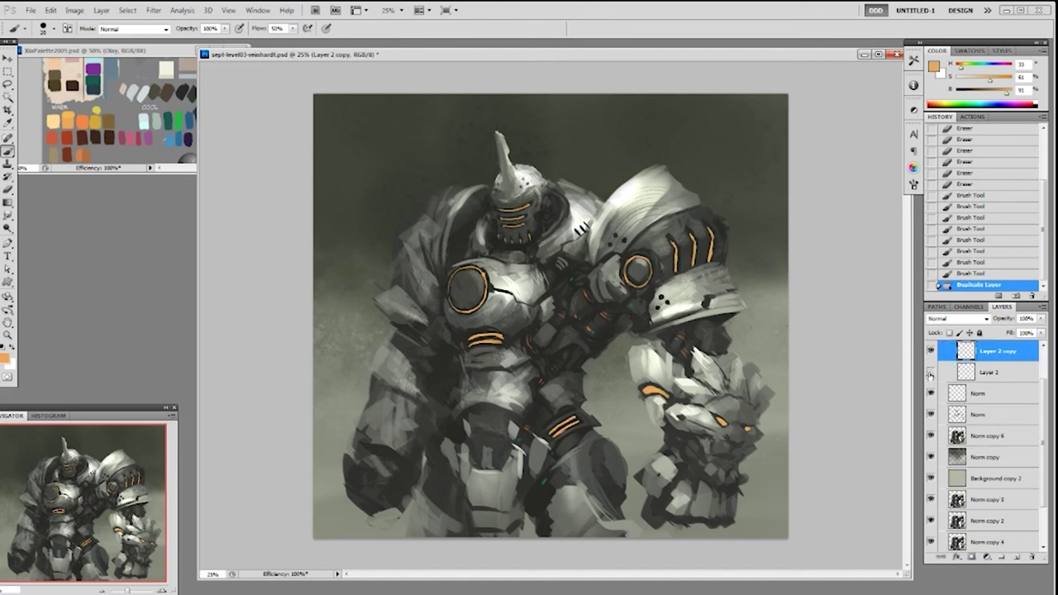
Set a soft 100 px brush to Color Dodge at 30% opacity and dab it near the helmet's glowing mouth slits.
right_click(555, 399)
click(594, 465)
click(821, 321)
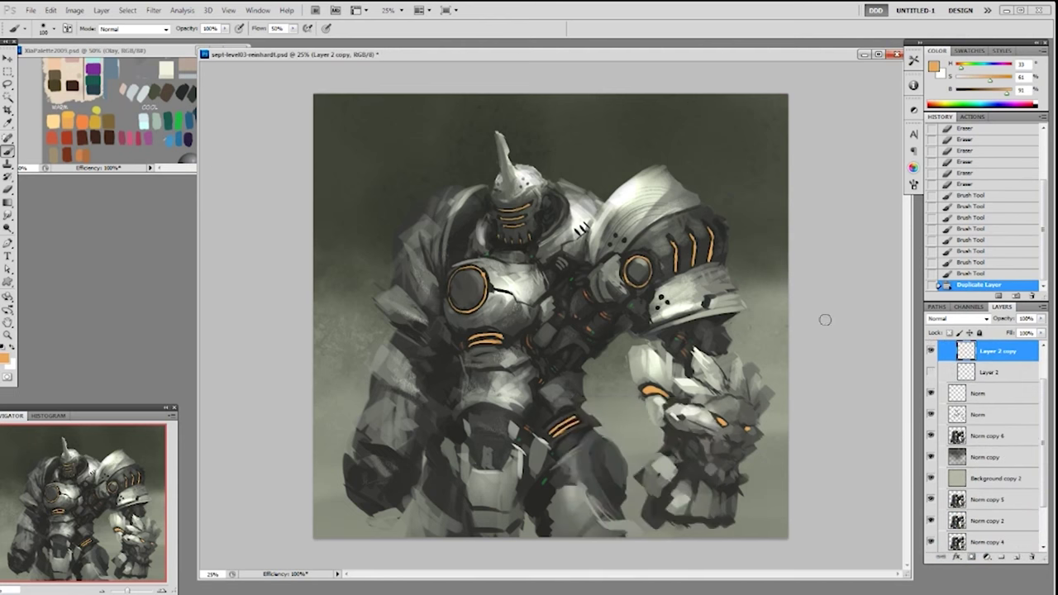
click(128, 29)
click(139, 165)
key(3)
click(514, 252)
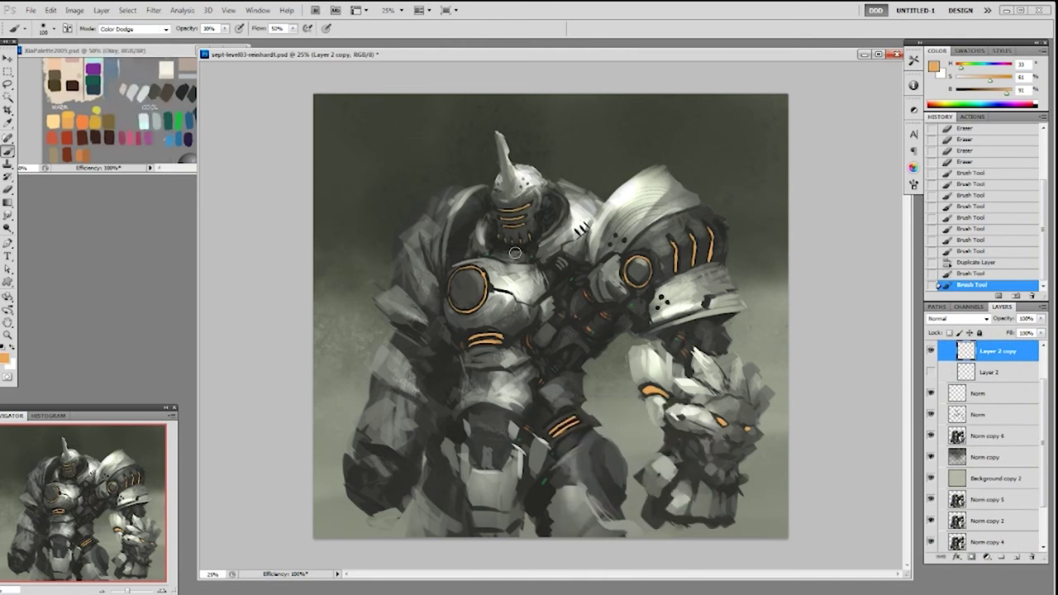
Brighten parts of the chest disc's glow ring with a smaller Color Dodge brush.
key(bracketleft)
key(bracketleft)
key(bracketleft)
key(bracketleft)
drag(483, 272, 485, 298)
drag(485, 286, 485, 293)
drag(484, 278, 486, 288)
mouse_move(481, 271)
mouse_down()
mouse_move(486, 279)
mouse_move(482, 271)
mouse_up()
drag(479, 307, 471, 312)
drag(467, 313, 449, 289)
mouse_move(449, 289)
mouse_down()
mouse_move(453, 276)
mouse_move(480, 268)
mouse_up()
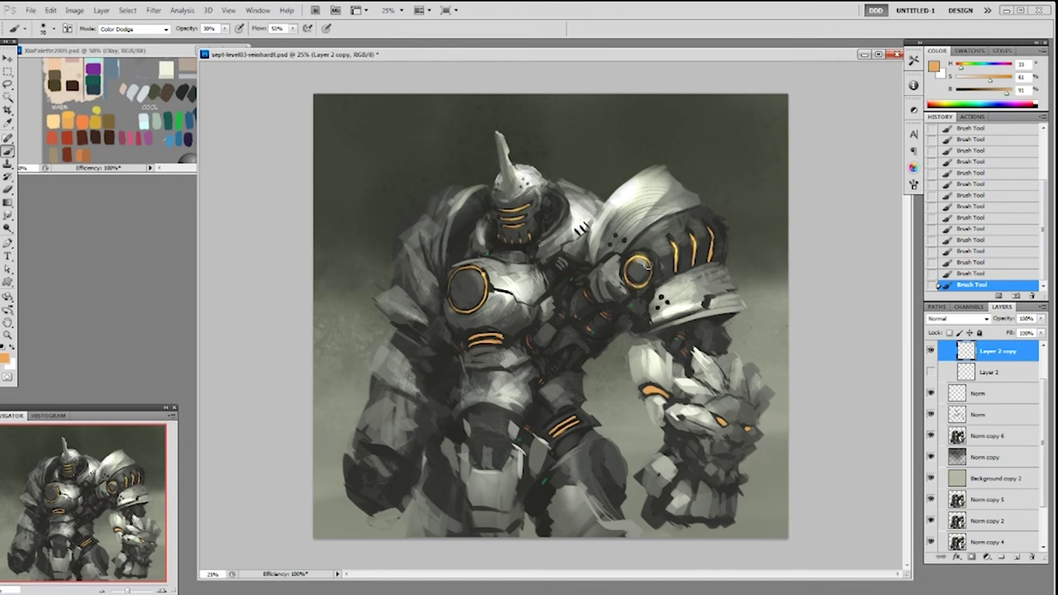
Brighten the forearm cuff's glow mark and the gauntlet's eyes with an even smaller Color Dodge brush.
key(bracketleft)
key(bracketleft)
drag(649, 388, 664, 393)
drag(724, 422, 727, 425)
click(748, 428)
drag(649, 388, 660, 395)
Add soft halos around the gauntlet's eyes with a much larger Color Dodge brush.
key(bracketright)
key(bracketright)
key(bracketright)
key(bracketright)
key(bracketright)
key(bracketright)
key(bracketright)
key(bracketright)
key(bracketright)
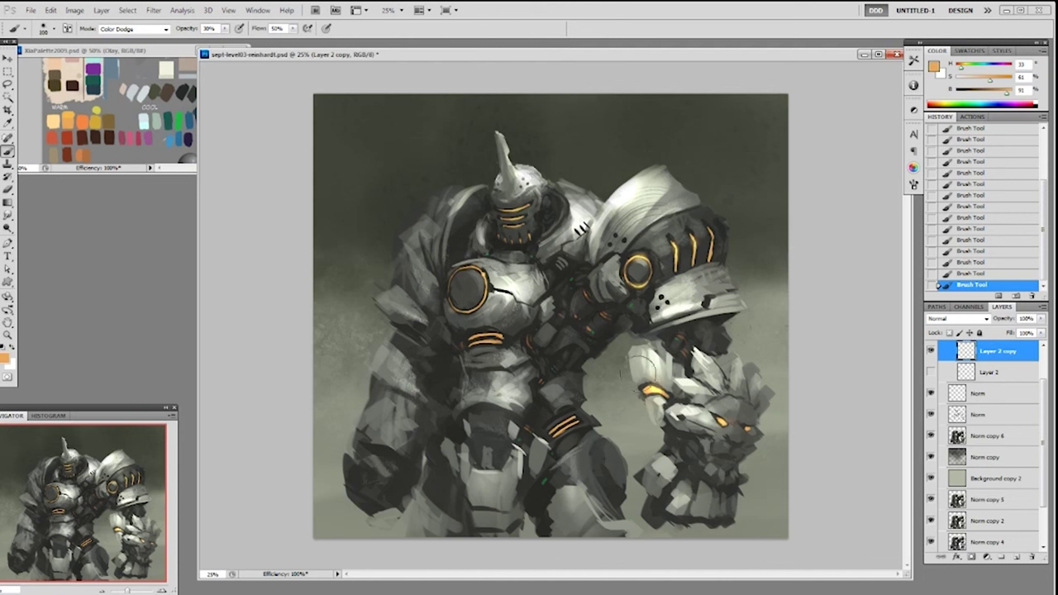
key(bracketleft)
click(723, 420)
click(747, 429)
click(718, 419)
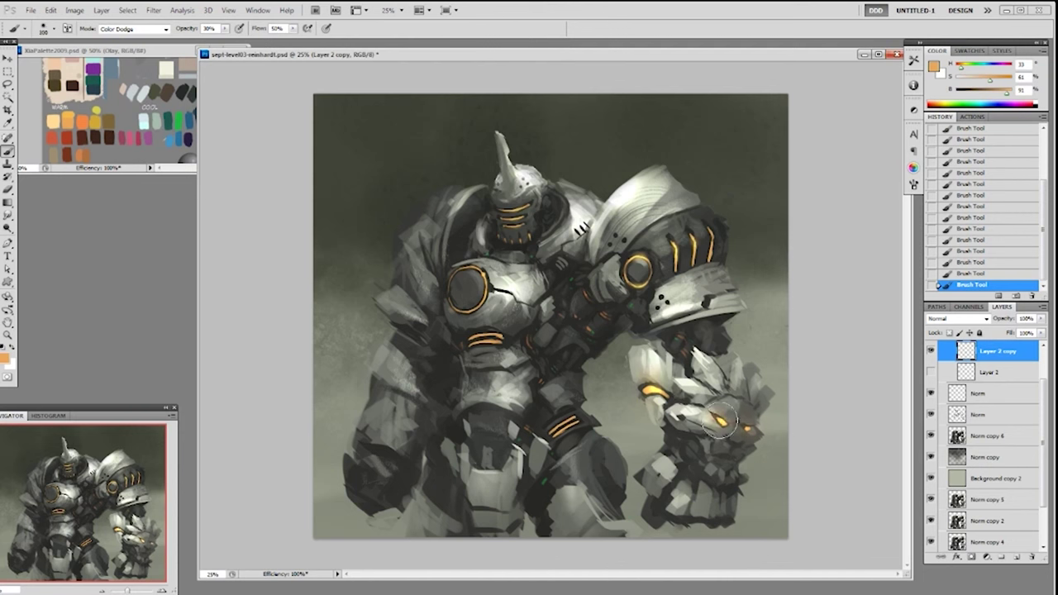
Brighten the glow bands on the belly and upper thigh with a small Color Dodge brush.
key(bracketleft)
key(bracketleft)
key(bracketleft)
key(bracketleft)
key(bracketleft)
key(bracketleft)
key(bracketleft)
key(bracketleft)
key(bracketleft)
key(bracketleft)
mouse_move(471, 343)
mouse_down()
mouse_move(499, 335)
mouse_move(474, 346)
mouse_up()
key(bracketright)
mouse_move(563, 428)
mouse_down()
mouse_move(553, 432)
mouse_move(575, 422)
mouse_up()
Spread a soft glow over the belly bands and the chest disc with a large 30% Color Dodge brush.
key(bracketright)
key(bracketright)
key(bracketright)
key(bracketright)
key(bracketright)
key(bracketright)
key(bracketright)
key(bracketright)
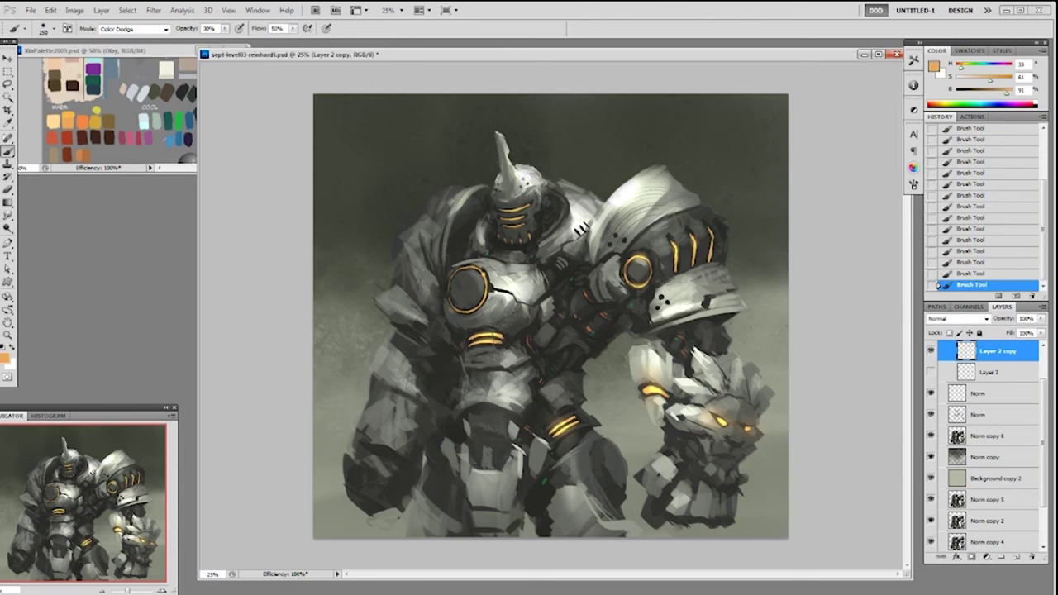
drag(495, 334, 468, 340)
mouse_move(480, 302)
mouse_down()
mouse_move(477, 273)
mouse_move(484, 287)
mouse_move(469, 266)
mouse_move(450, 285)
mouse_move(453, 310)
mouse_move(472, 309)
mouse_move(477, 295)
mouse_move(464, 275)
mouse_move(449, 285)
mouse_move(470, 264)
mouse_move(466, 290)
mouse_up()
Switch to a small brush in Normal mode at 100% opacity and paint a glow mark on the helmet's side.
right_click(642, 324)
click(664, 395)
click(835, 269)
key(0)
key(bracketleft)
key(bracketleft)
click(164, 29)
click(136, 35)
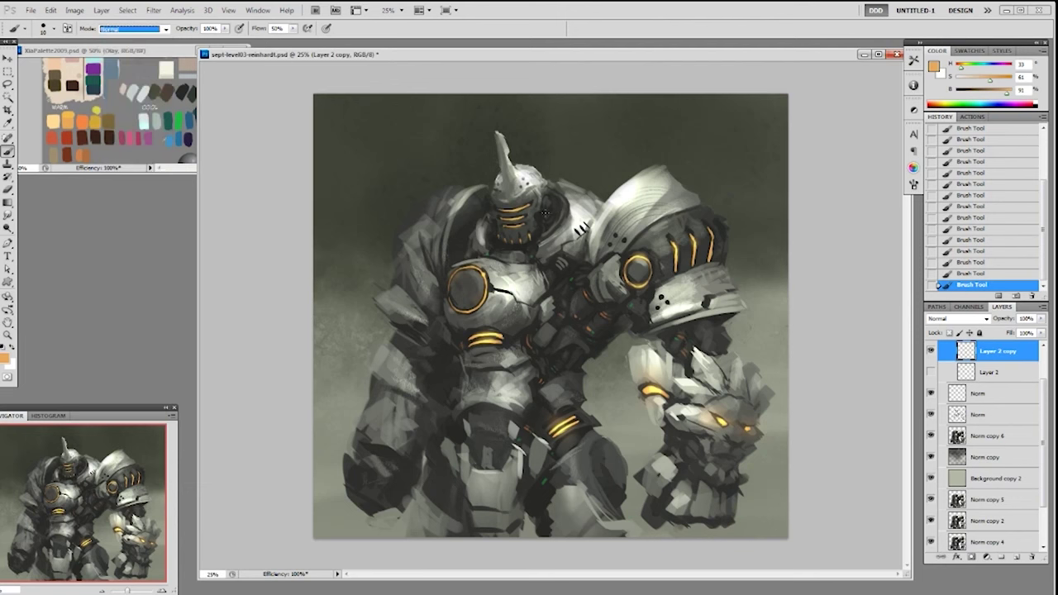
click(545, 212)
Step back through the history to remove the glow mark on the helmet's side.
key(ctrl+plus)
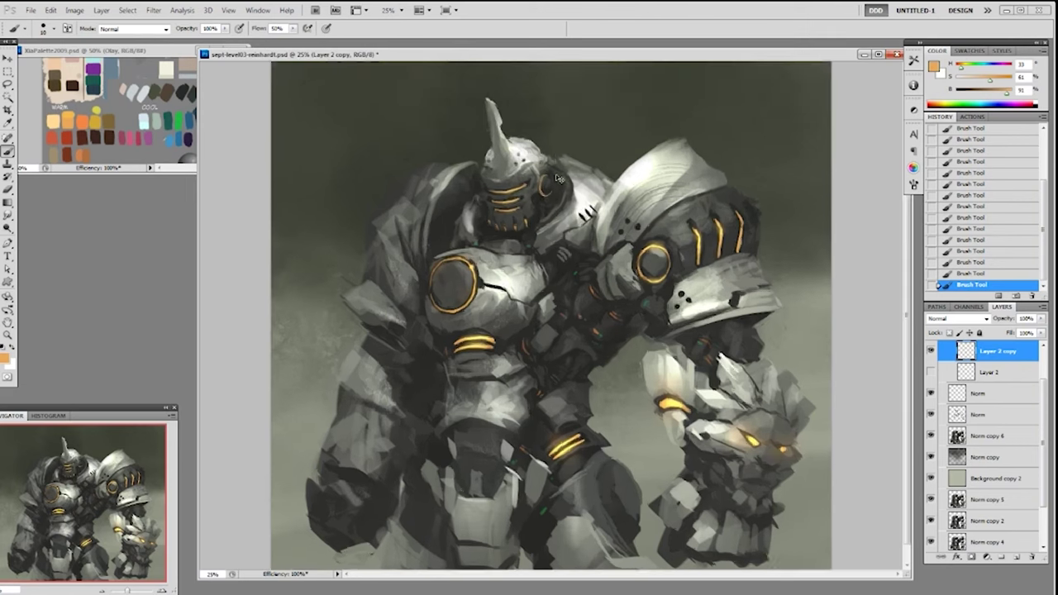
click(972, 264)
click(984, 241)
click(987, 195)
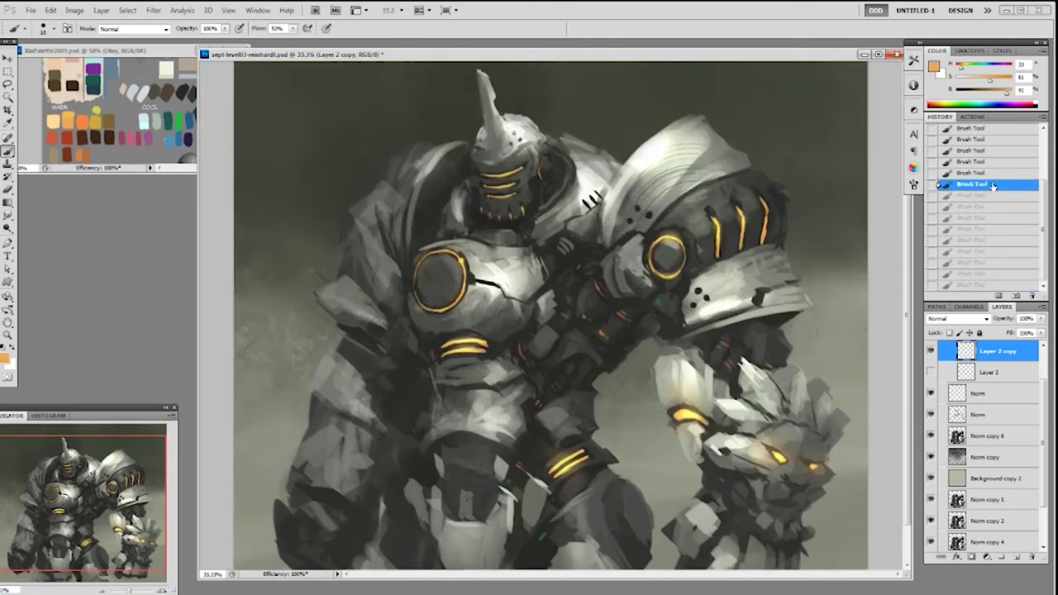
click(979, 172)
click(973, 162)
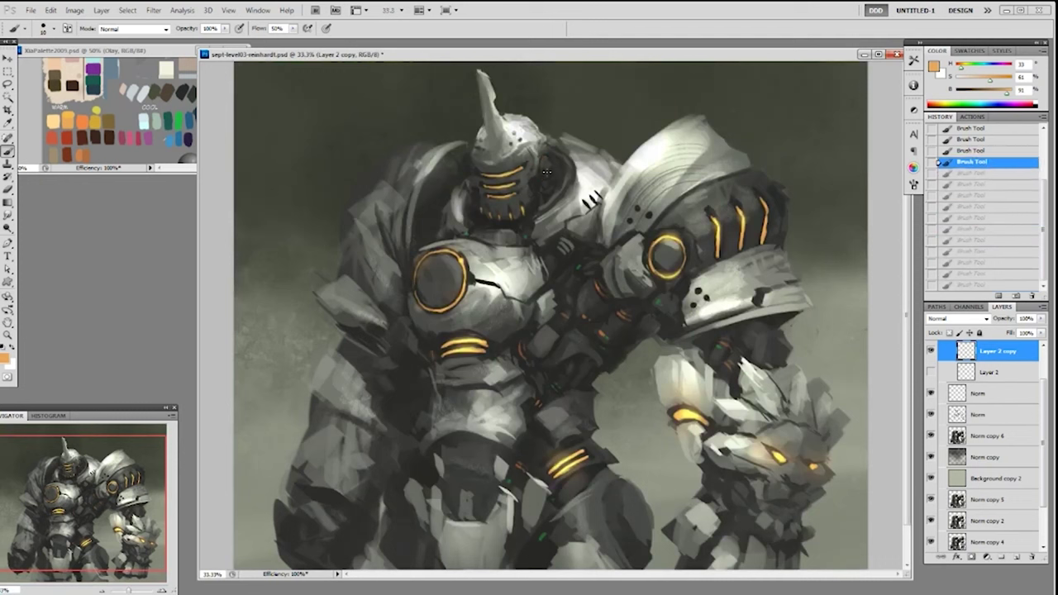
Repaint a small golden-orange glow ring on the side of the helmet.
key(ctrl+shift+z)
key(ctrl+shift+z)
key(ctrl+shift+z)
key(ctrl+shift+z)
key(ctrl+shift+z)
key(ctrl+shift+z)
key(ctrl+shift+z)
key(ctrl+shift+z)
key(ctrl+shift+z)
key(ctrl+shift+z)
key(ctrl+shift+z)
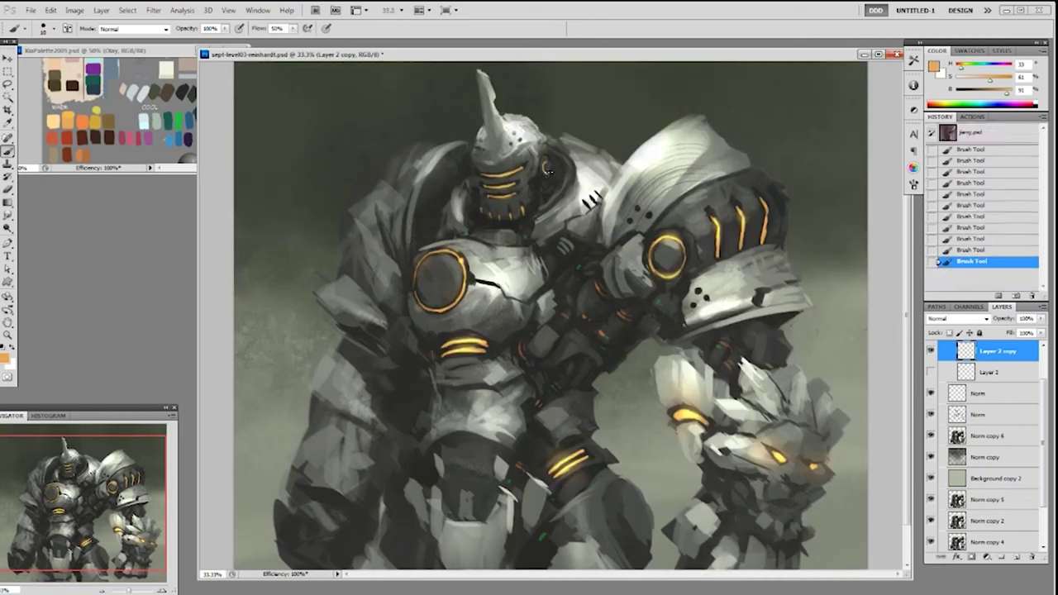
click(546, 171)
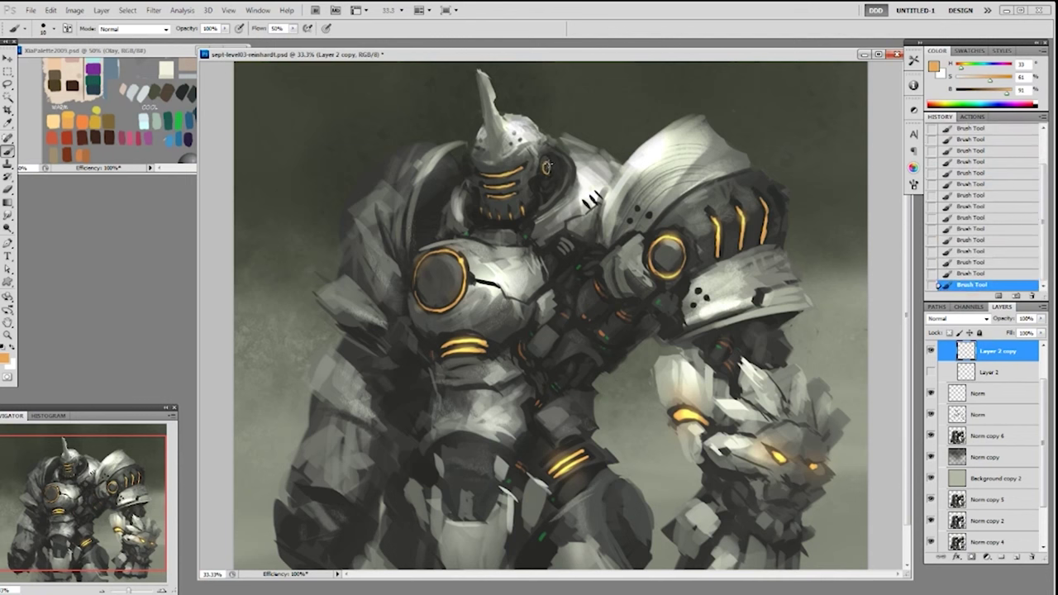
Dab over the helmet's small glow ring with another brush, compare earlier history states, and set the opacity to 30%.
right_click(550, 167)
click(593, 233)
click(545, 165)
click(1000, 237)
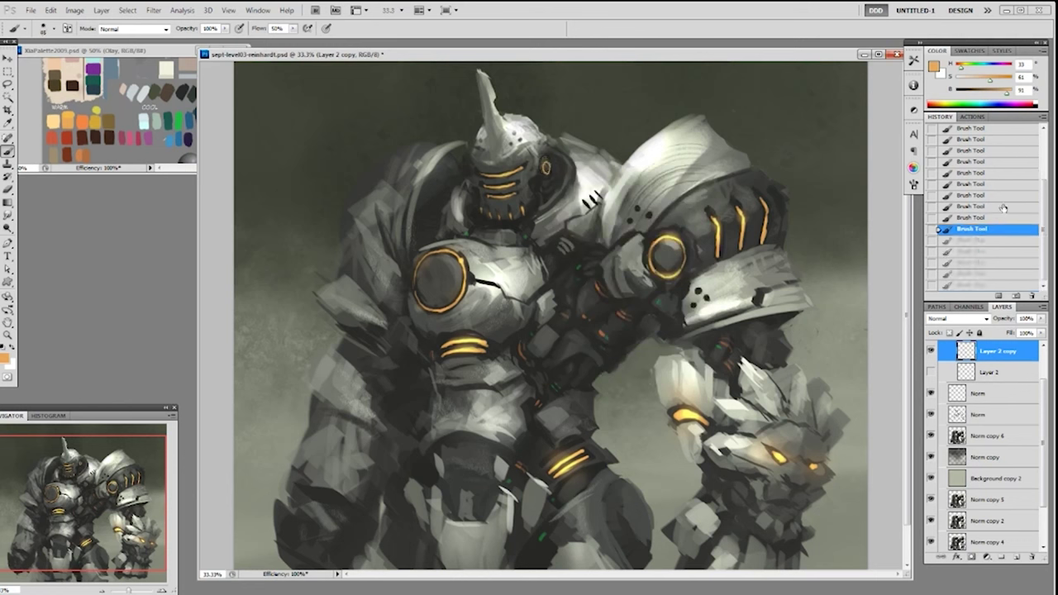
click(1000, 206)
click(964, 230)
key(3)
key(ctrl+shift+z)
key(ctrl+shift+z)
key(ctrl+shift+z)
key(ctrl+shift+z)
key(ctrl+shift+z)
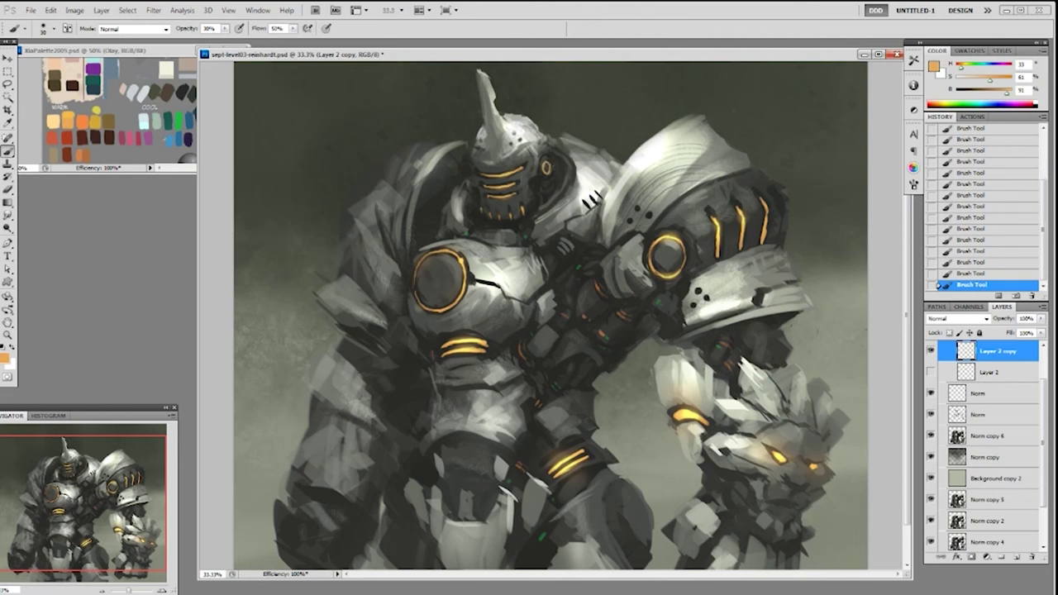
Paint golden-orange glow bands across the knight's other upper thigh at 100% opacity.
key(ctrl+minus)
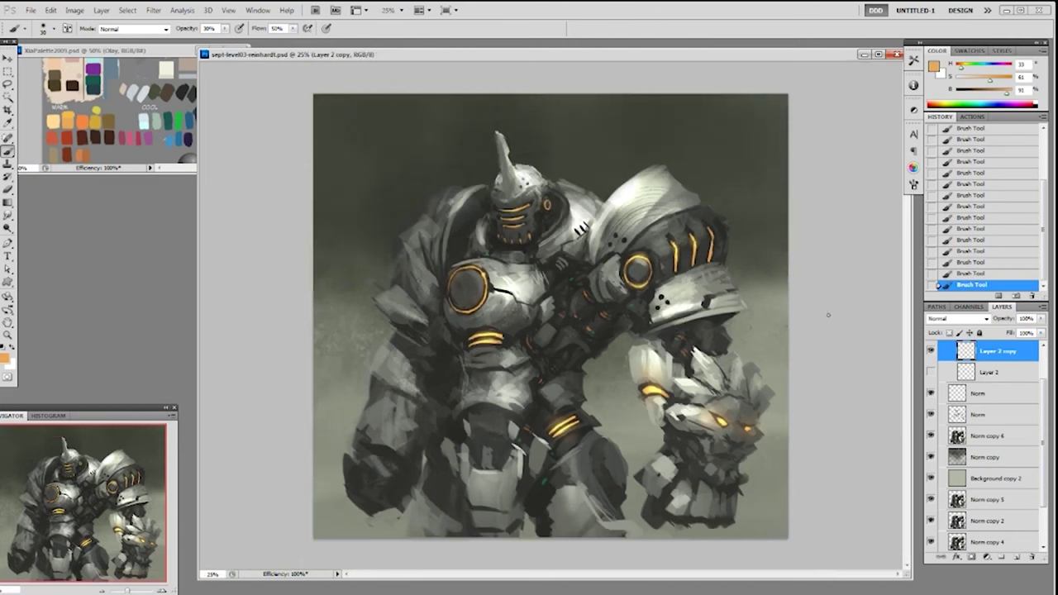
right_click(459, 406)
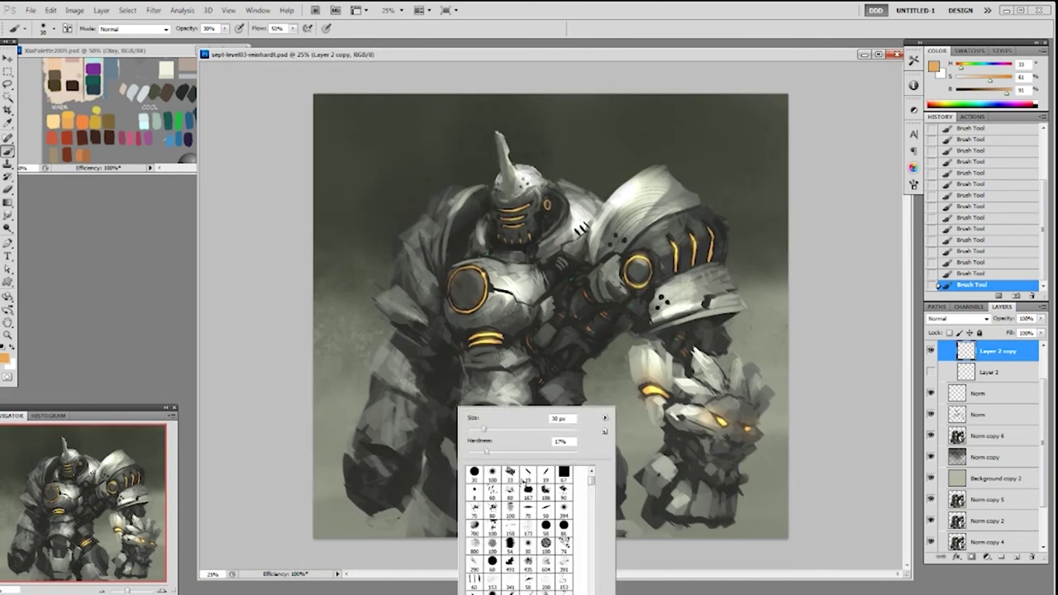
click(815, 298)
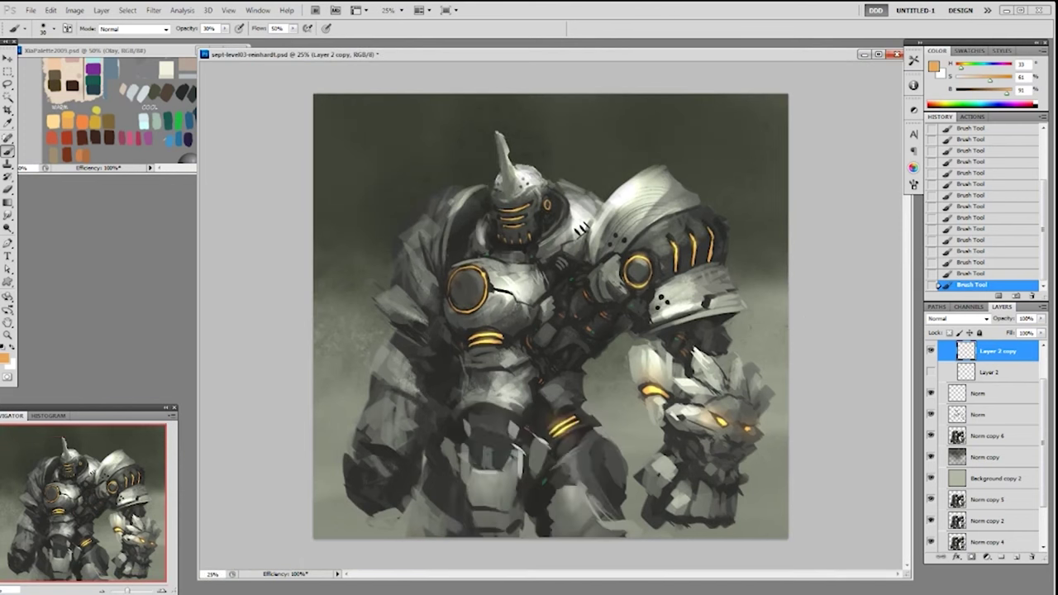
right_click(491, 453)
key(Escape)
key(0)
drag(446, 416, 454, 434)
Glaze a faint glow beneath the belly bands with an enlarged soft brush in Normal mode at 30% opacity.
right_click(480, 360)
click(513, 427)
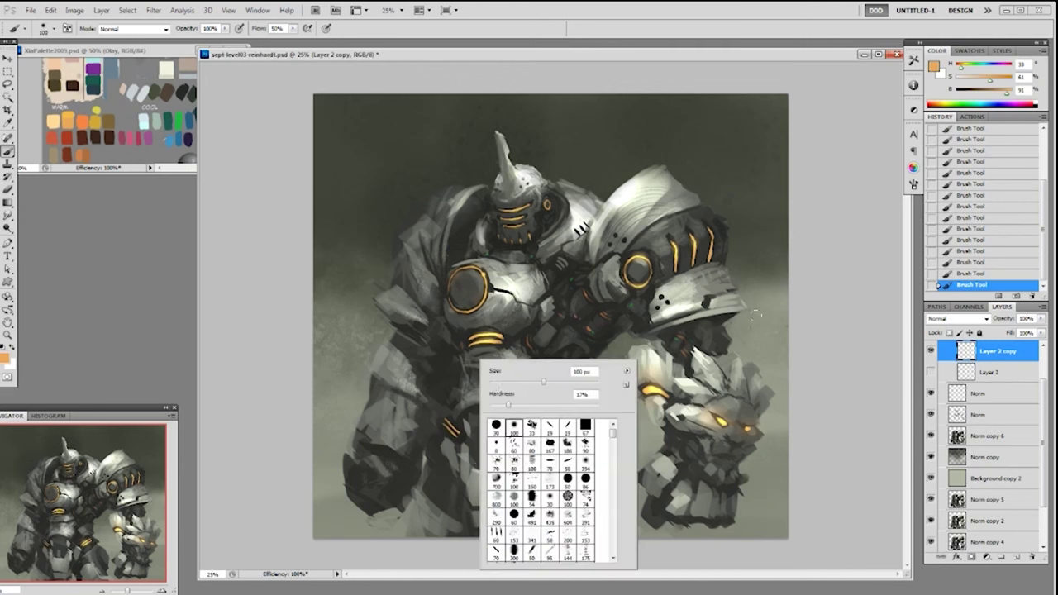
click(815, 317)
key(3)
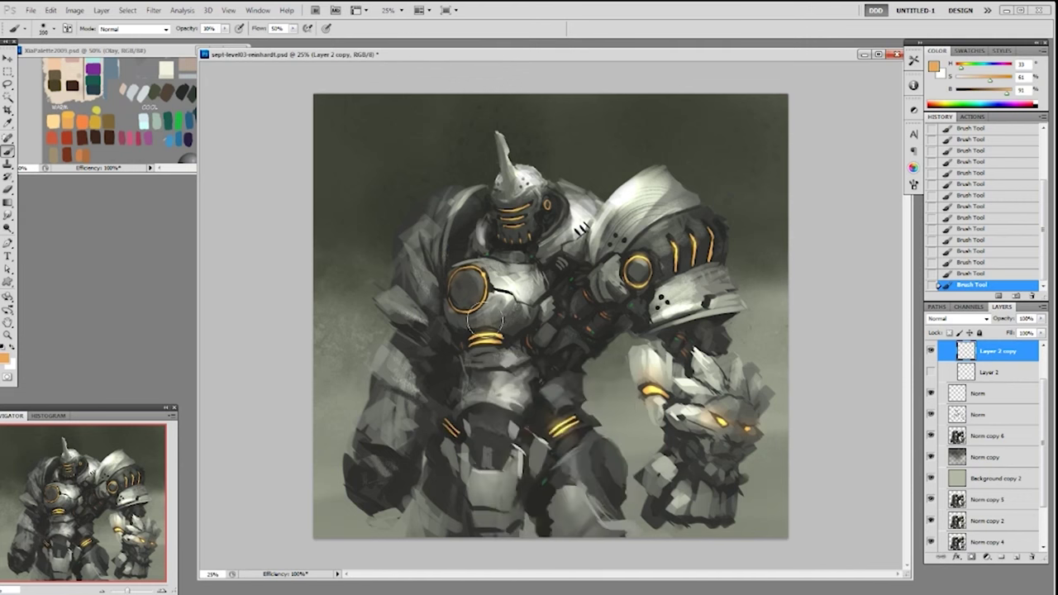
key(bracketright)
key(bracketright)
key(bracketright)
key(bracketright)
key(bracketright)
key(bracketleft)
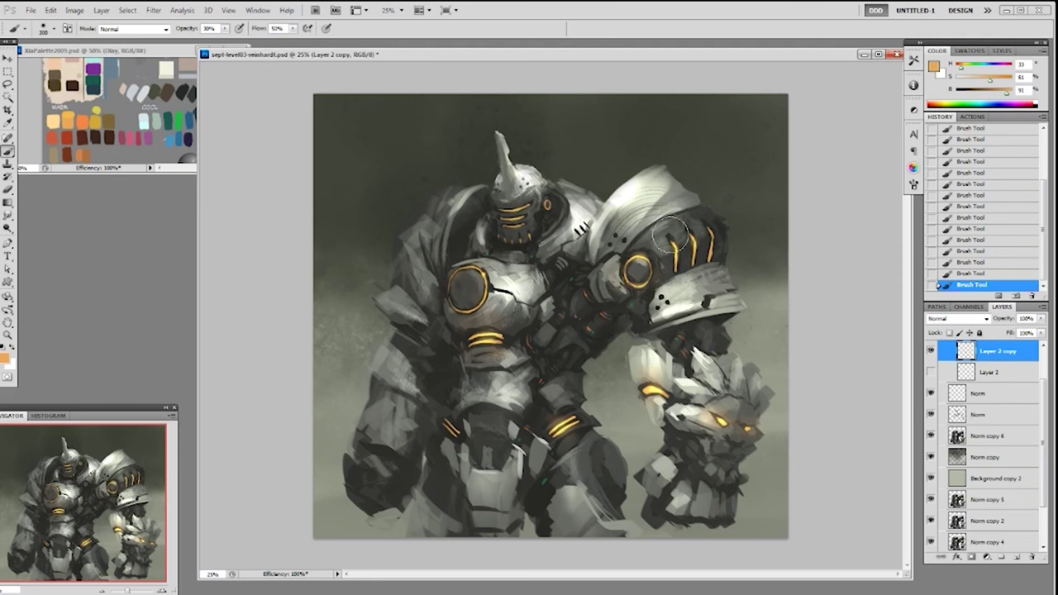